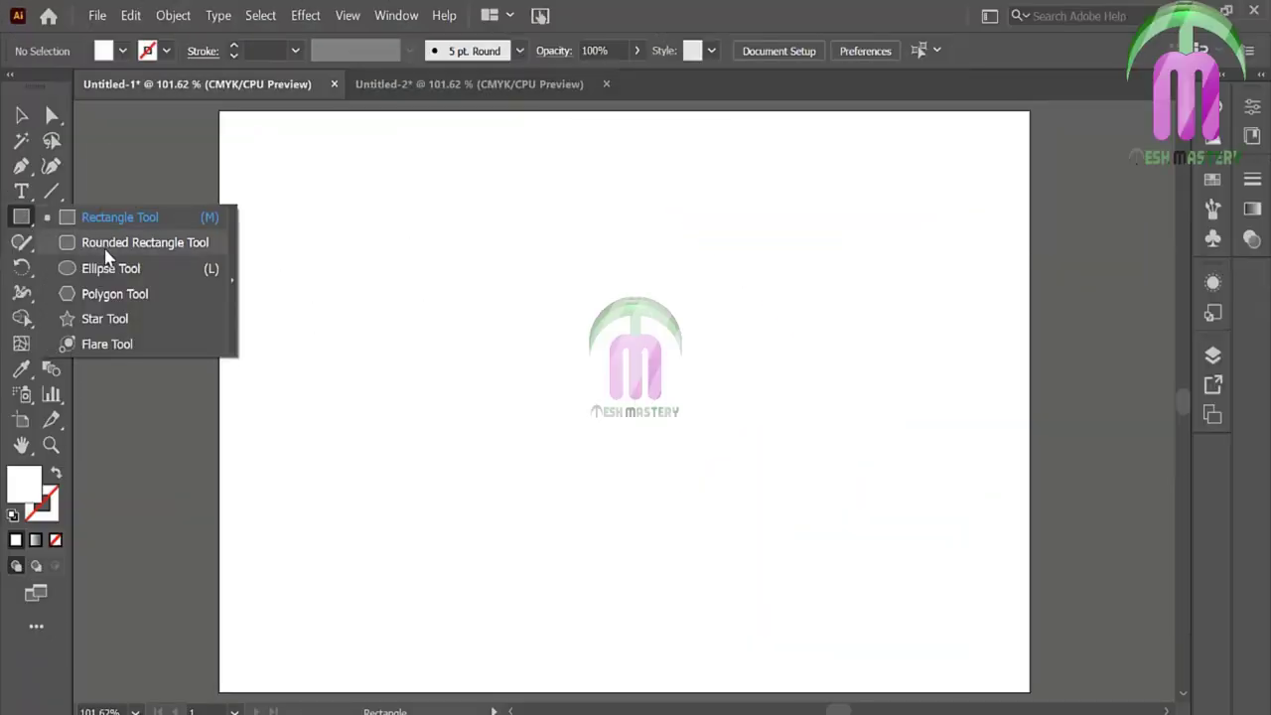
Step: Draw an ellipse near the page centre with no fill and a black outline
click(106, 266)
drag(508, 226, 646, 374)
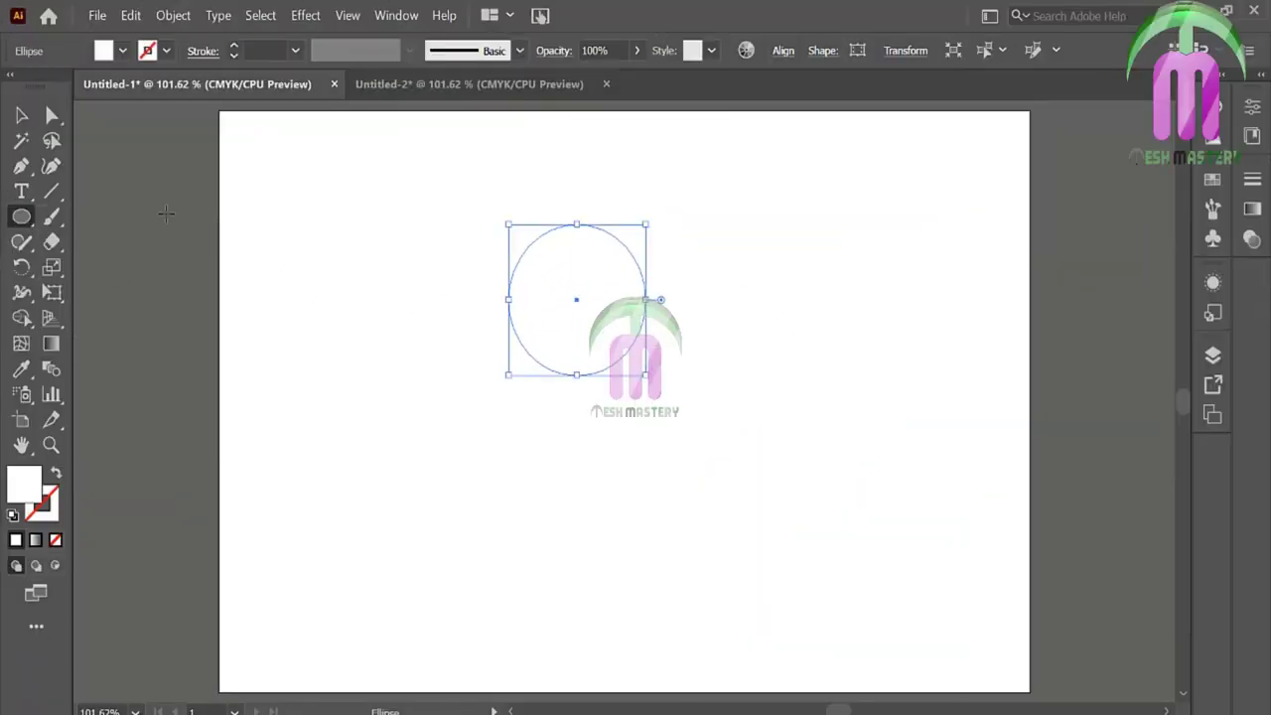
click(21, 115)
click(55, 540)
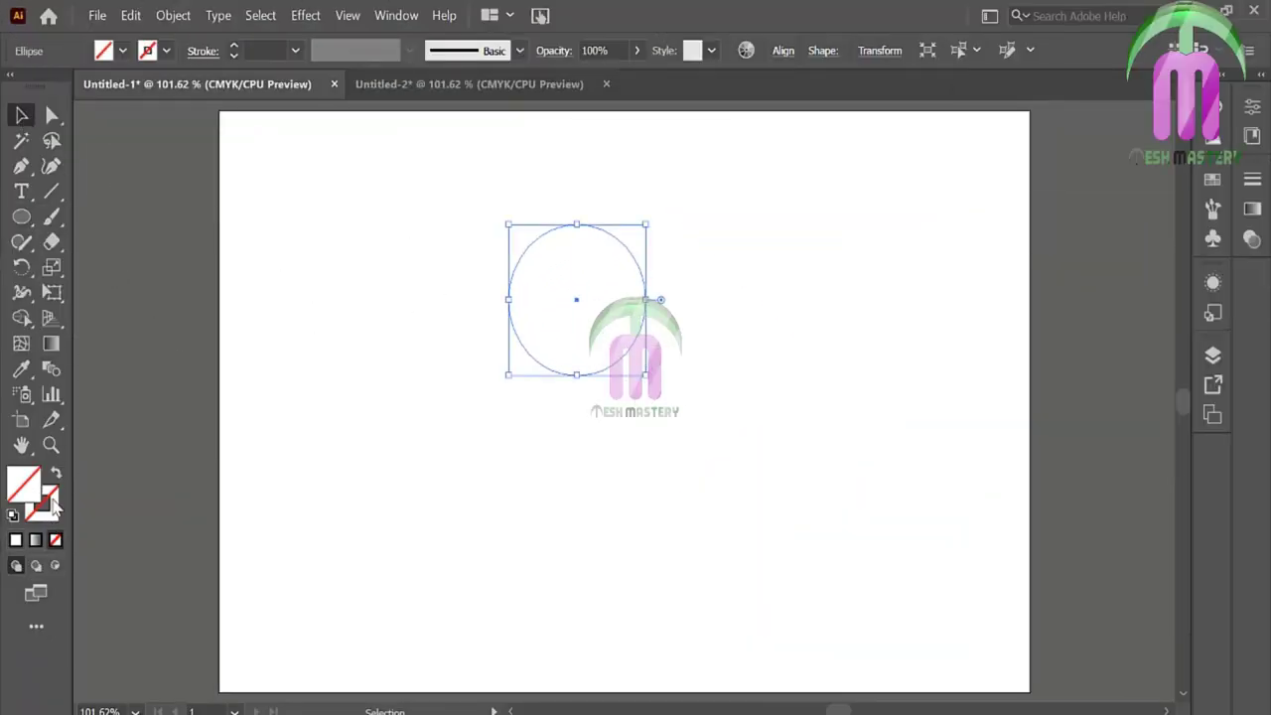
click(41, 505)
click(978, 132)
Step: Drag the ellipse's anchors and handles into a soft, rounded-square head outline
key(a)
click(500, 210)
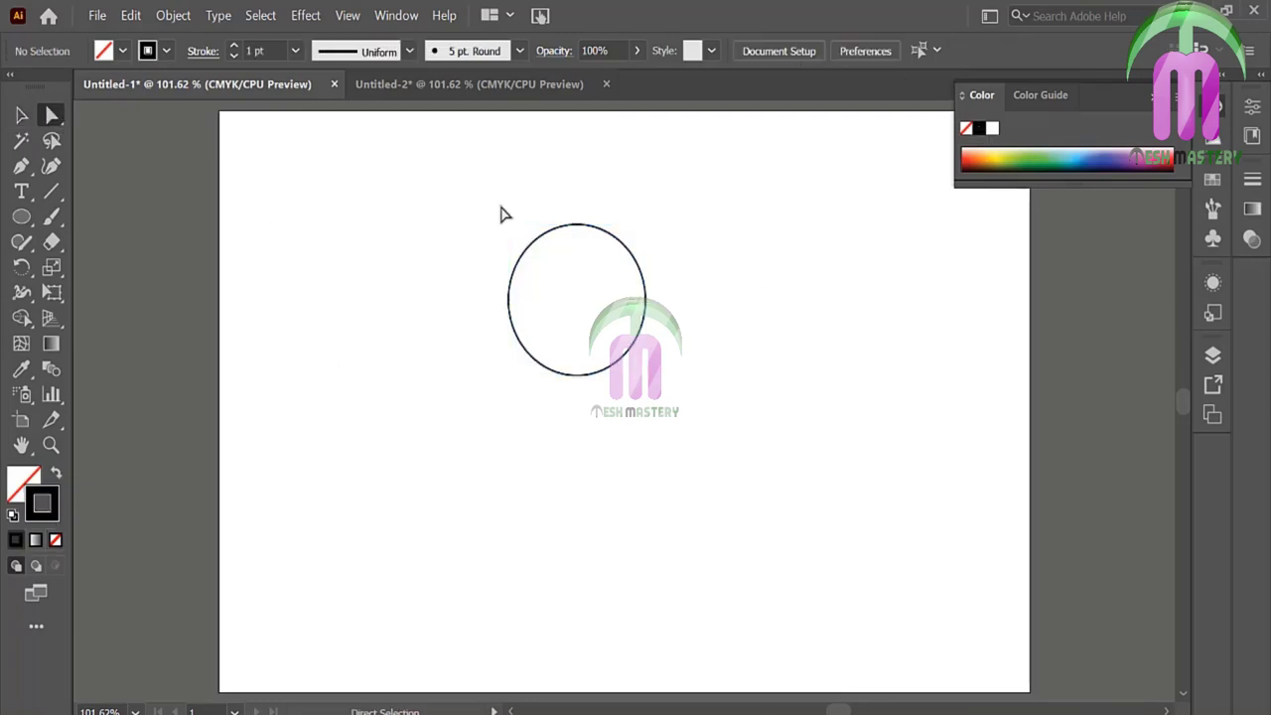
drag(647, 289, 652, 268)
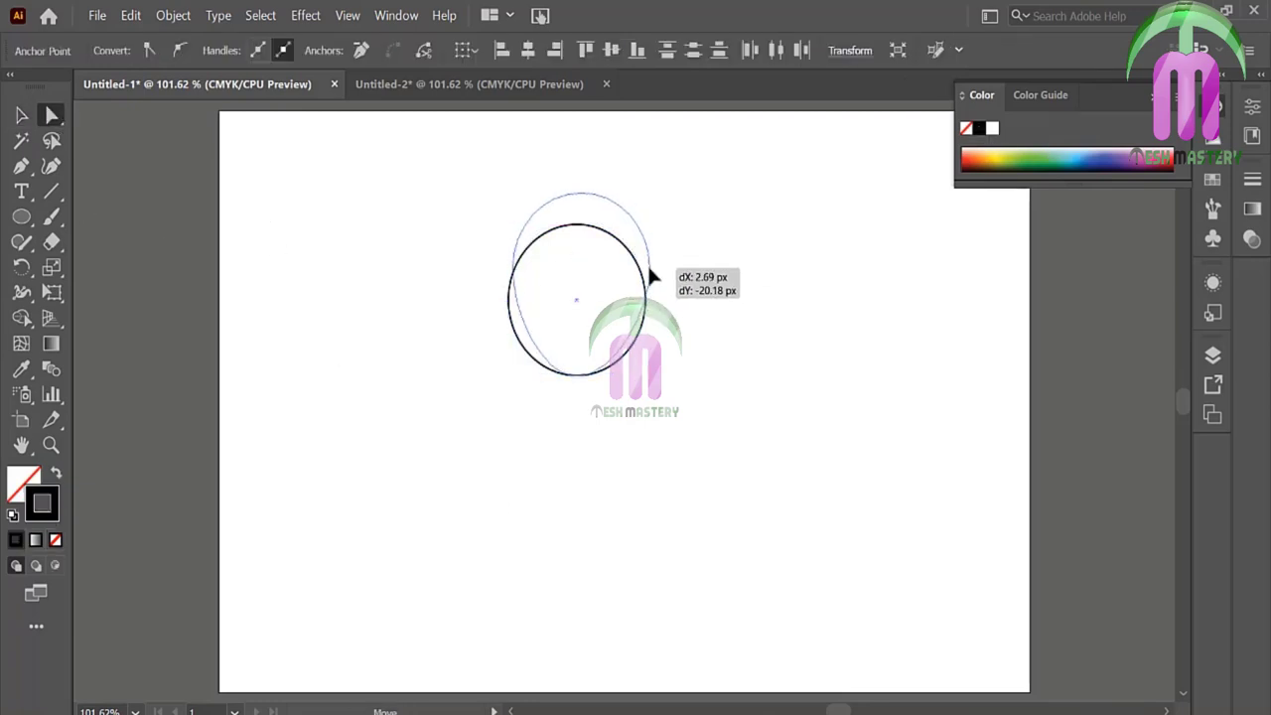
drag(651, 266, 646, 282)
drag(577, 375, 577, 341)
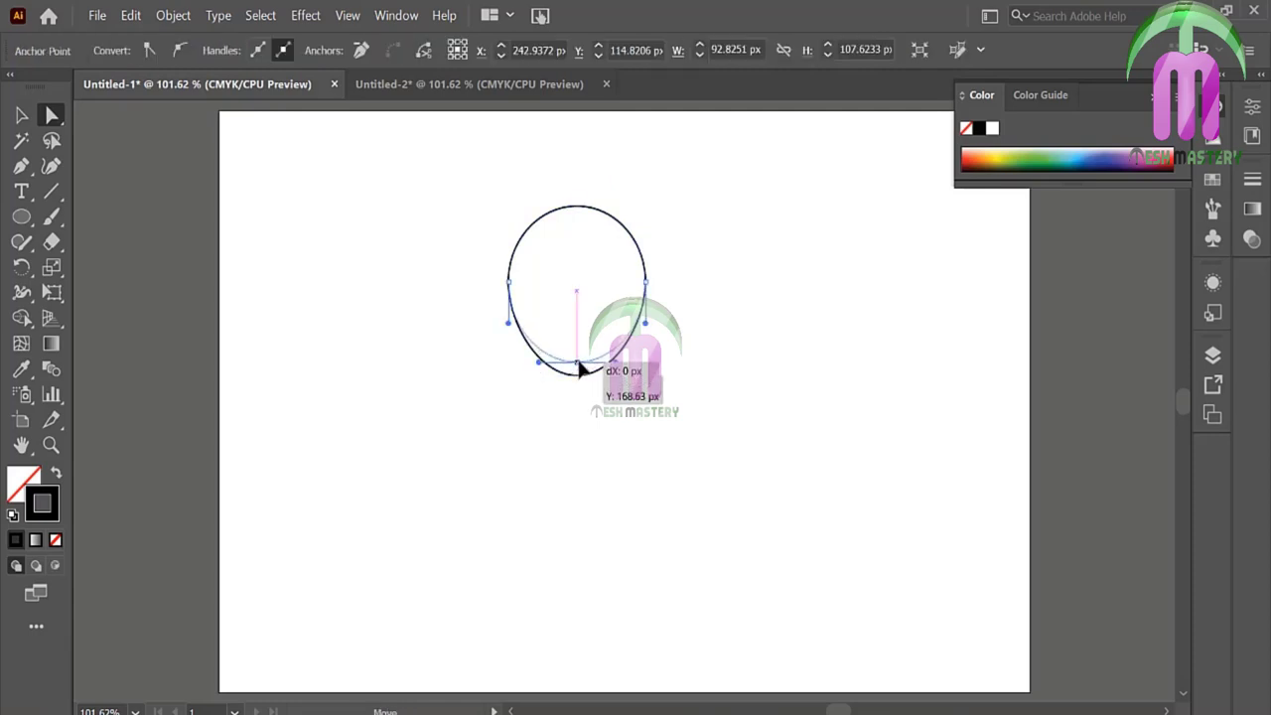
drag(519, 193, 695, 275)
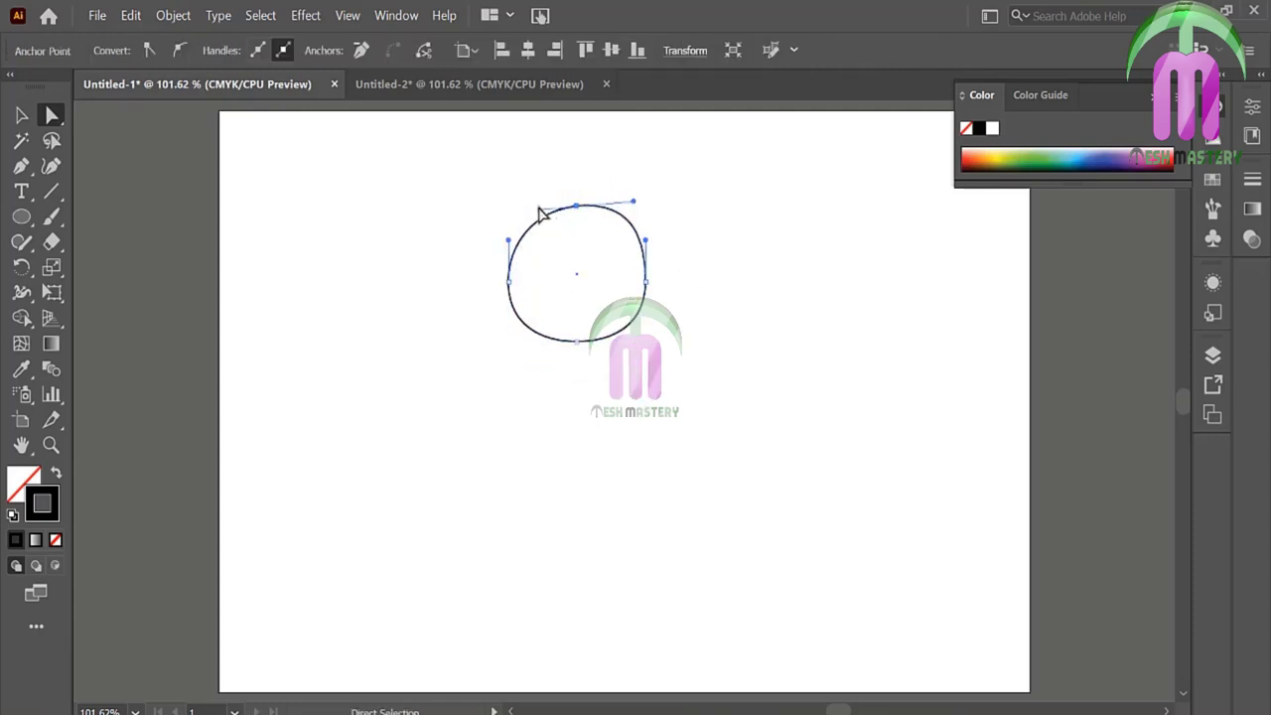
drag(539, 209, 523, 207)
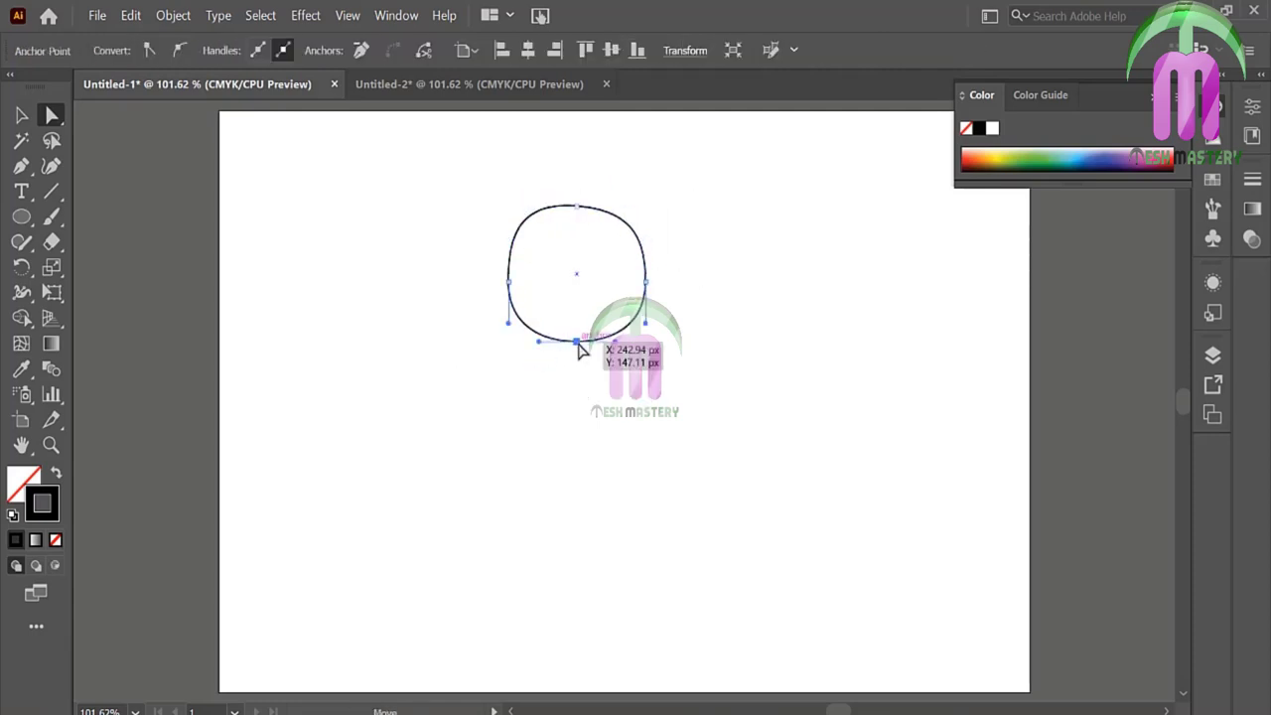
drag(577, 341, 577, 349)
click(569, 397)
click(511, 229)
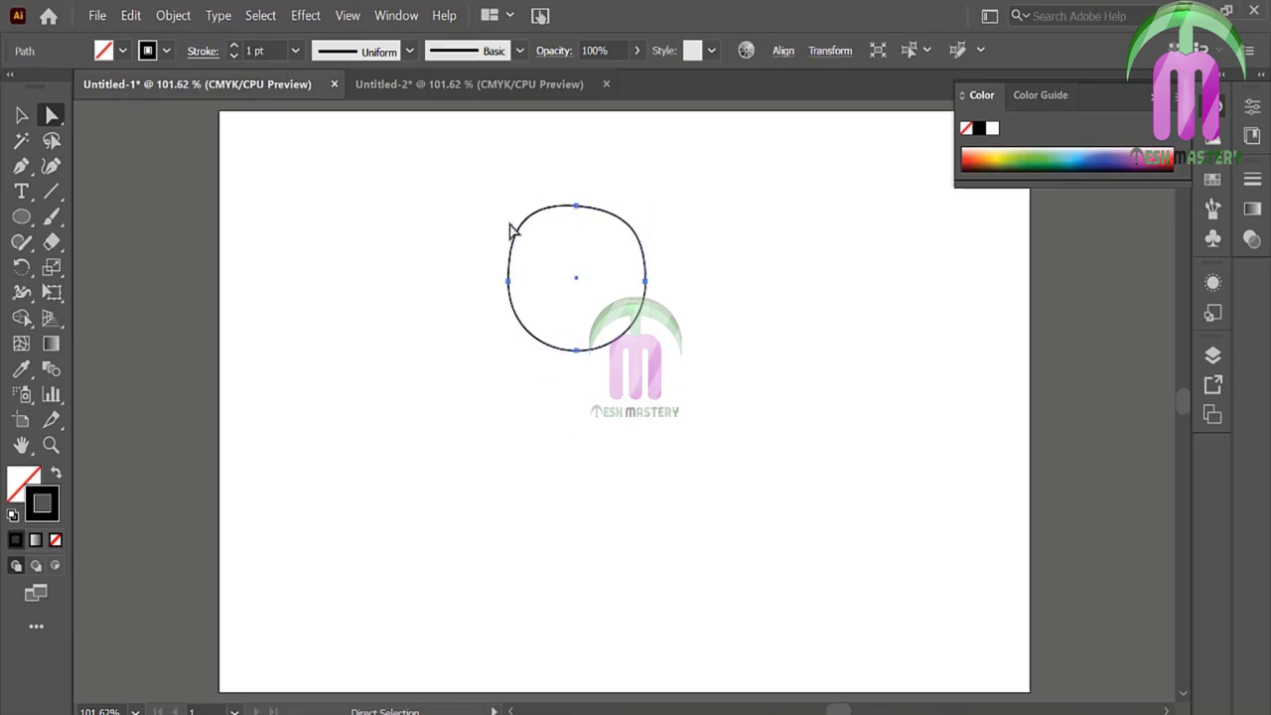
Step: Fill the head with a light peach from the Skintones swatch library
click(396, 15)
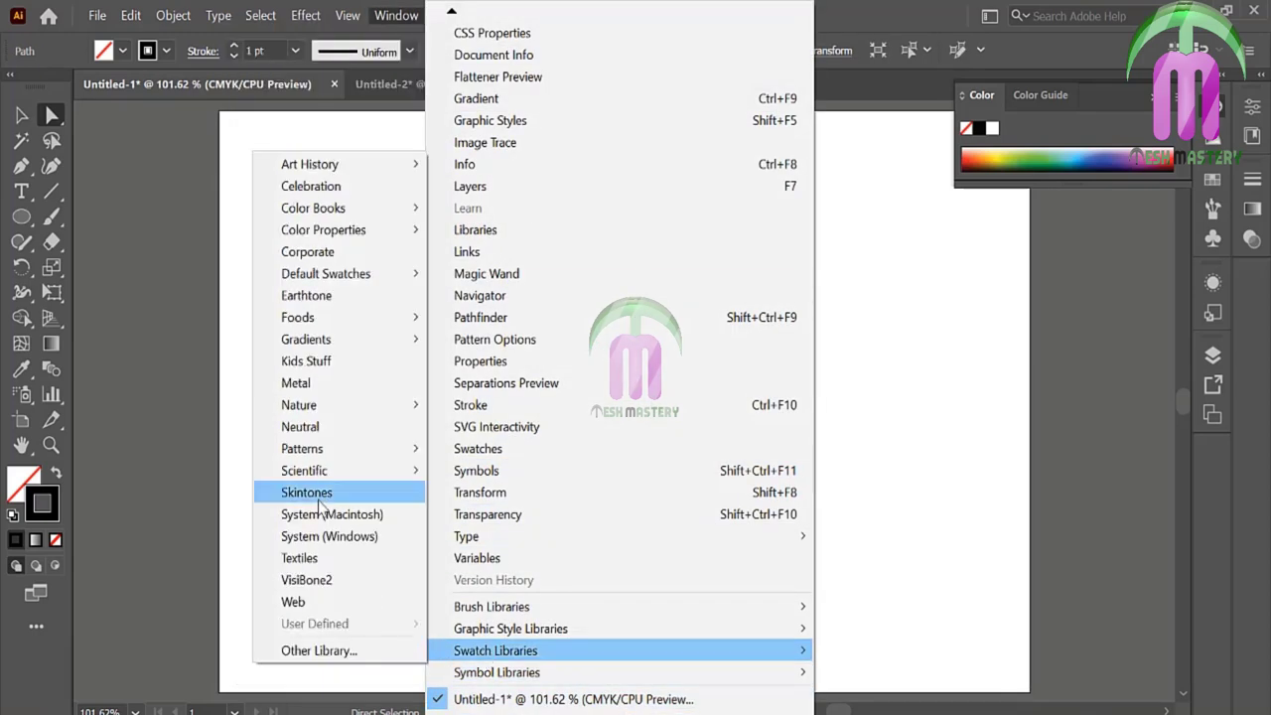
click(313, 491)
click(672, 346)
click(56, 473)
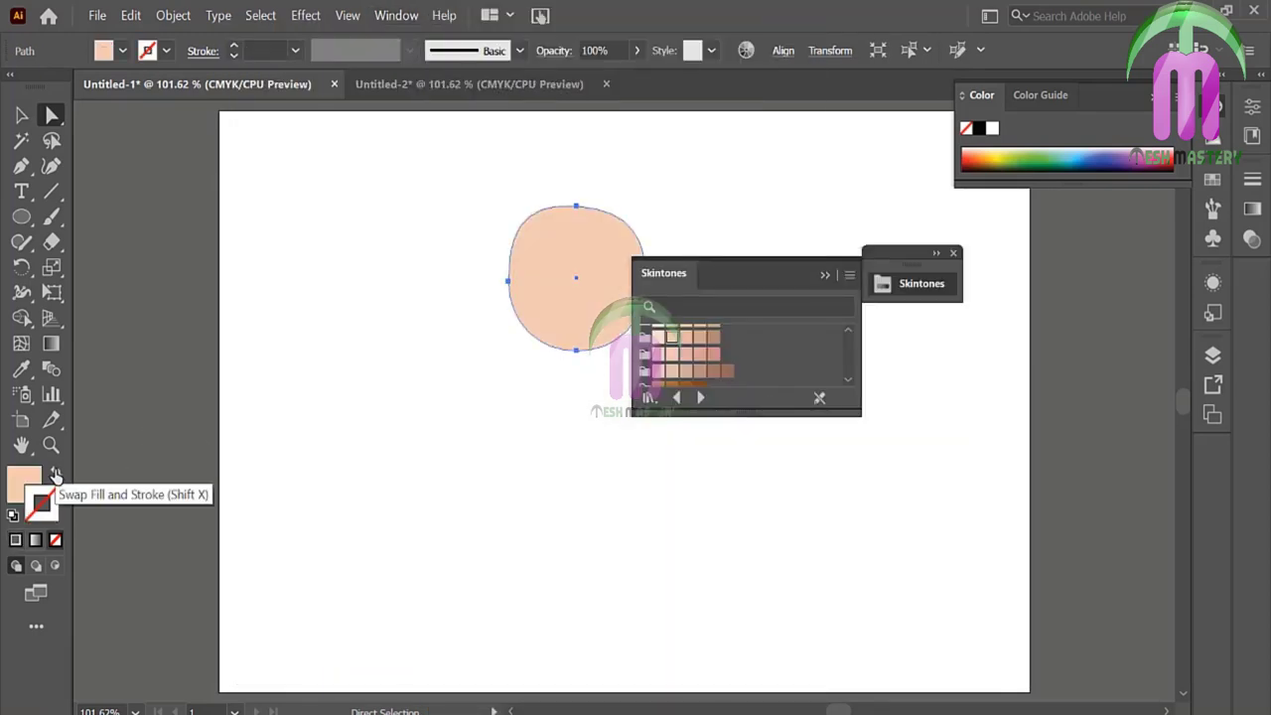
click(660, 347)
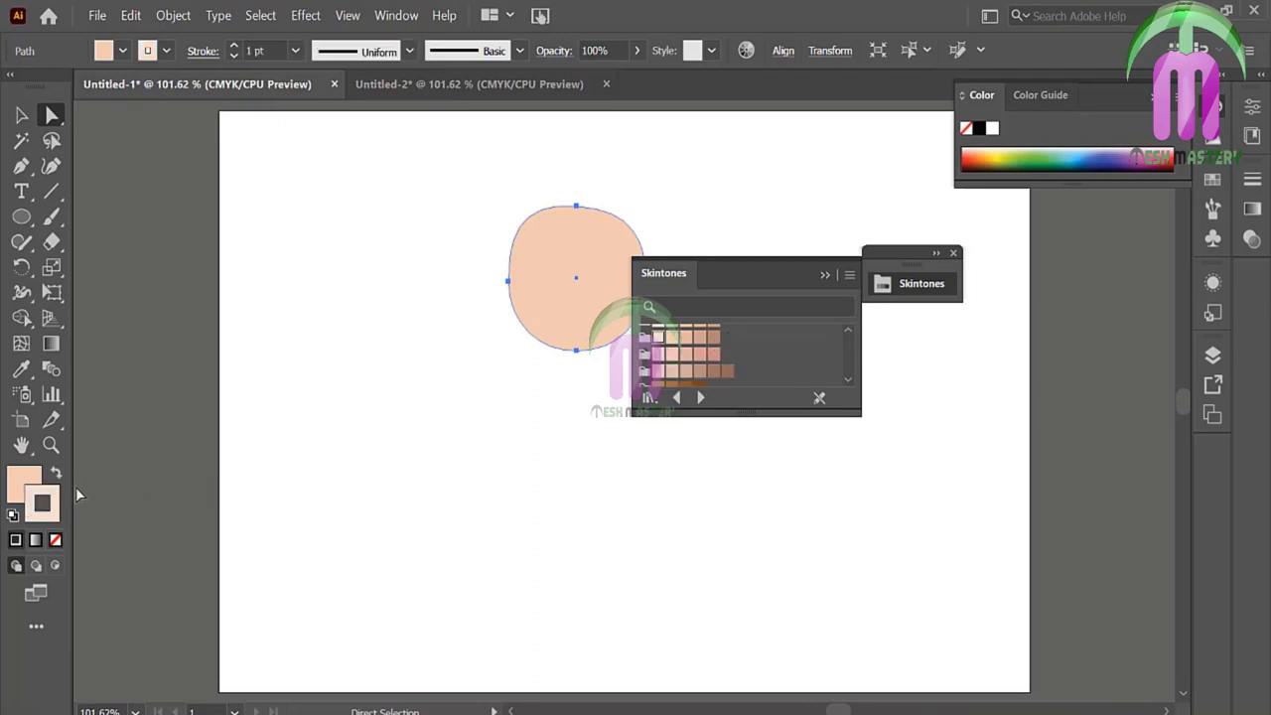
key(ctrl+z)
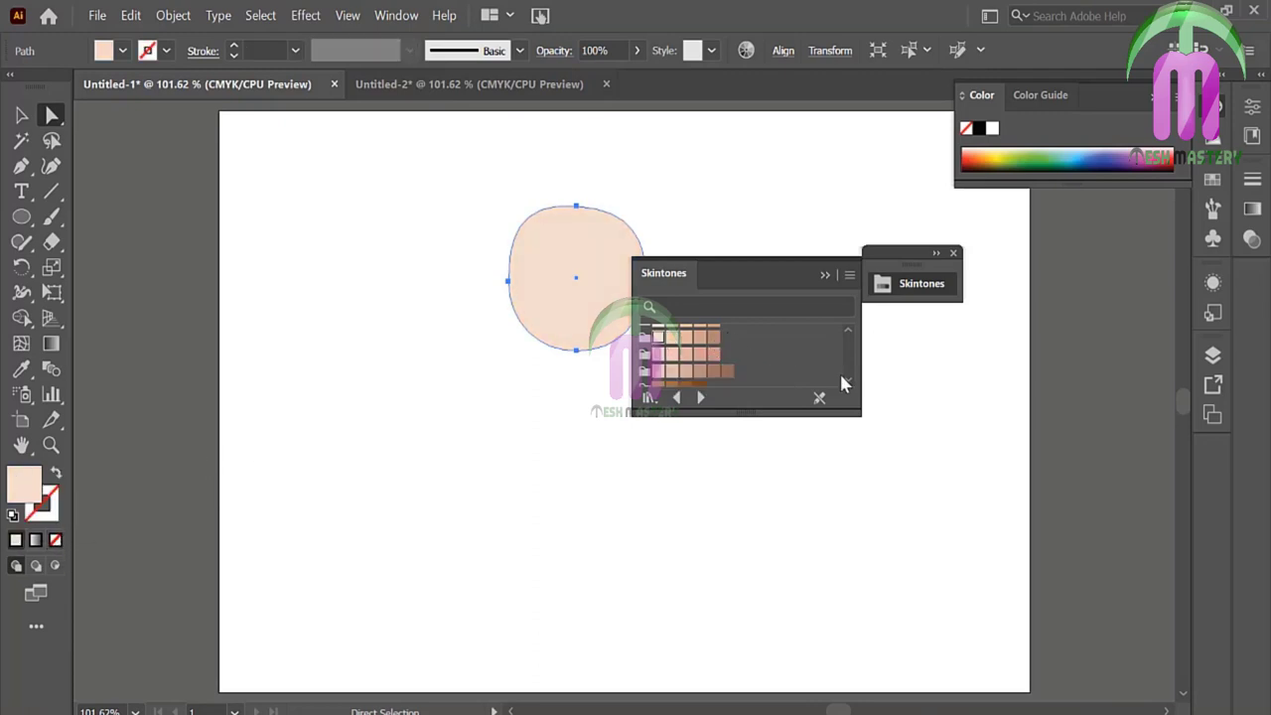
click(683, 333)
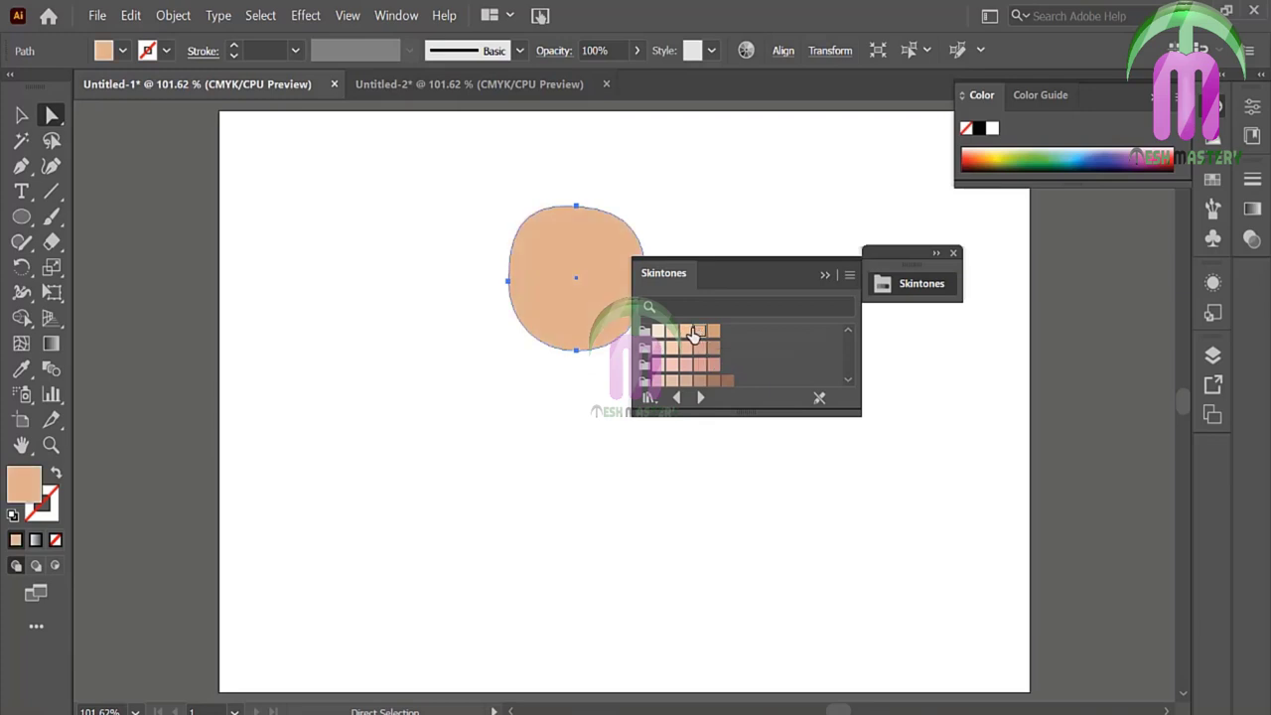
click(667, 337)
click(664, 341)
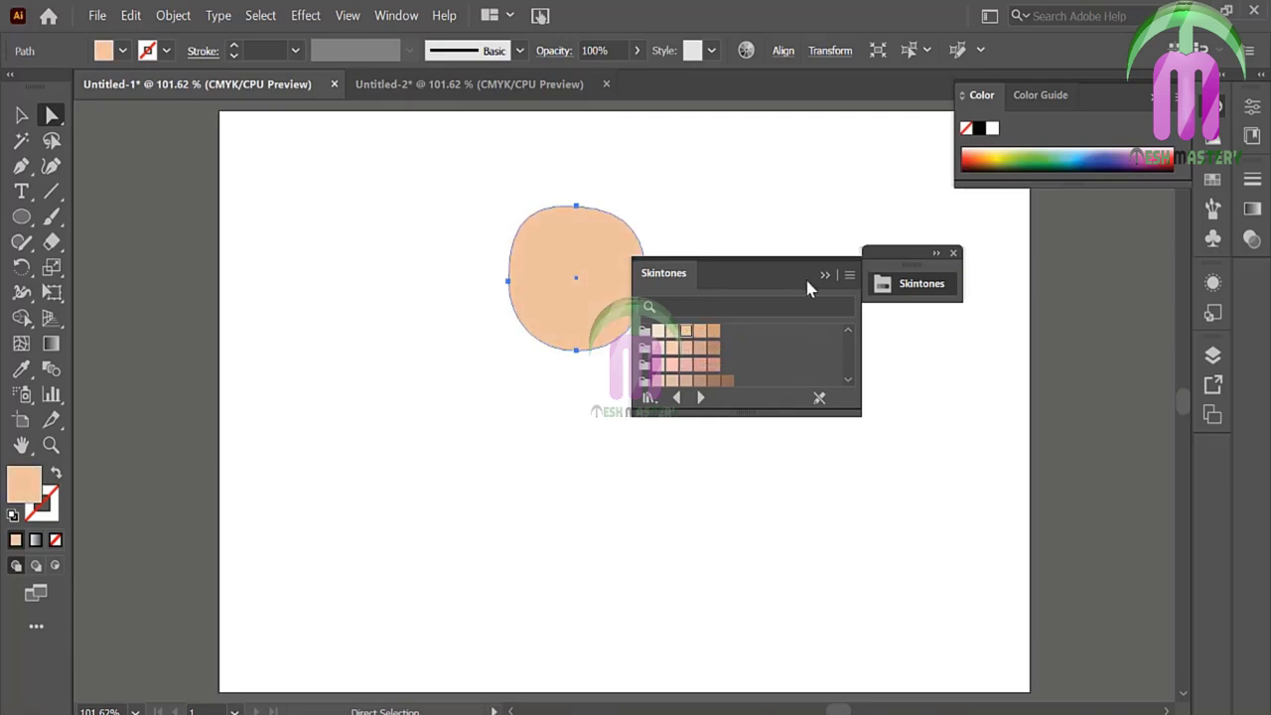
click(824, 274)
Step: Give the head a 0.25 pt black outline
key(x)
click(979, 128)
click(295, 50)
click(317, 76)
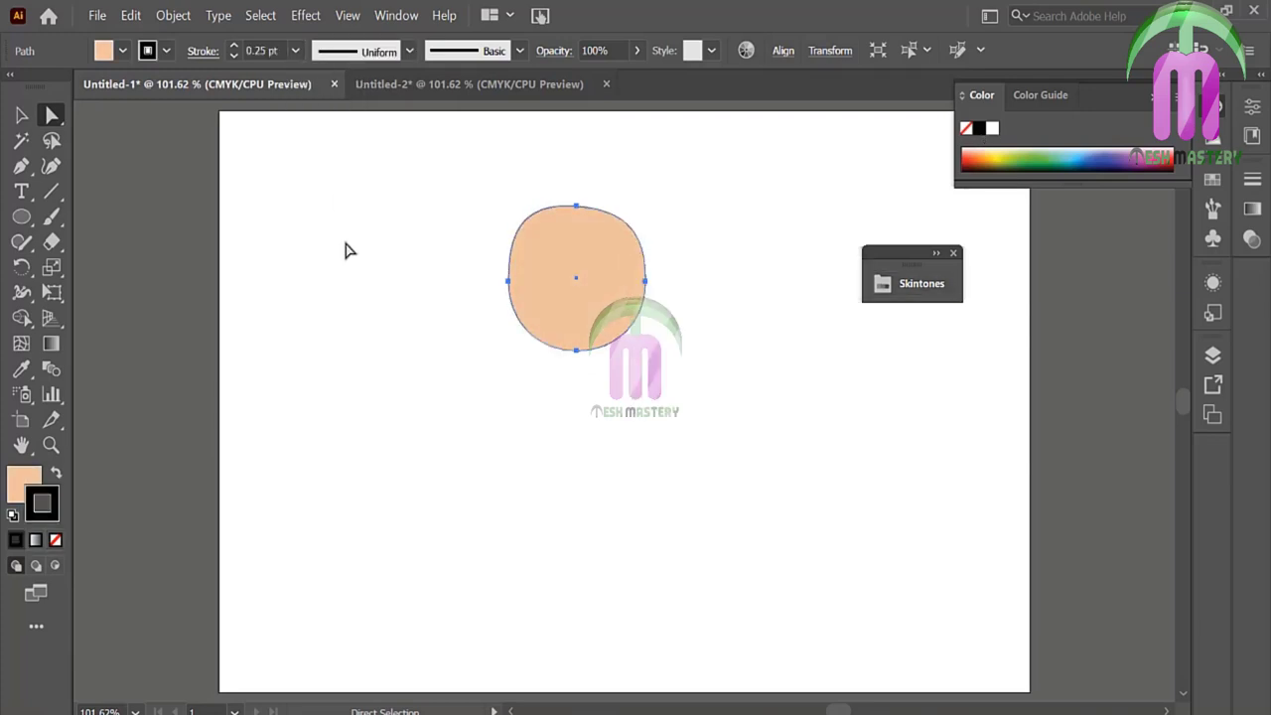
click(392, 320)
Step: Build an ear from two grouped ellipses, the inner one darker tan with no outline
click(23, 218)
drag(377, 236, 406, 283)
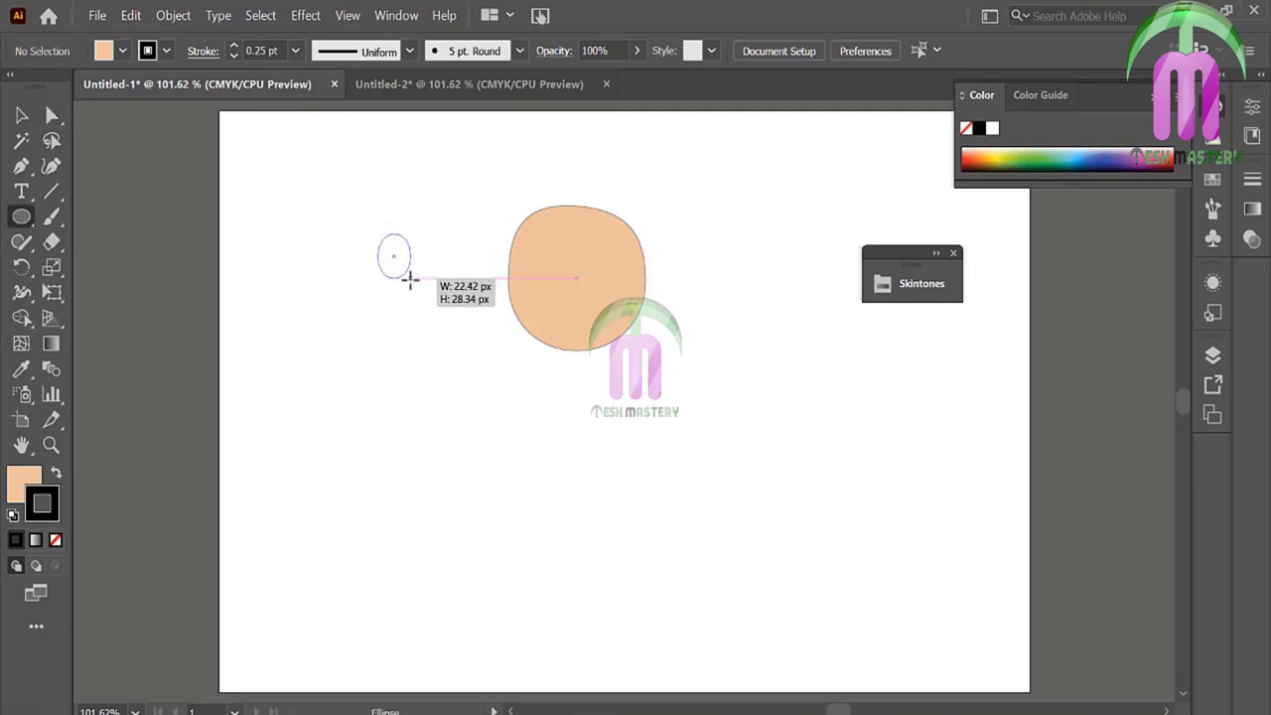
drag(358, 429, 330, 382)
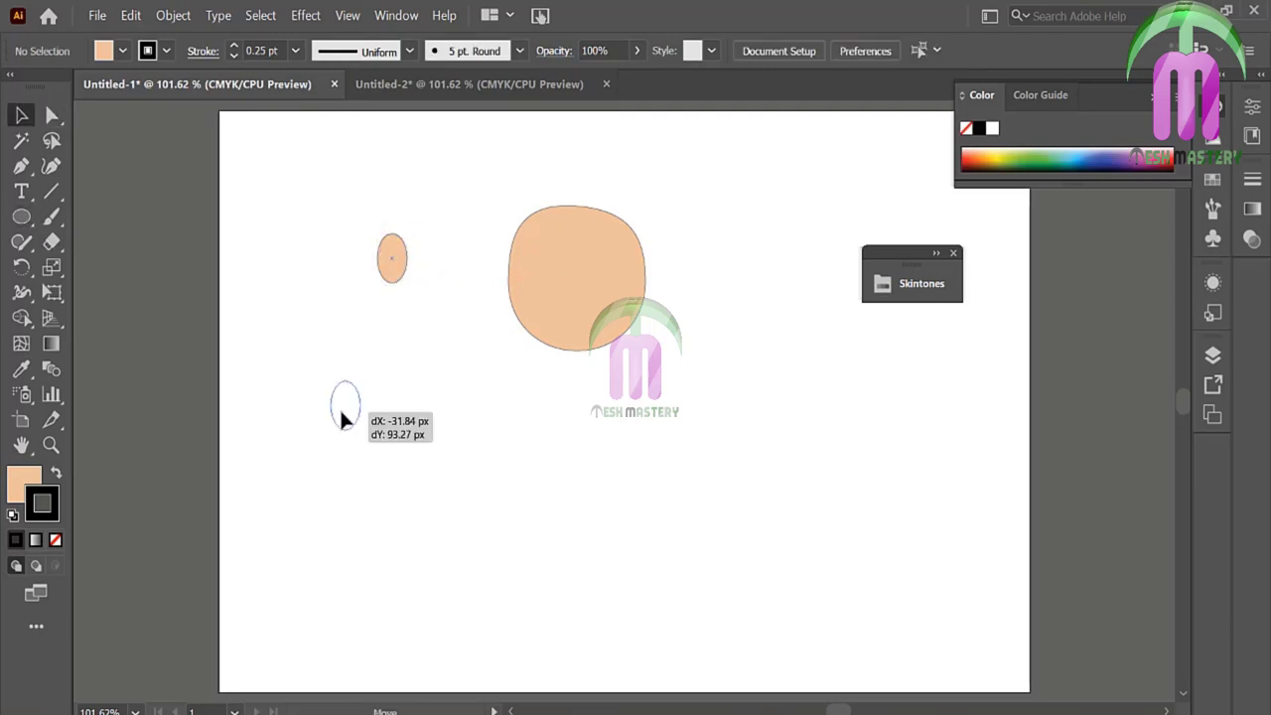
key(v)
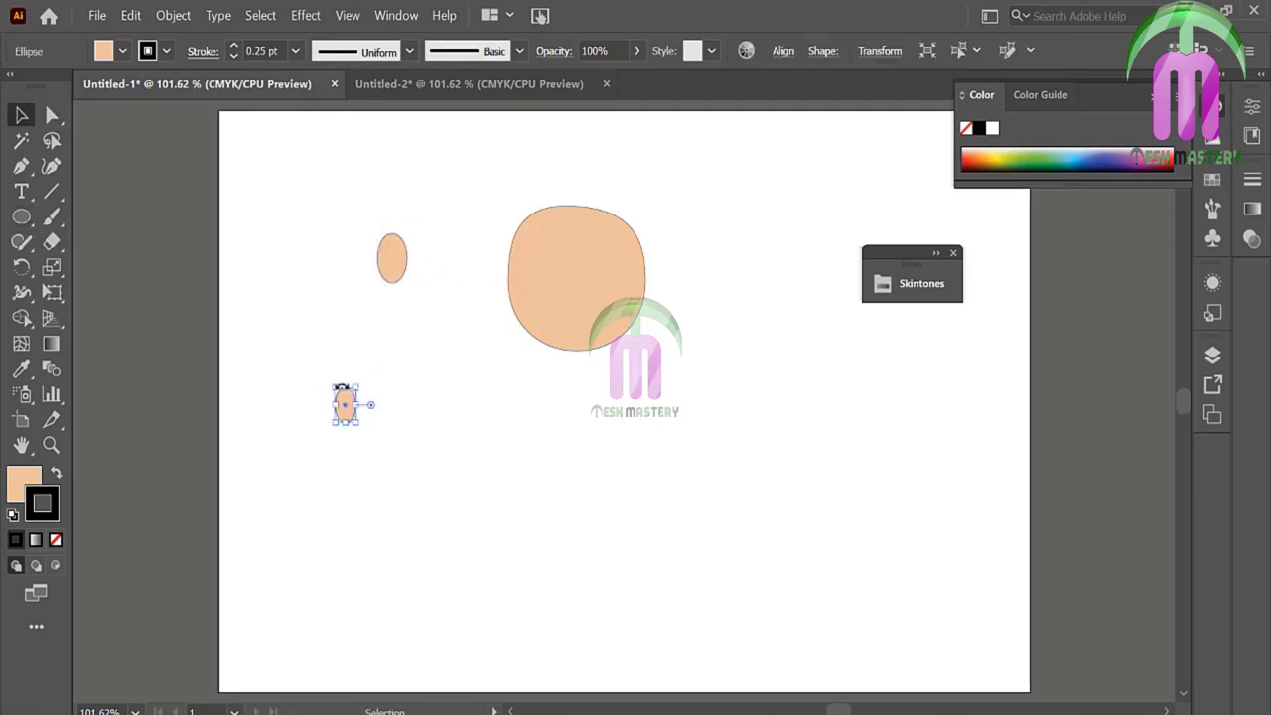
click(368, 361)
drag(375, 341, 378, 266)
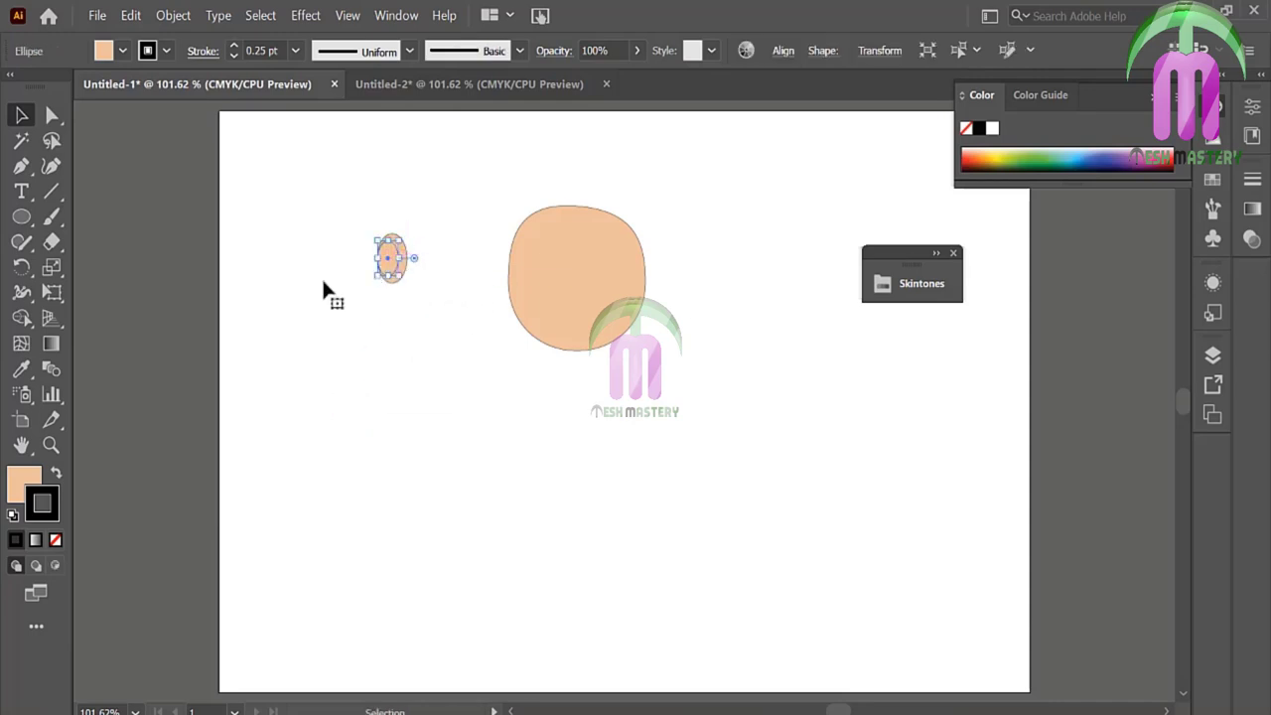
click(57, 537)
double_click(24, 485)
click(480, 292)
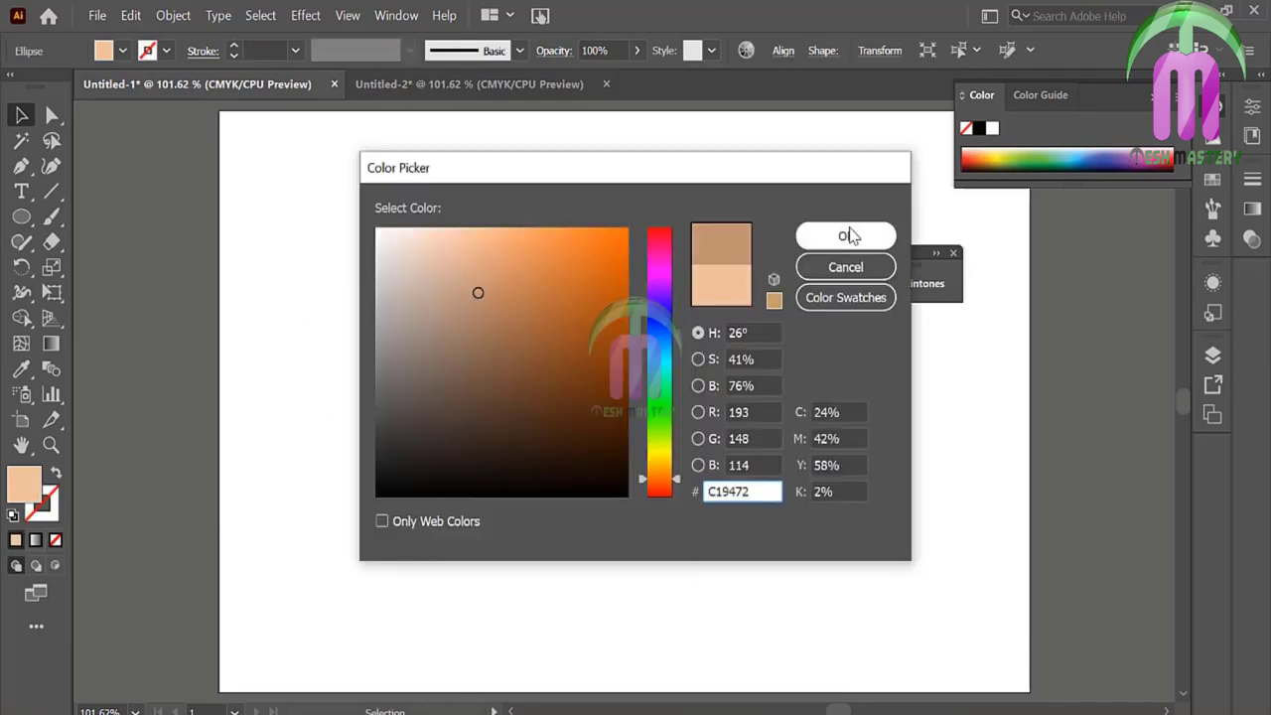
click(845, 235)
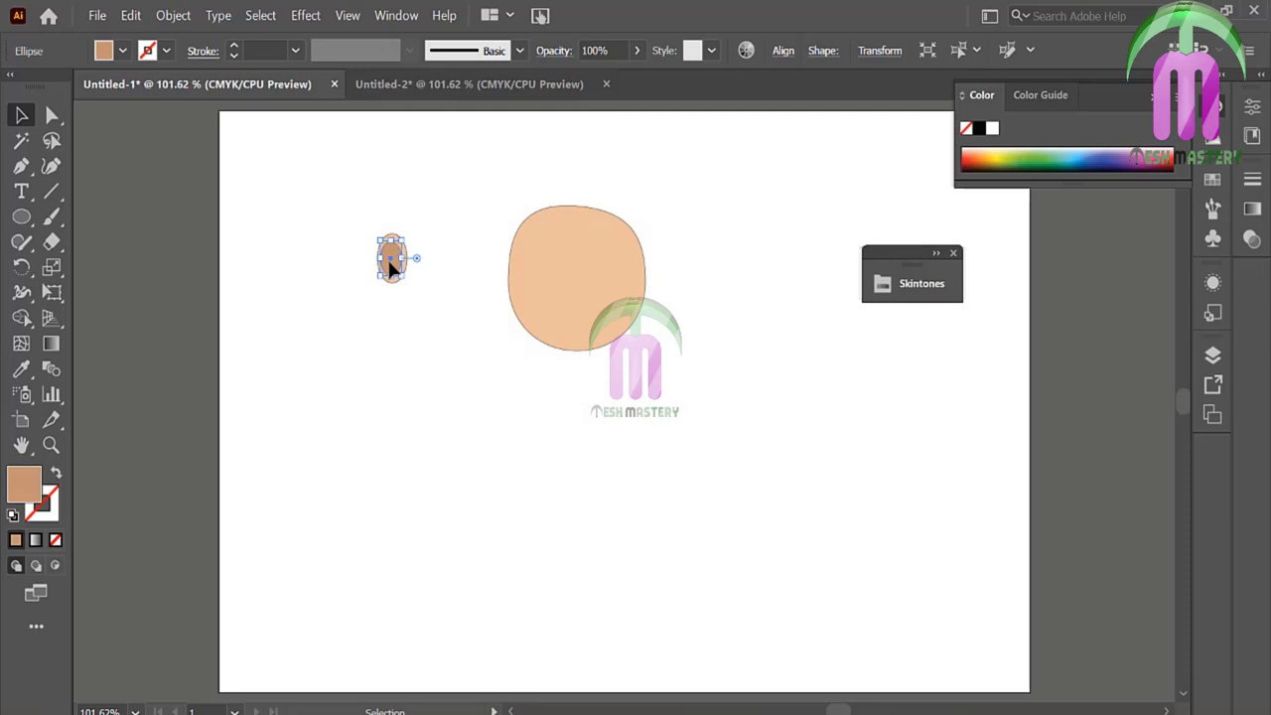
mouse_move(418, 315)
mouse_down()
mouse_move(400, 291)
mouse_move(651, 278)
mouse_move(665, 256)
mouse_up()
key(ctrl+g)
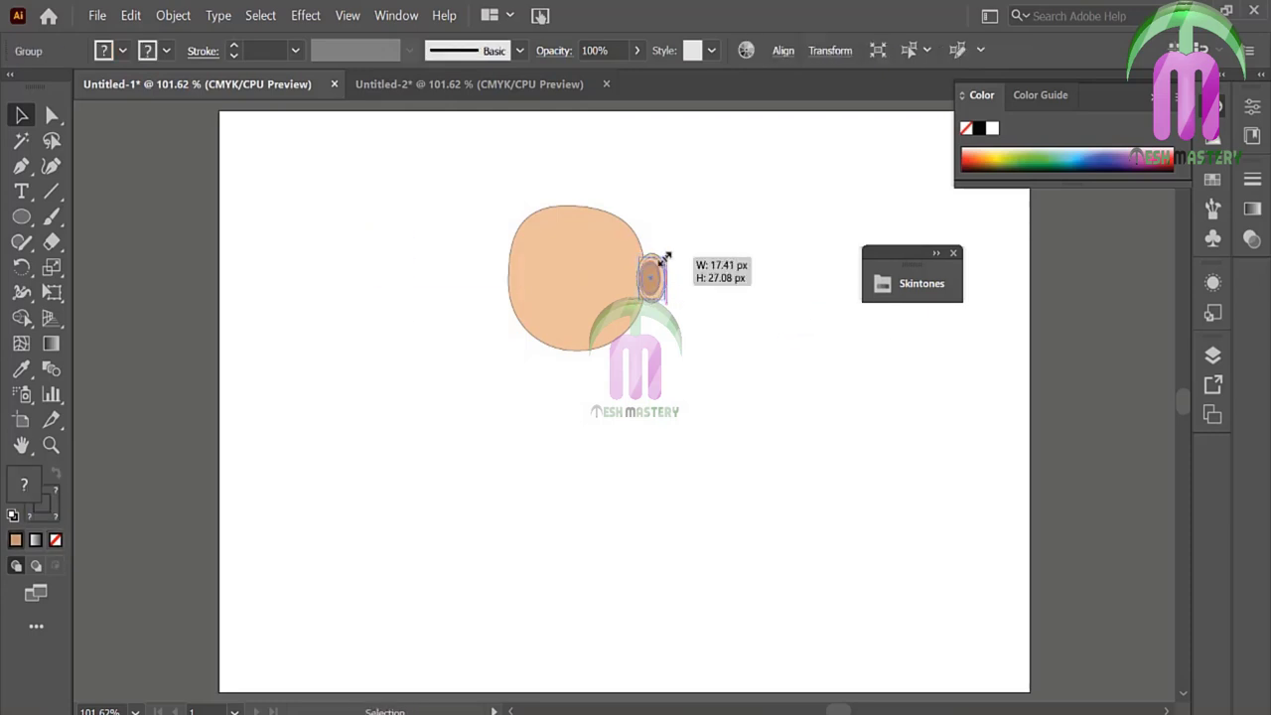
Step: Make the head narrower and shift it slightly right
click(707, 254)
click(638, 239)
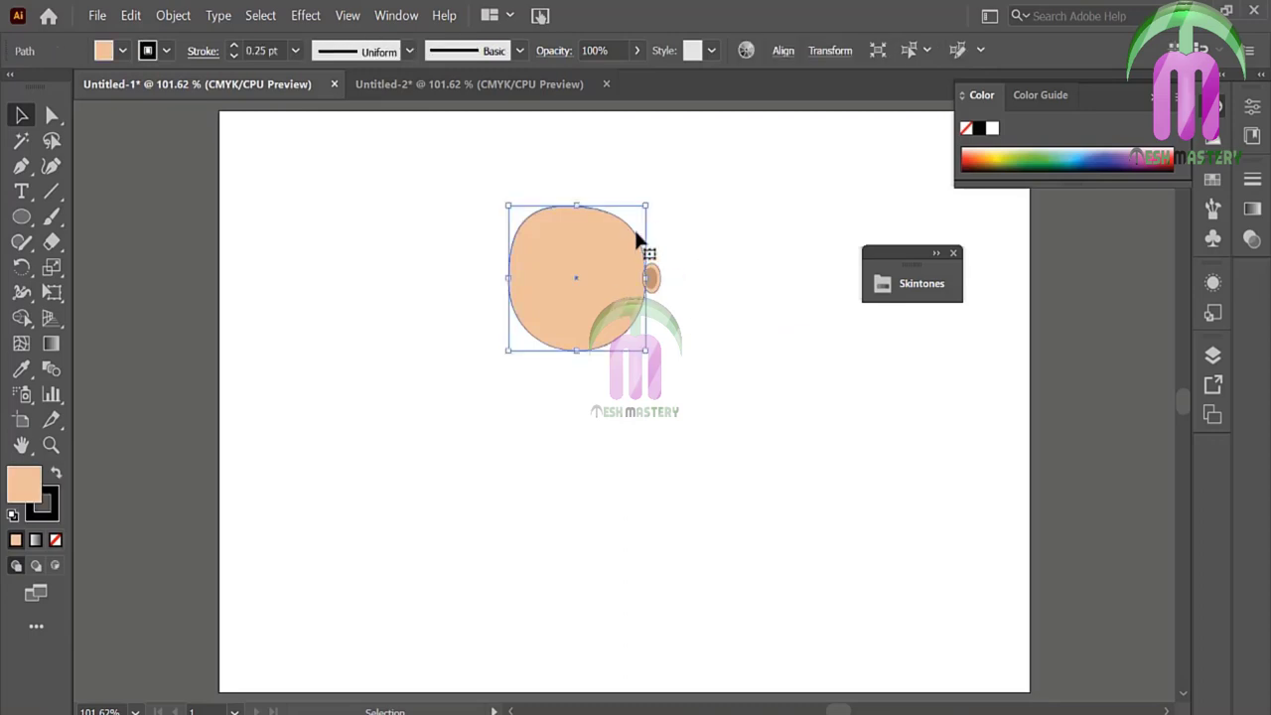
drag(651, 203, 620, 216)
click(645, 214)
Step: Place the ear against the head's right side, sent behind the head
drag(584, 271, 628, 280)
right_click(627, 280)
mouse_move(678, 511)
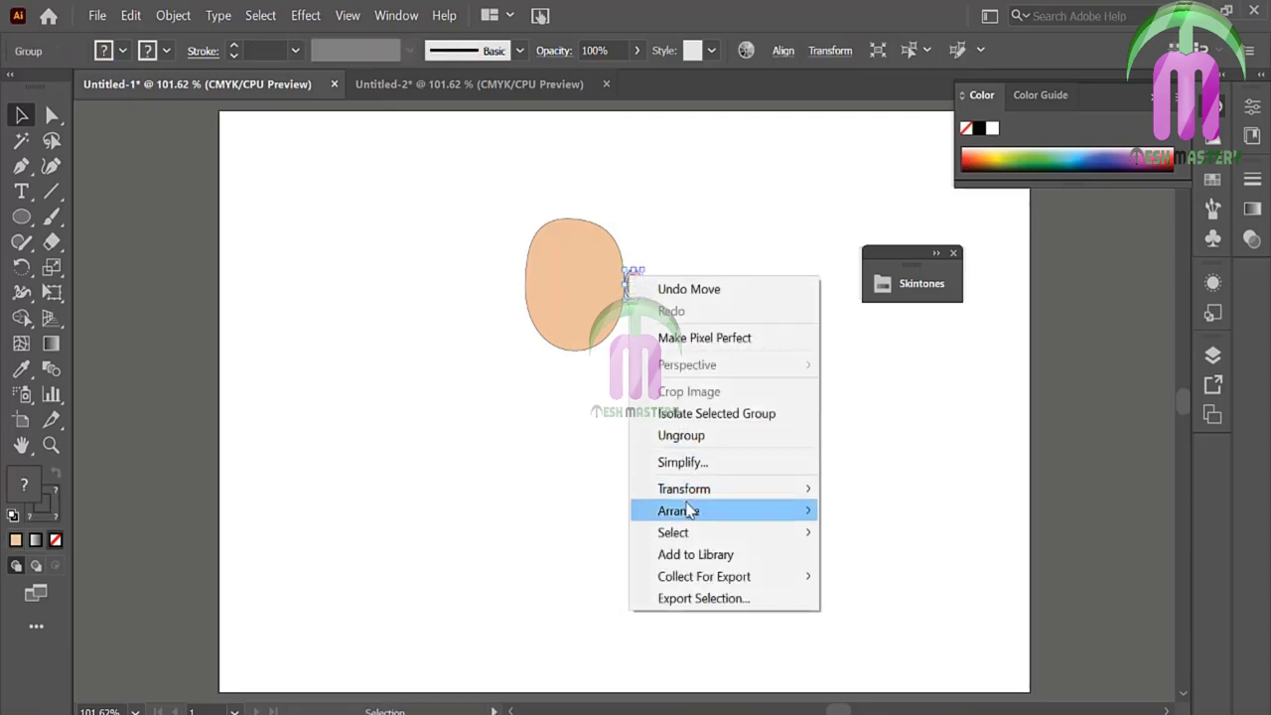
click(526, 576)
click(522, 528)
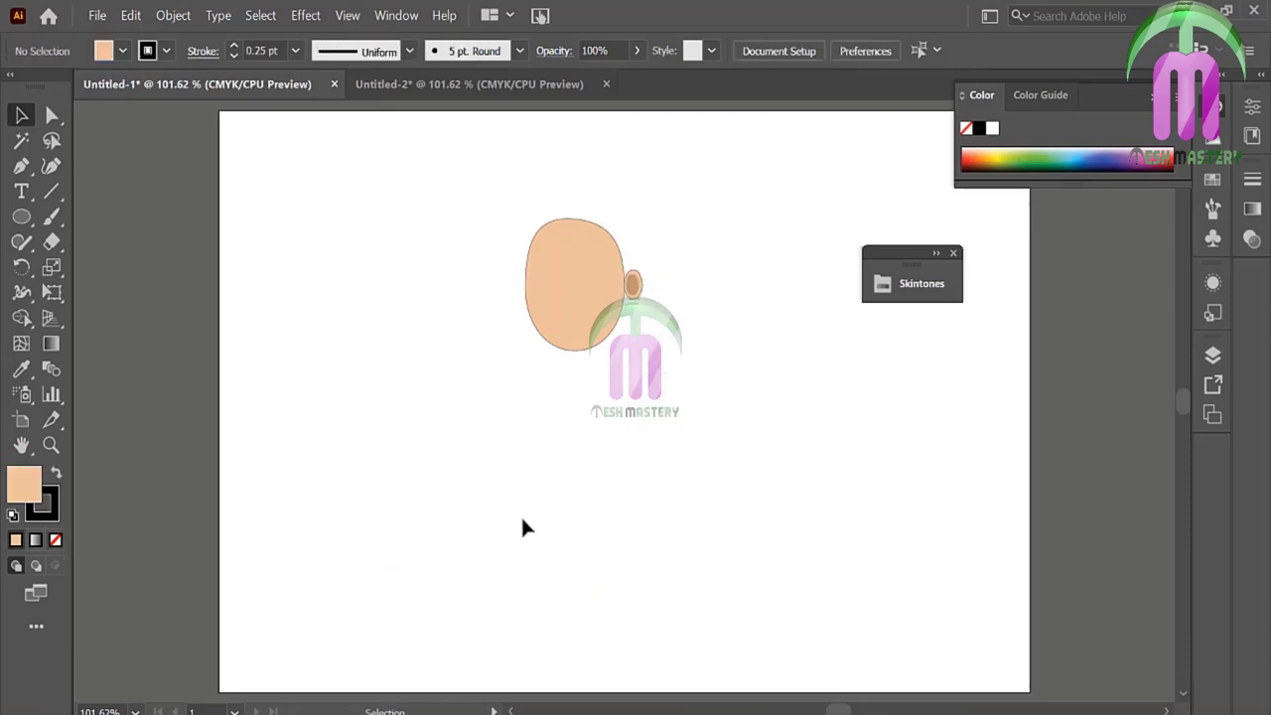
Step: Reflect a copy of the ear to the head's left side; draw a thin ellipse upper left
right_click(632, 291)
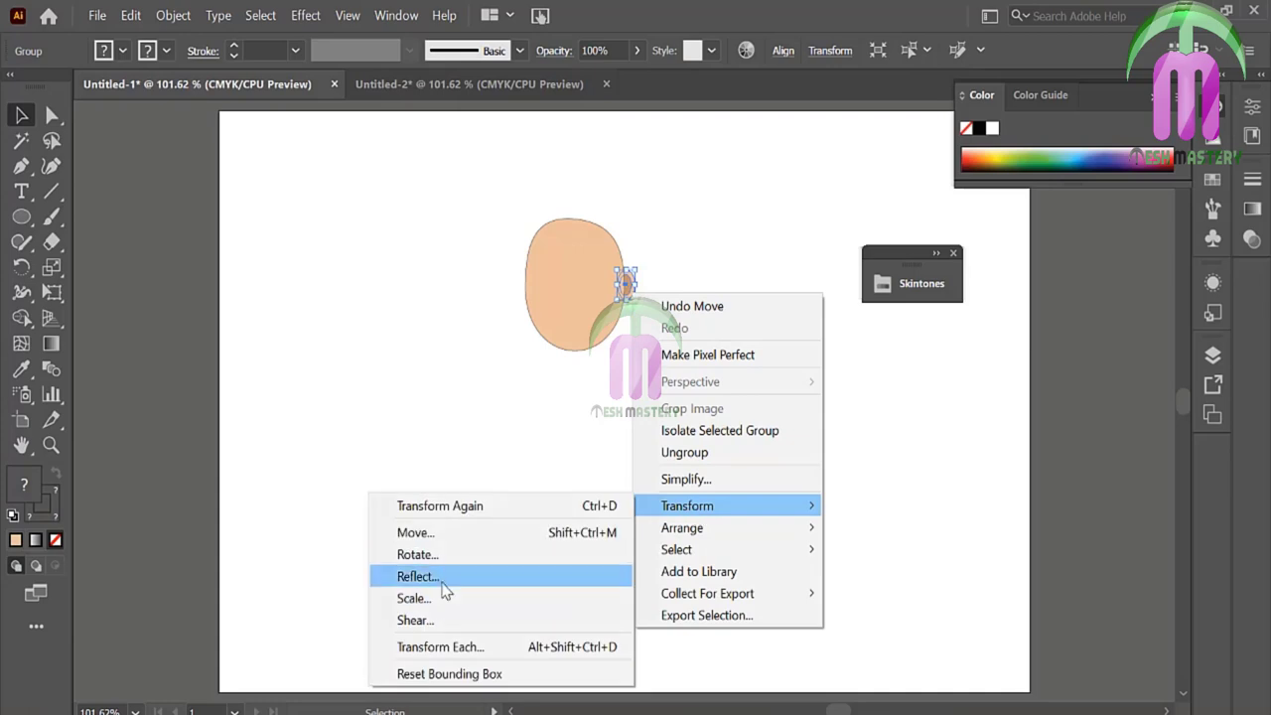
click(412, 493)
click(565, 503)
drag(626, 286, 516, 288)
click(397, 288)
drag(21, 216, 99, 267)
drag(261, 190, 413, 191)
Step: Turn the thin ellipse into a new art brush and delete the original line
click(41, 500)
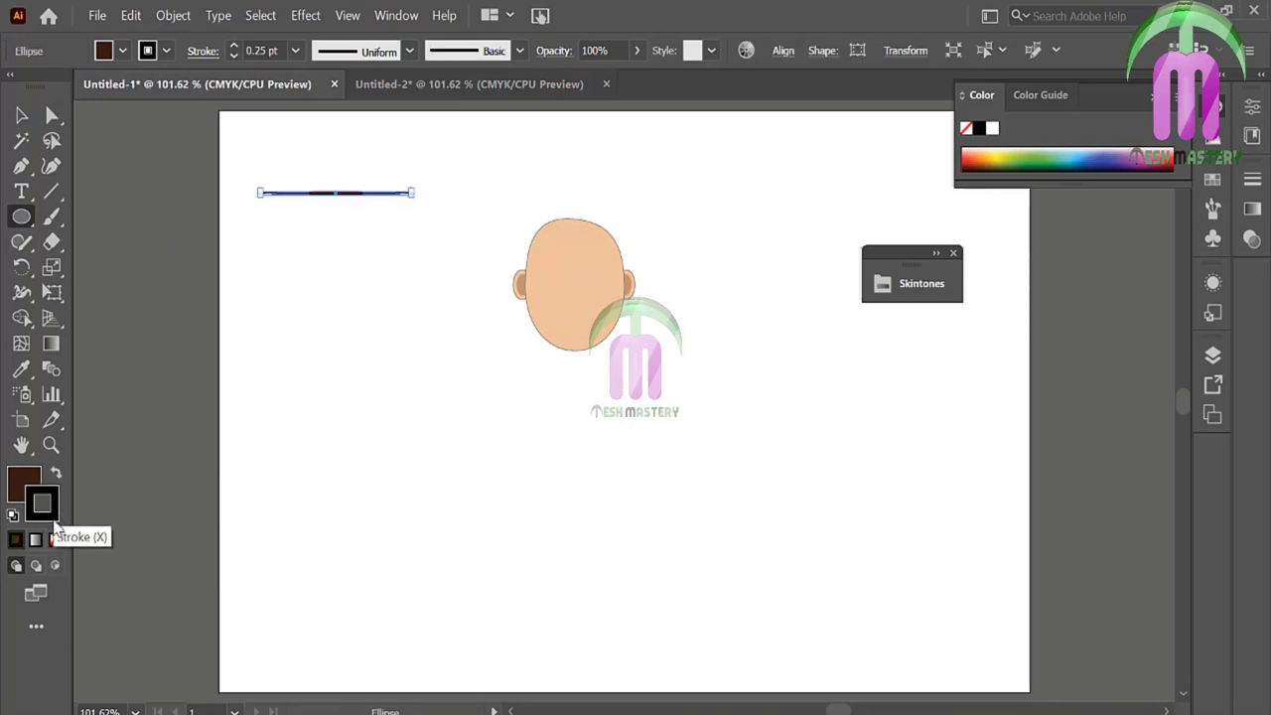
key(slash)
click(1212, 208)
click(1133, 369)
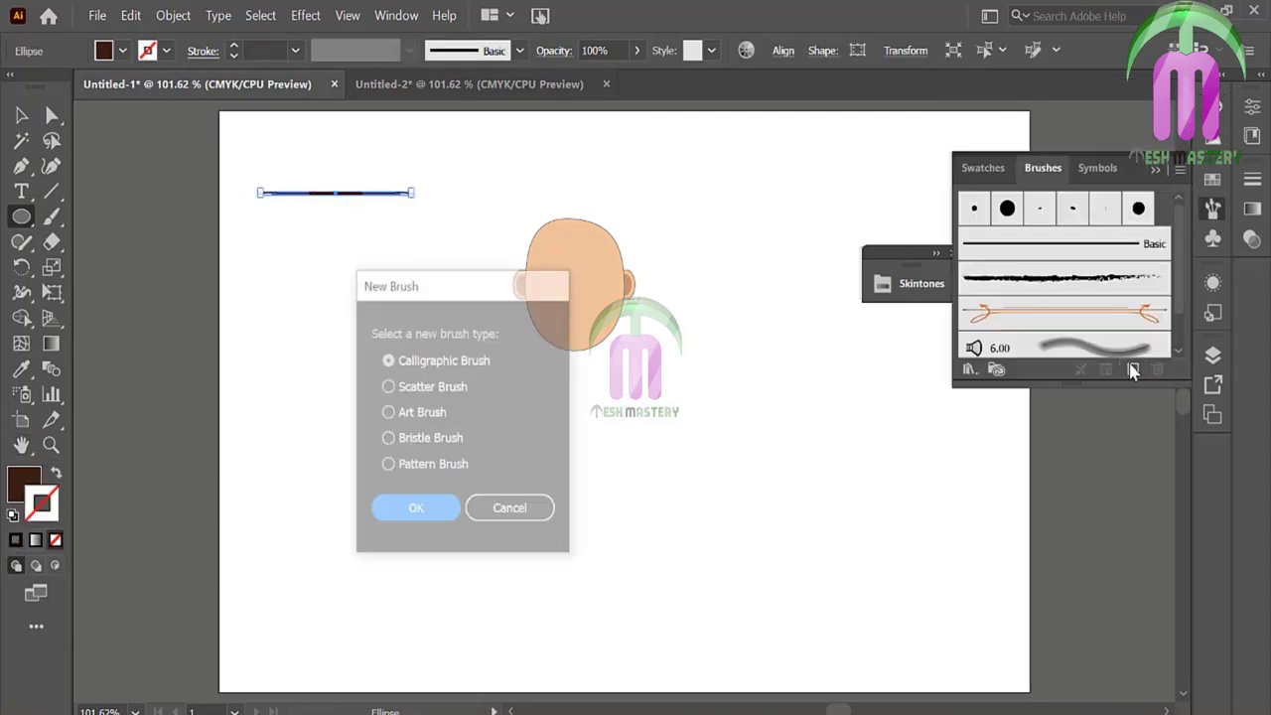
click(387, 412)
click(415, 511)
click(780, 644)
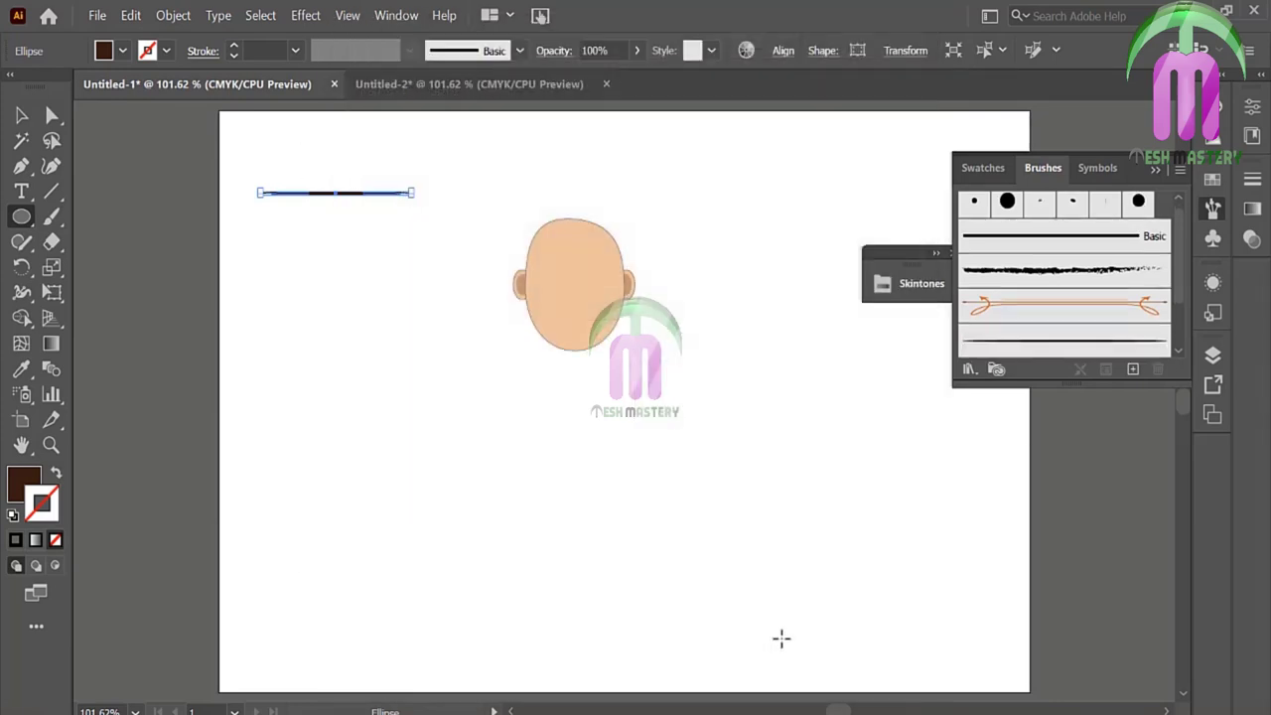
click(22, 115)
key(Delete)
Step: Draw a tall dark brown ellipse to the left of the head
key(b)
click(1063, 341)
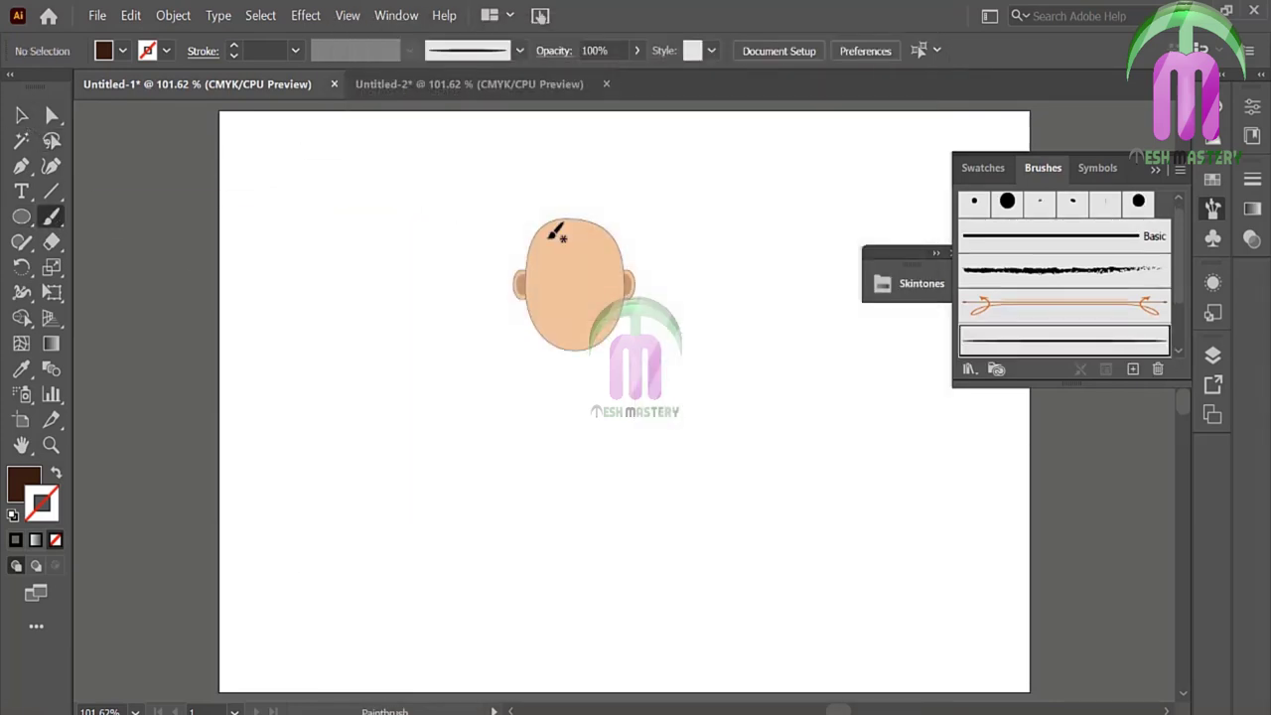
scroll(559, 232, up, 3)
key(l)
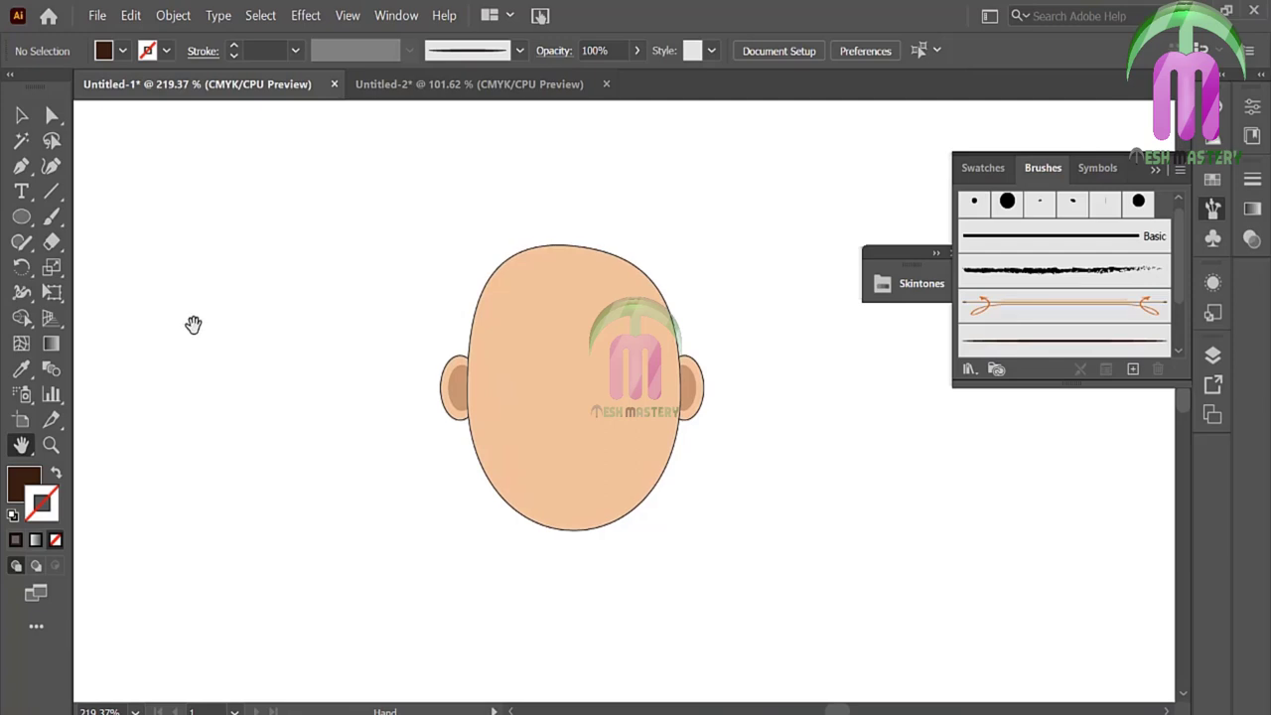
drag(310, 208, 354, 390)
Step: Reshape the tall ellipse, rotate it about 45°, enlarge it, and place it on the head's top right
click(52, 115)
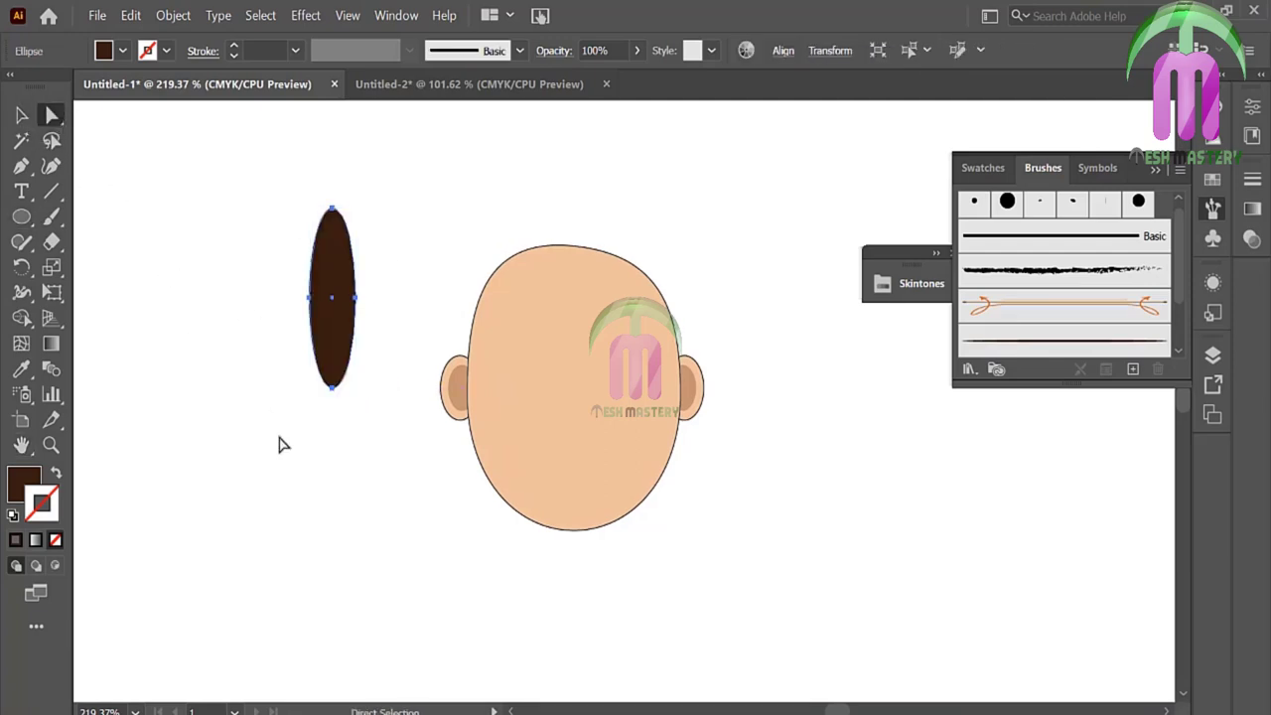
mouse_move(261, 409)
mouse_down()
mouse_move(383, 385)
mouse_move(357, 387)
mouse_up()
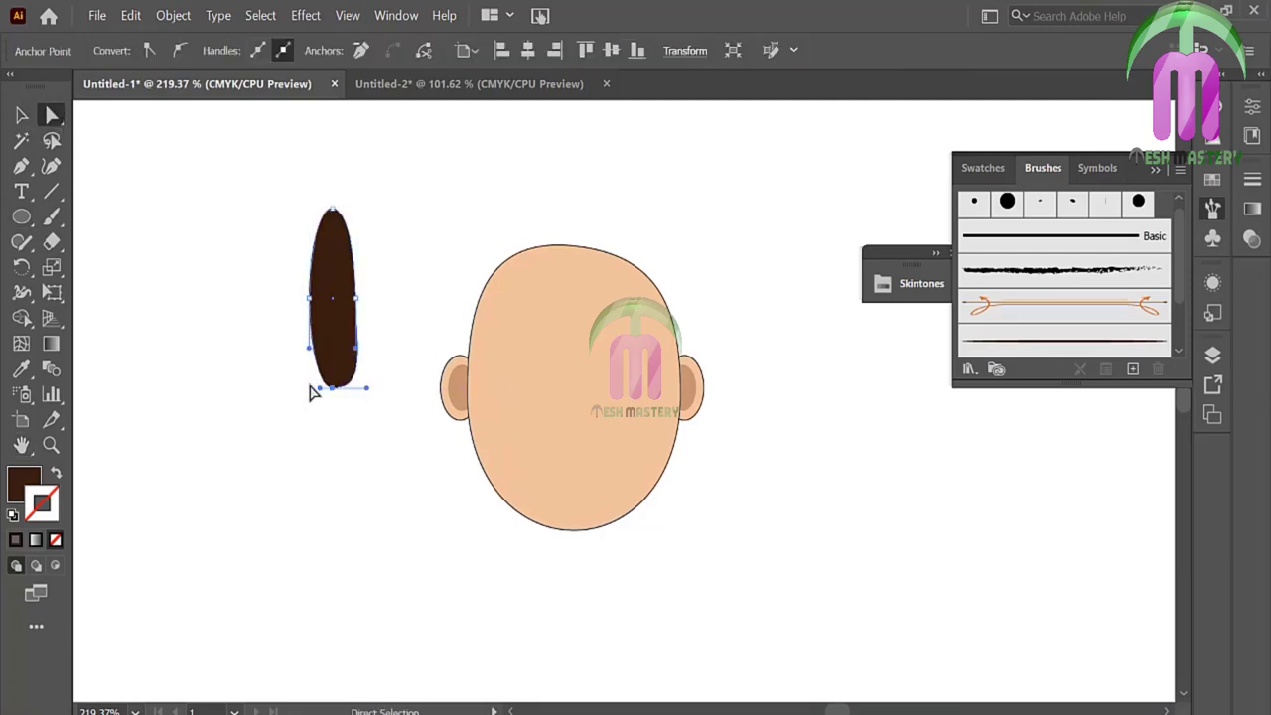
click(224, 335)
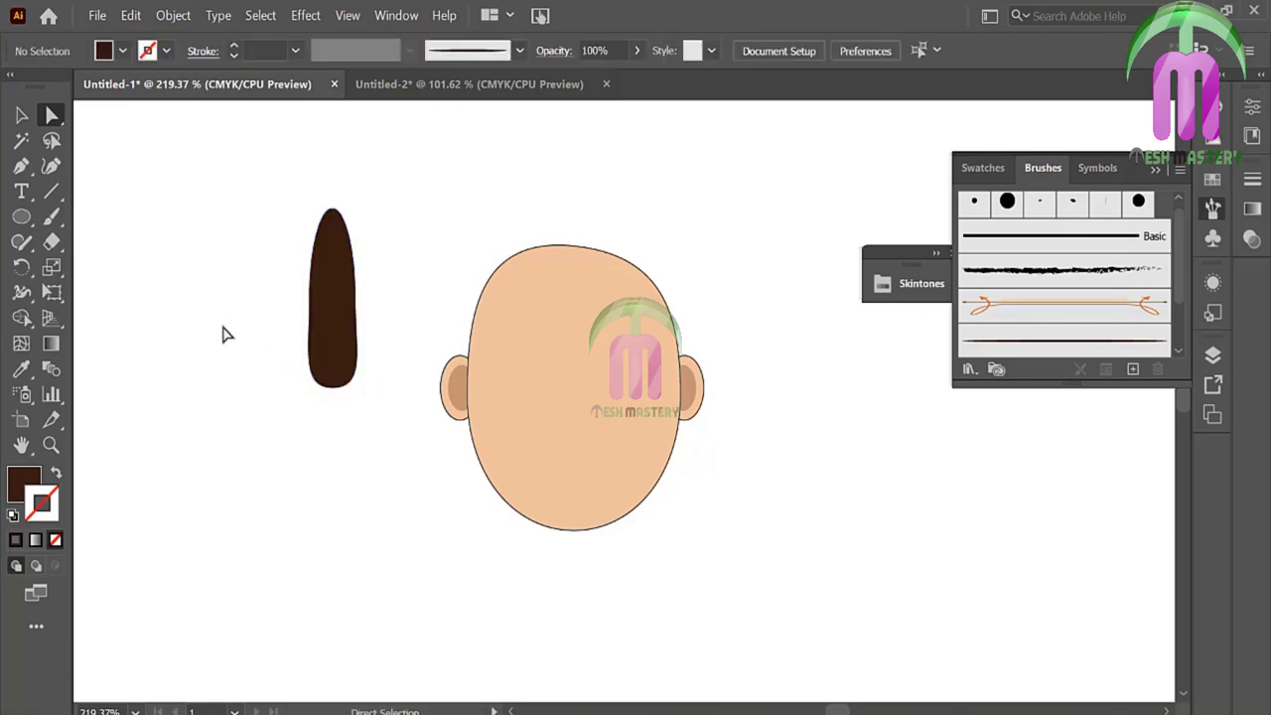
click(20, 116)
click(336, 287)
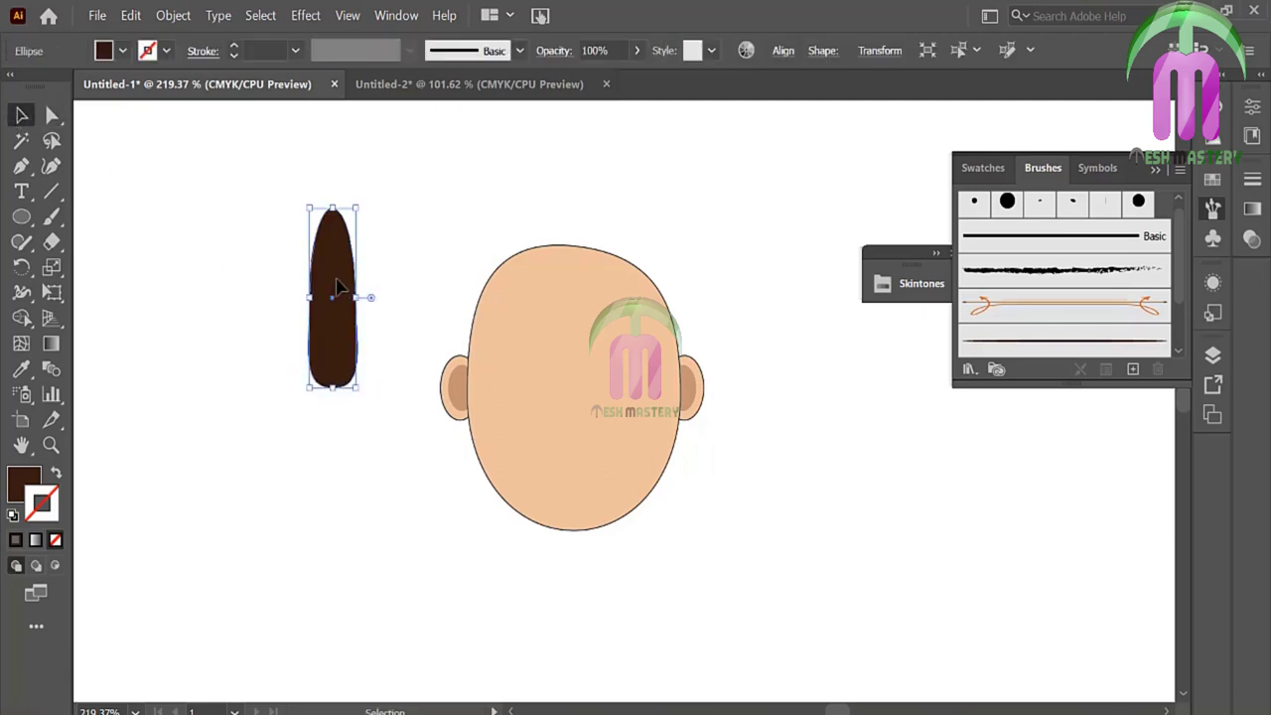
mouse_move(361, 396)
mouse_down()
mouse_move(235, 265)
mouse_move(298, 270)
mouse_up()
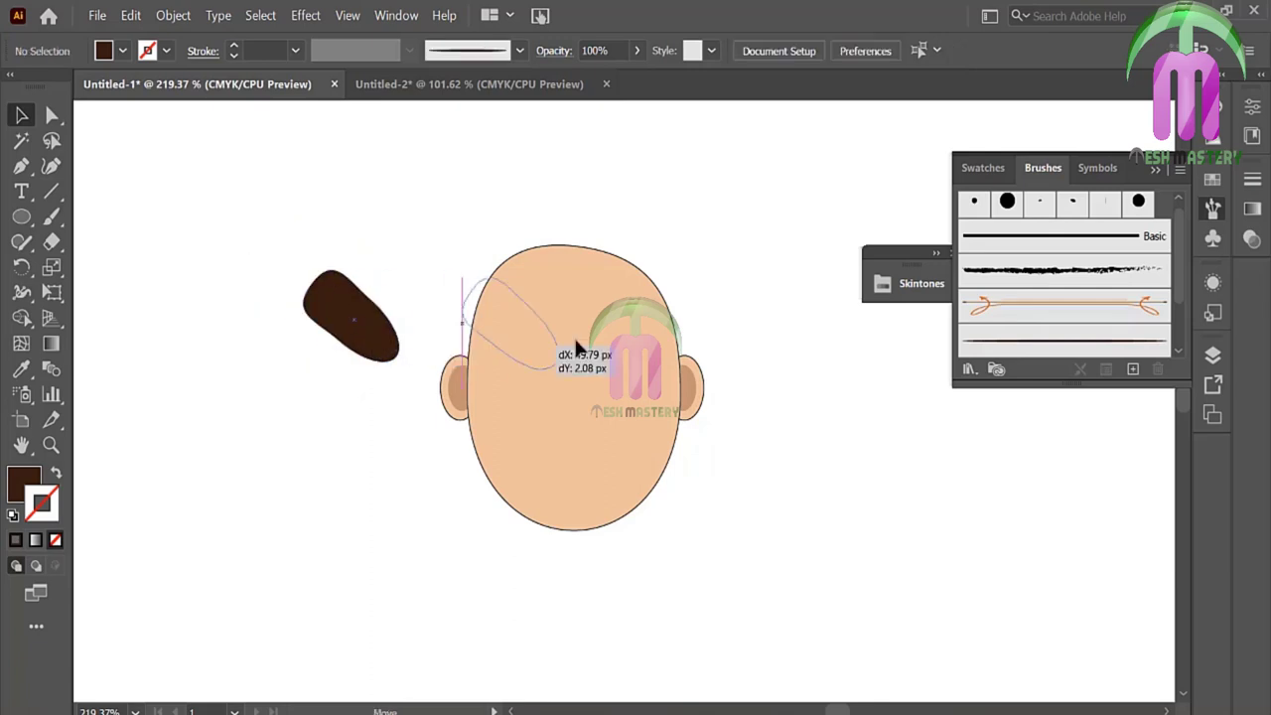
mouse_move(458, 336)
mouse_down()
mouse_move(639, 316)
mouse_move(635, 304)
mouse_up()
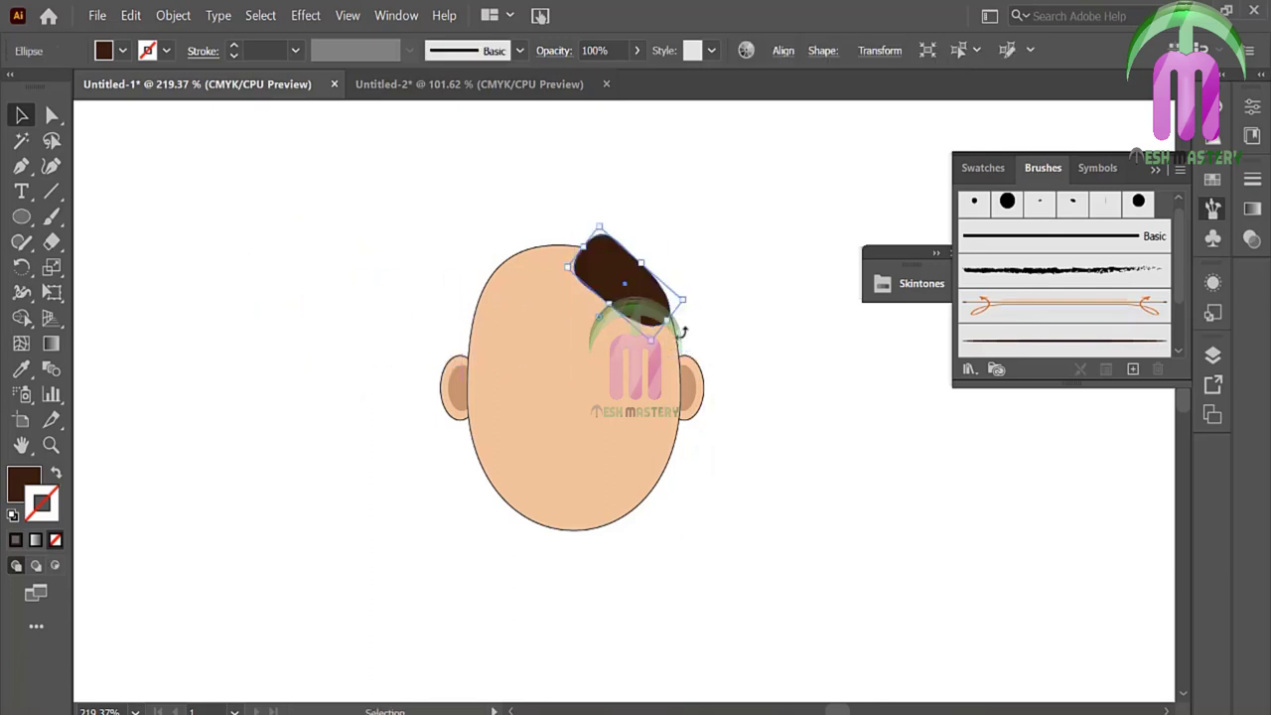
drag(702, 329, 695, 347)
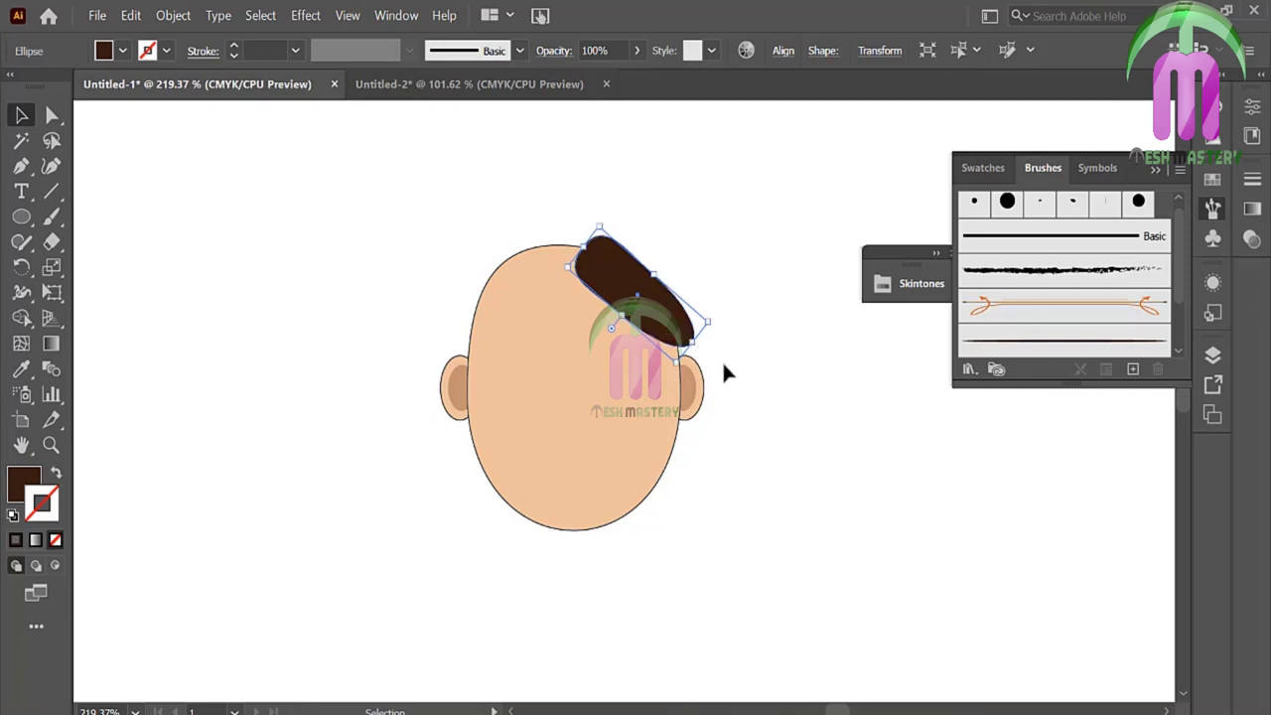
click(722, 360)
Step: Add a smaller, tilted brown ellipse as the fringe on the head's top left
key(l)
mouse_move(233, 204)
mouse_down()
mouse_move(363, 385)
mouse_move(341, 422)
mouse_up()
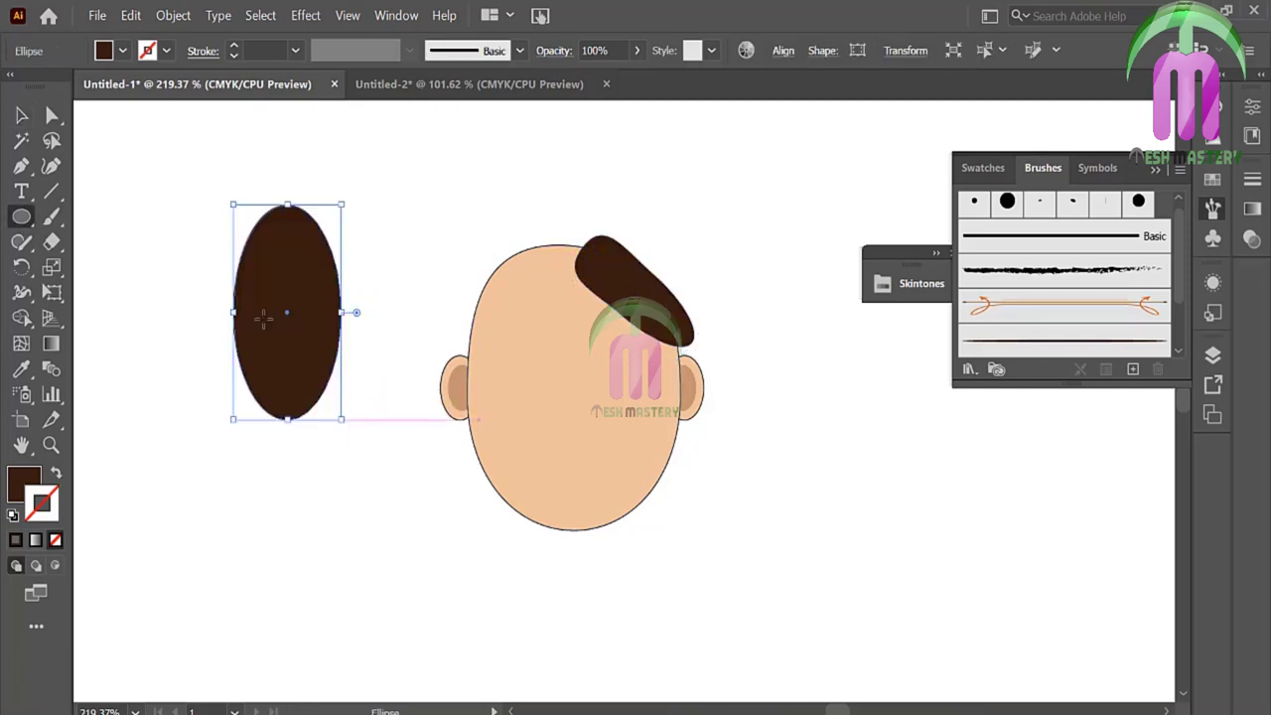
click(22, 115)
drag(233, 204, 281, 295)
drag(354, 418, 333, 442)
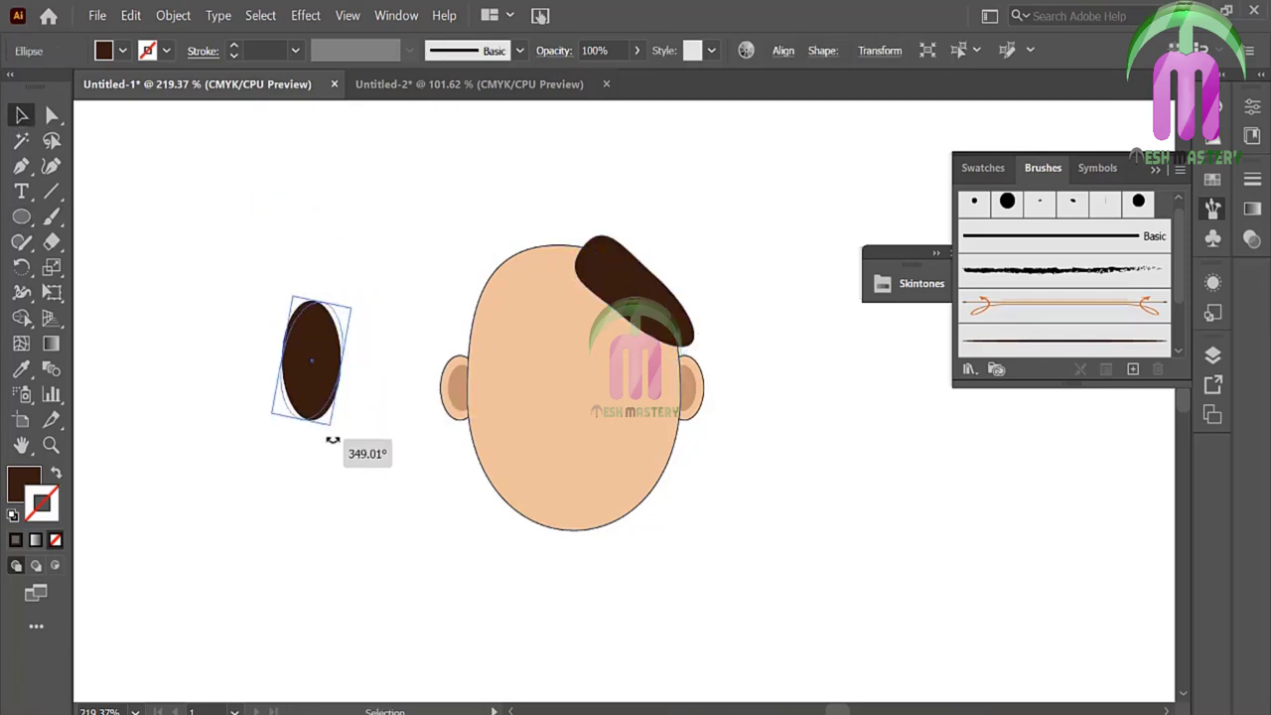
mouse_move(303, 388)
mouse_down()
mouse_move(541, 322)
mouse_move(441, 376)
mouse_move(452, 375)
mouse_up()
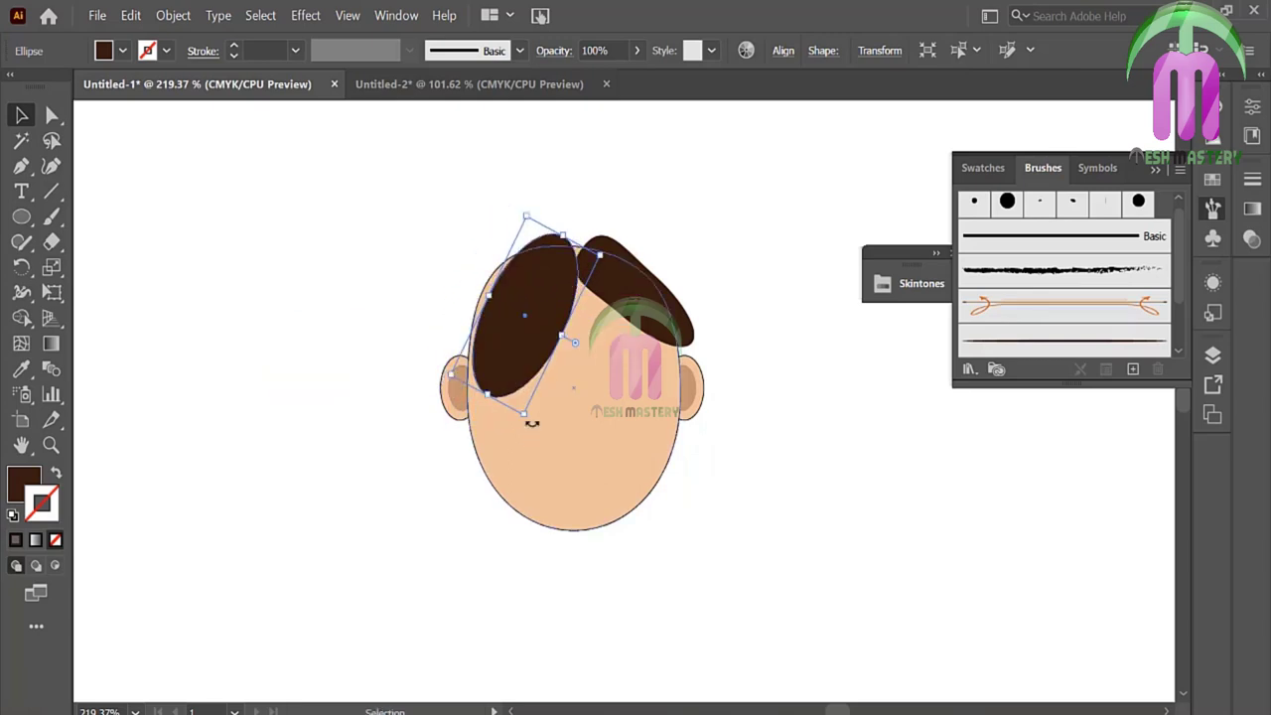
drag(533, 423, 518, 422)
drag(532, 298, 532, 276)
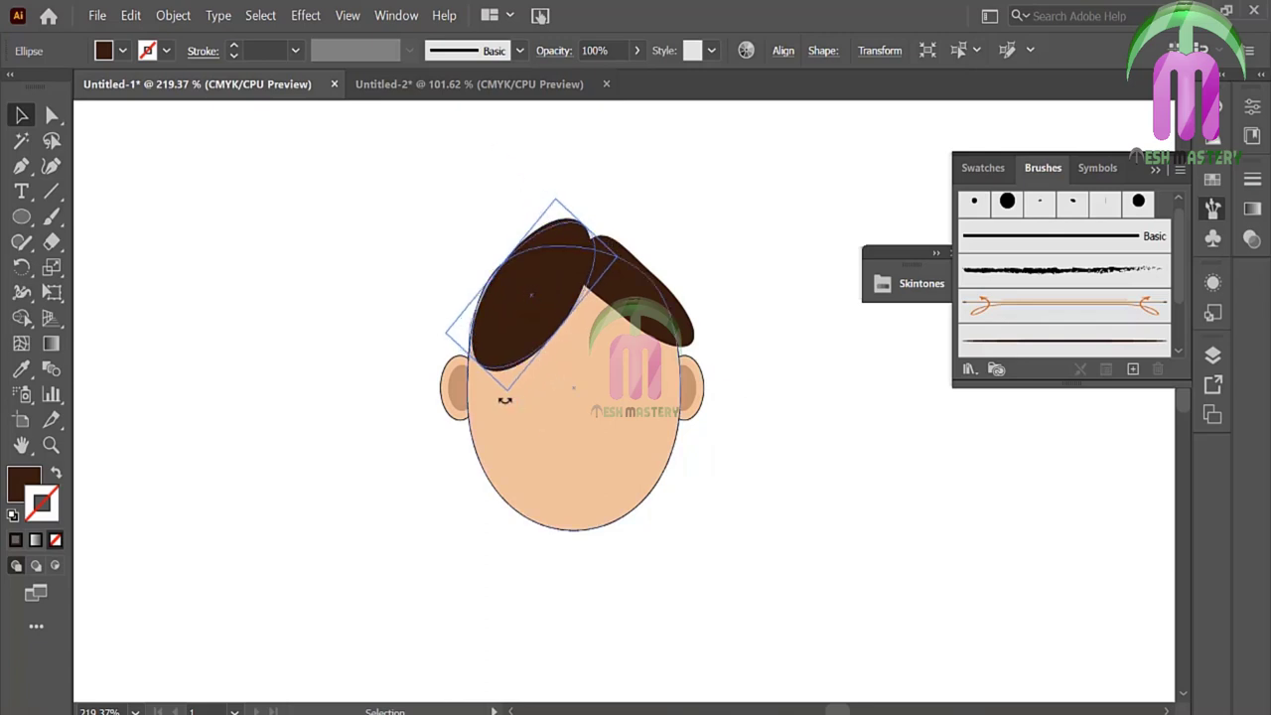
click(369, 327)
drag(546, 306, 545, 293)
Step: Draw a large hair cap ellipse over the head, sent behind the face and slightly enlarged
click(22, 217)
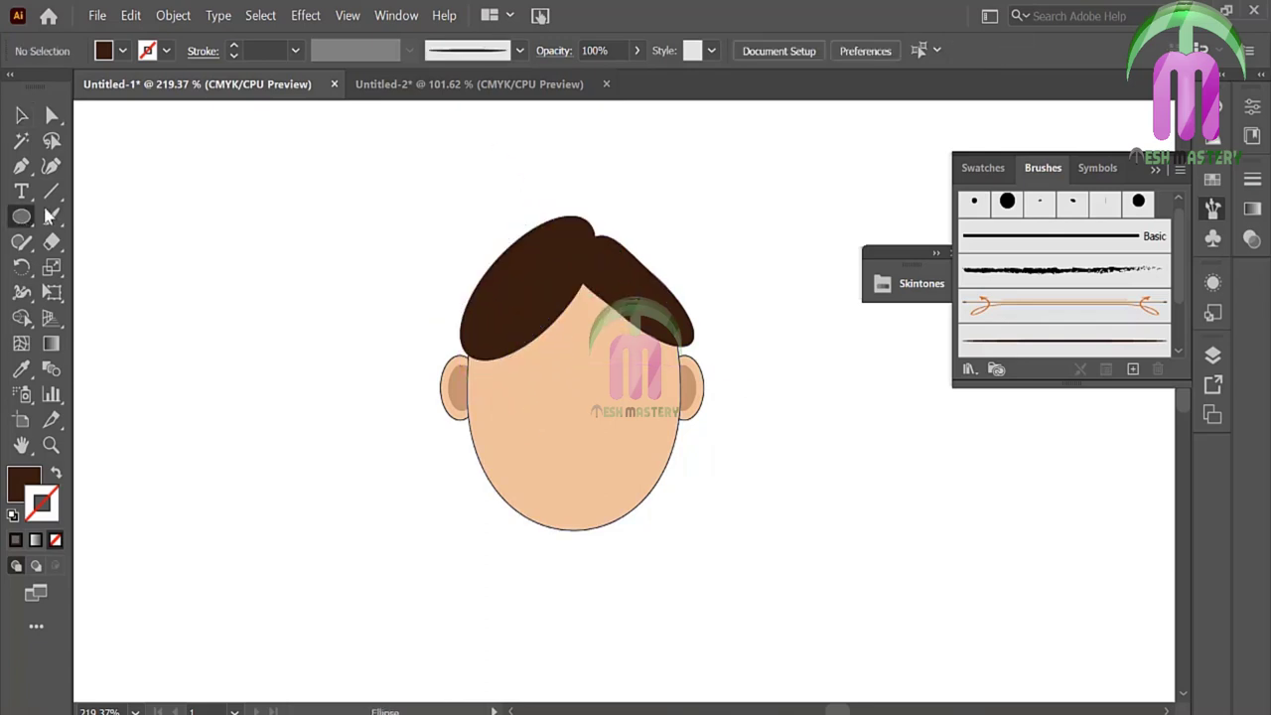
drag(462, 213, 698, 429)
key(v)
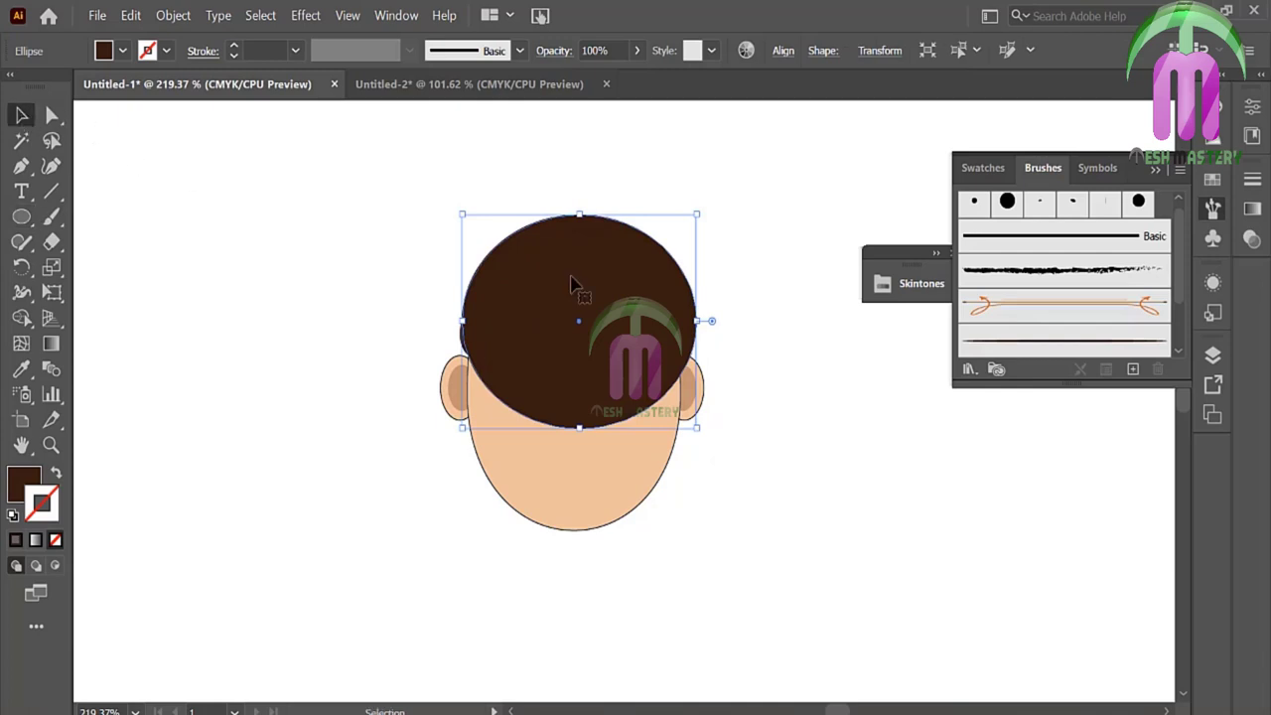
right_click(621, 271)
click(418, 684)
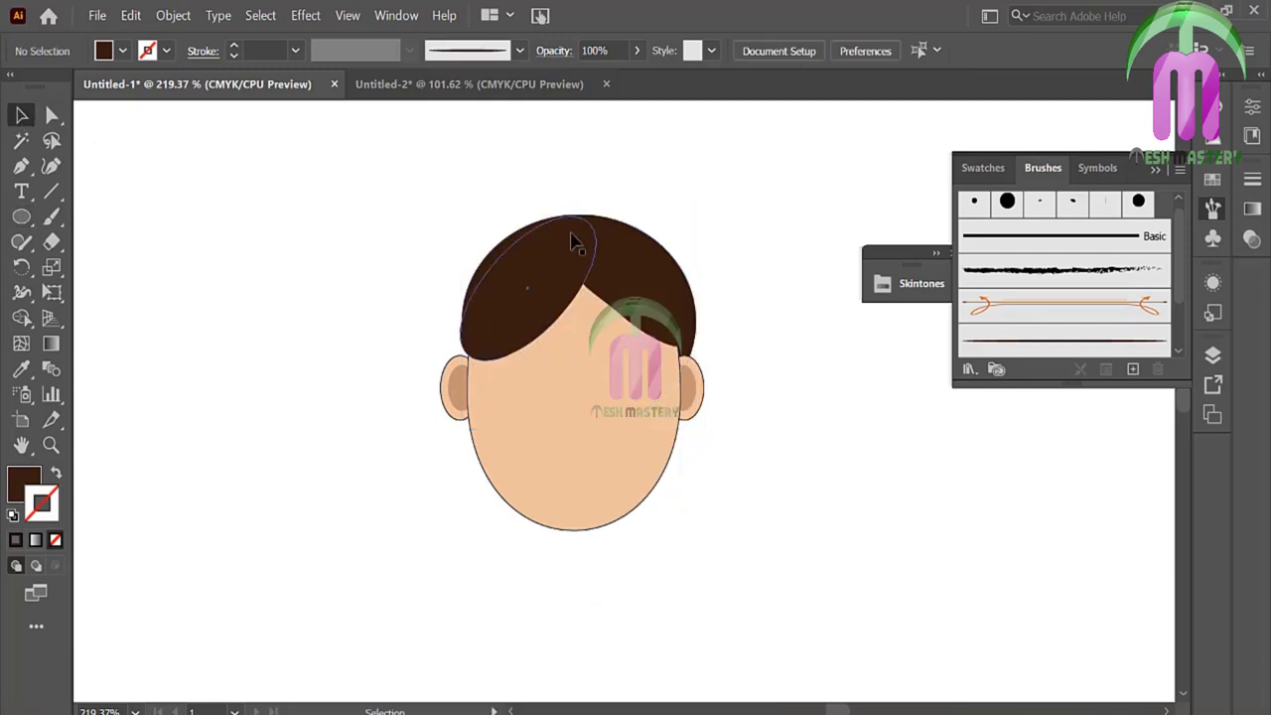
click(588, 222)
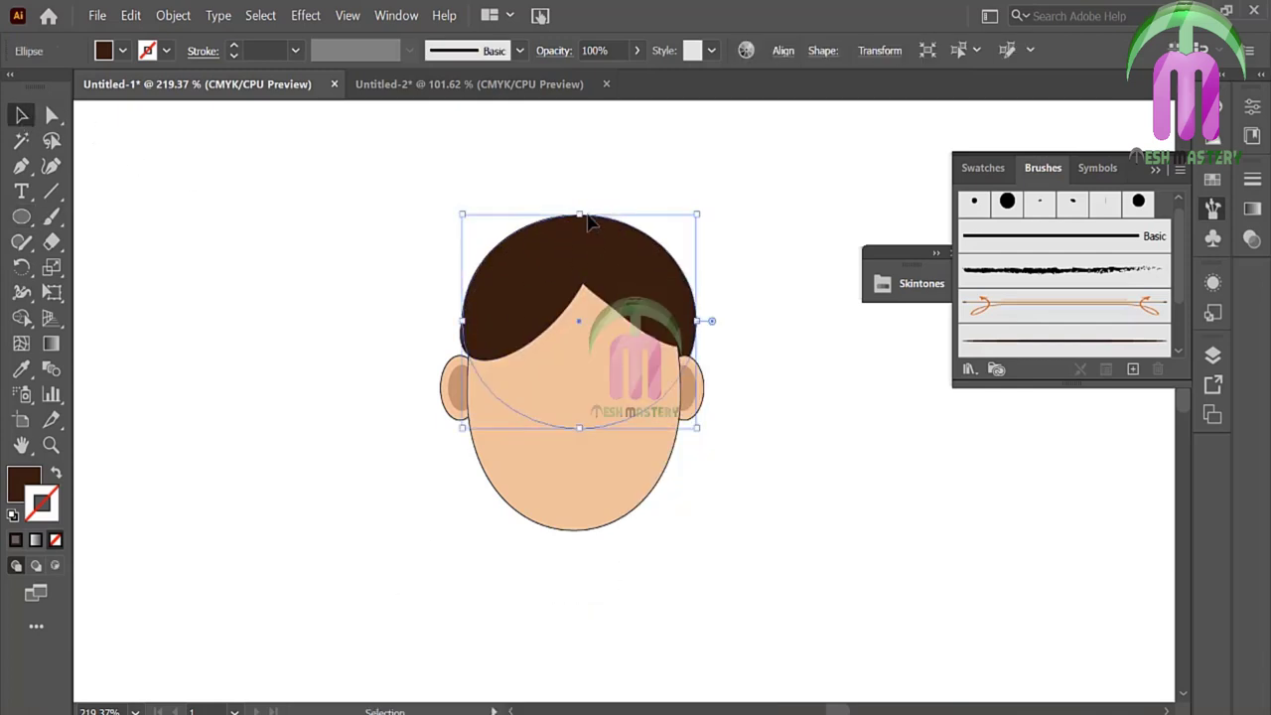
drag(462, 213, 458, 214)
Step: Paint a hair strand beside the right ear and give it the hair's brown fill
click(371, 229)
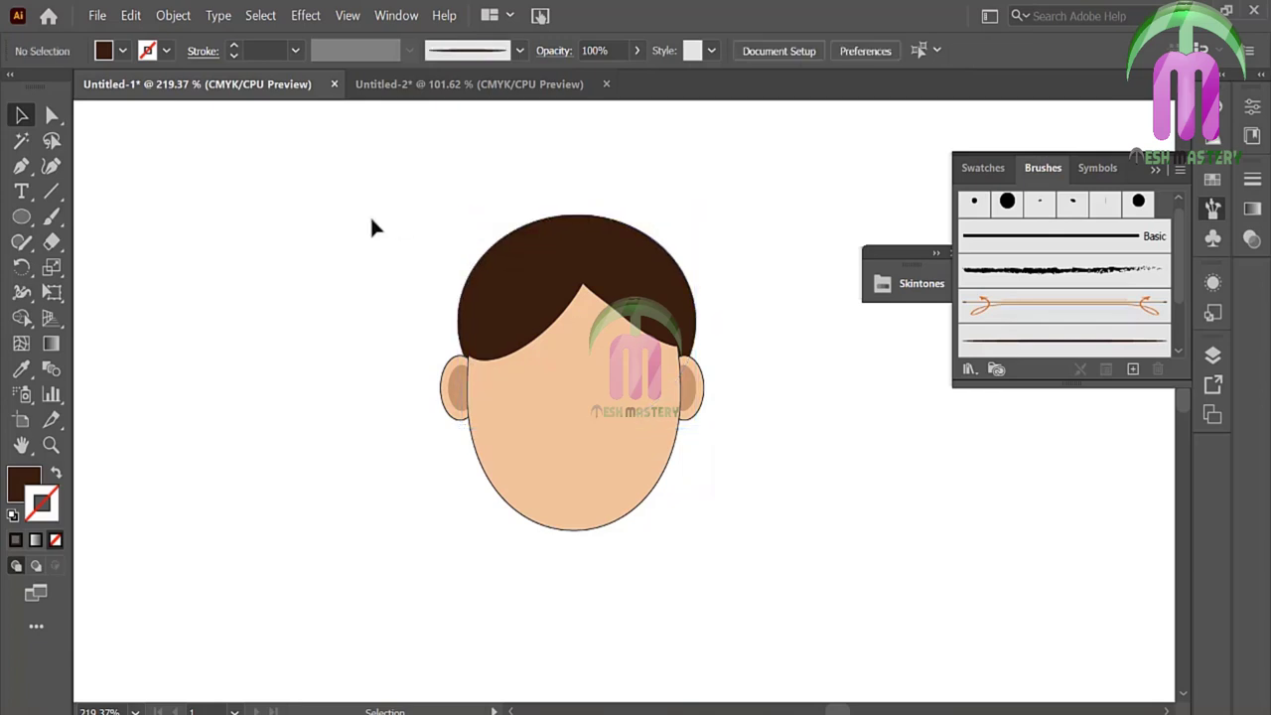
click(52, 217)
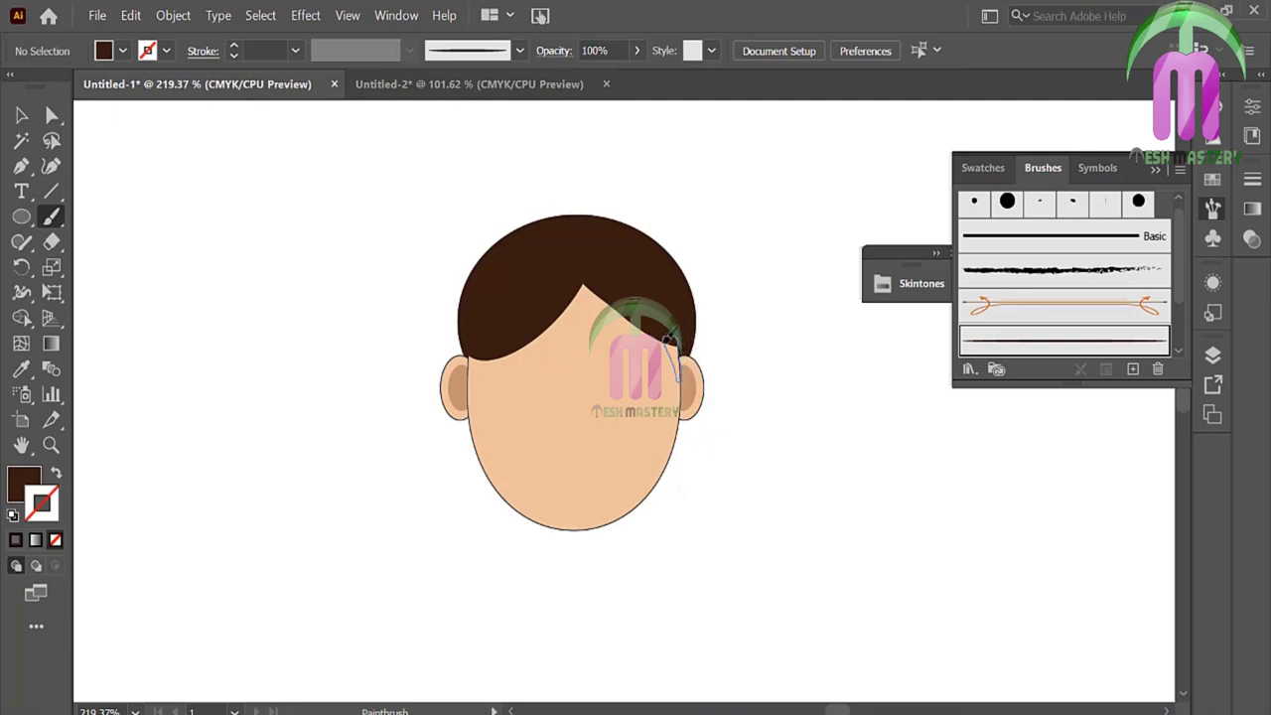
drag(670, 338, 666, 334)
key(i)
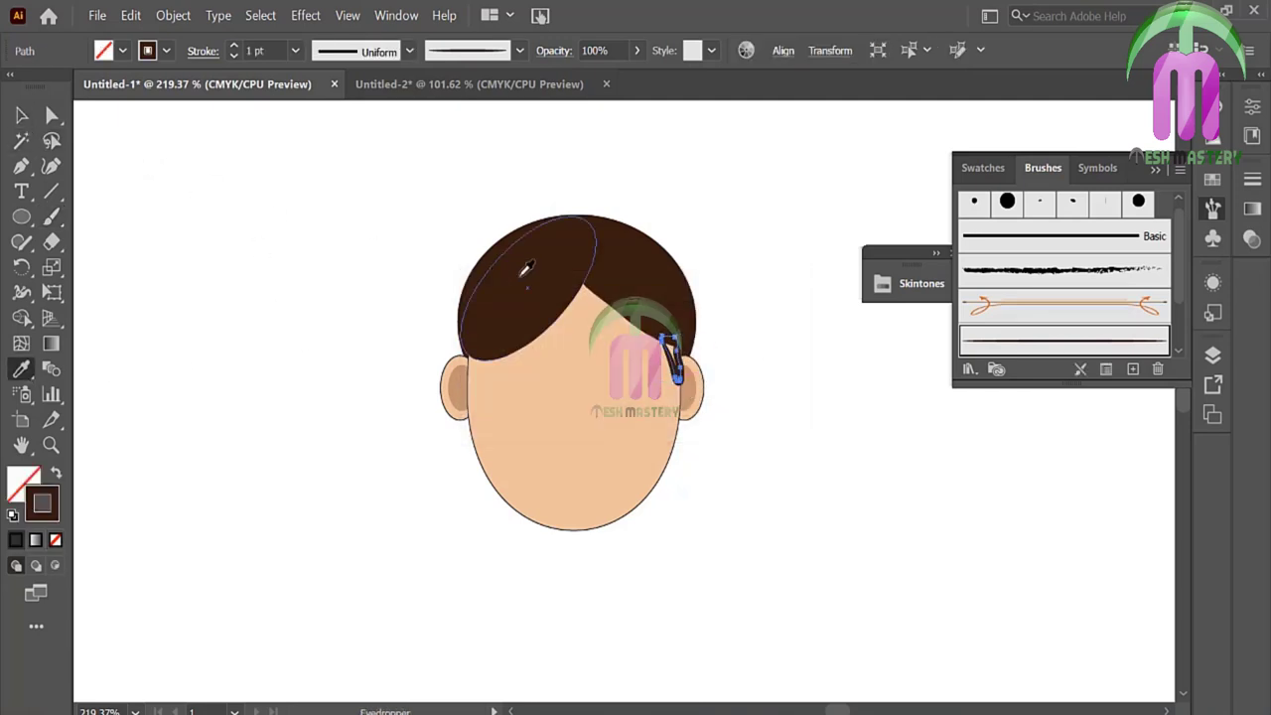
click(526, 268)
key(v)
click(141, 226)
click(676, 368)
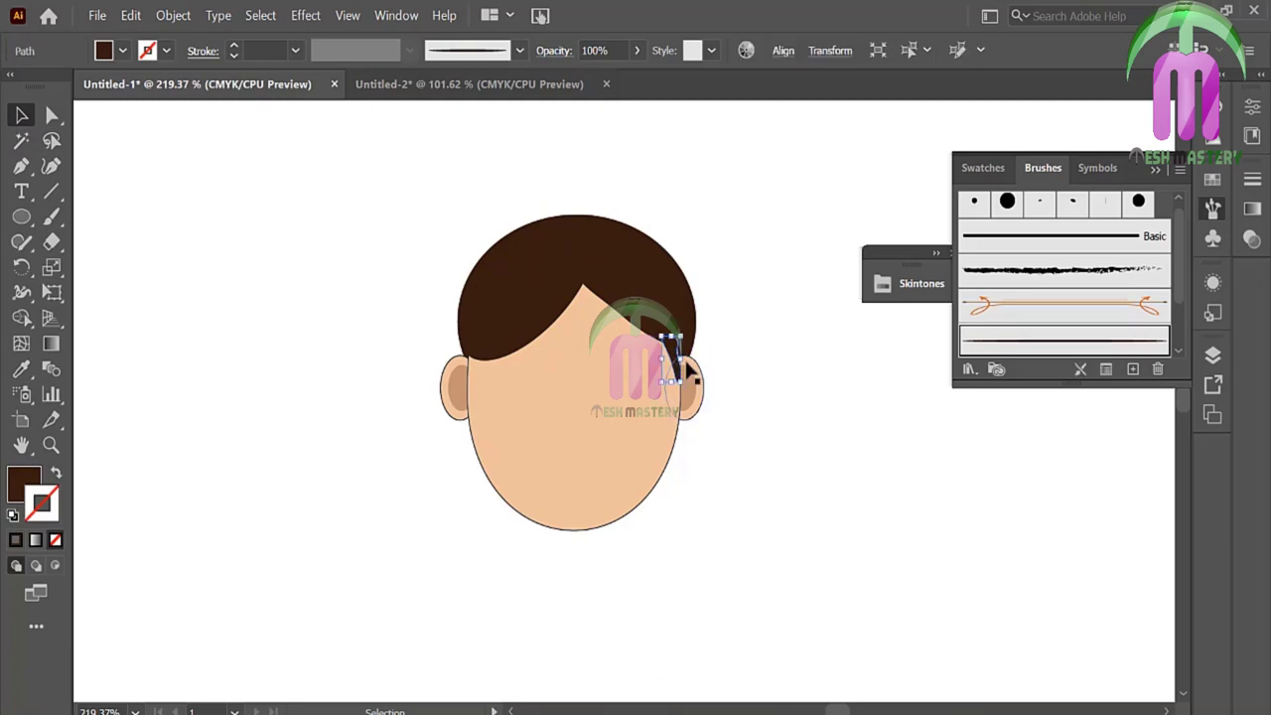
click(730, 364)
Step: Add a matching brown hair strand beside the left ear
click(51, 217)
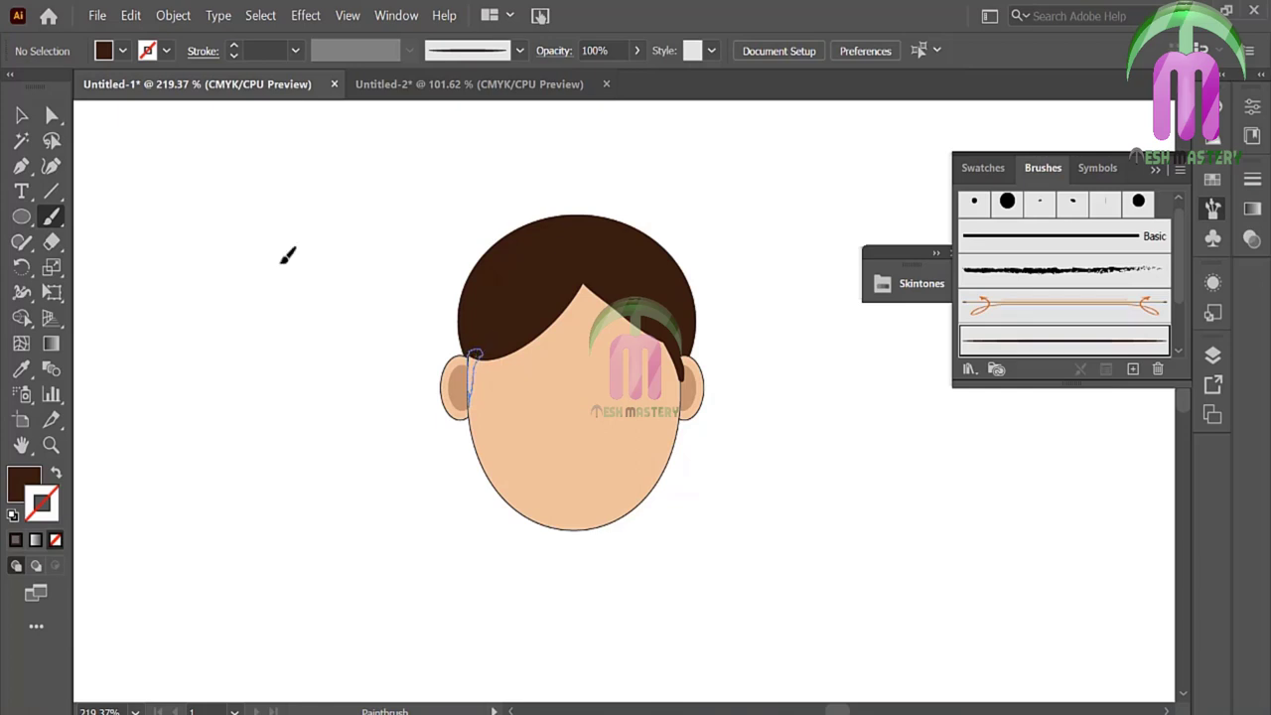
key(v)
click(473, 383)
click(20, 369)
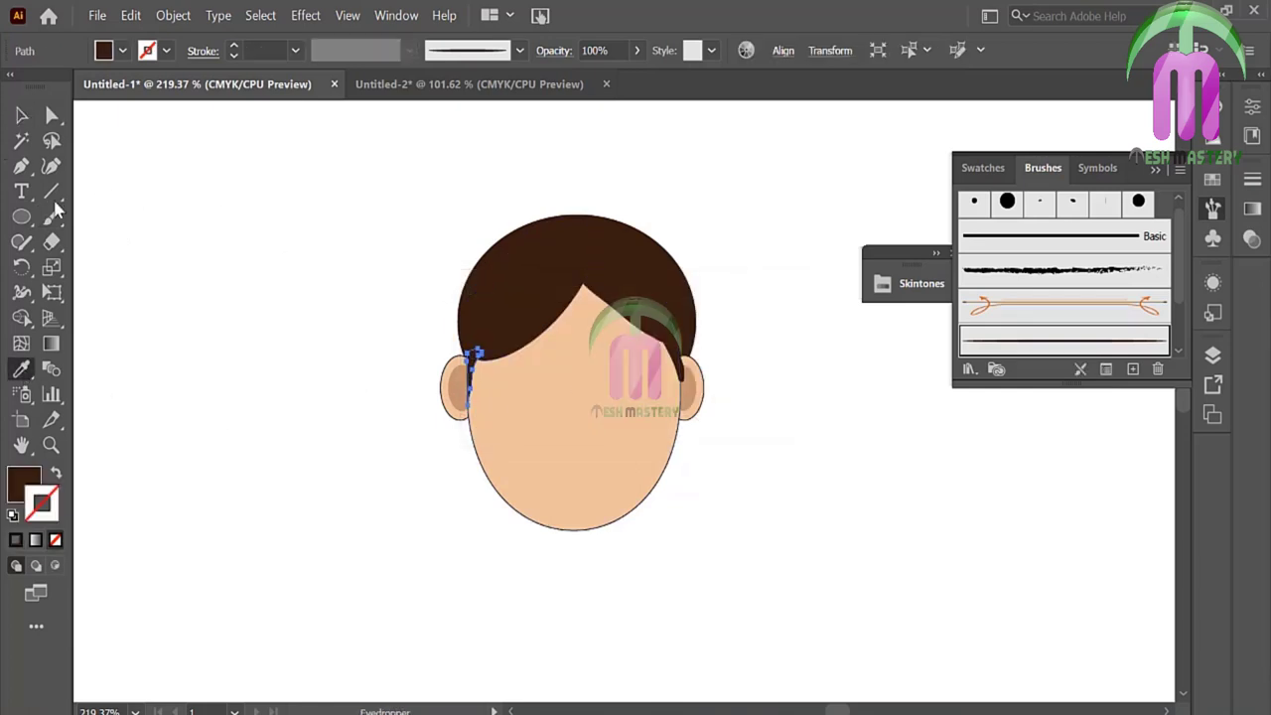
key(v)
click(355, 364)
Step: Paint a fuller hair shape over the top left with brown fill and no outline
key(b)
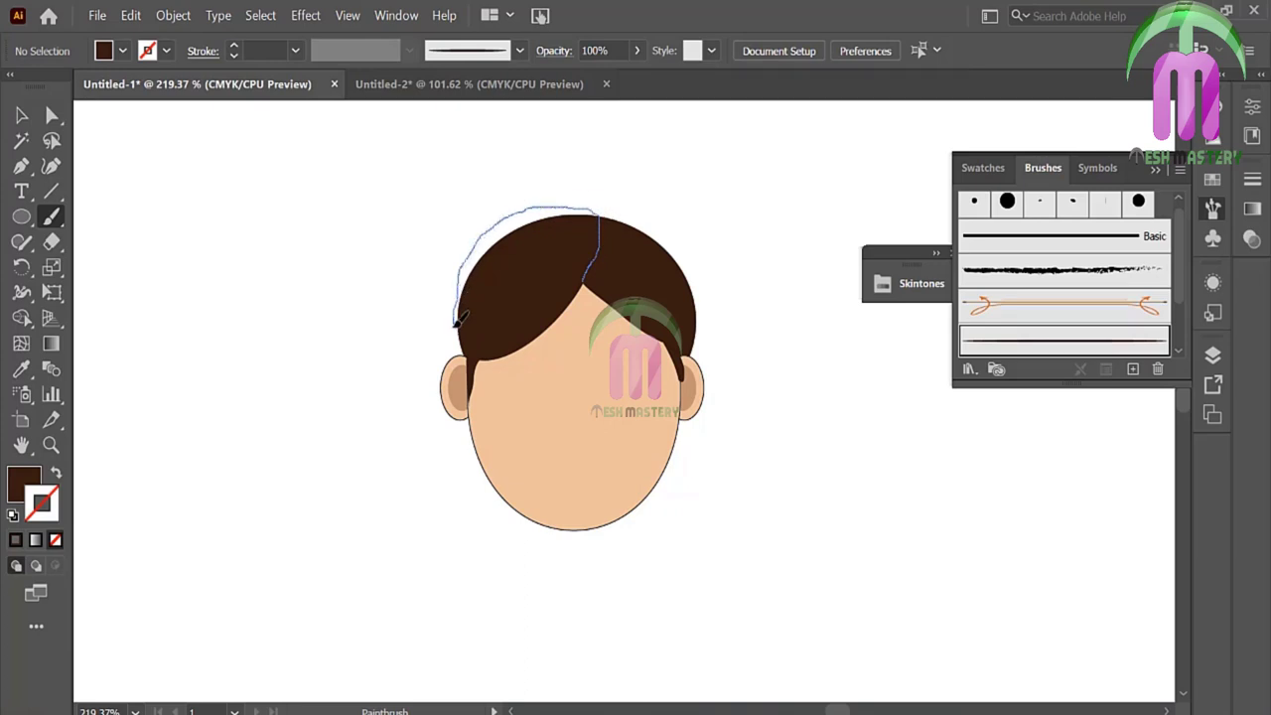
drag(566, 285, 477, 356)
key(v)
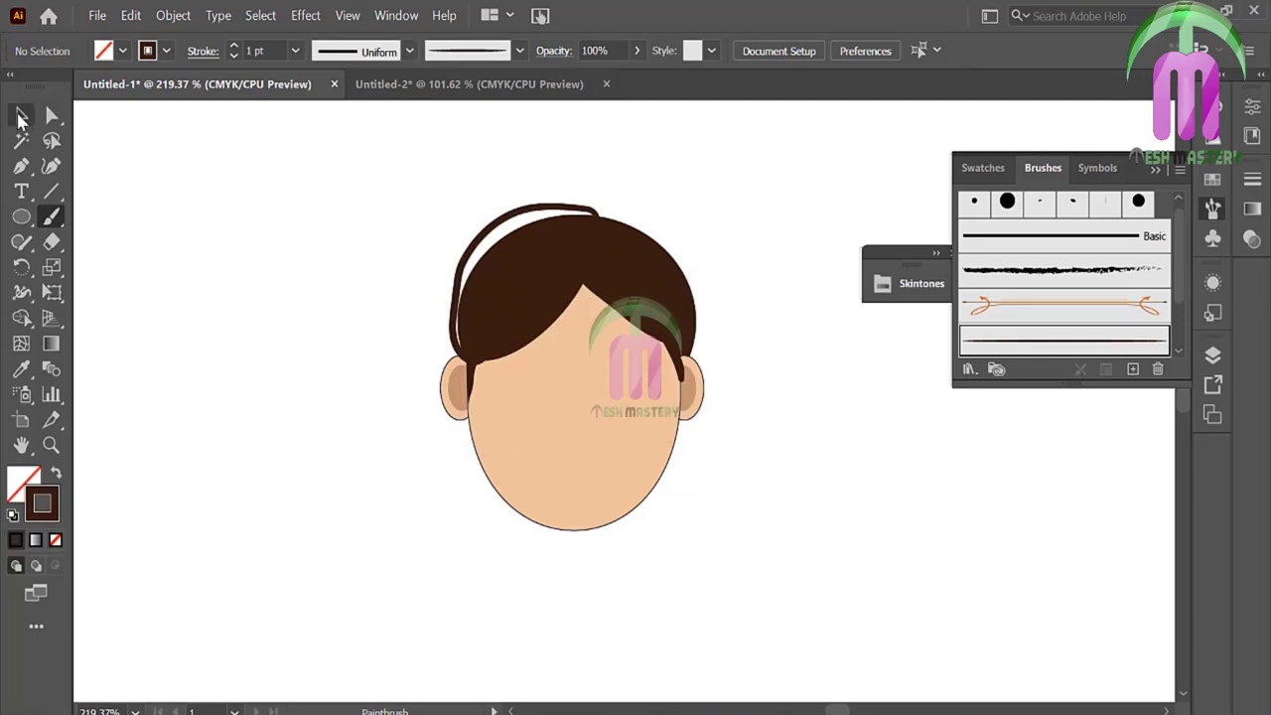
key(shift+x)
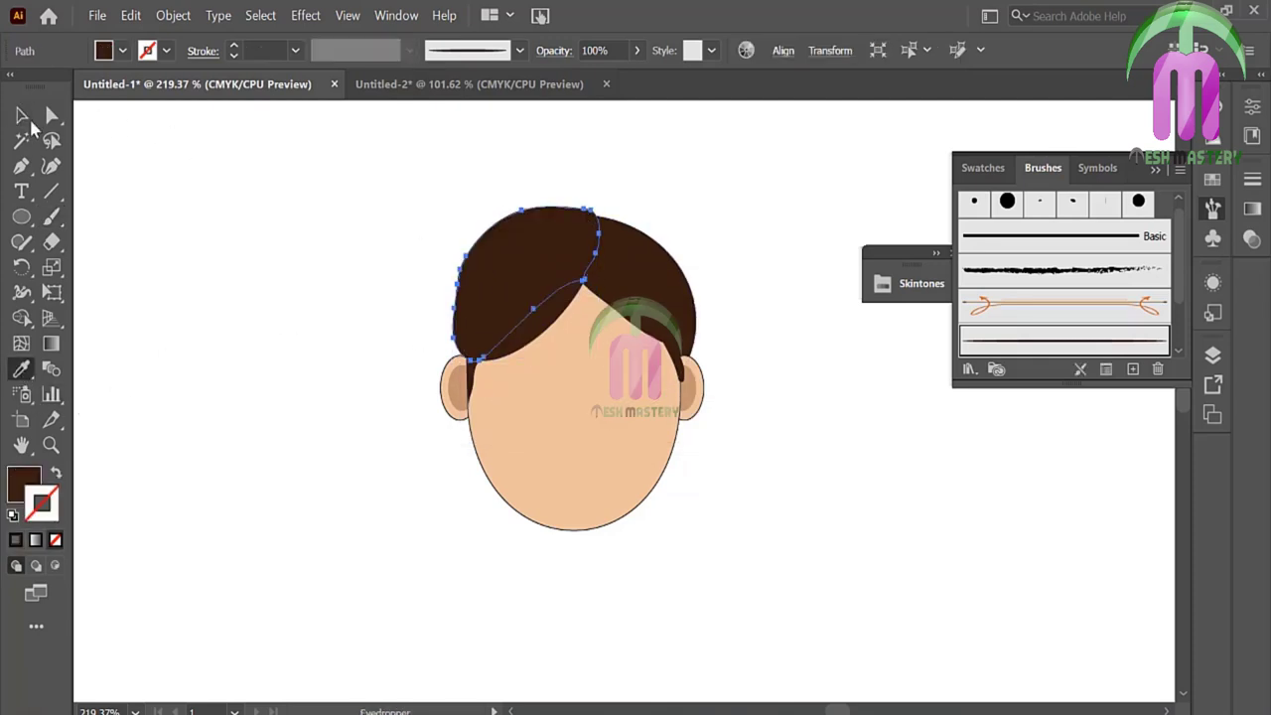
click(188, 177)
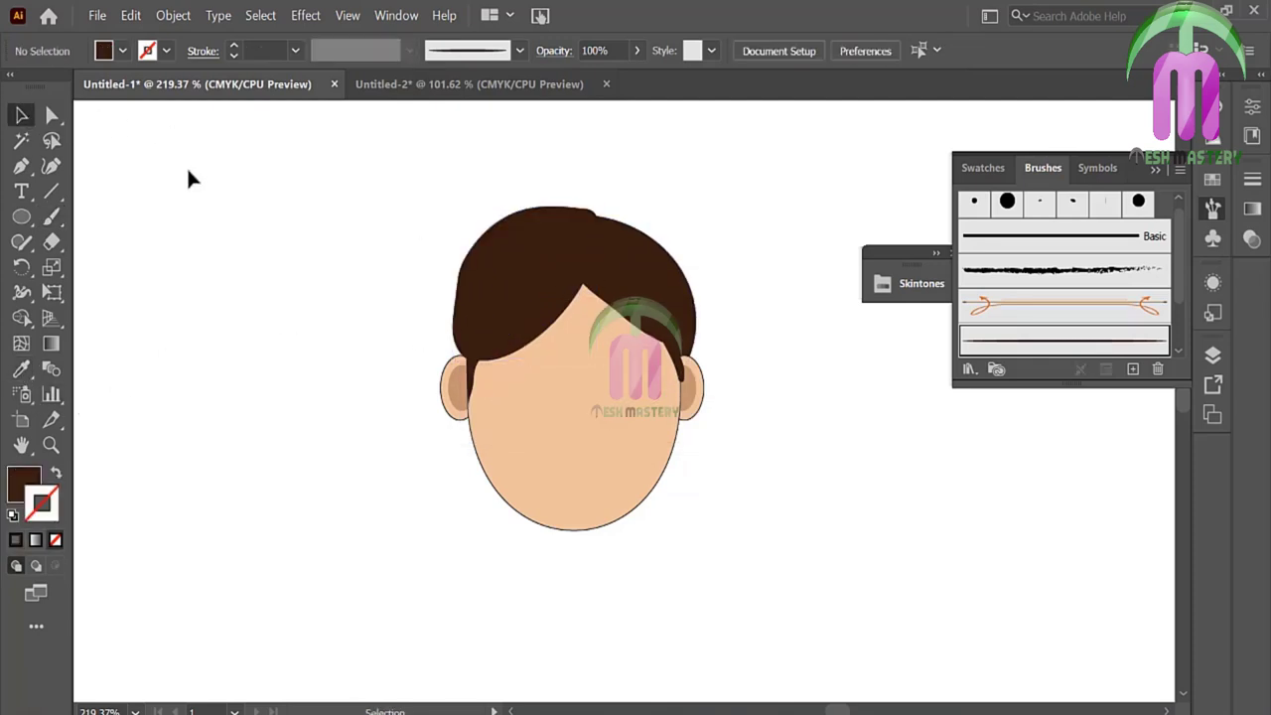
click(51, 216)
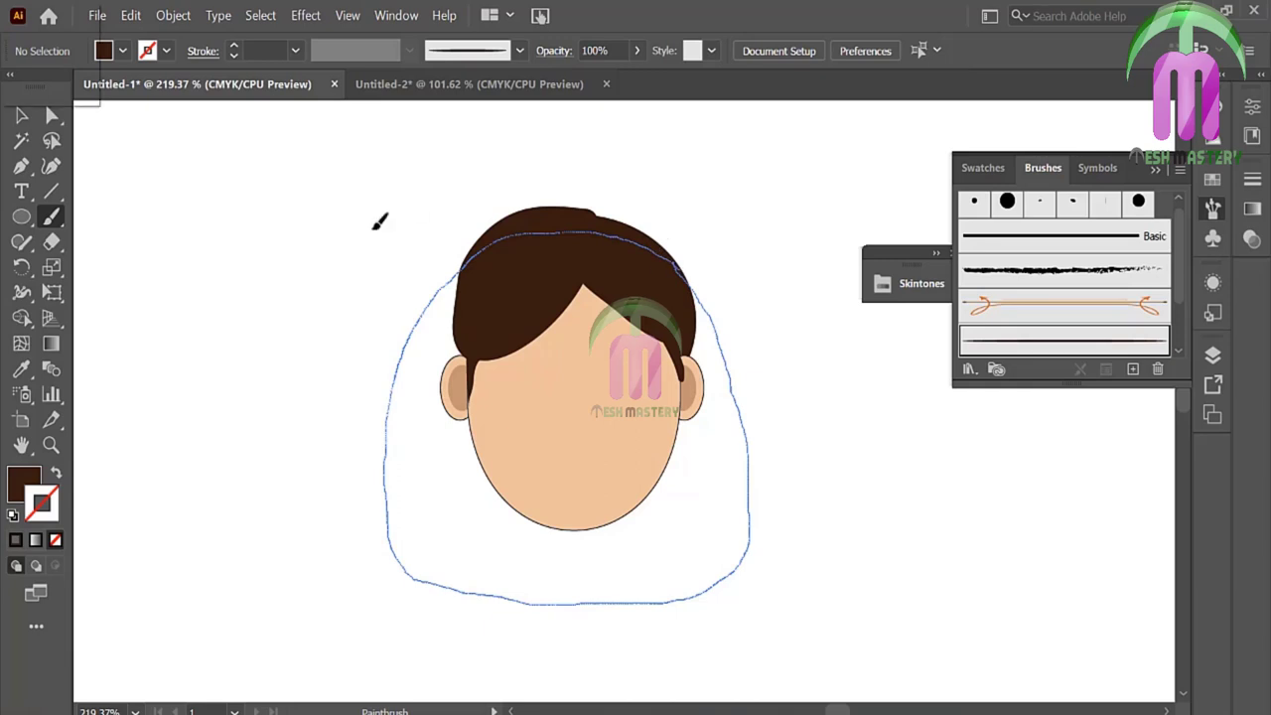
Step: Give the painted hair shape a brown fill and send it behind the face
key(v)
click(397, 524)
key(i)
key(shift+x)
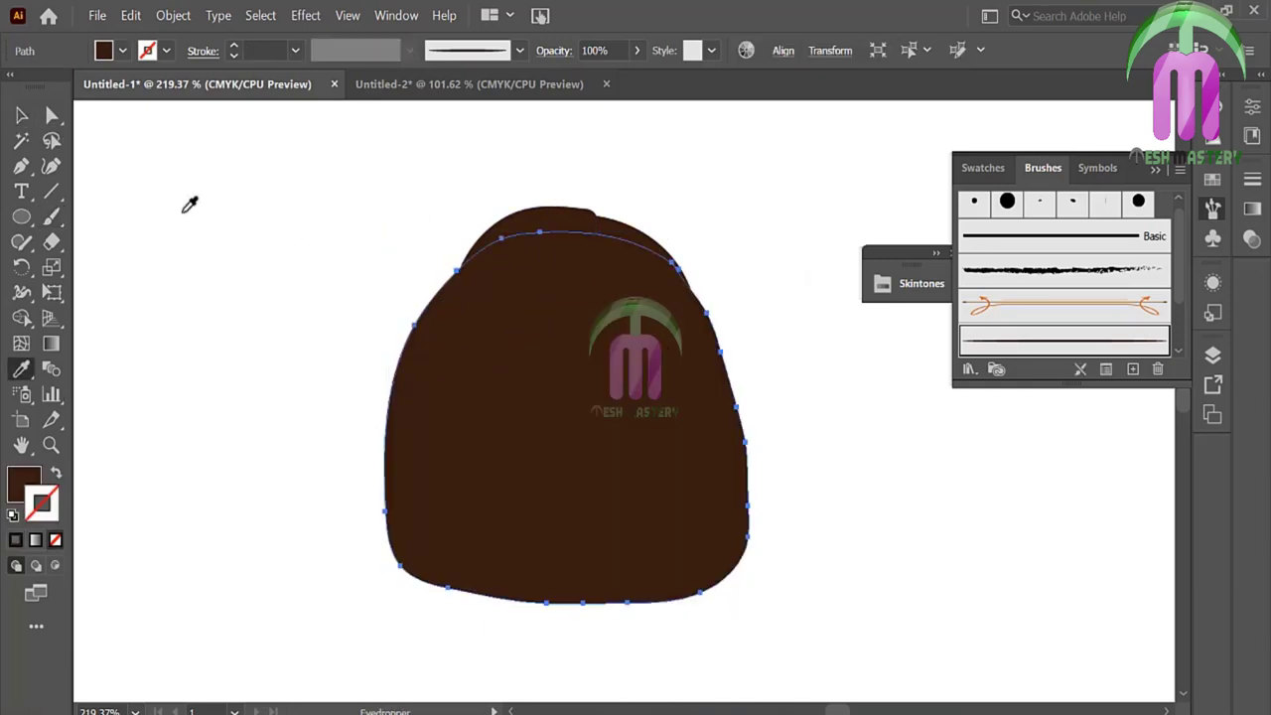
key(v)
right_click(531, 386)
click(400, 685)
click(334, 588)
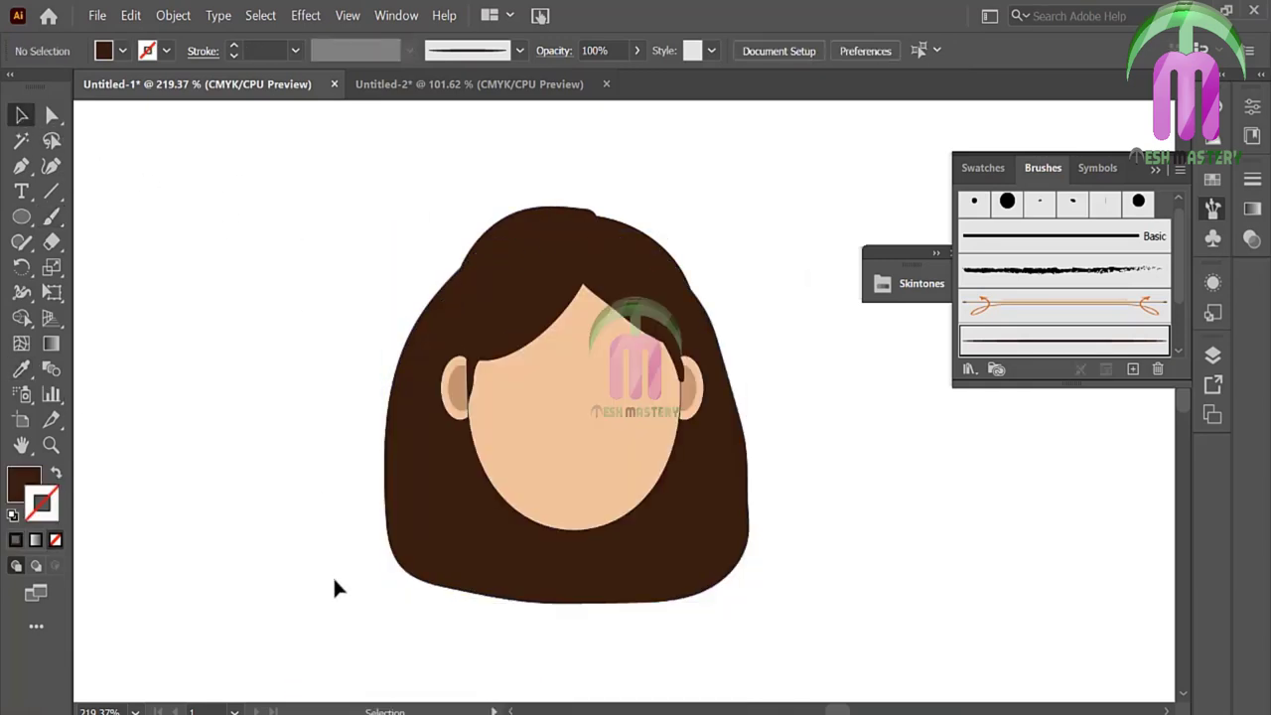
Step: Pull the back hair's left side inward and lift the bangs slightly
click(407, 516)
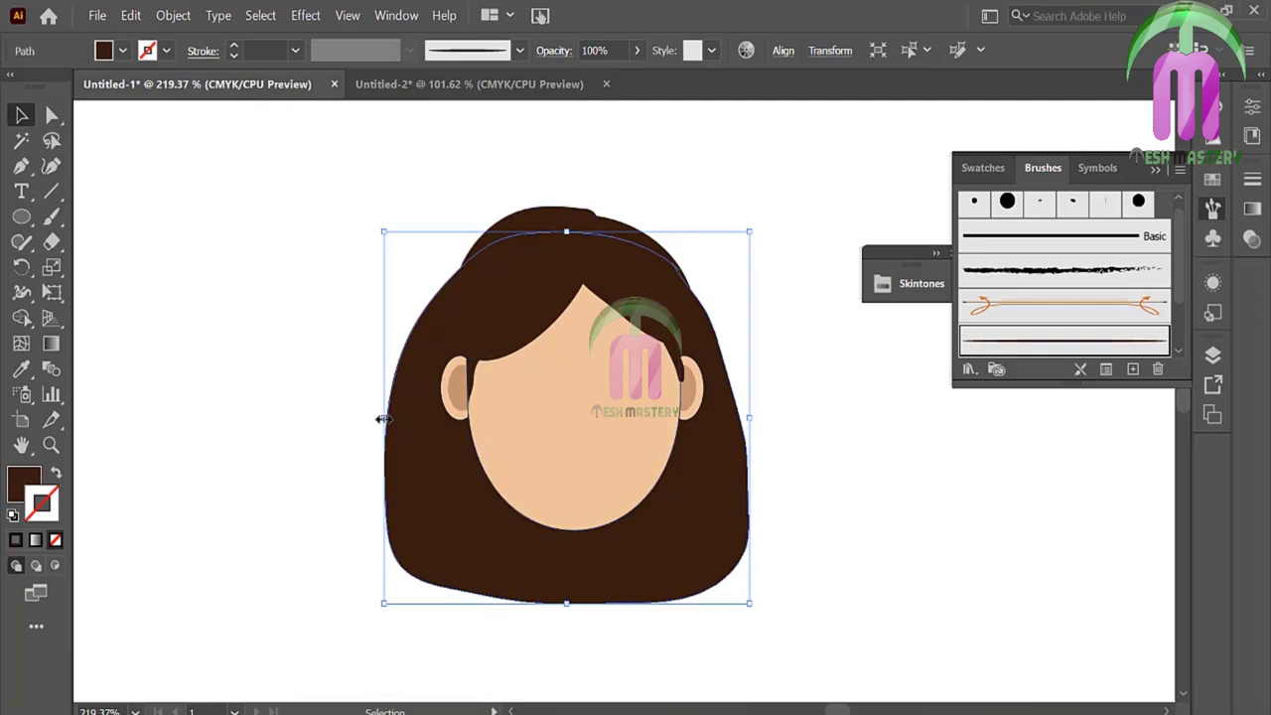
drag(382, 419, 397, 419)
click(296, 386)
click(533, 320)
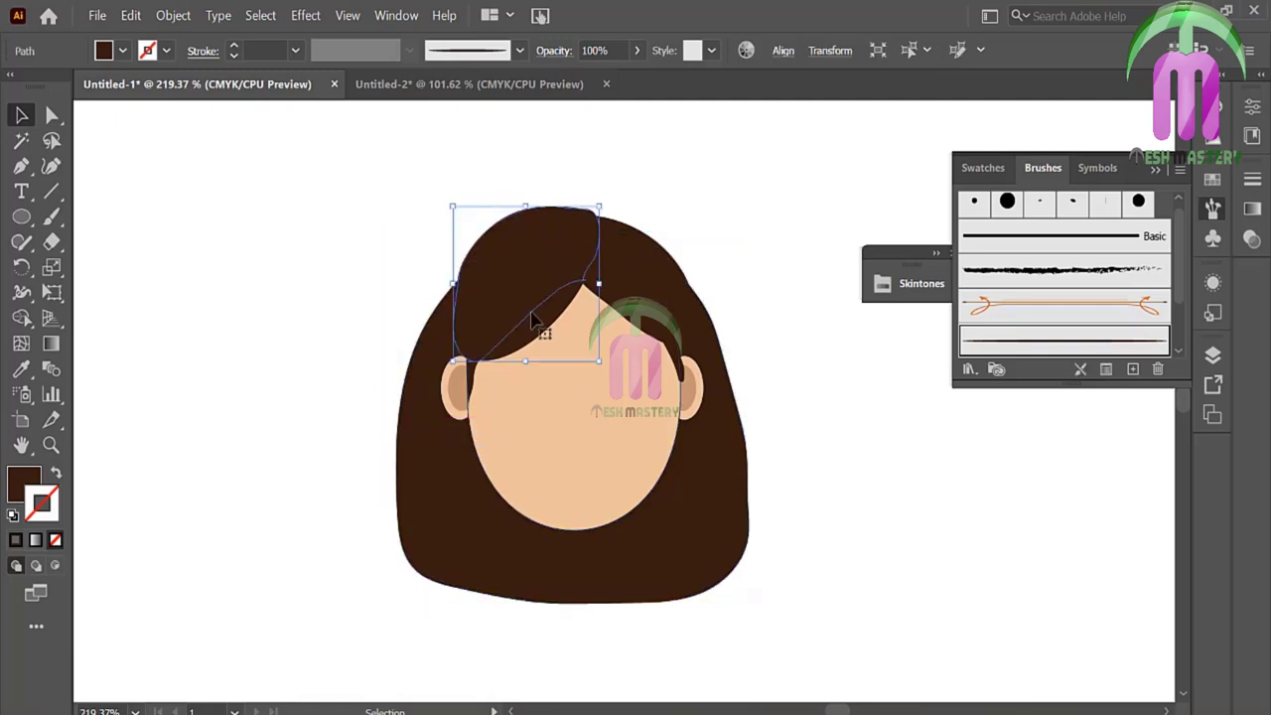
drag(533, 320, 523, 295)
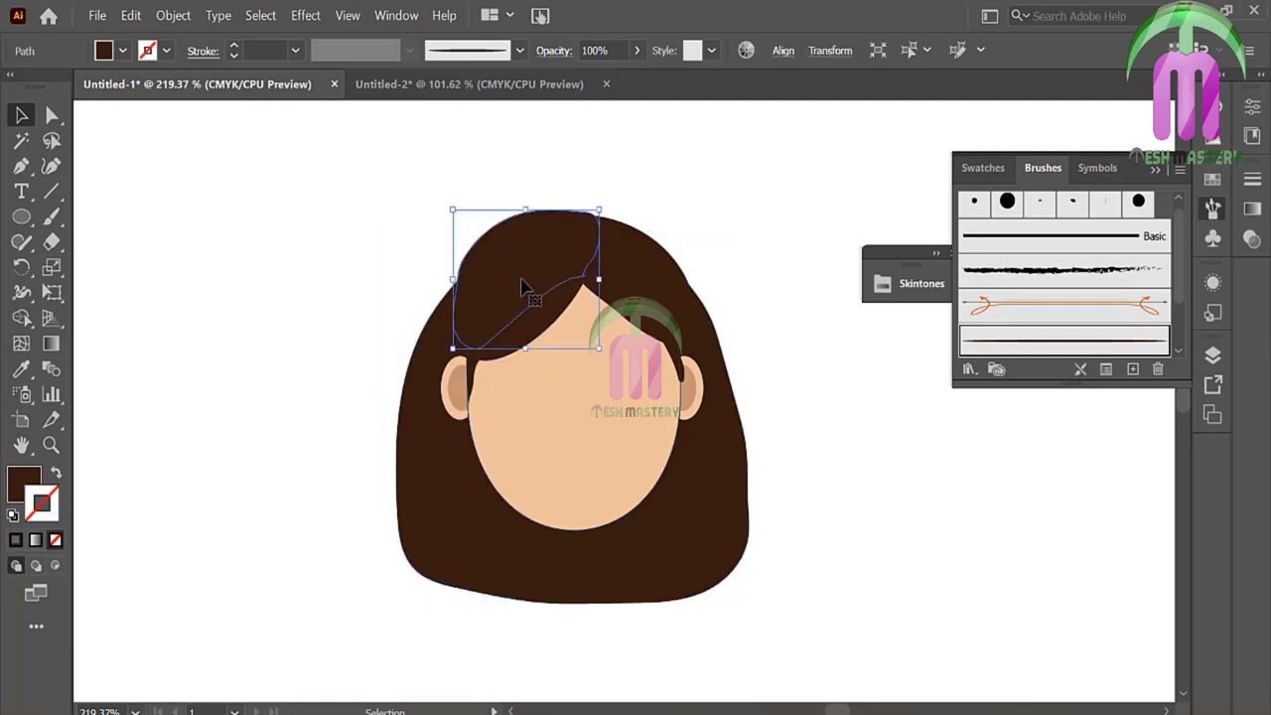
click(342, 292)
Step: Adjust anchors on the hair's top and right edge to refine its outline
key(a)
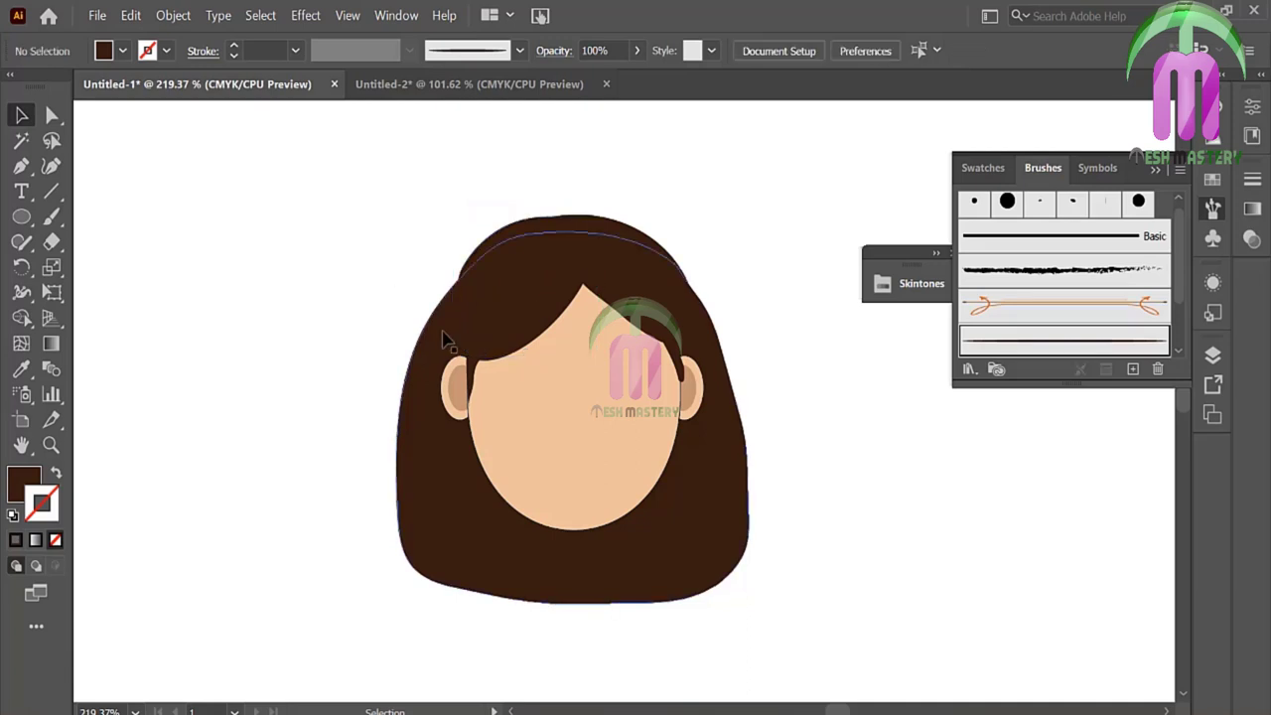
drag(596, 210, 594, 214)
click(736, 478)
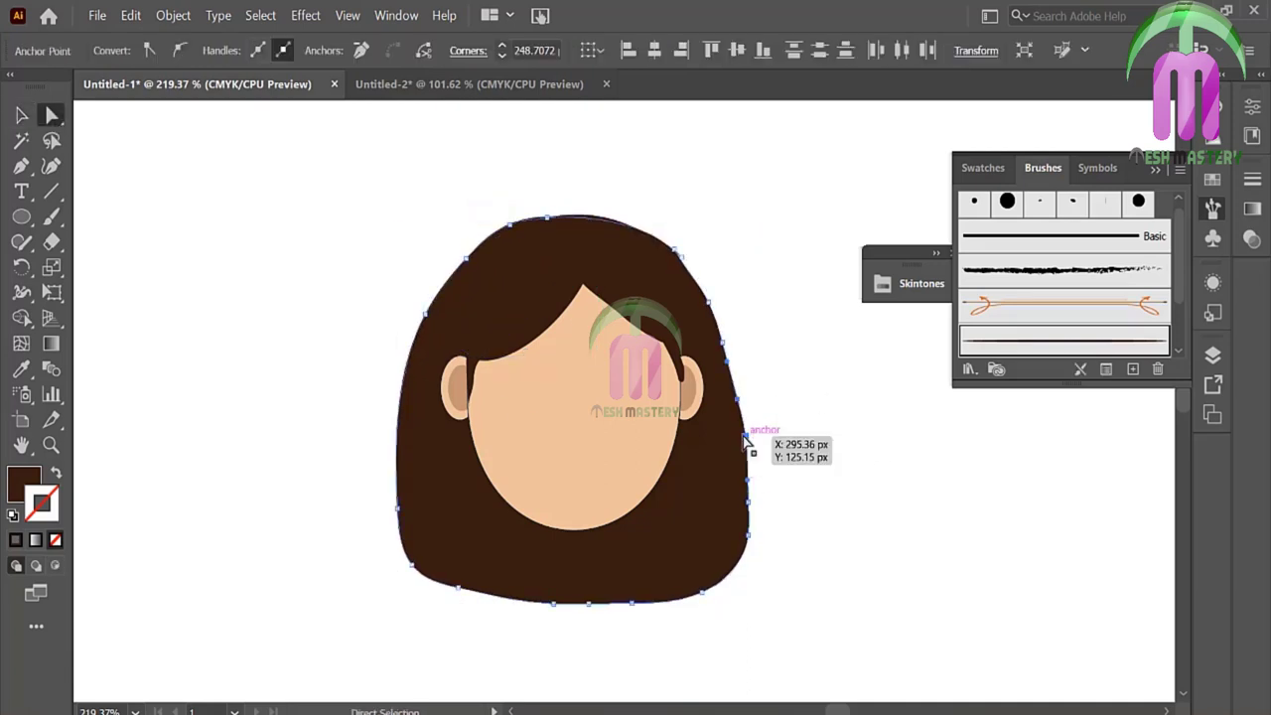
drag(743, 392, 728, 336)
key(ctrl+shift+a)
key(b)
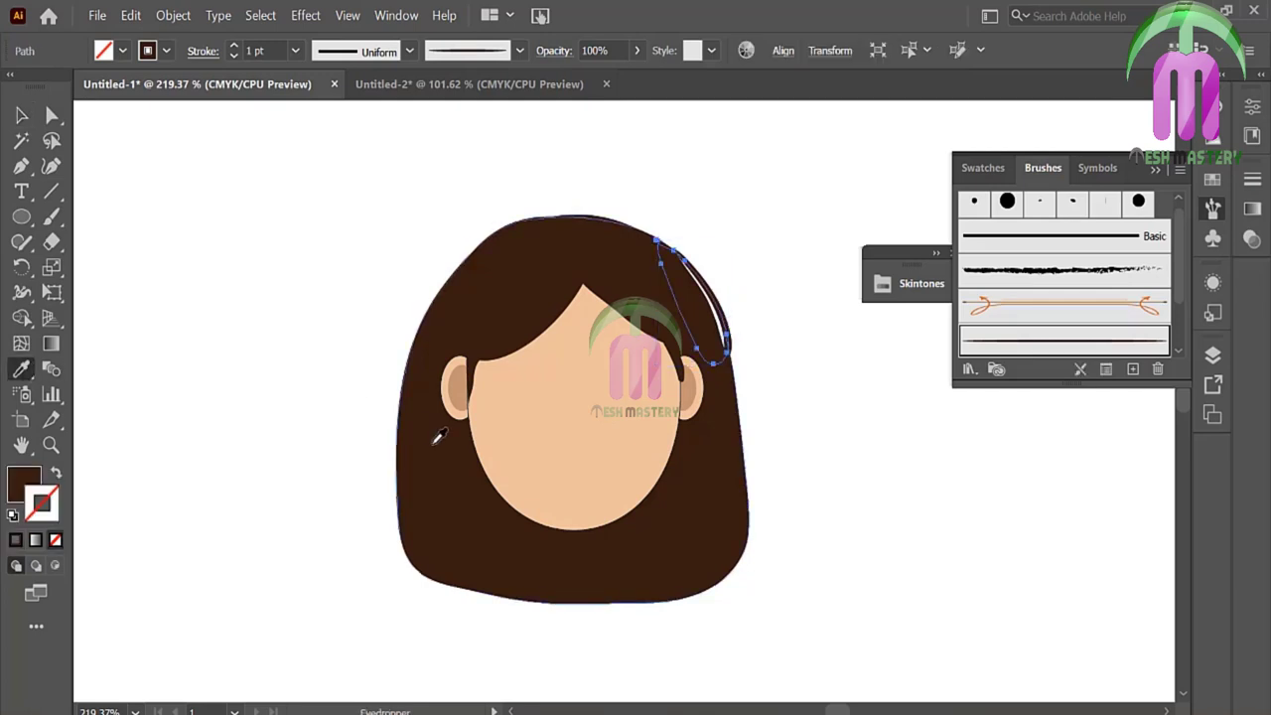
Step: Undo the hair highlight and draw a narrow rounded-rectangle neck in the face's skin colour
key(ctrl+z)
drag(30, 218, 110, 242)
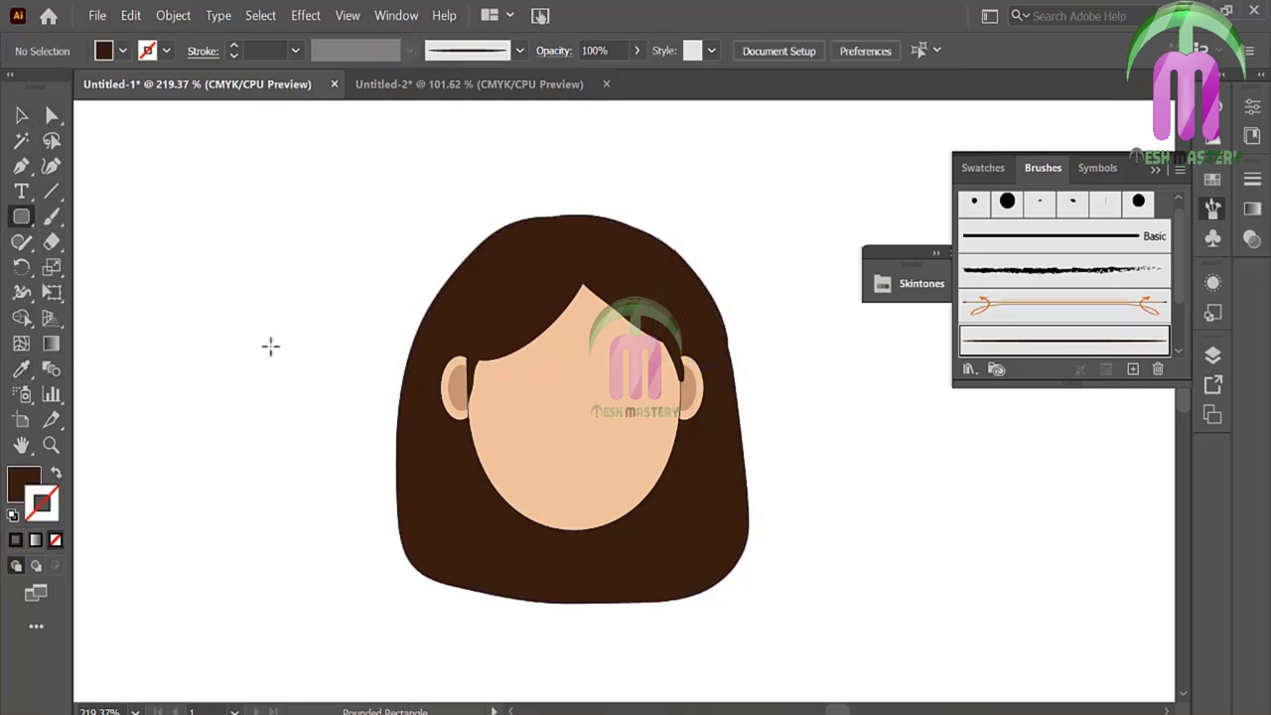
drag(544, 512, 594, 605)
key(i)
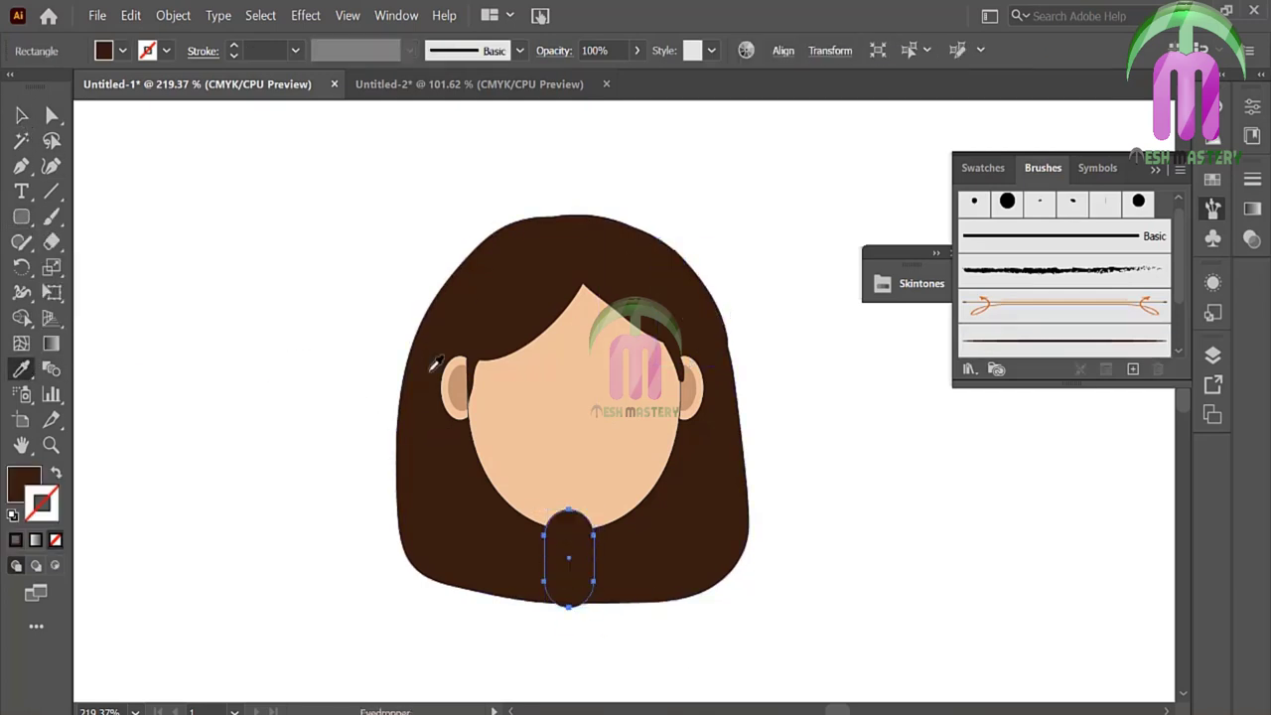
click(487, 383)
Step: Remove the neck's outline, send it behind the face, and unite neck and face
click(22, 115)
click(55, 539)
click(209, 473)
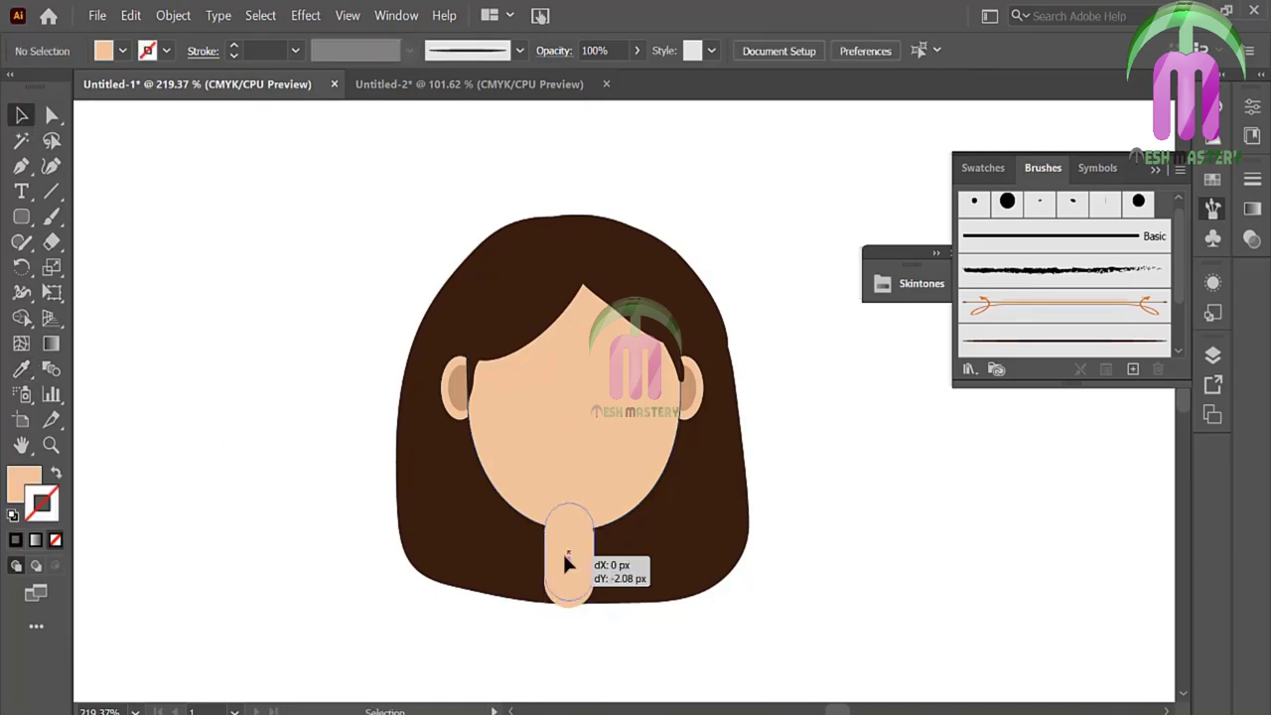
click(568, 584)
shift+click(568, 581)
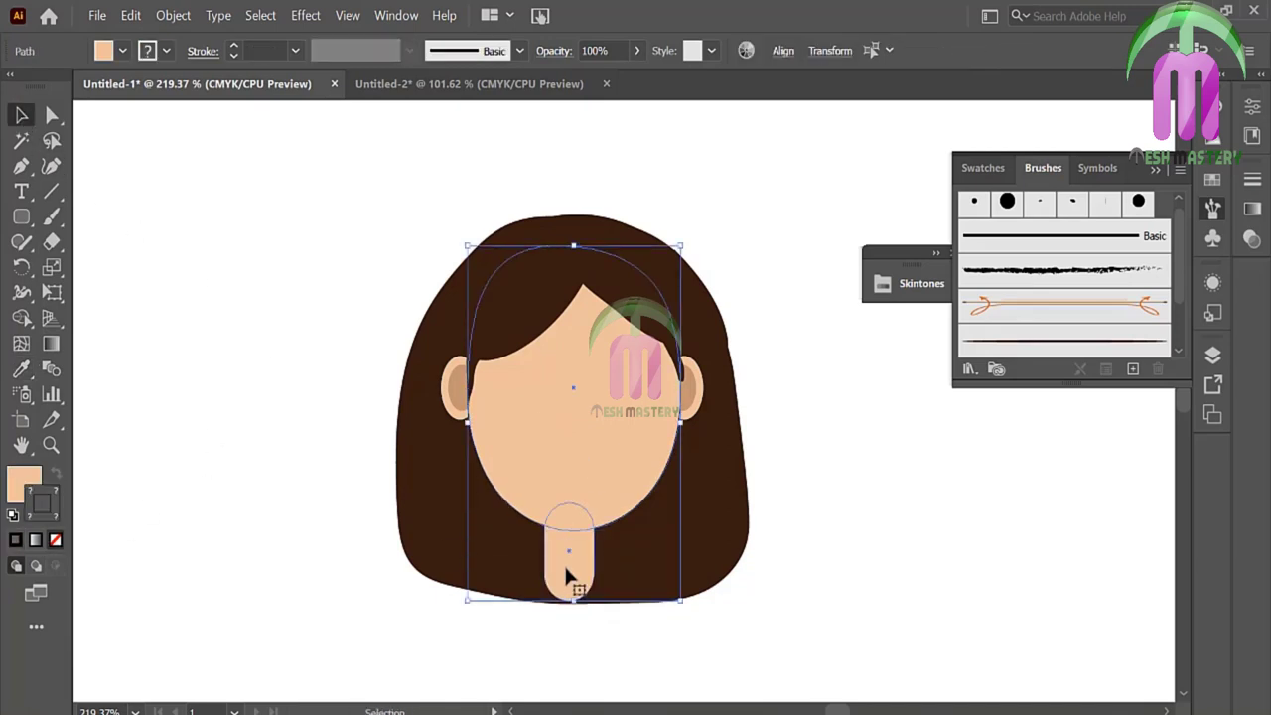
click(21, 343)
drag(653, 511, 568, 559)
Step: Paint a small eyebrow arc with the Paintbrush to the right of the head
key(ctrl+shift+a)
key(b)
drag(885, 463, 948, 465)
click(22, 115)
click(939, 460)
click(936, 468)
Step: Set the eyebrow stroke to 0.5 pt and place it on the face's right side
click(919, 463)
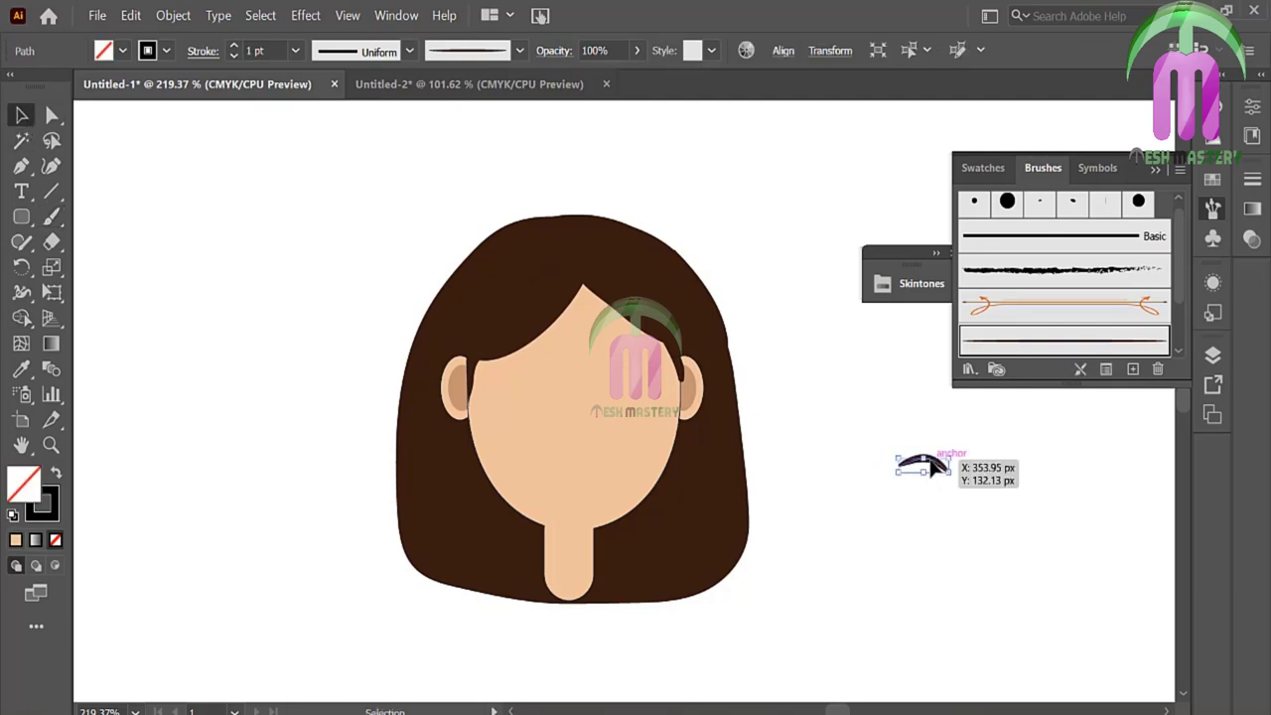
click(295, 51)
click(319, 100)
click(917, 484)
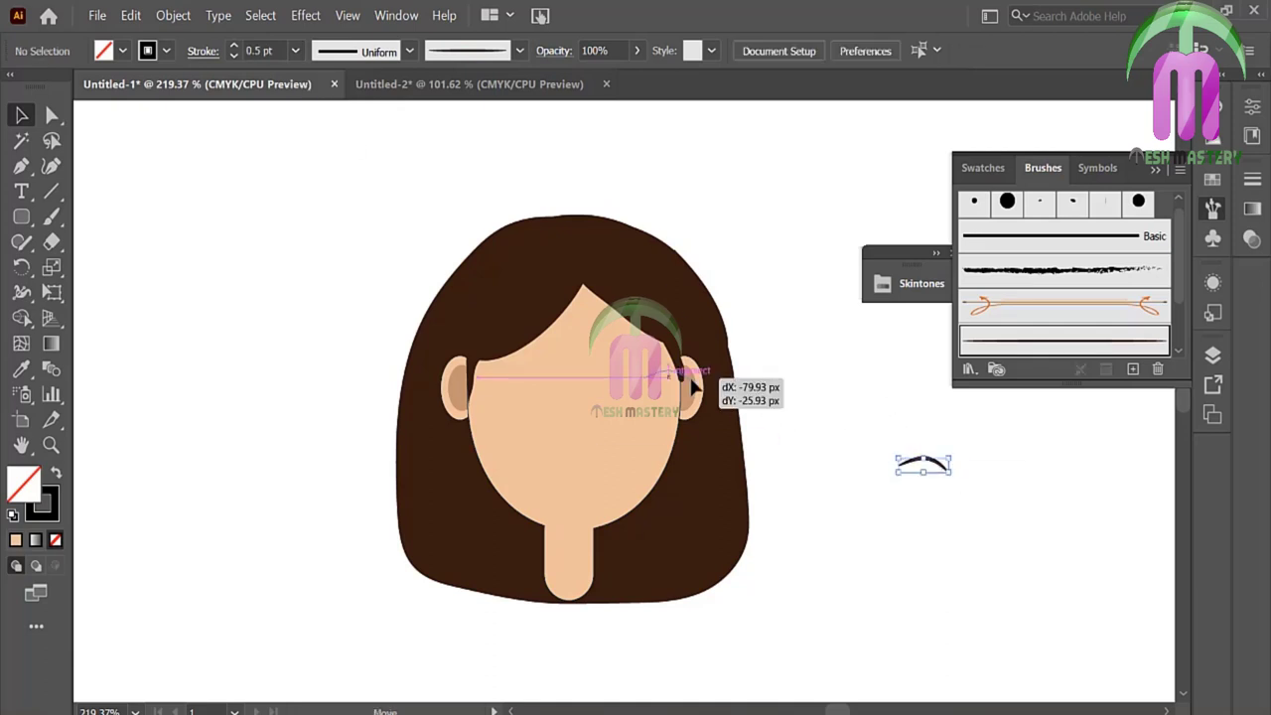
drag(923, 464, 661, 372)
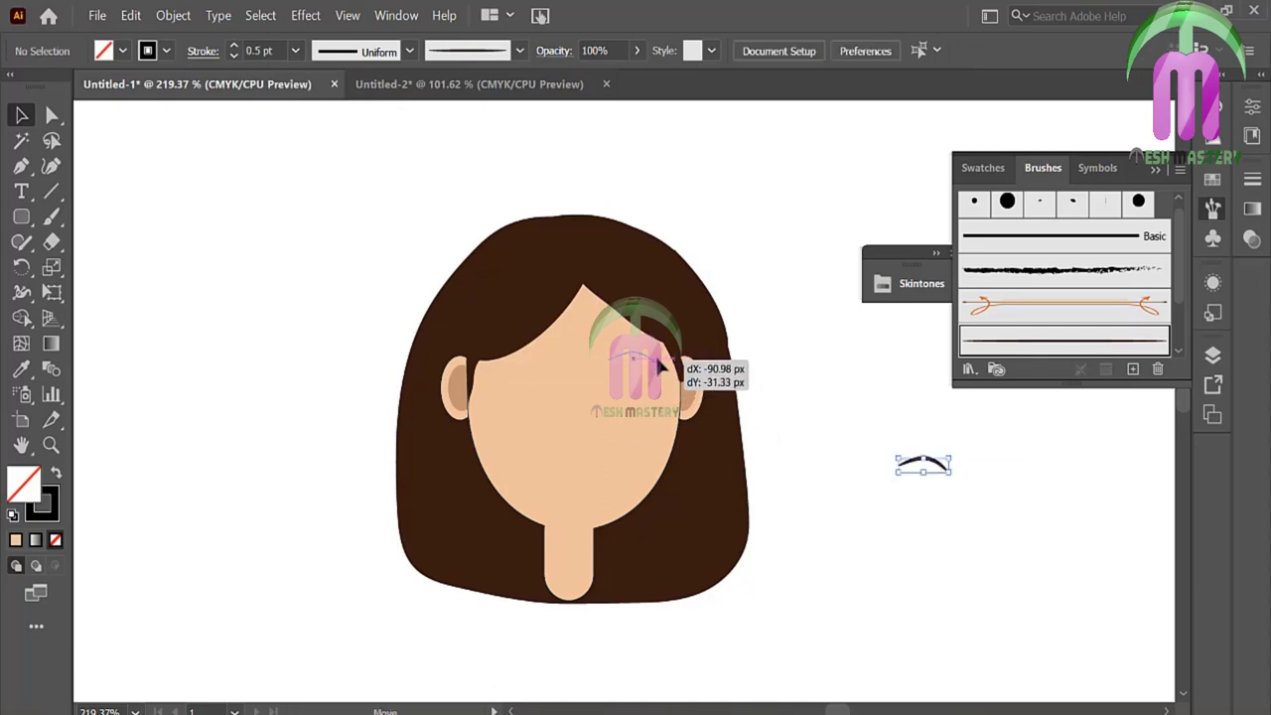
drag(660, 369, 650, 365)
Step: Reflect a copy of the eyebrow onto the face's left side, then draw a small circle left of the head
right_click(646, 360)
mouse_move(699, 598)
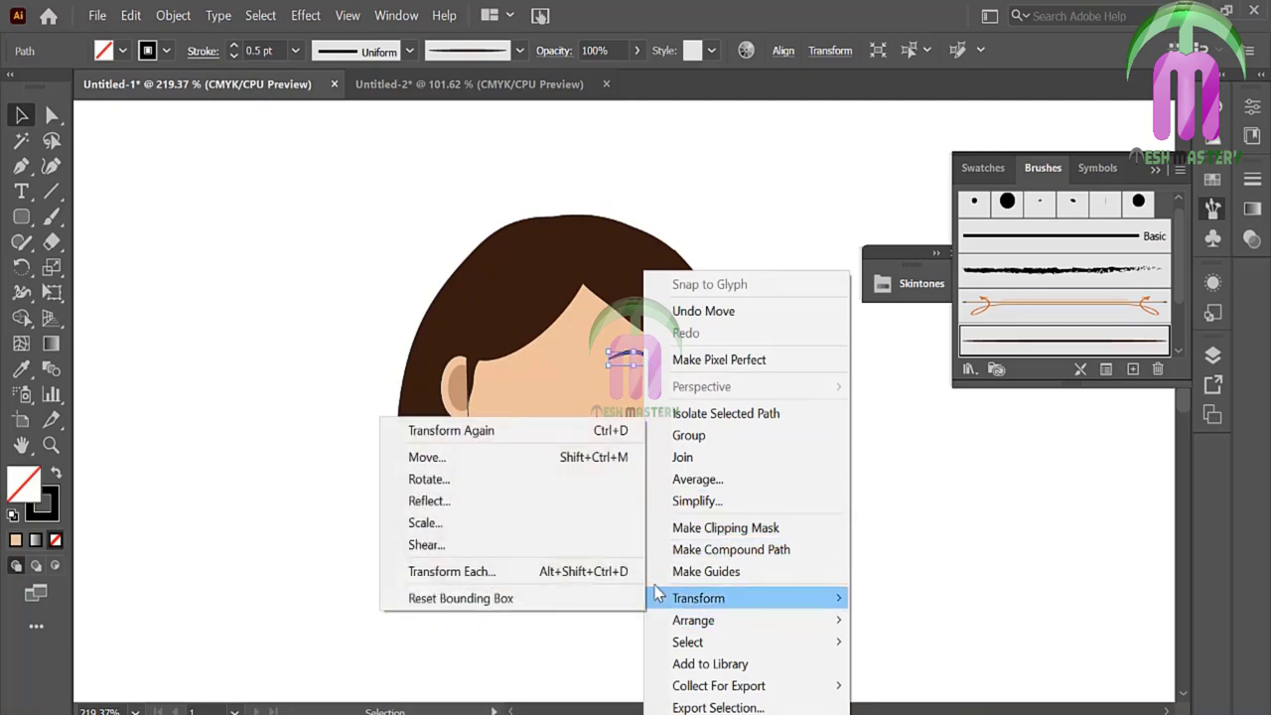
click(420, 502)
click(527, 504)
drag(621, 359, 526, 349)
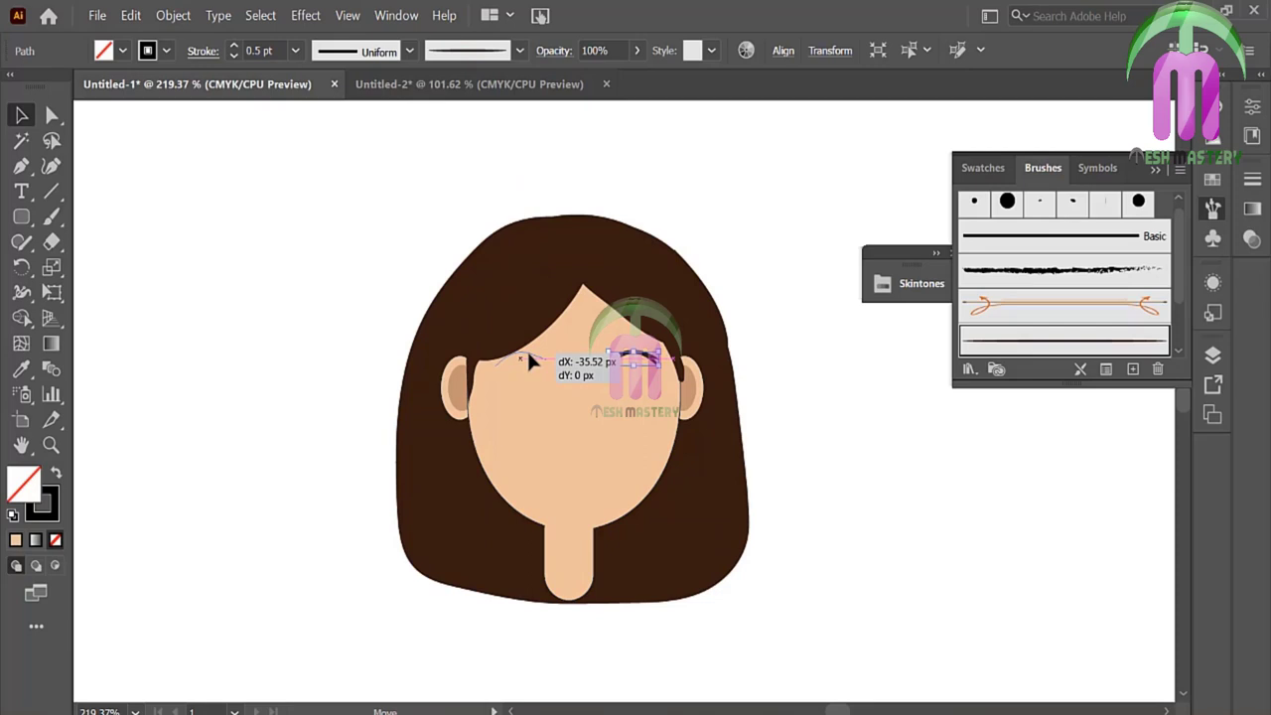
click(333, 362)
drag(22, 217, 117, 271)
drag(188, 245, 236, 296)
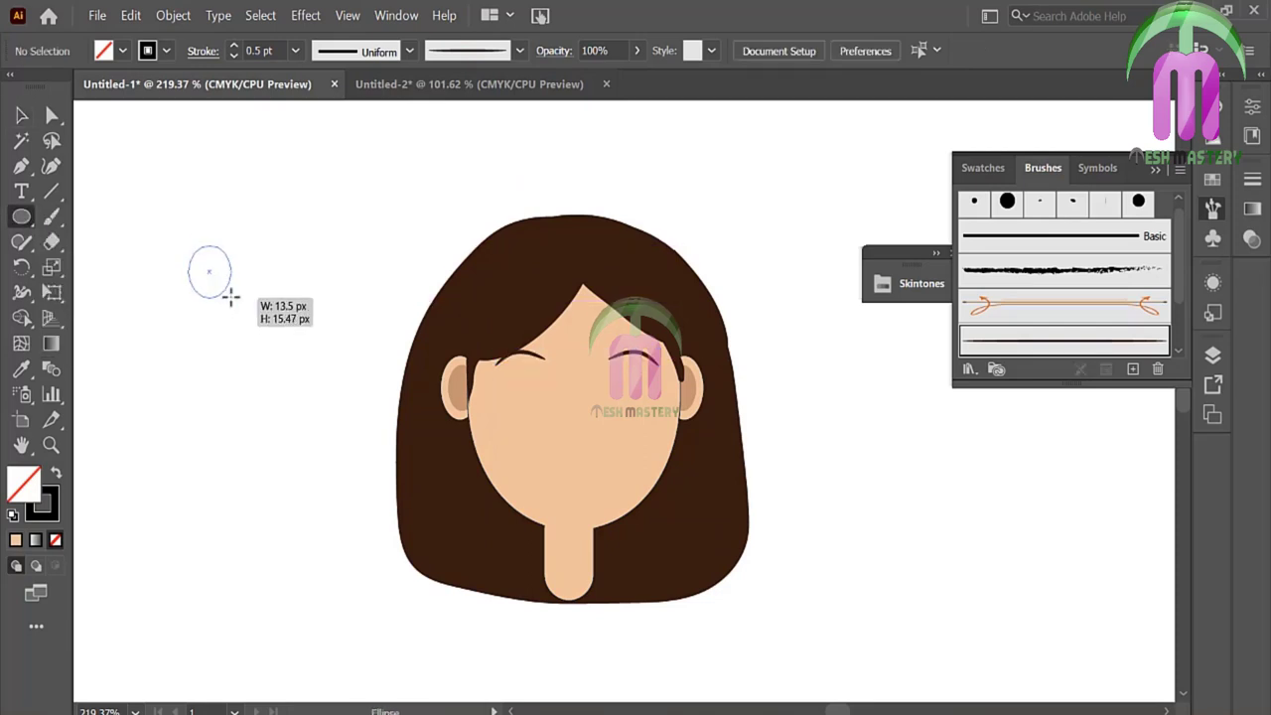
Step: Make the circle solid black and place a tiny F7F6F6 white highlight ellipse on it
click(56, 477)
key(v)
click(169, 365)
click(22, 218)
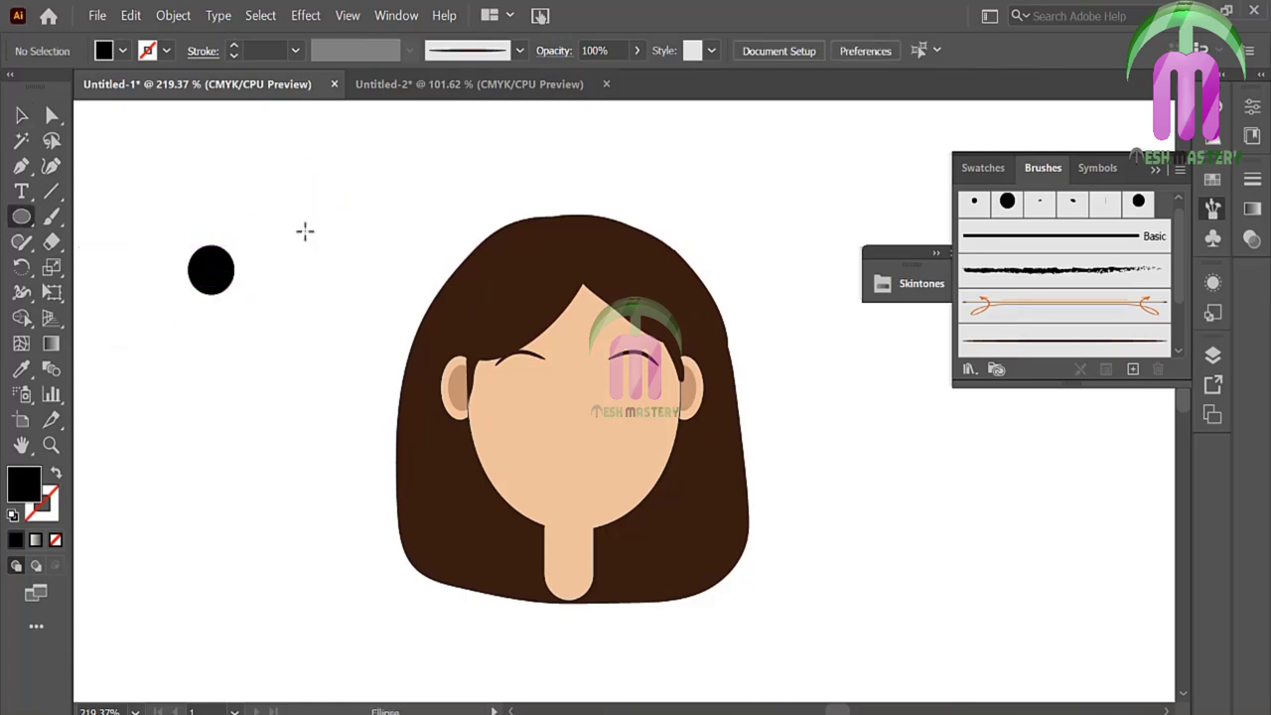
drag(304, 232, 310, 236)
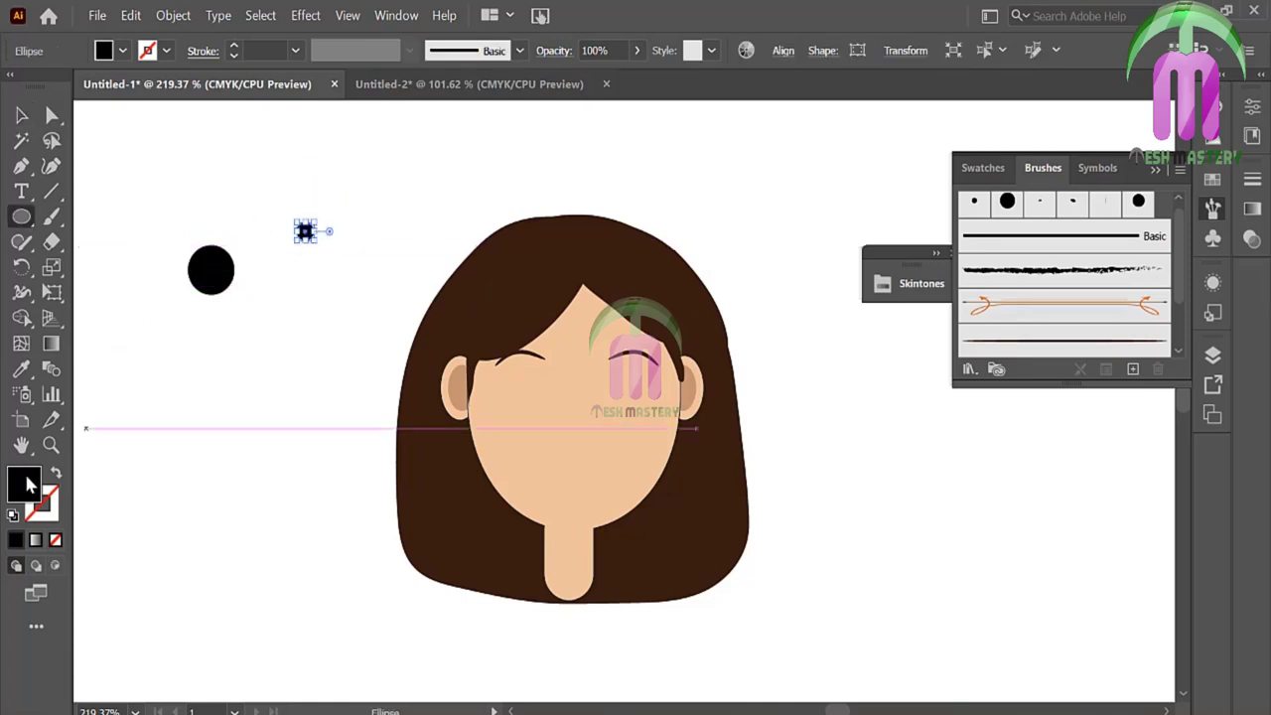
double_click(27, 483)
text(F7F6F6)
key(Return)
key(v)
click(231, 200)
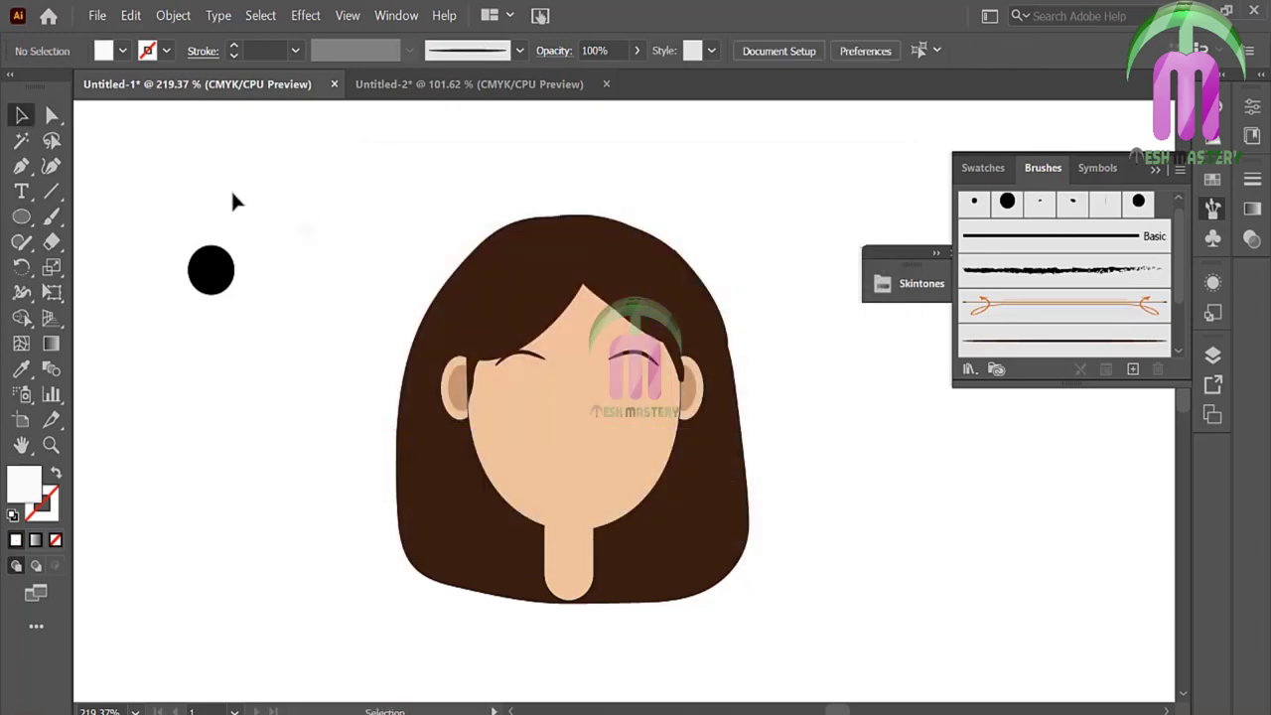
drag(310, 236, 207, 265)
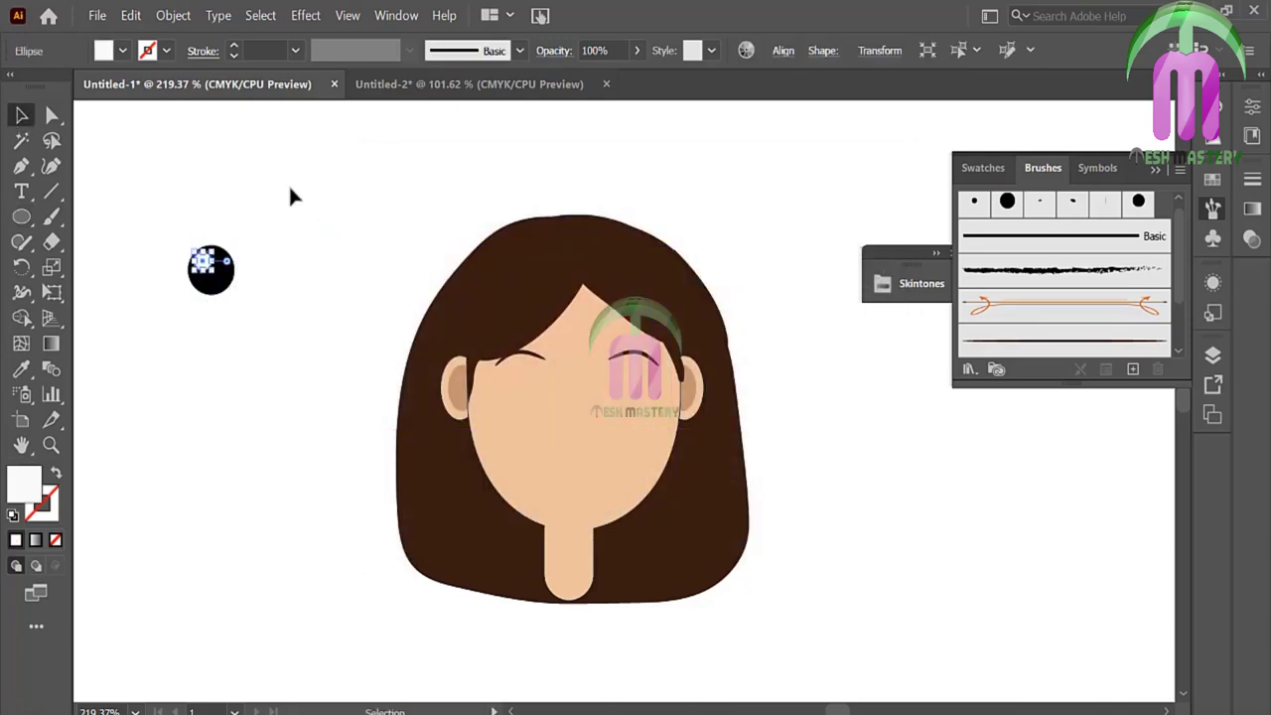
Step: Draw a long thin ellipse at top left filled black (000000)
click(22, 217)
drag(179, 148, 283, 151)
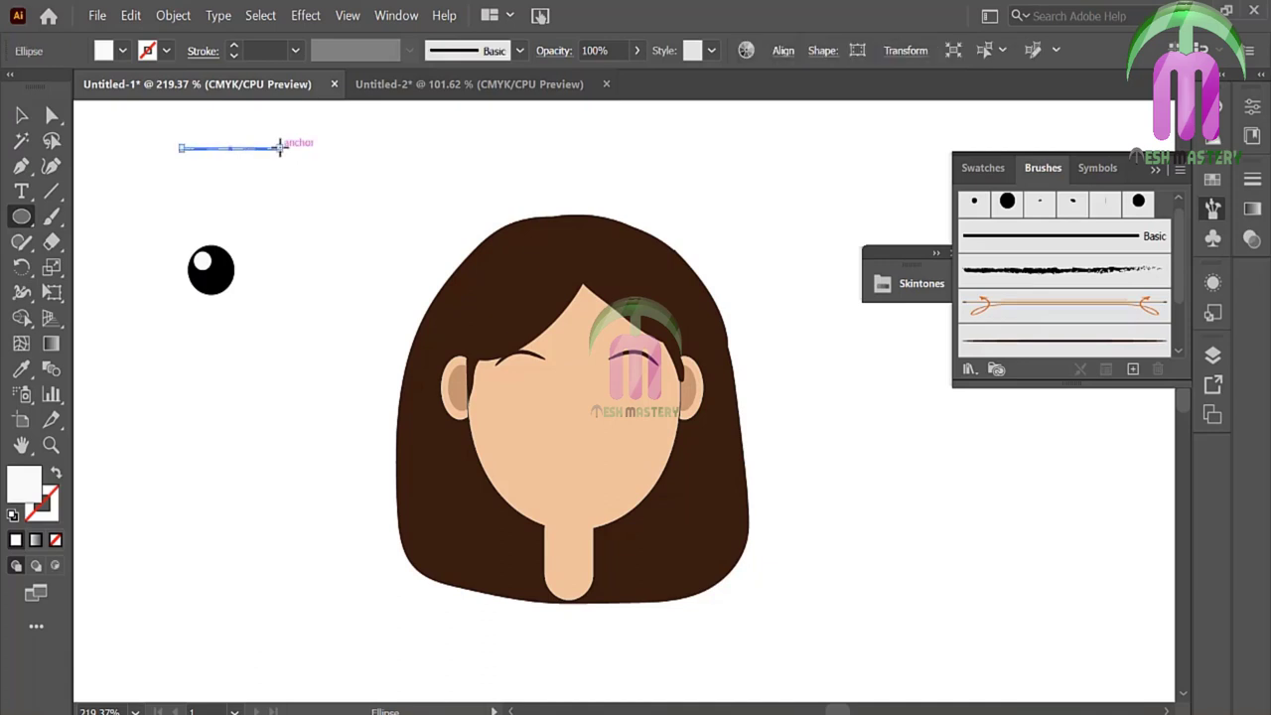
double_click(17, 499)
text(000000)
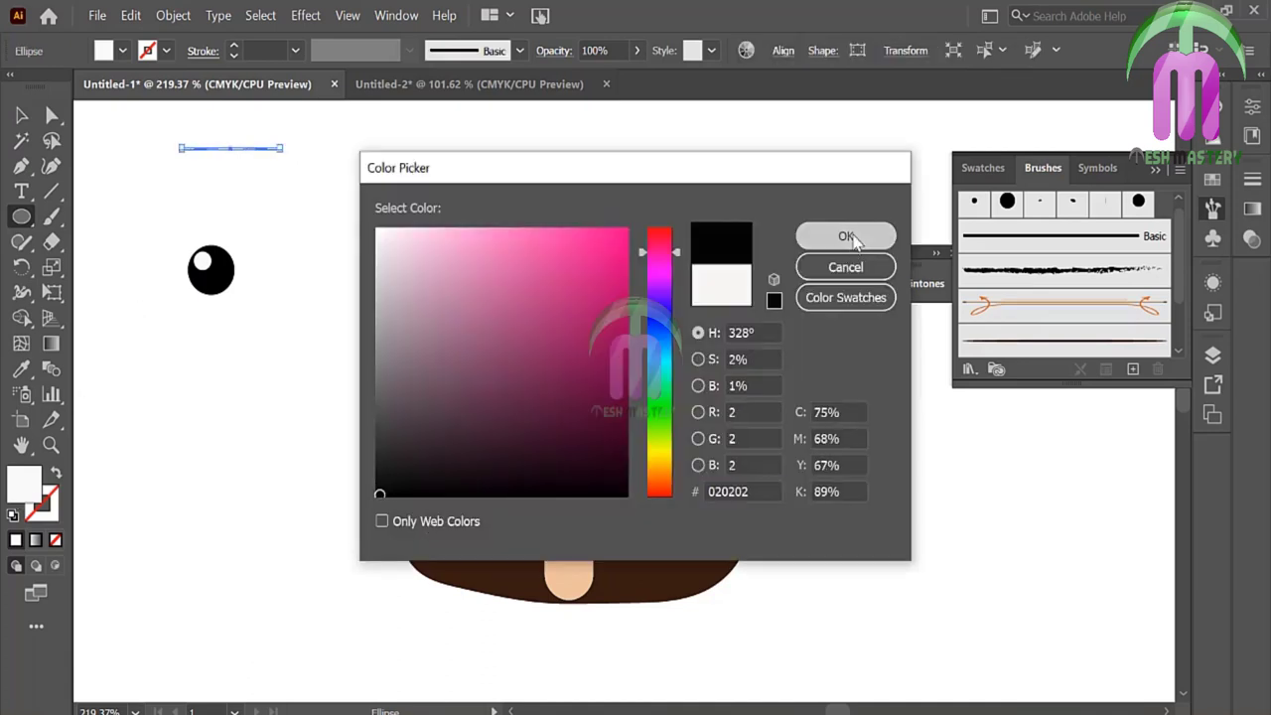
key(Return)
Step: Save the thin ellipse as a new Art Brush, then delete the ellipse
click(1211, 210)
click(1212, 210)
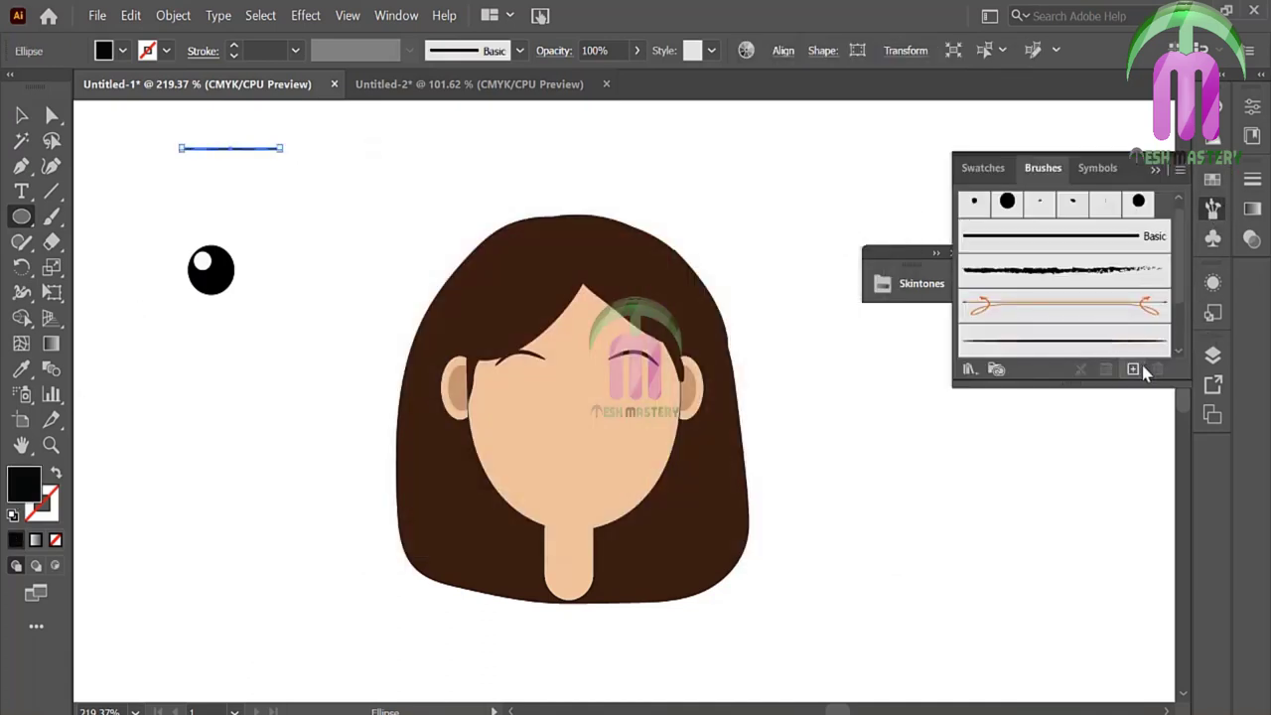
click(1132, 368)
click(422, 412)
click(417, 510)
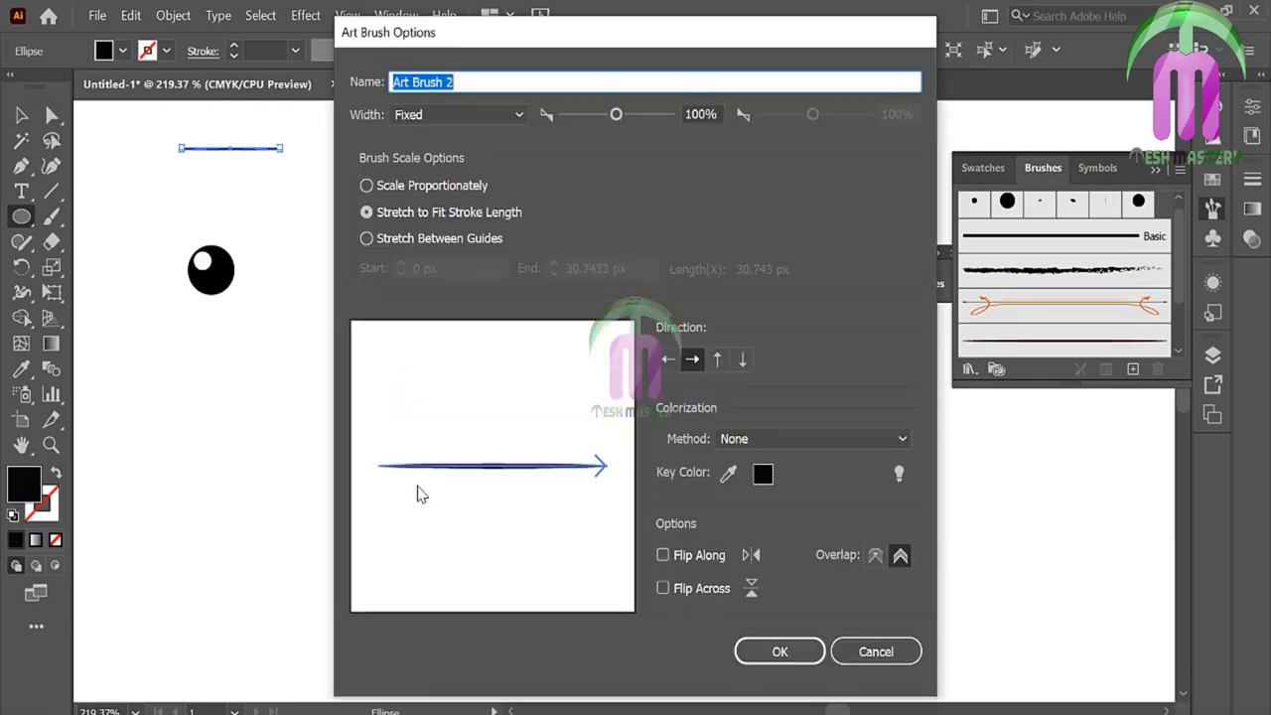
click(775, 650)
key(v)
click(238, 148)
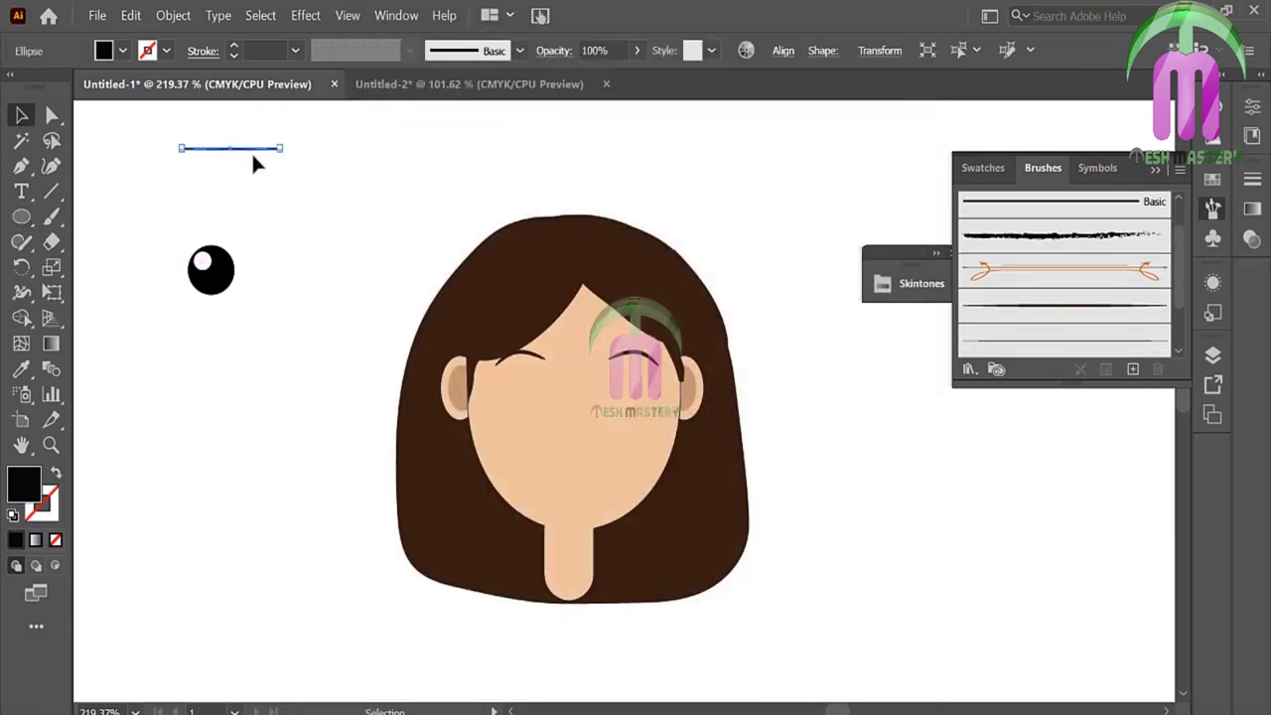
key(Delete)
click(62, 222)
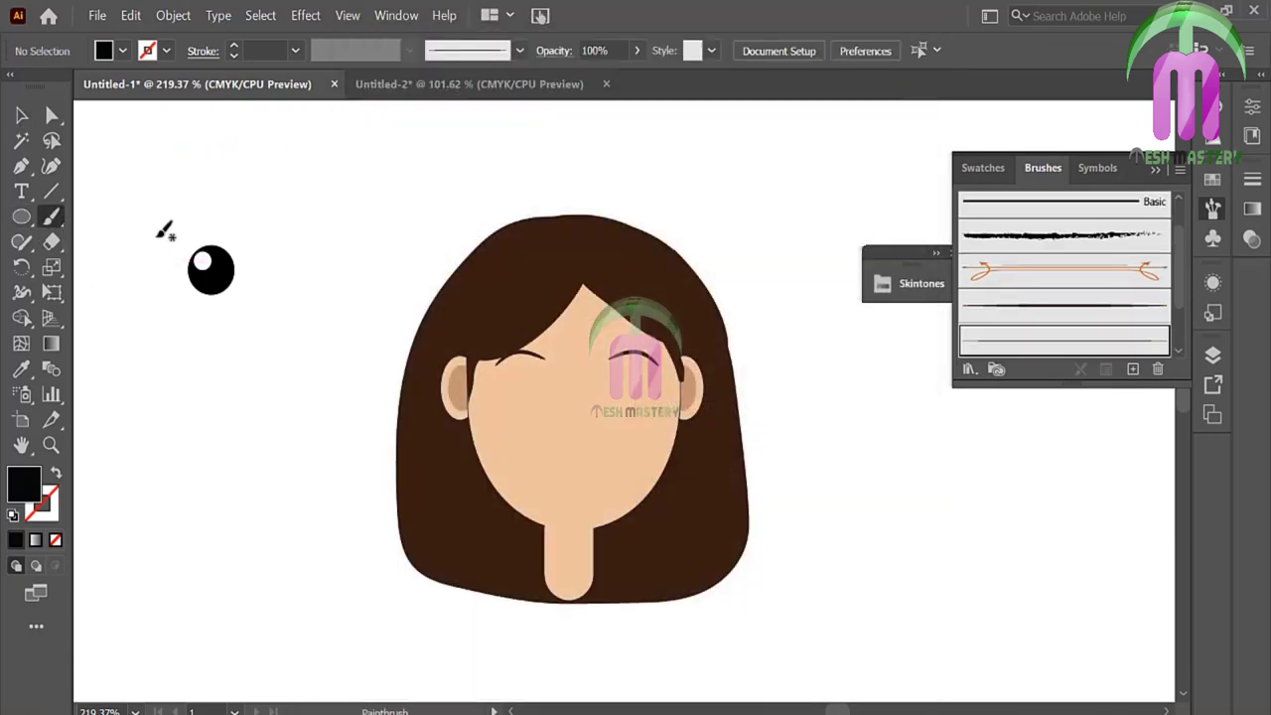
Step: Paint a lash stroke with the new art brush and position a lash onto the black eye
mouse_move(228, 246)
mouse_down()
mouse_move(240, 232)
mouse_move(236, 256)
mouse_move(264, 255)
mouse_up()
key(v)
click(279, 253)
drag(176, 213, 276, 319)
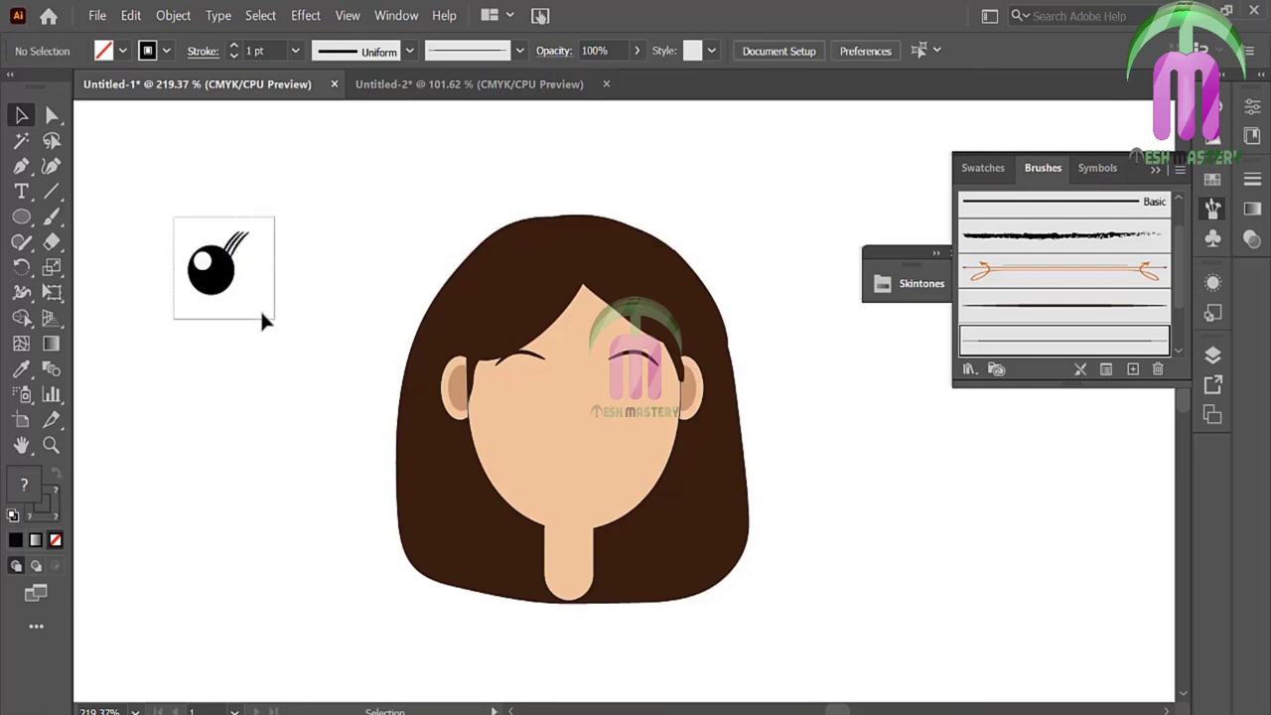
click(275, 264)
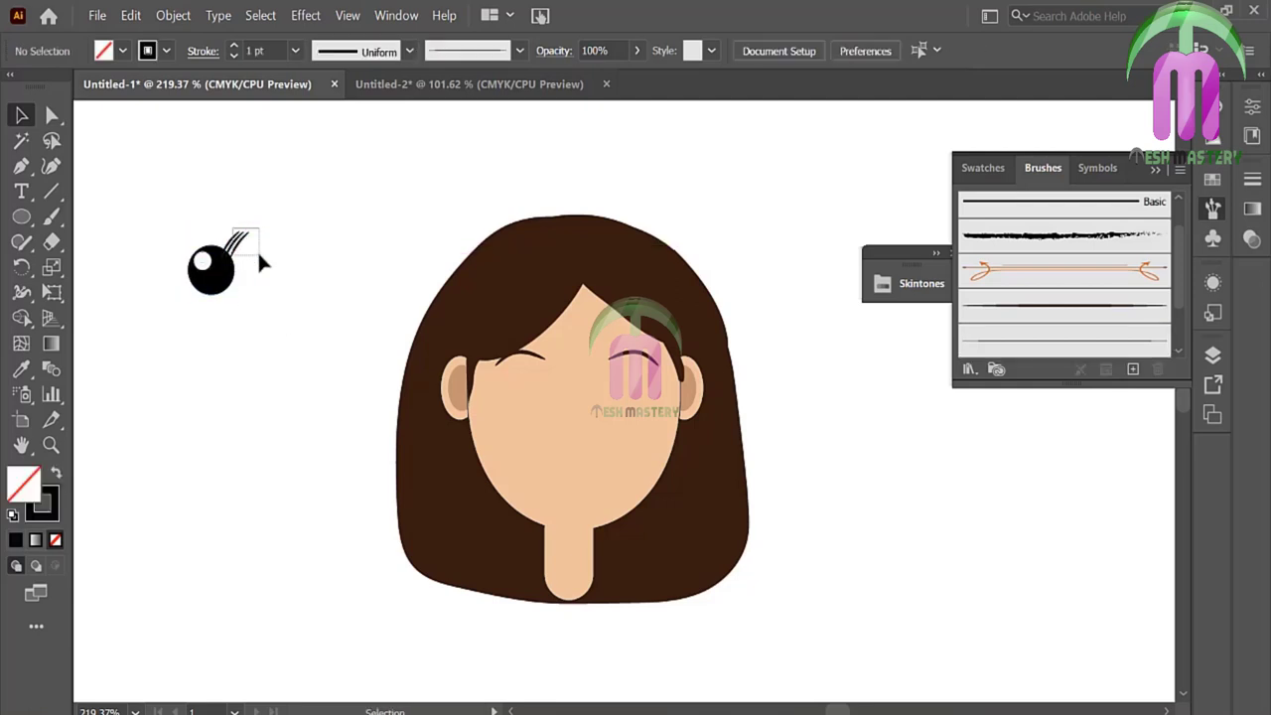
click(238, 256)
click(257, 266)
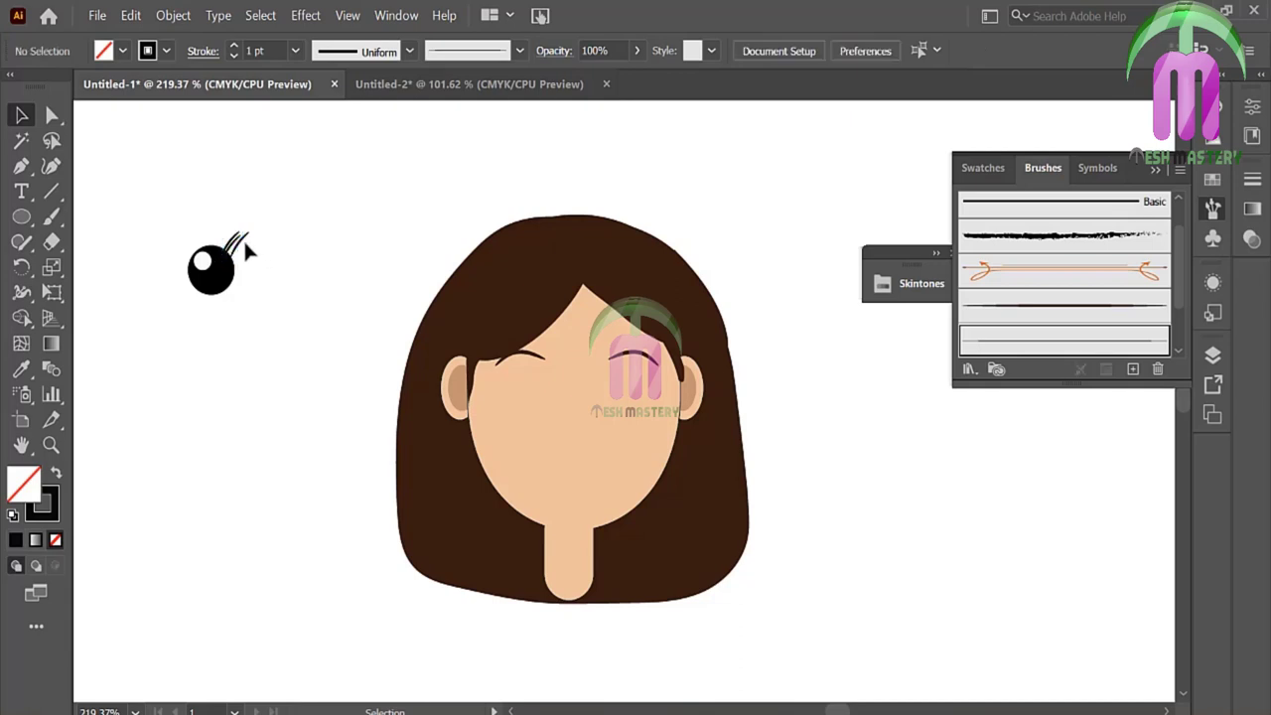
drag(245, 242, 258, 251)
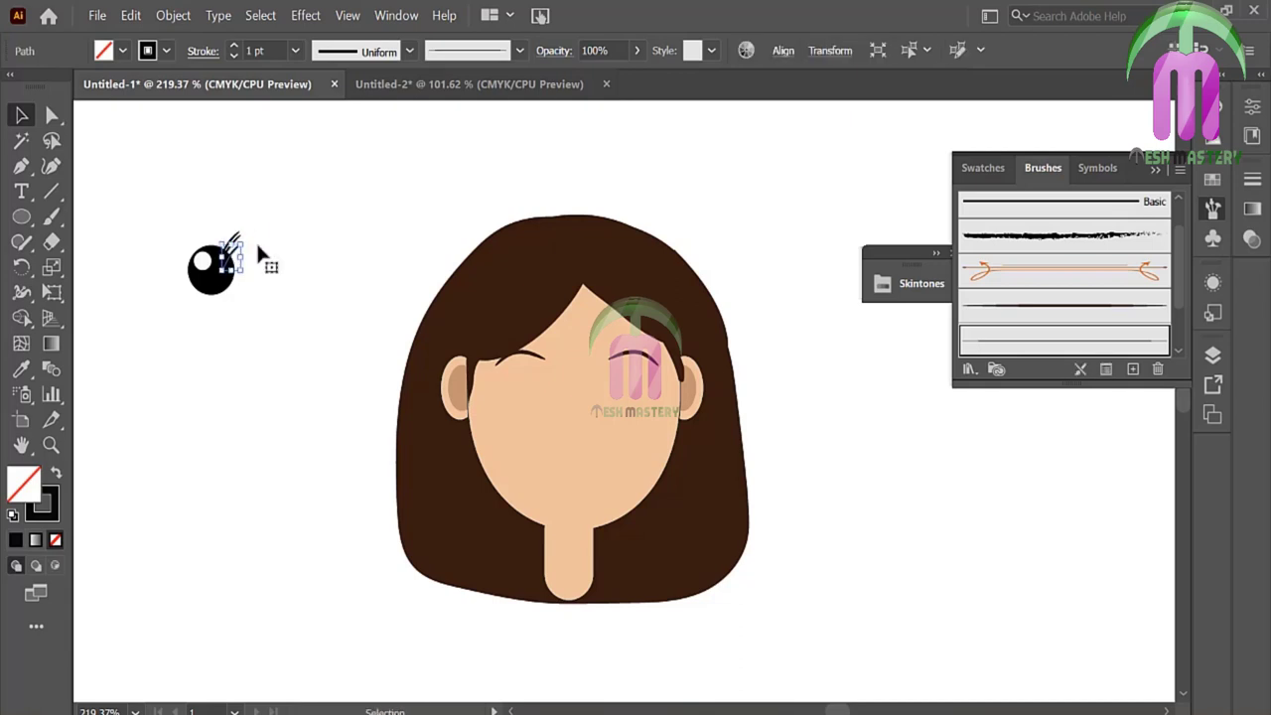
Step: Select the eye with its lashes and ungroup them
click(259, 249)
mouse_move(162, 212)
mouse_down()
mouse_move(238, 301)
mouse_move(308, 293)
mouse_up()
right_click(308, 294)
click(377, 452)
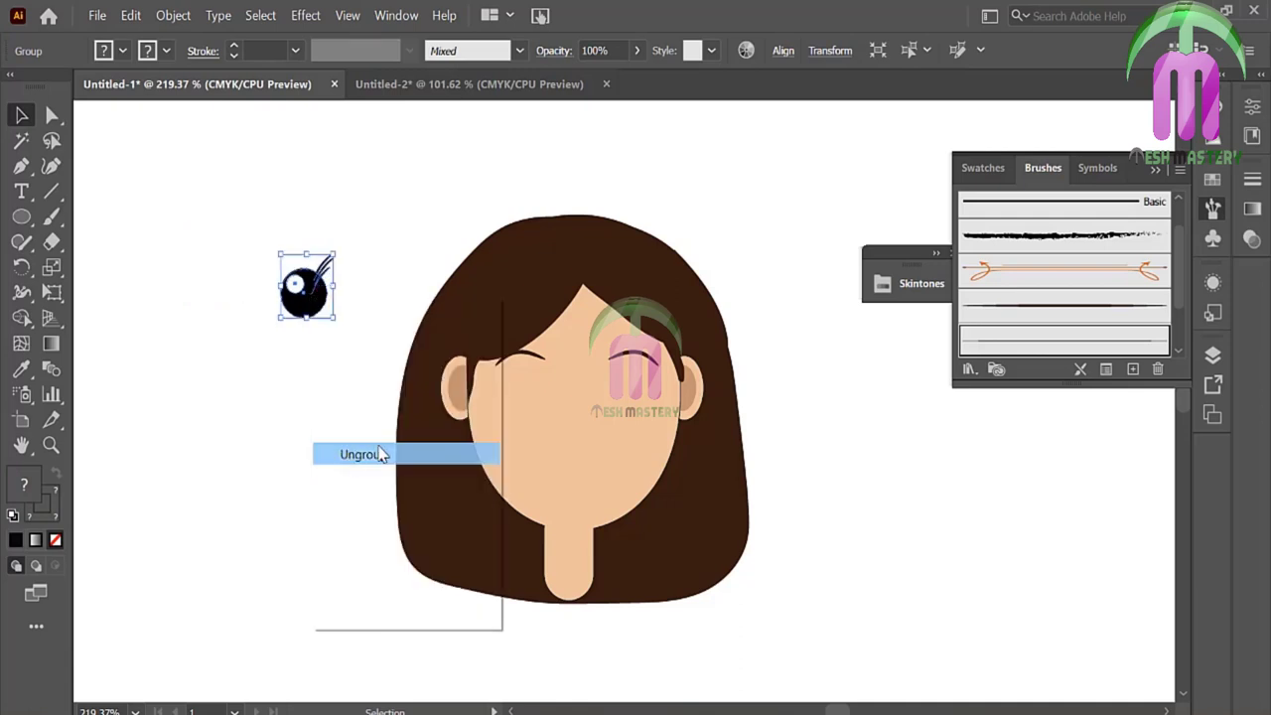
click(383, 454)
click(329, 257)
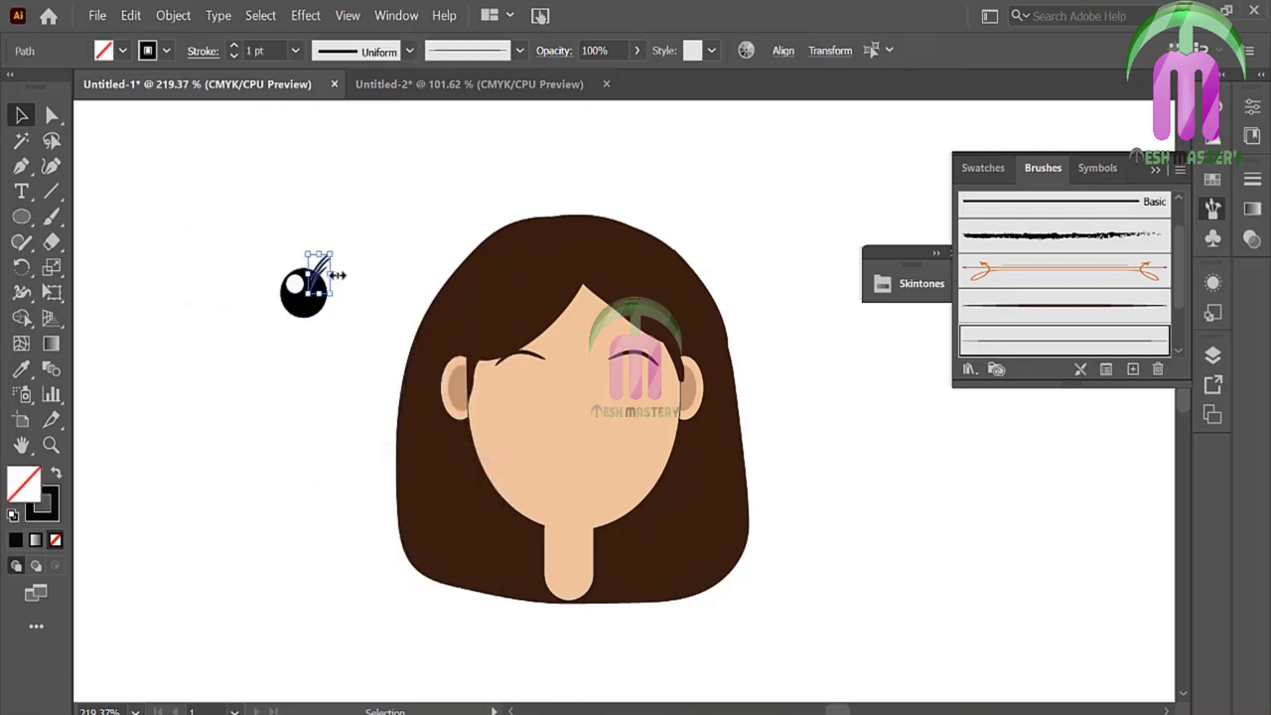
click(347, 279)
click(337, 266)
right_click(337, 266)
click(264, 519)
Step: Shrink the eye, place it on the face's right side, and reflect a mirrored copy
drag(242, 228, 349, 328)
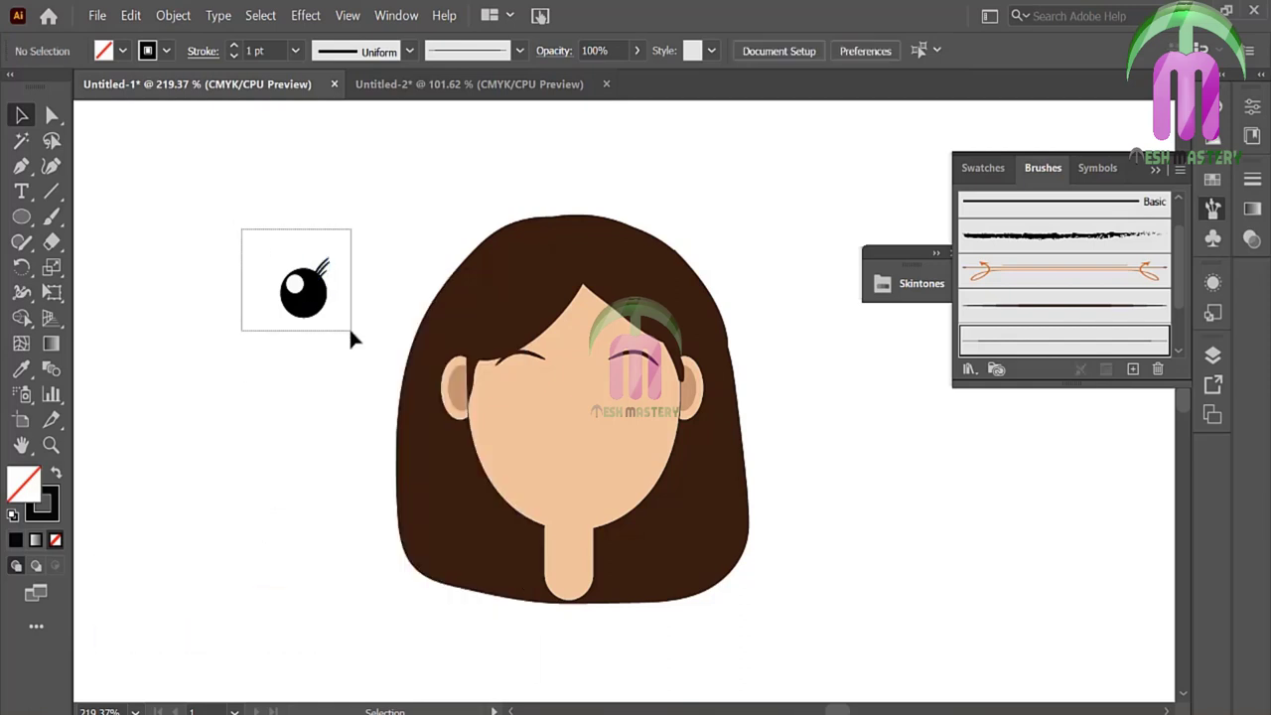
key(v)
mouse_move(326, 264)
mouse_down()
mouse_move(520, 388)
mouse_move(647, 420)
mouse_move(638, 407)
mouse_up()
click(359, 248)
right_click(639, 408)
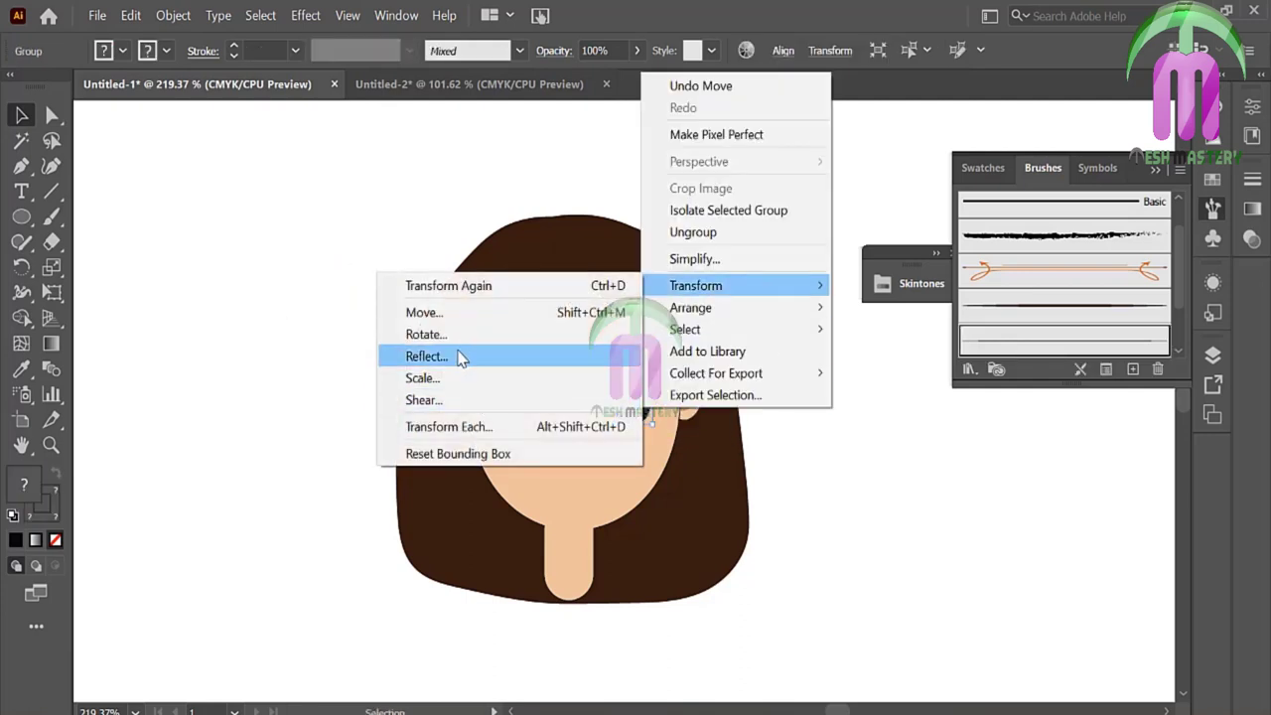
click(463, 355)
click(534, 505)
Step: Position the mirrored eye on the left side of the face
drag(635, 409, 521, 409)
click(311, 417)
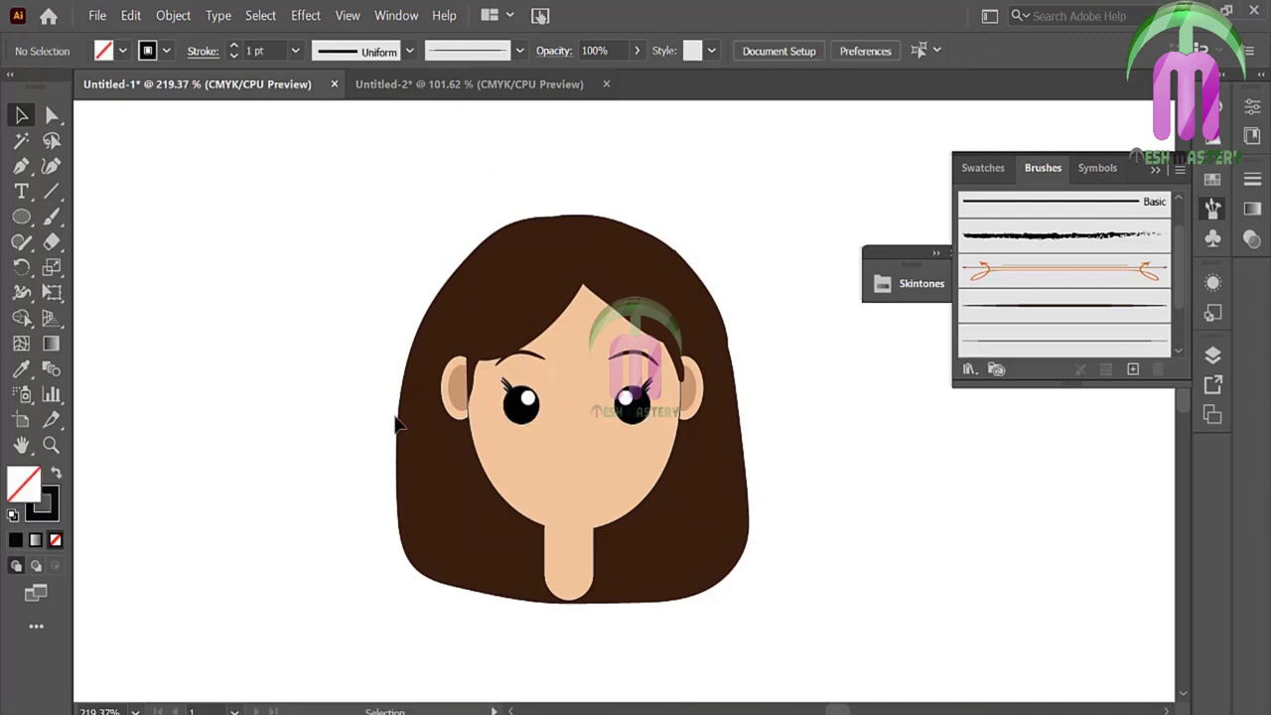
double_click(527, 405)
drag(528, 397, 518, 399)
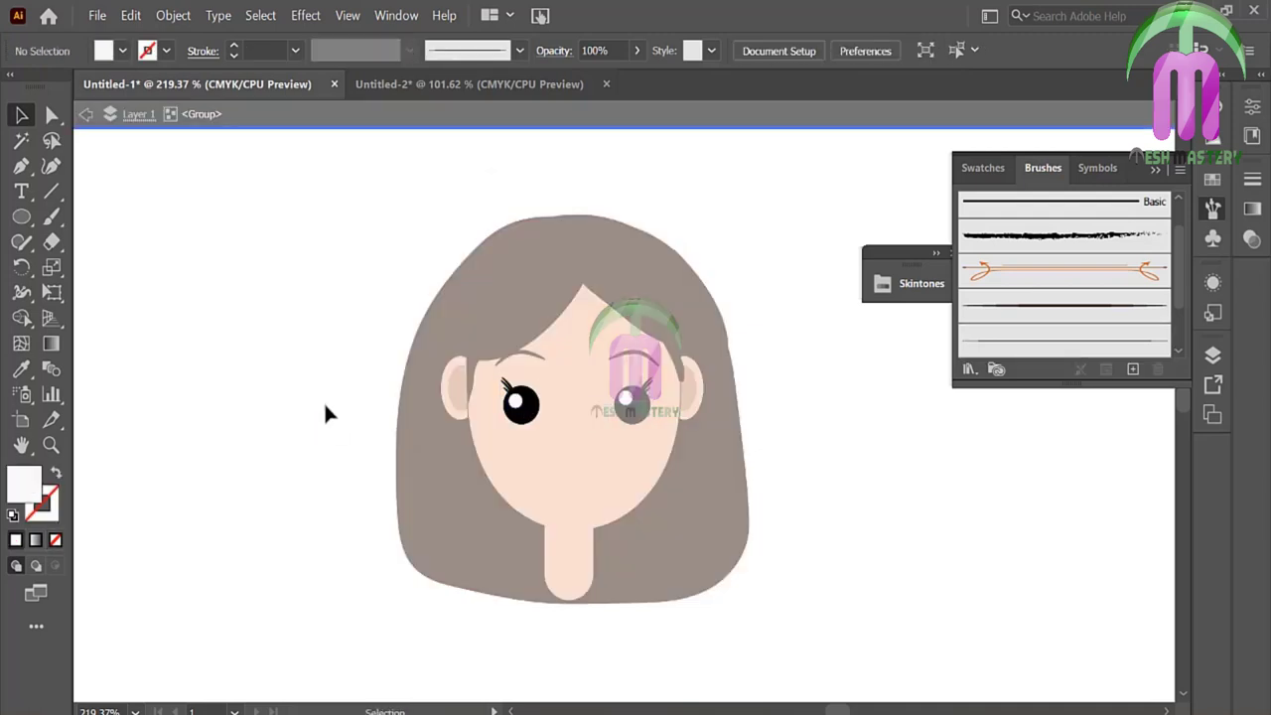
key(Escape)
Step: Draw a curved nose shape with the Pen tool and fill it peach
key(p)
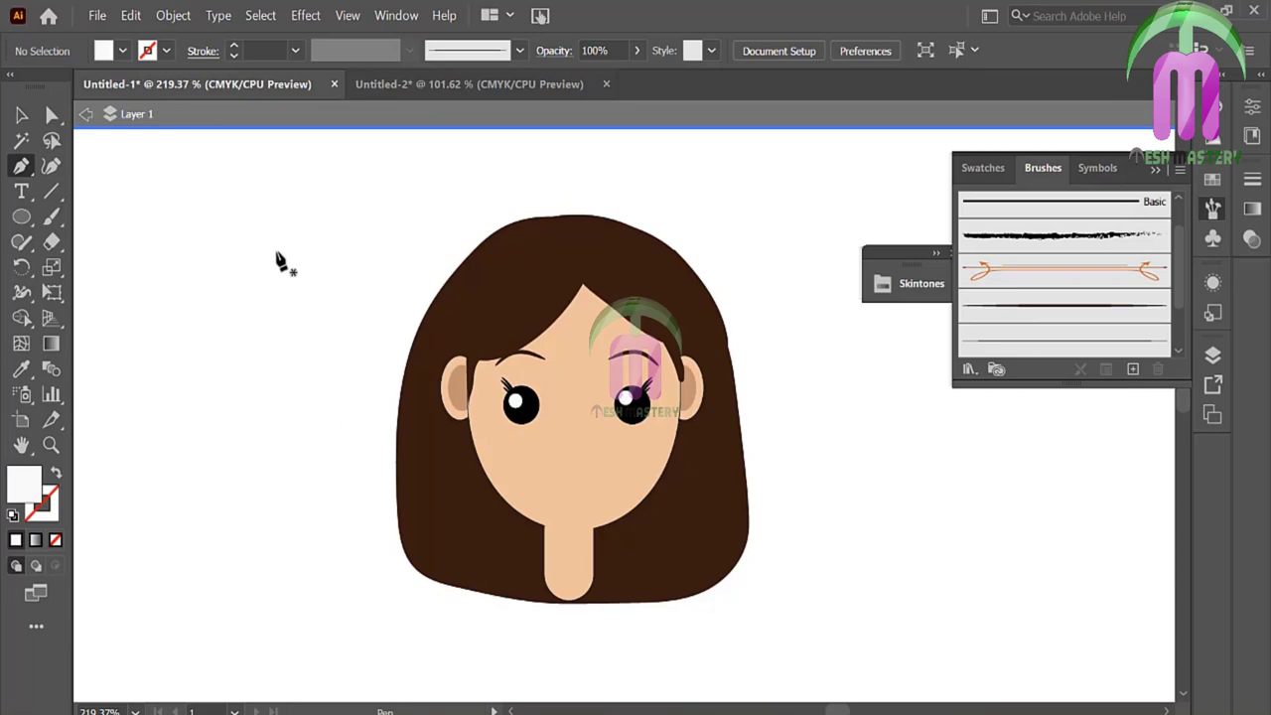
mouse_move(259, 252)
mouse_down()
mouse_move(264, 299)
mouse_move(223, 324)
mouse_move(282, 326)
mouse_move(279, 336)
mouse_up()
click(240, 338)
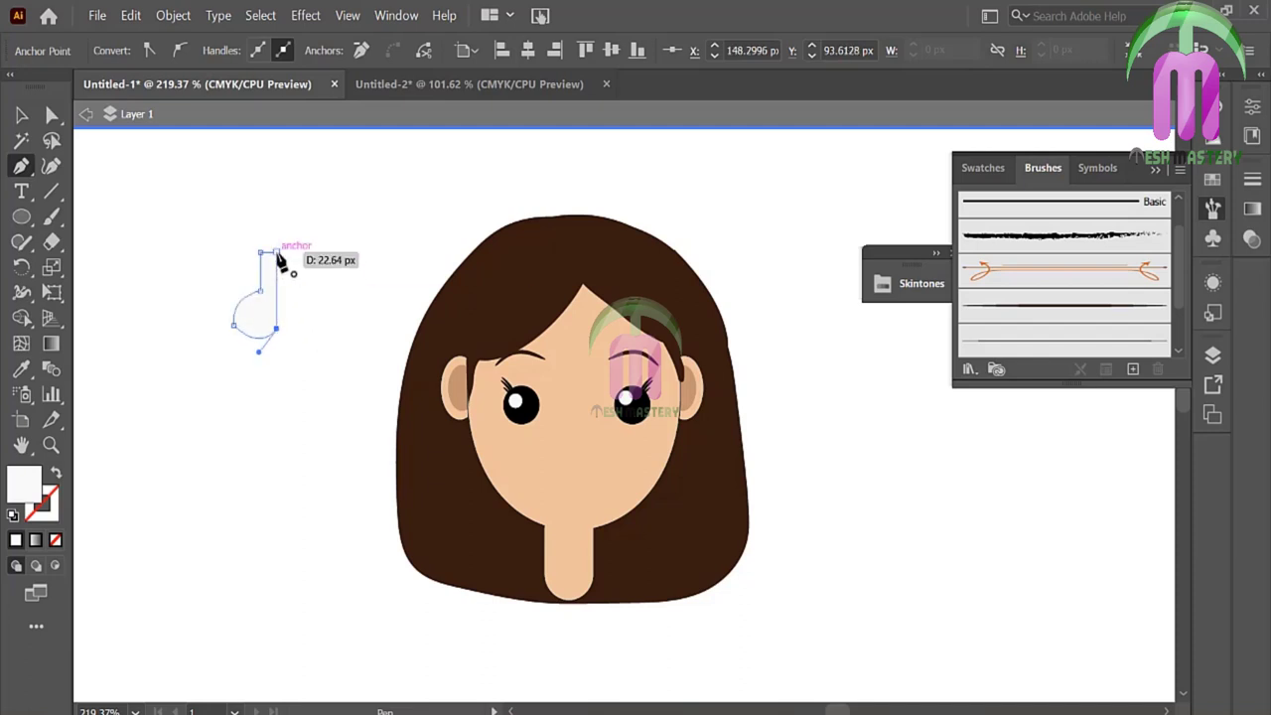
click(24, 116)
double_click(22, 489)
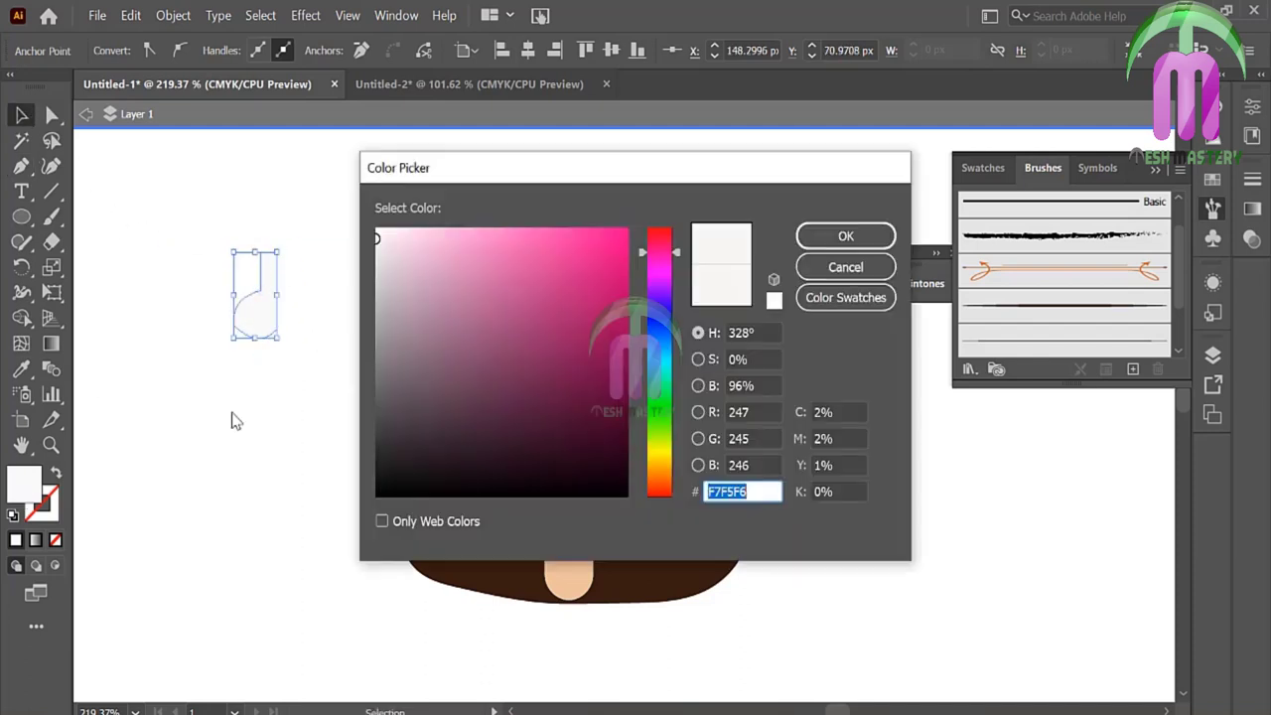
click(659, 462)
click(659, 488)
click(457, 247)
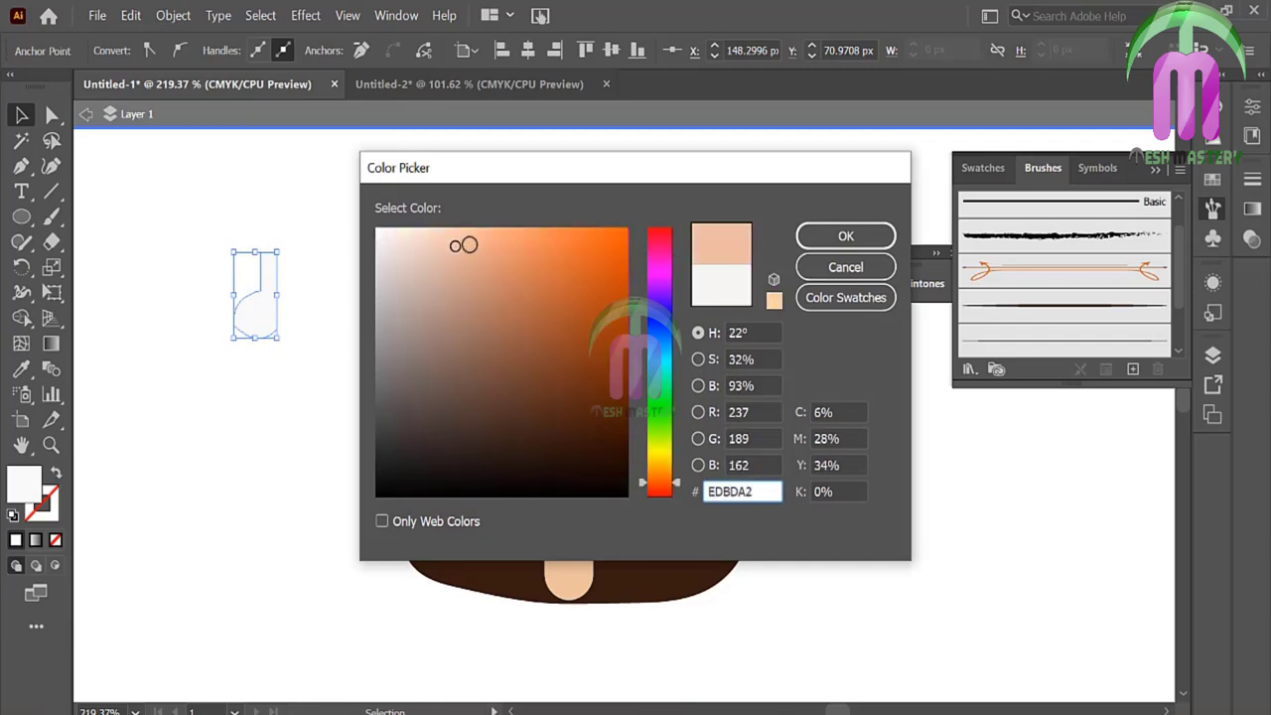
click(845, 235)
Step: Change the nose fill to a stronger coral-orange and scale the shape down
double_click(28, 491)
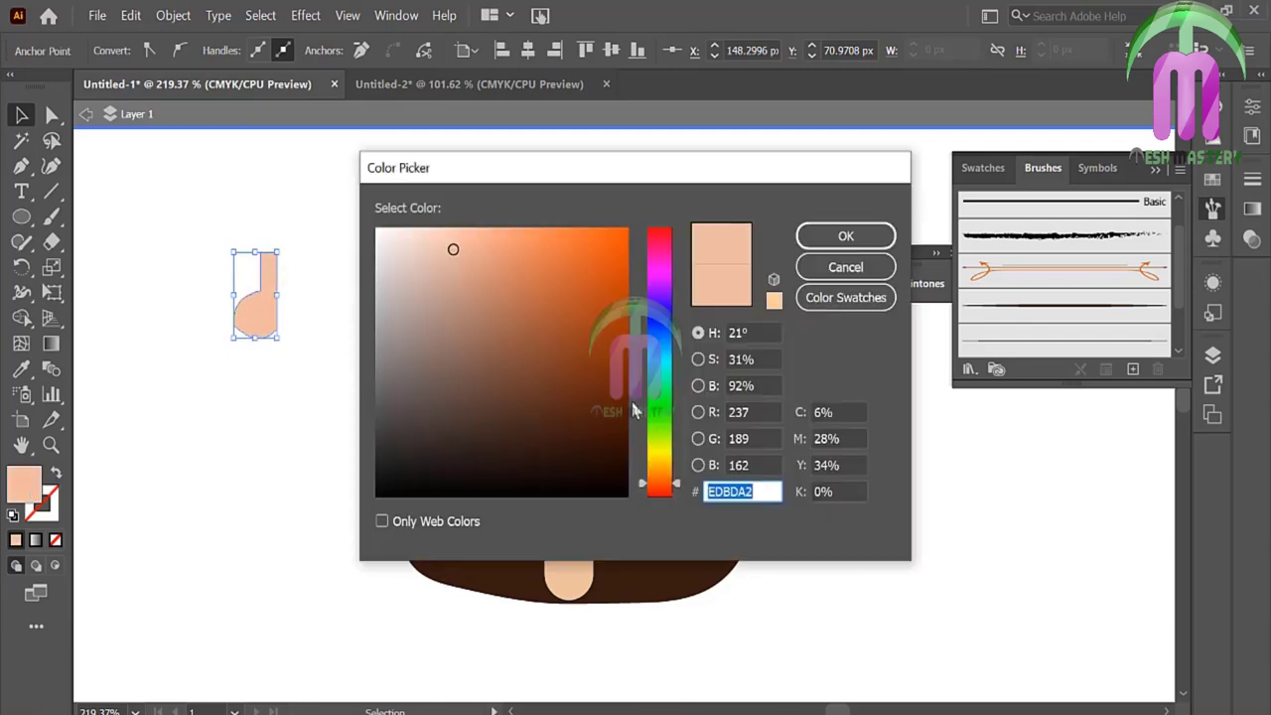
click(659, 485)
click(514, 264)
click(536, 232)
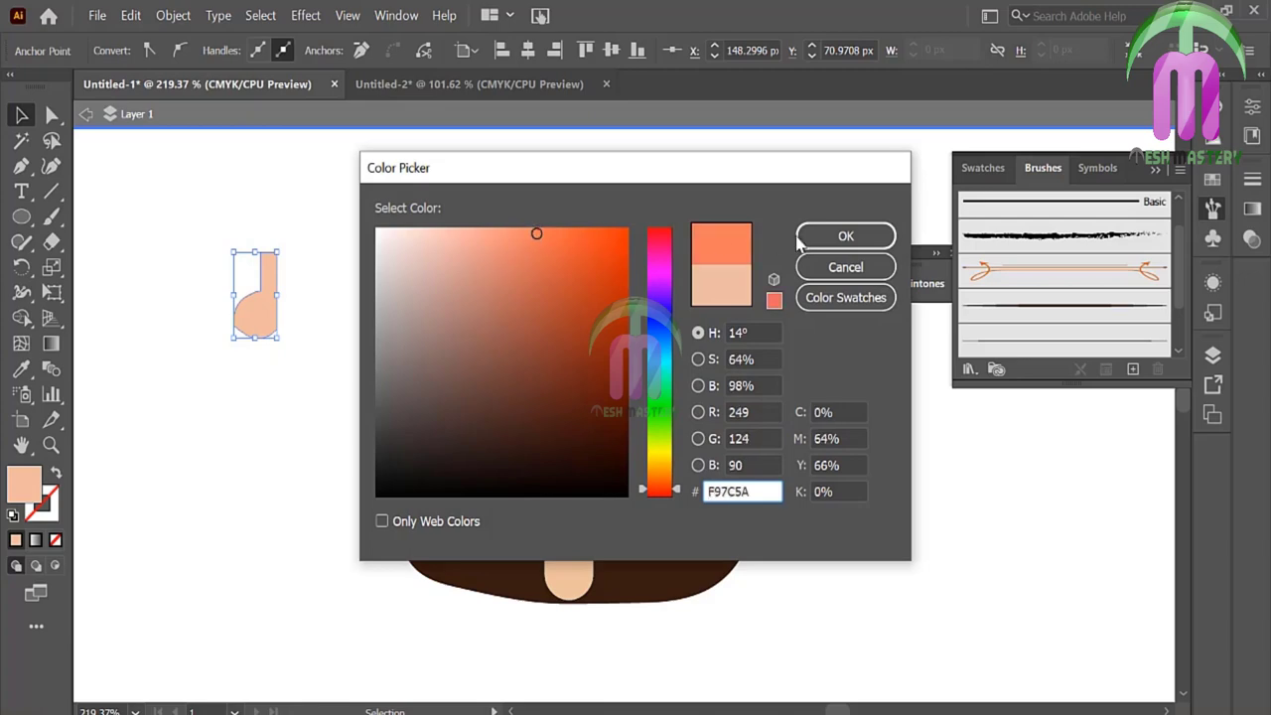
click(845, 236)
mouse_move(231, 253)
mouse_down()
mouse_move(259, 301)
mouse_move(572, 434)
mouse_up()
Step: Draw an orange ellipse left of the head and delete its top anchor to flatten it
click(276, 321)
key(l)
drag(130, 268, 251, 358)
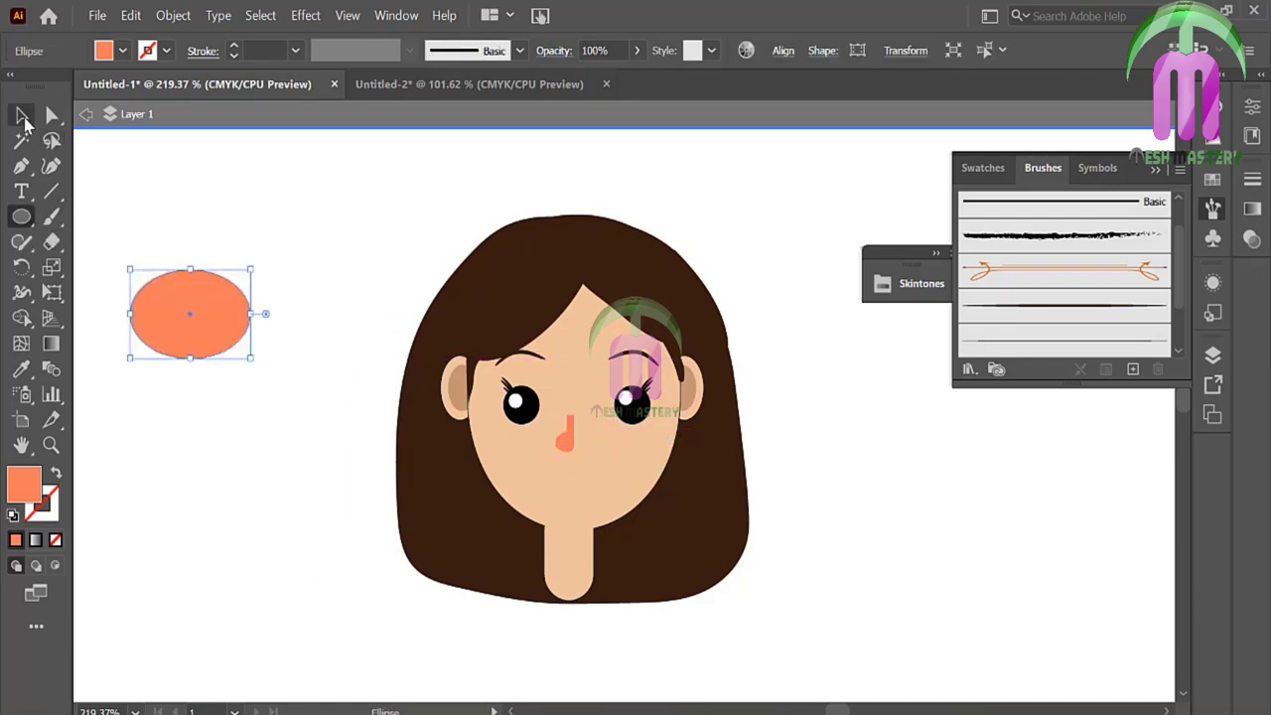
click(53, 117)
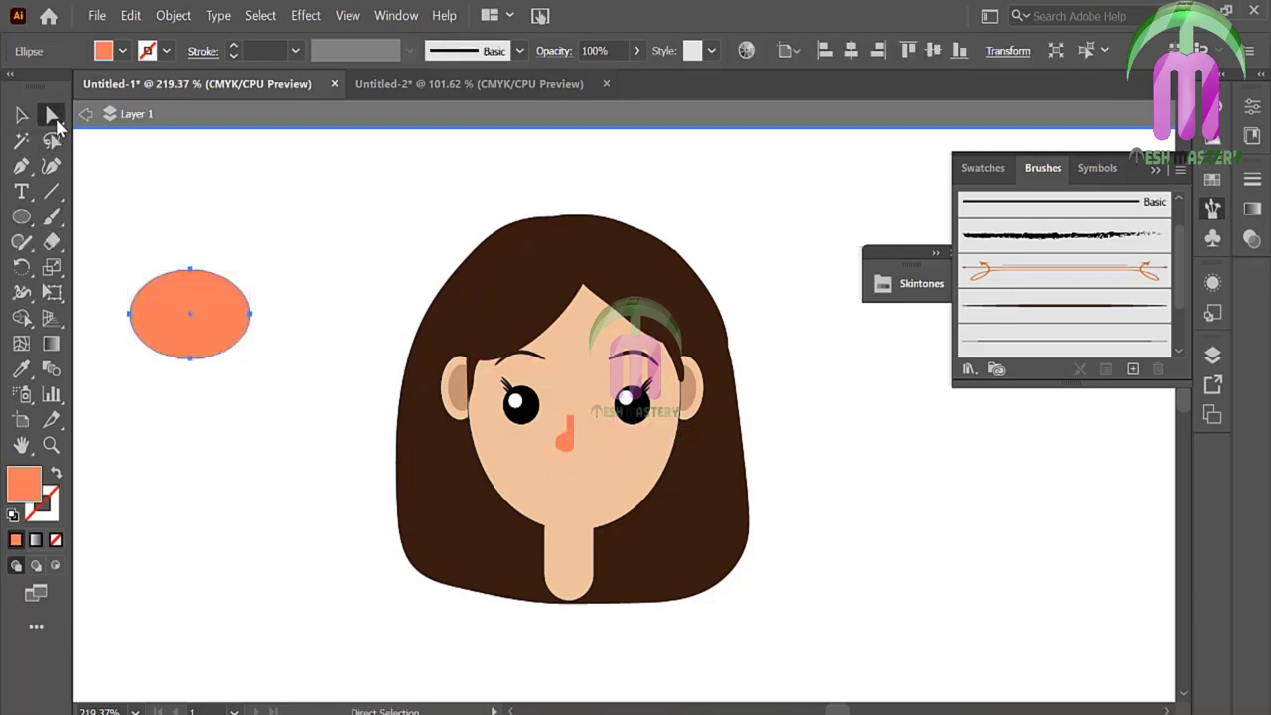
click(189, 272)
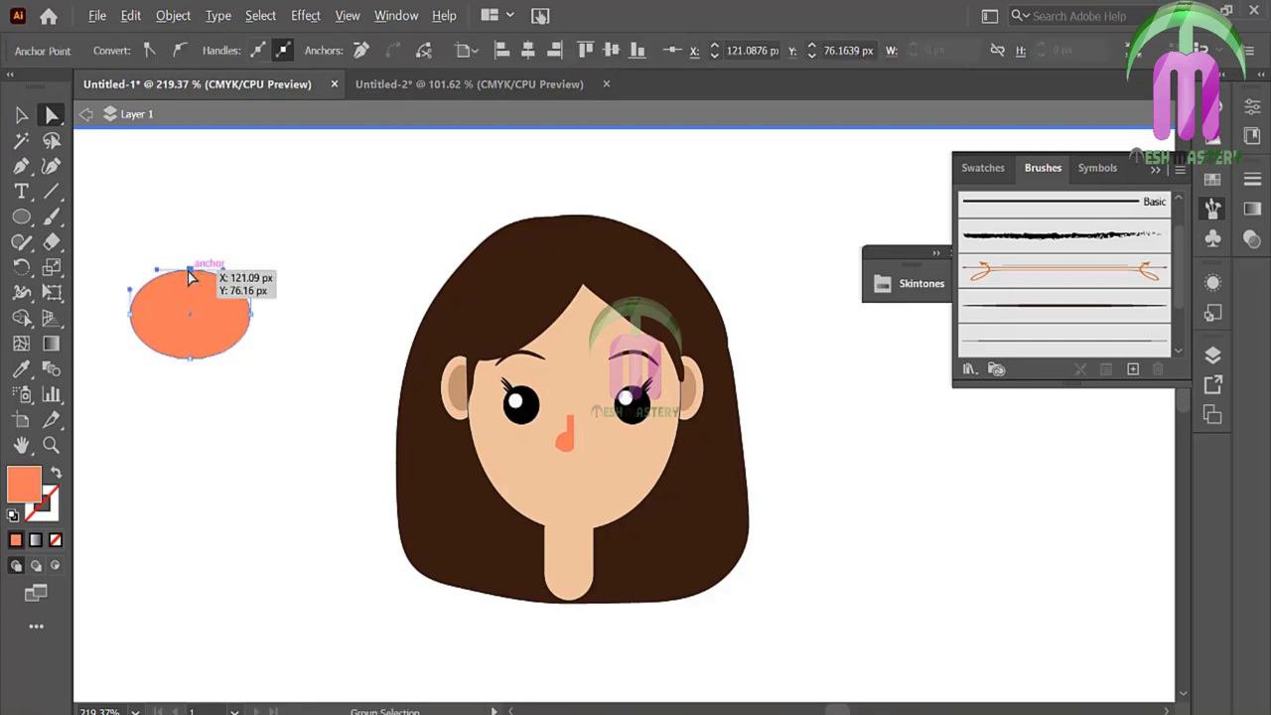
drag(22, 166, 119, 216)
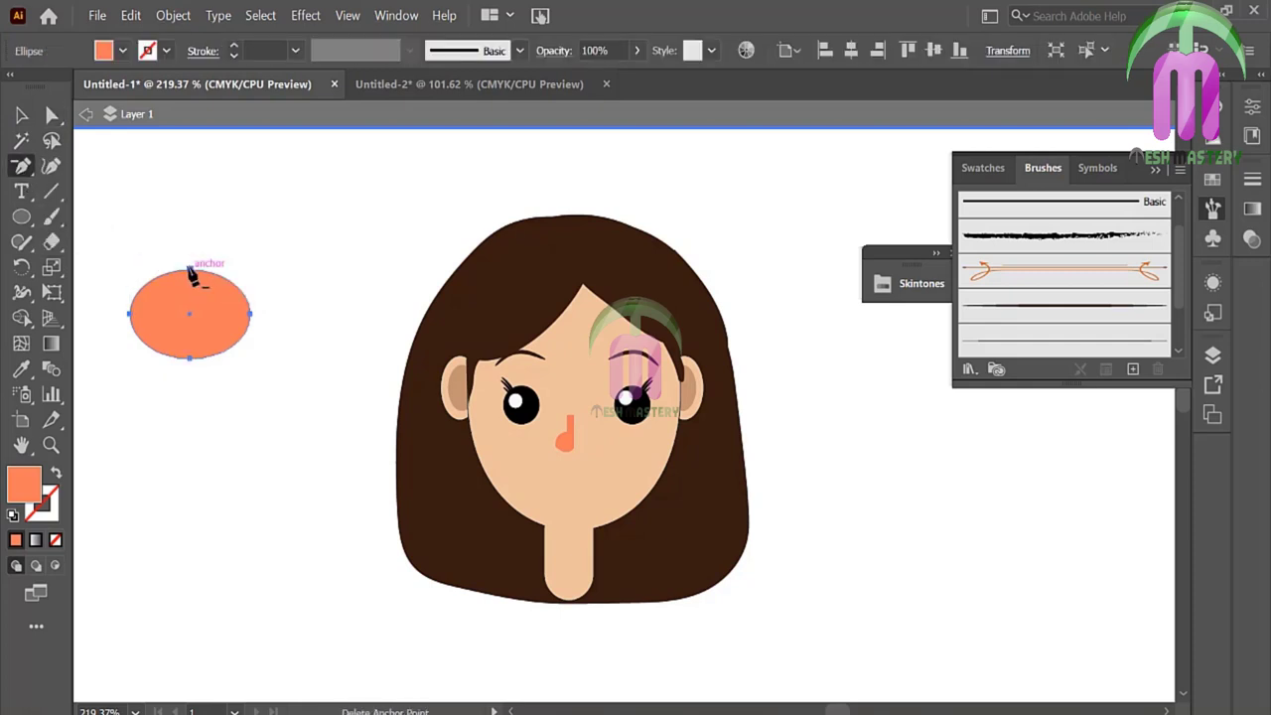
click(191, 276)
Step: Make the flattened shape a 2 pt orange outline with a white fill
click(20, 115)
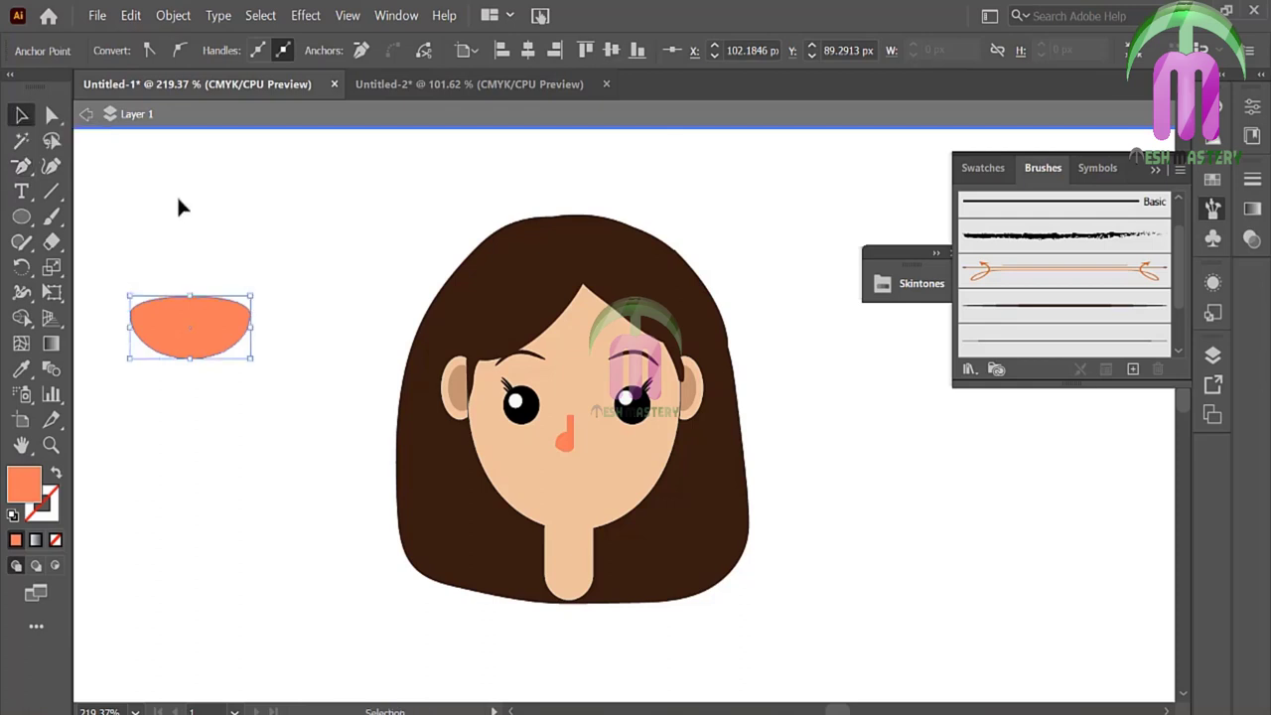
click(209, 318)
click(55, 515)
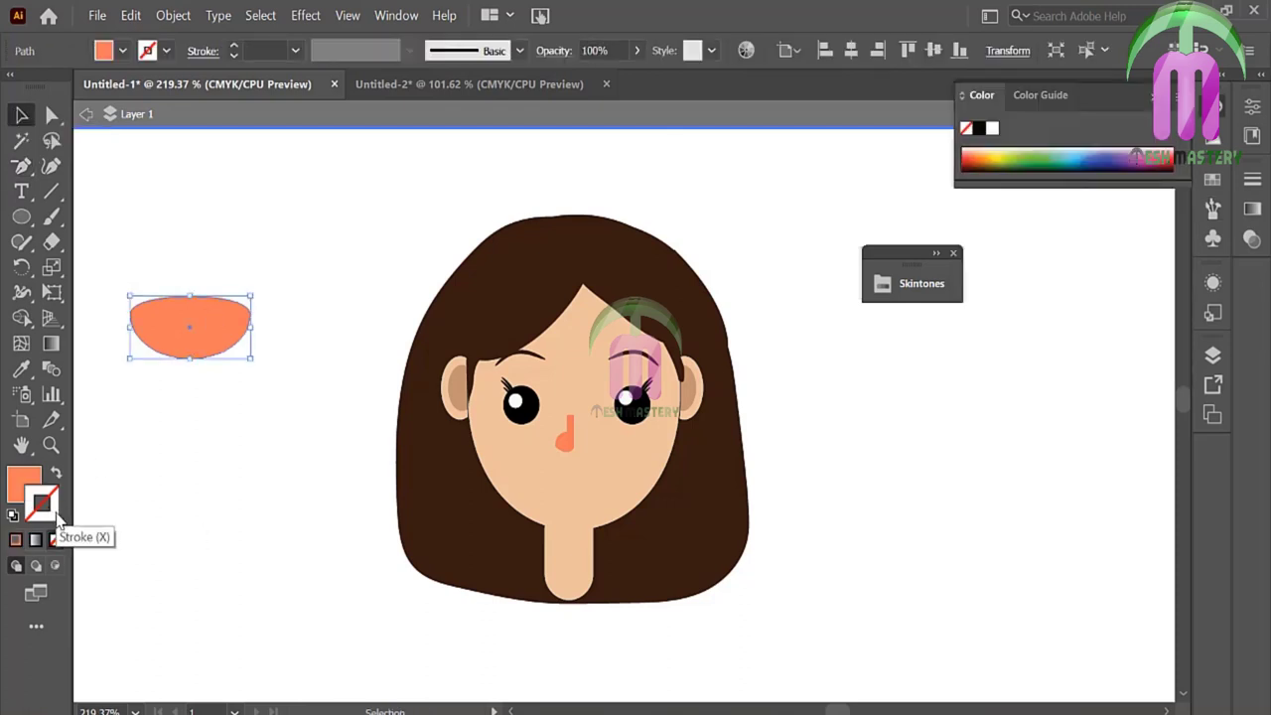
click(57, 477)
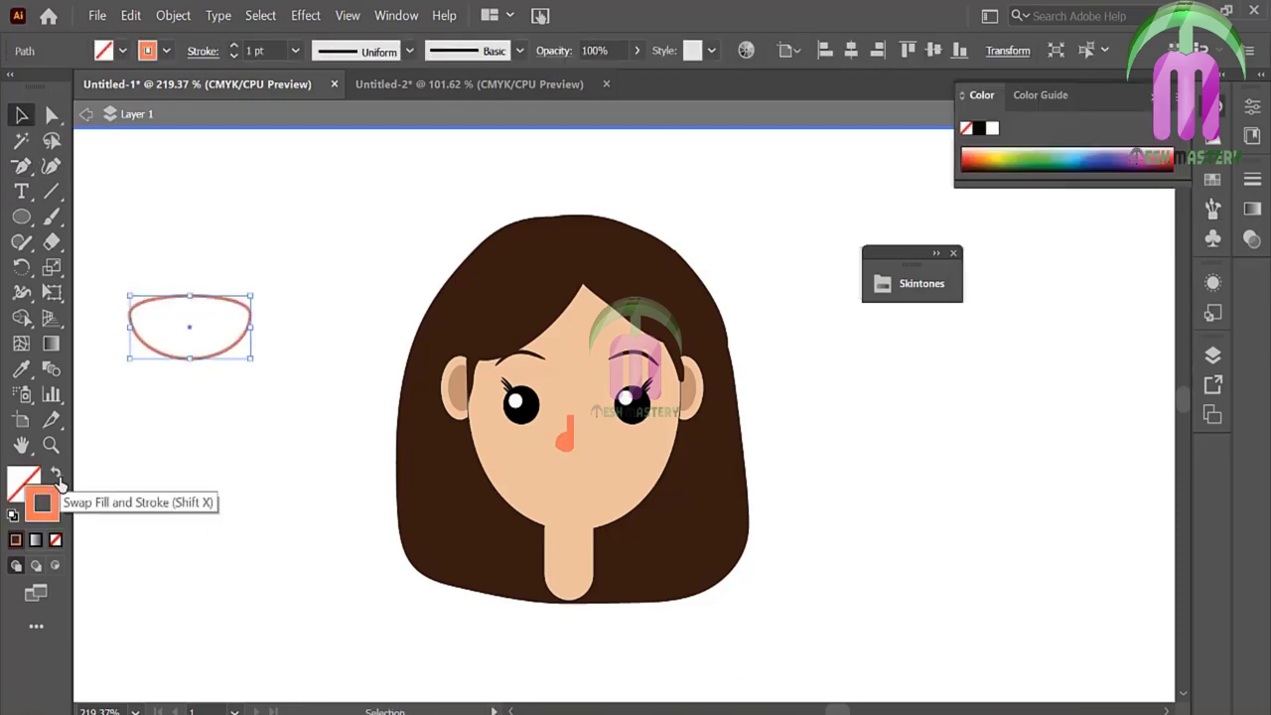
click(296, 51)
click(318, 167)
click(25, 485)
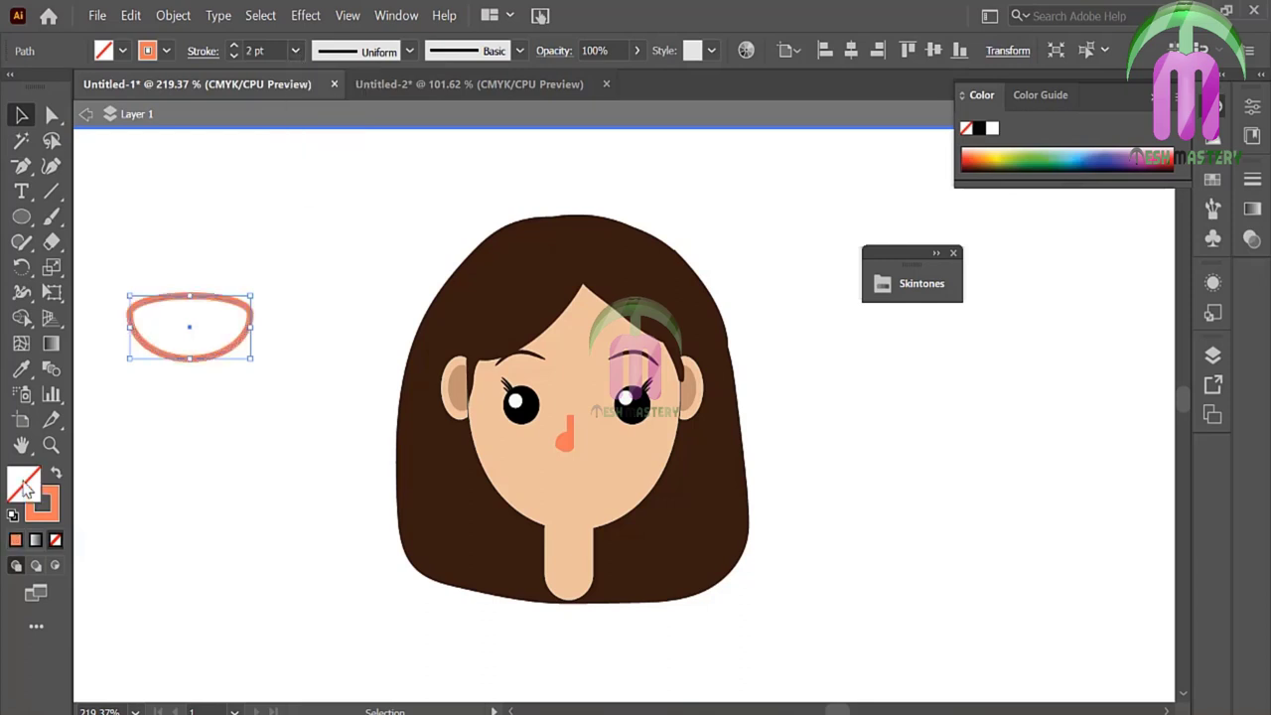
click(992, 128)
Step: Shrink the mouth shape and thin its outline to 1 pt
click(315, 210)
click(164, 283)
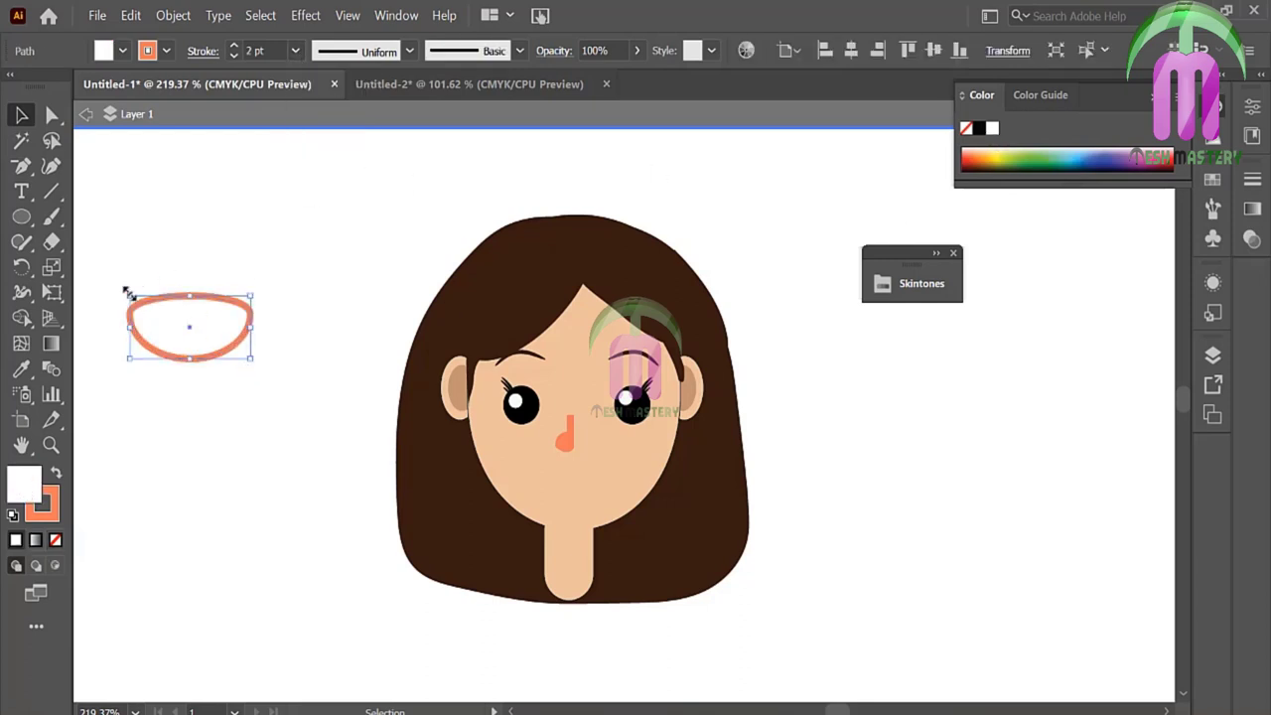
drag(127, 293, 206, 328)
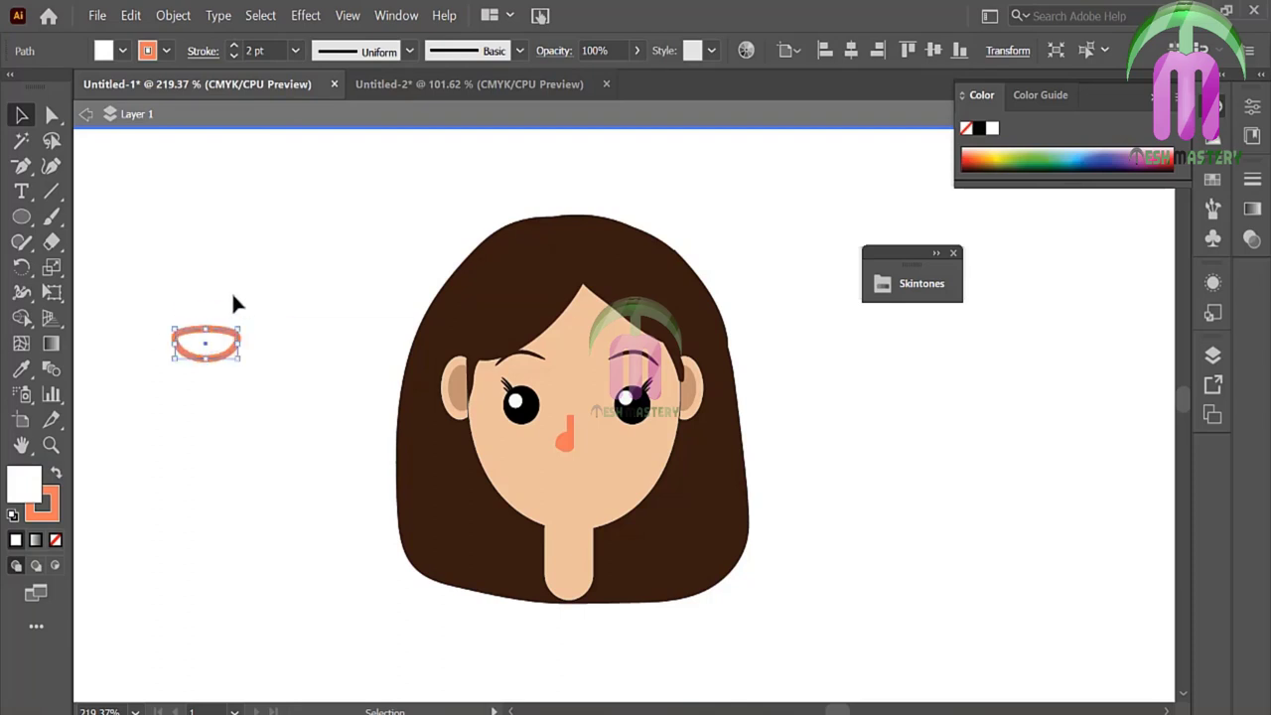
click(290, 50)
click(322, 146)
click(184, 304)
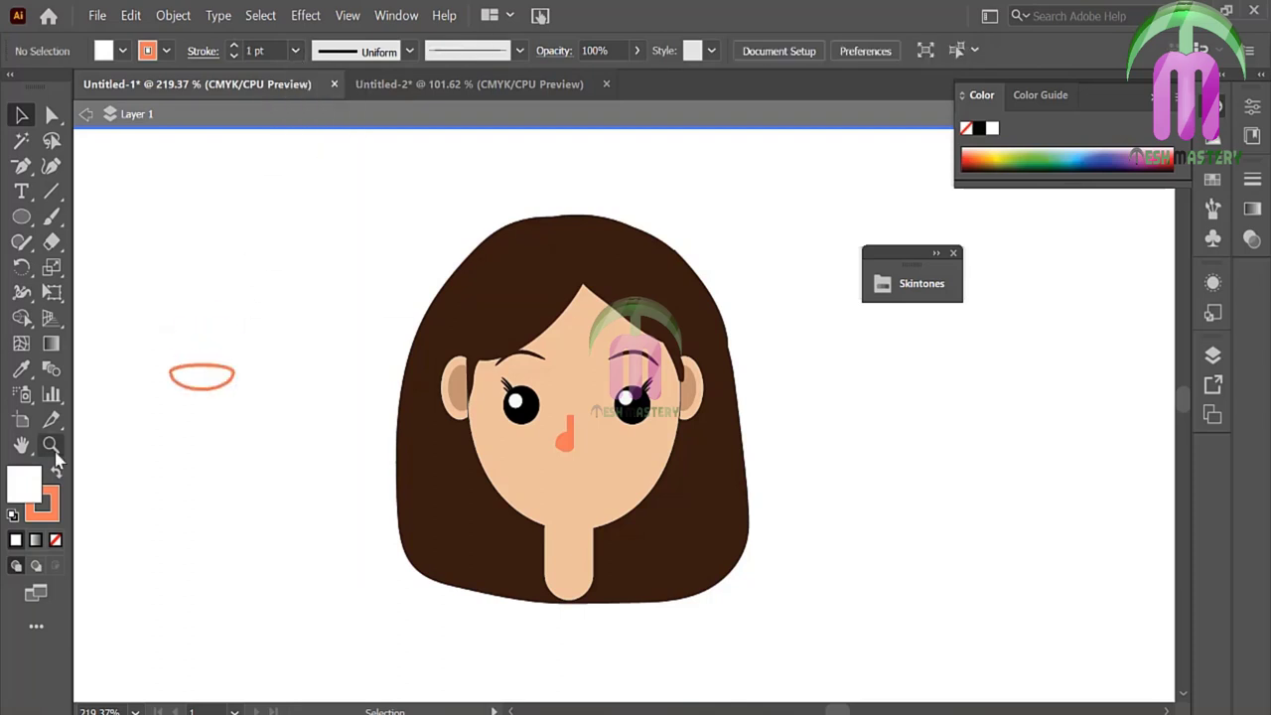
Step: Flatten the mouth's top edge and pull its bottom anchor down into a deep bowl
scroll(184, 304, up, 5)
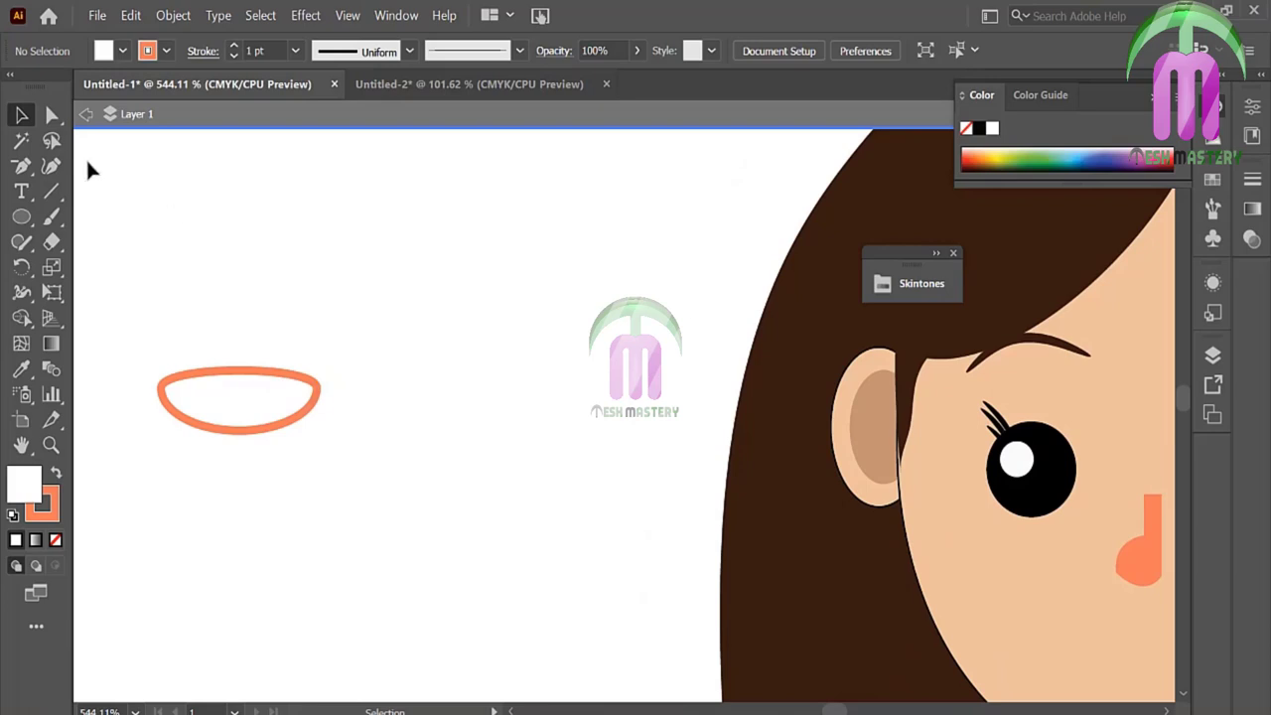
key(a)
click(194, 380)
drag(154, 354, 156, 365)
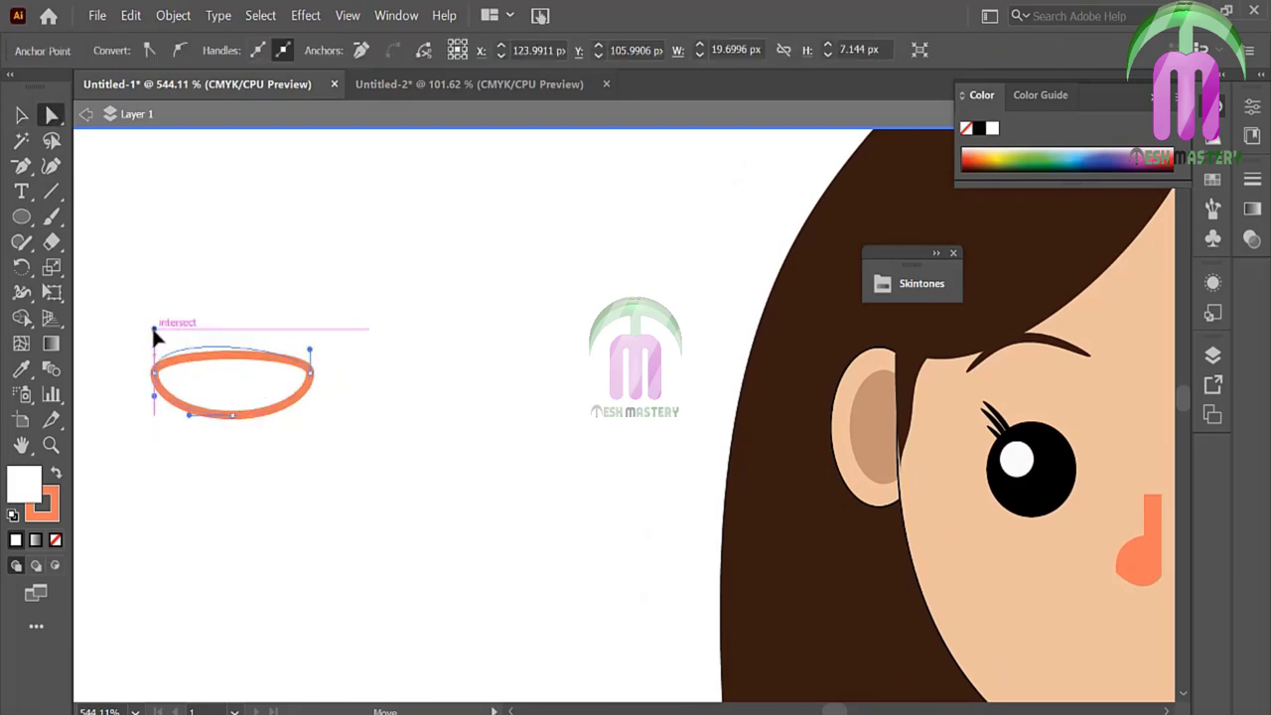
click(316, 389)
click(310, 365)
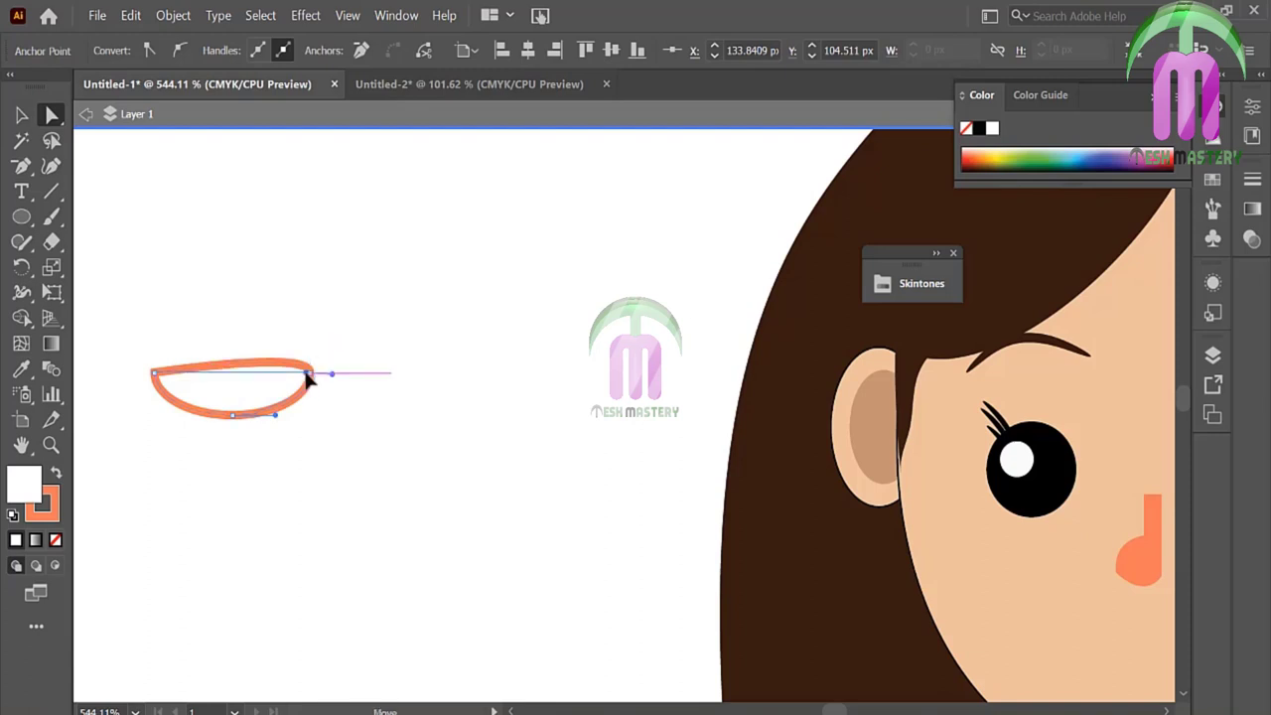
click(228, 470)
drag(227, 472, 232, 507)
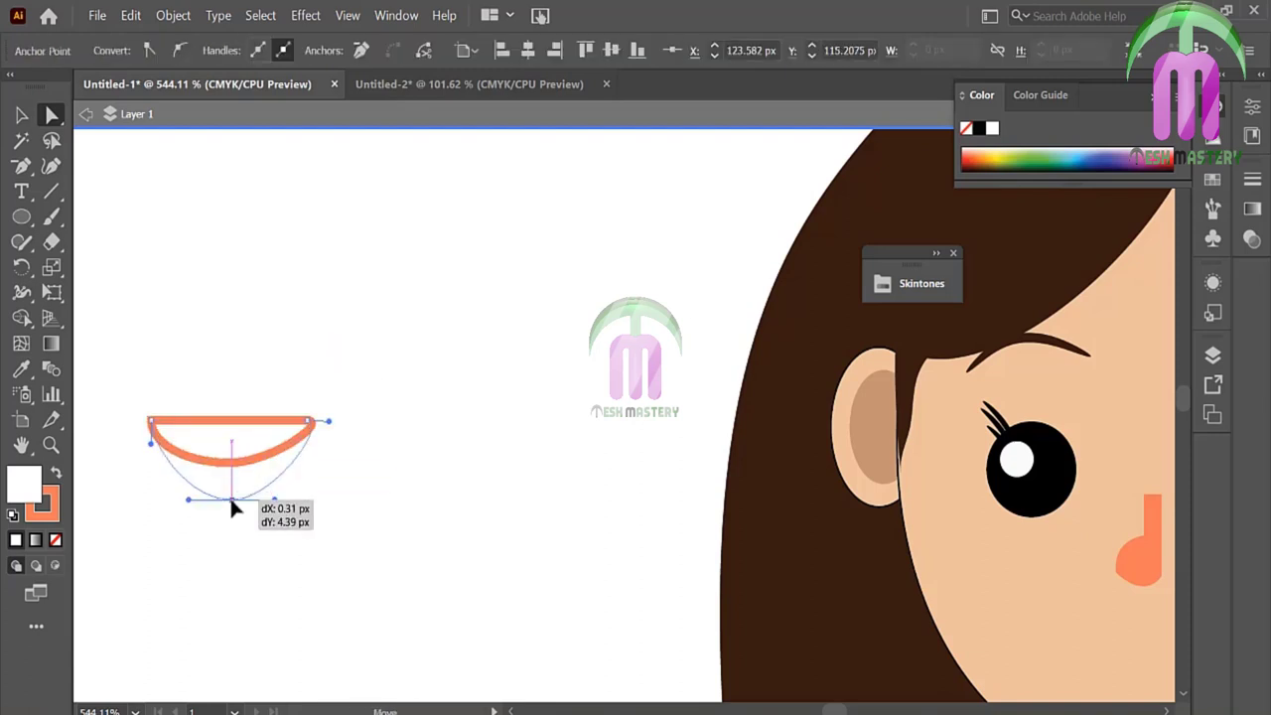
click(293, 571)
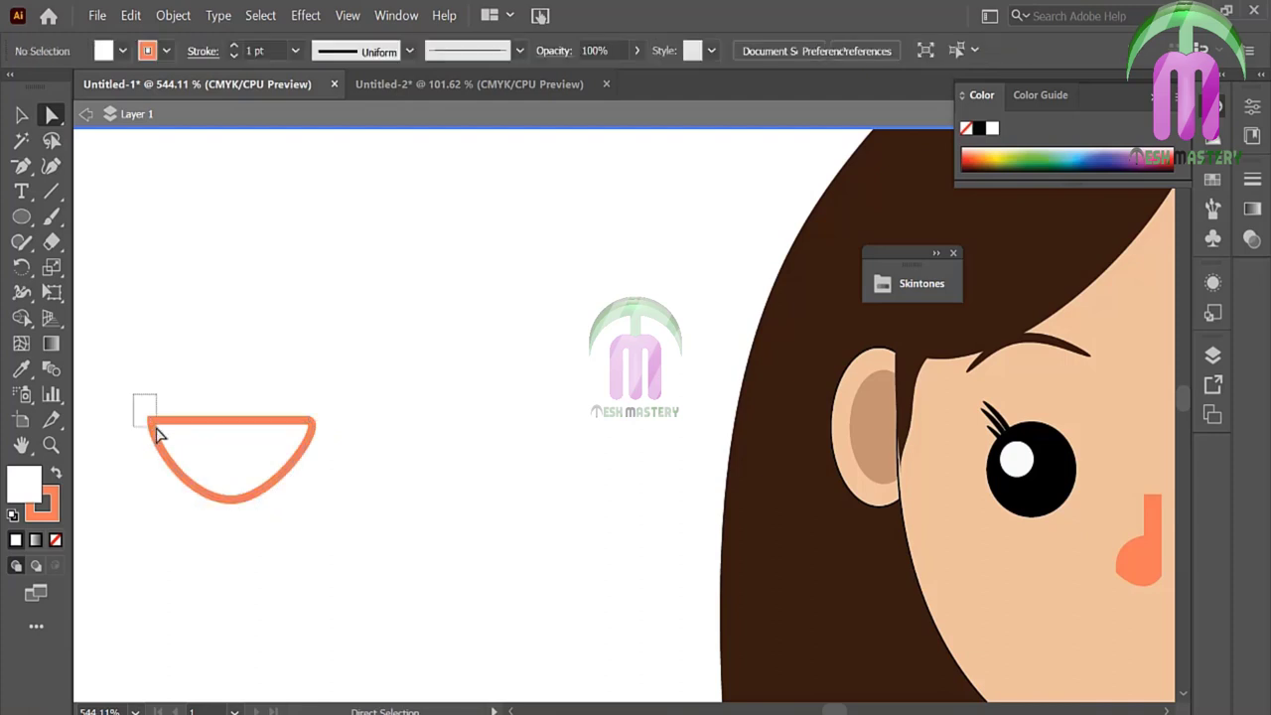
Step: Round the mouth's top-left corner and pull the top-right anchor slightly inward
drag(156, 431, 164, 440)
click(144, 368)
click(297, 445)
click(246, 470)
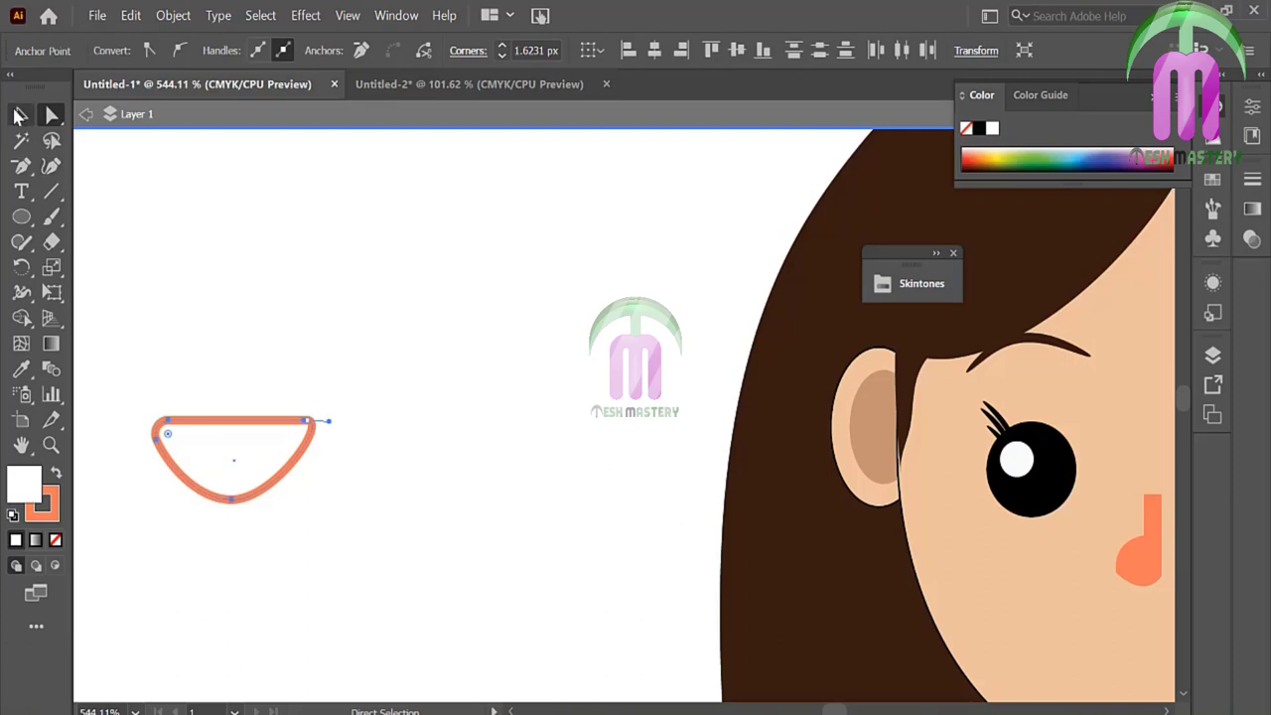
mouse_move(287, 358)
mouse_down()
mouse_move(343, 435)
mouse_move(298, 421)
mouse_up()
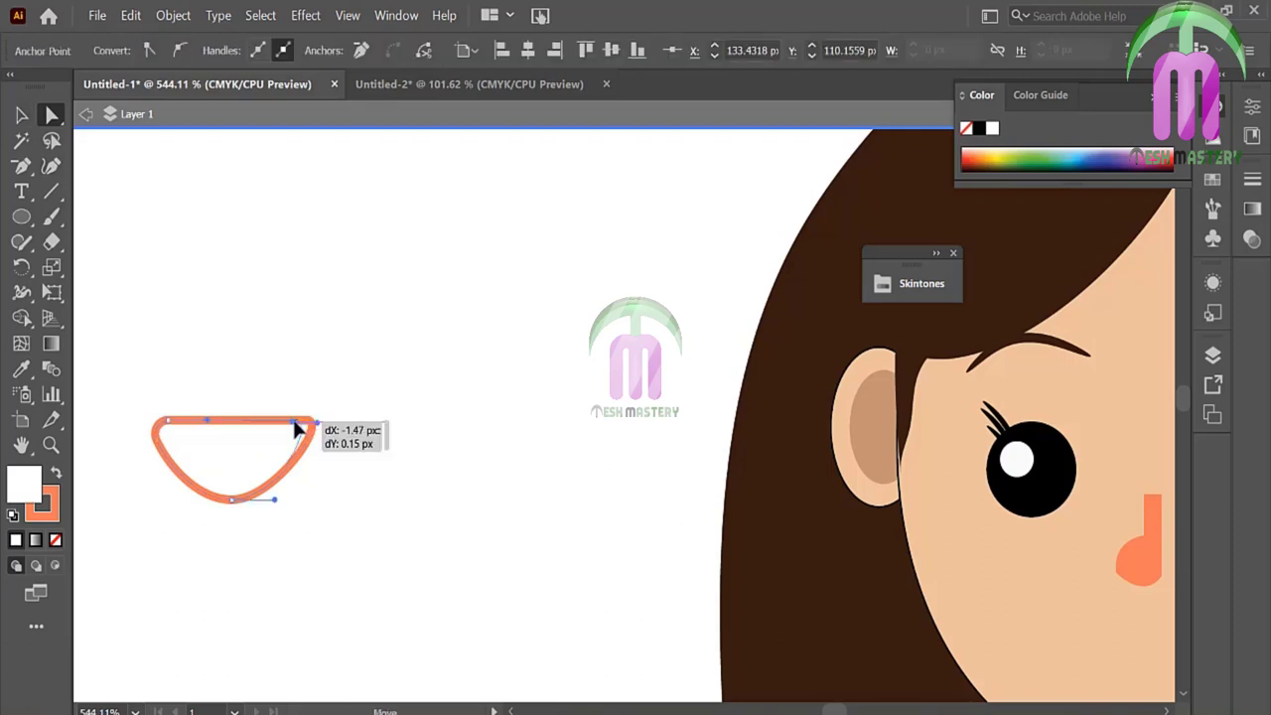
click(355, 406)
Step: Undo the last change and fit the whole artboard in view
key(ctrl+z)
click(193, 289)
key(v)
key(ctrl+0)
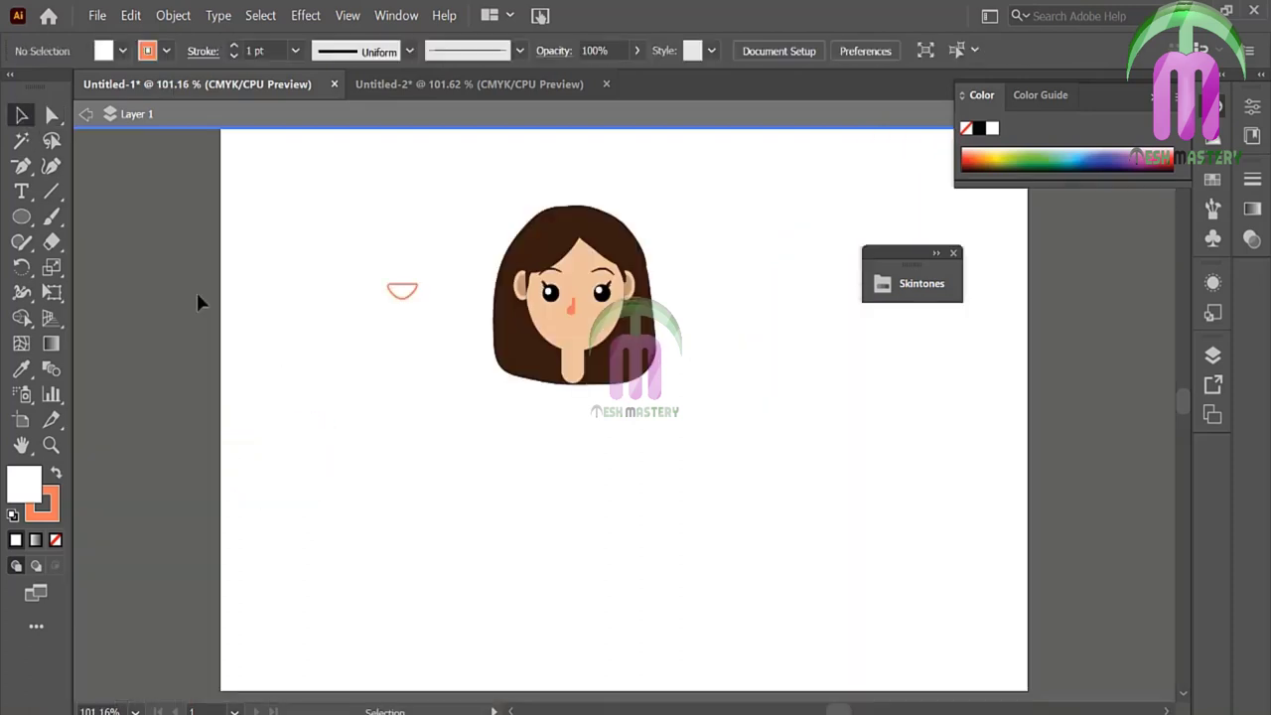
Step: Move the mouth below the nose and draw a small circle filled with the nose's orange
drag(402, 294, 574, 335)
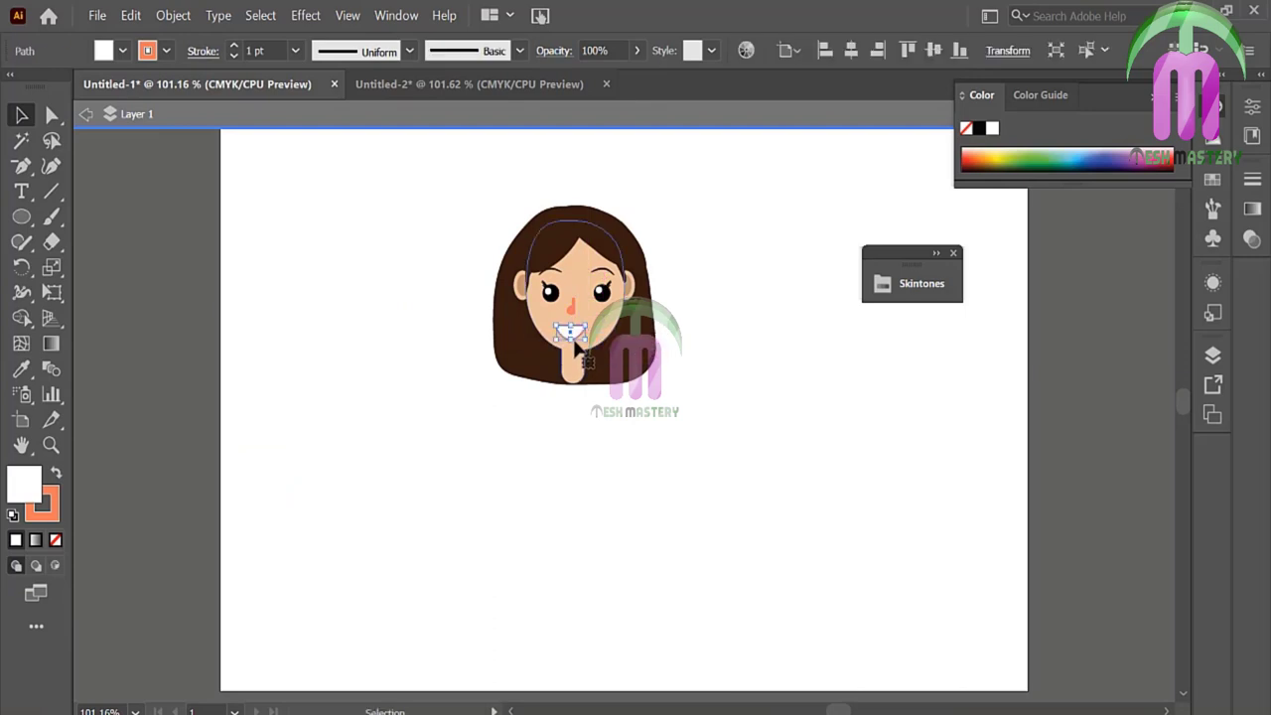
click(339, 321)
key(l)
drag(304, 263, 331, 290)
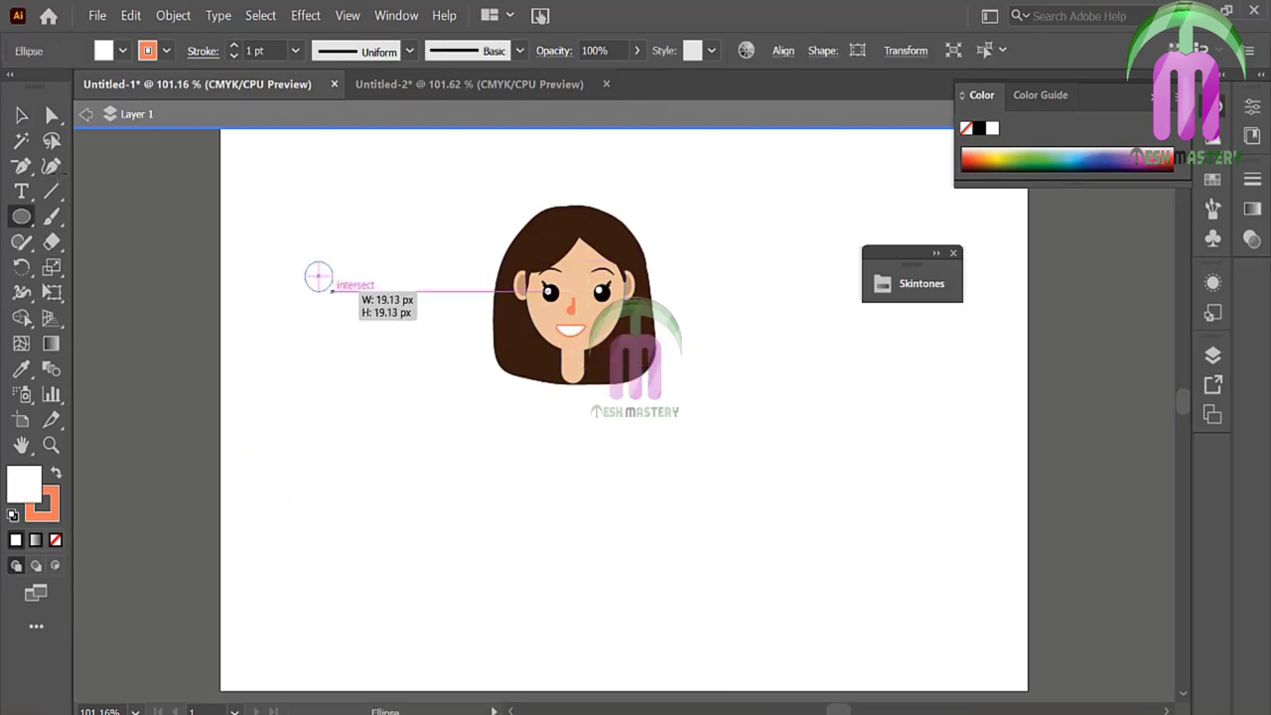
key(i)
click(574, 306)
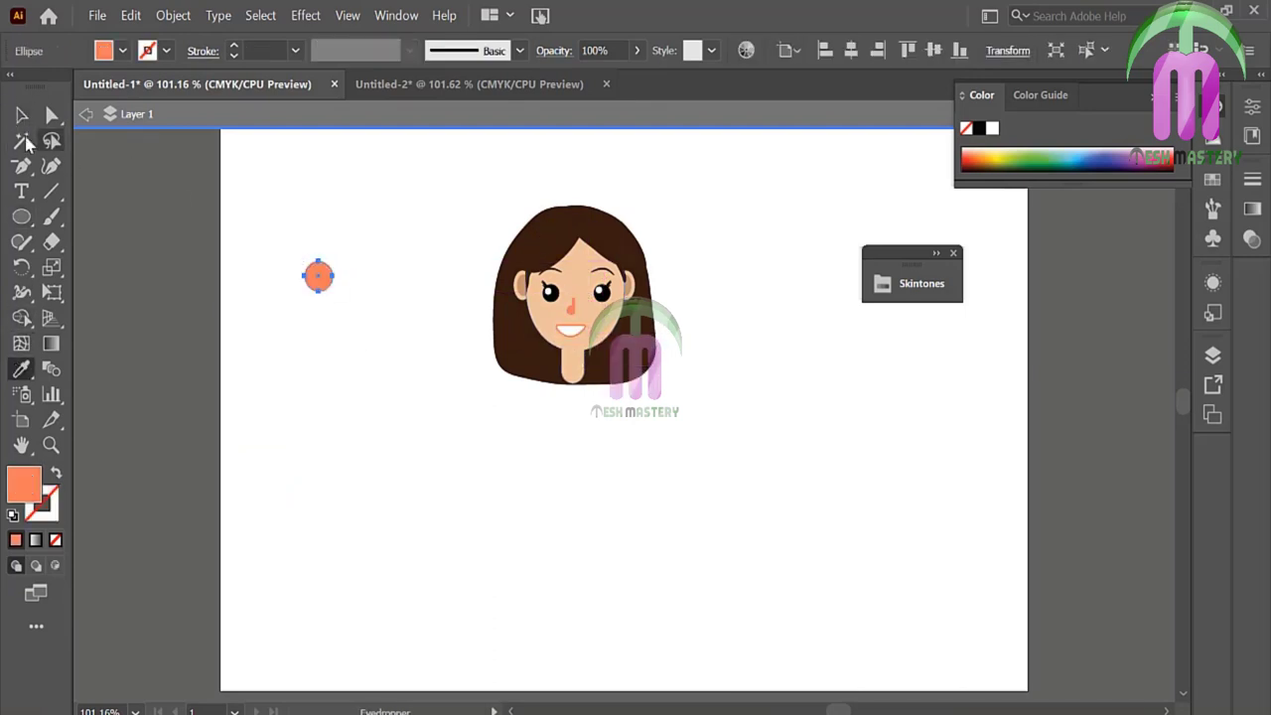
Step: Set the circle to 60% opacity, place it on the left cheek, and copy it onto the right cheek
key(v)
click(229, 231)
click(322, 286)
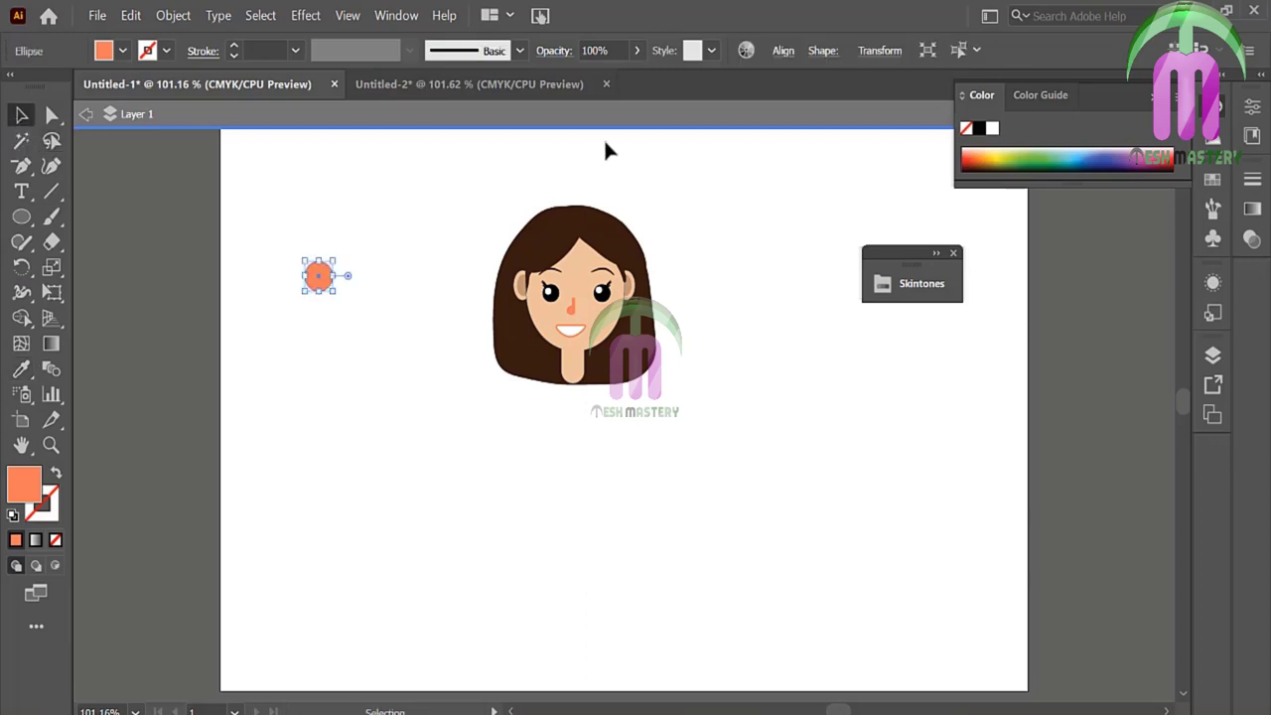
click(606, 81)
mouse_move(318, 276)
mouse_down()
mouse_move(524, 306)
mouse_move(509, 296)
mouse_move(601, 324)
mouse_up()
click(493, 316)
click(430, 340)
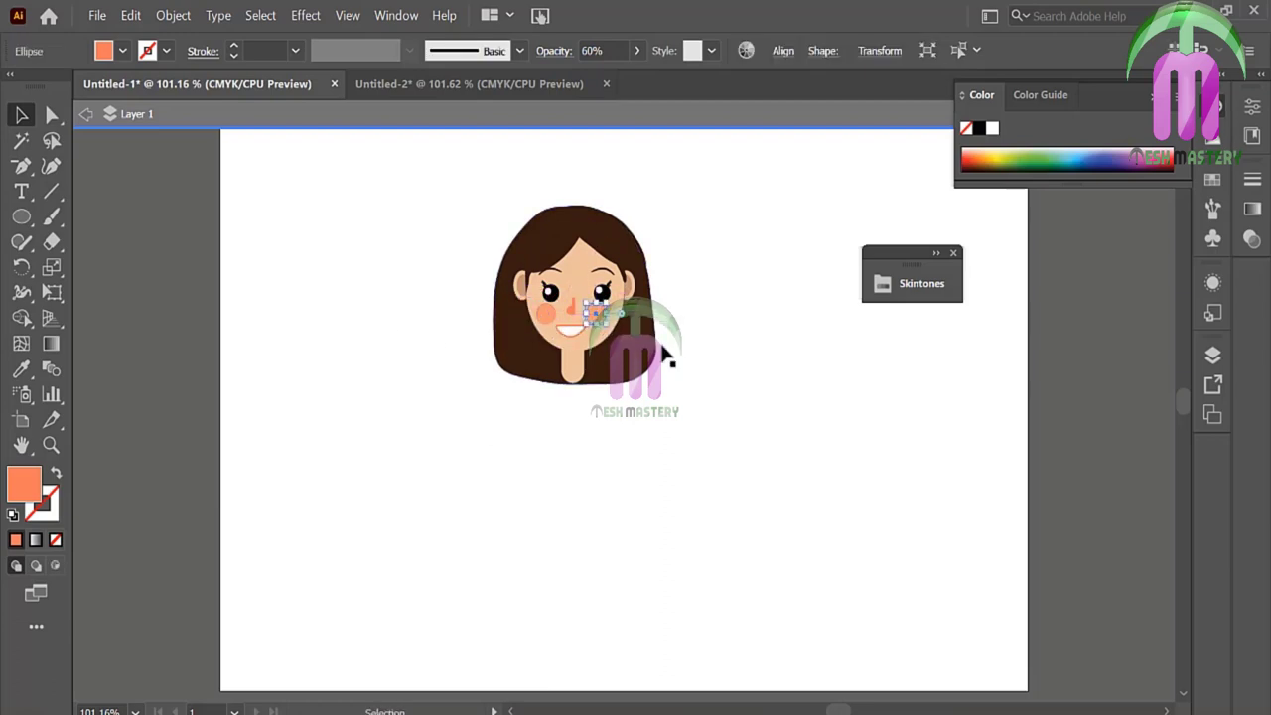
click(730, 392)
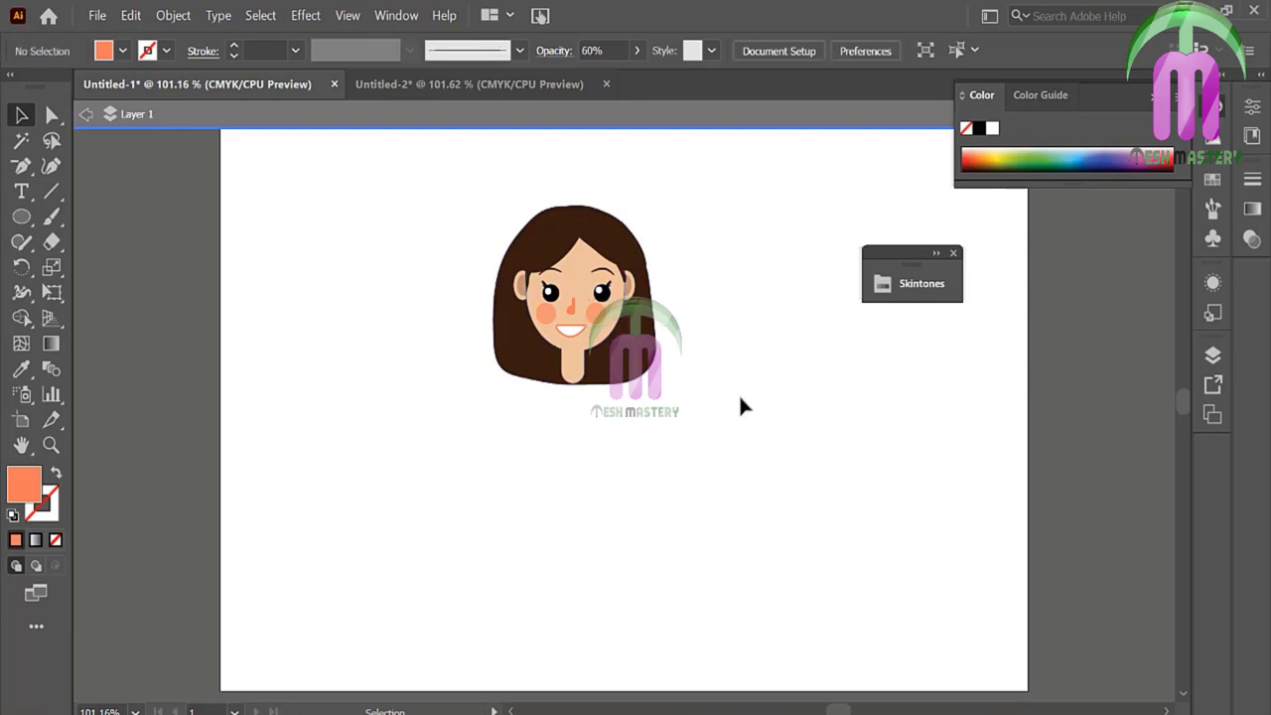
Step: Shrink the right cheek blush slightly and fine-tune both blush positions
key(ctrl+plus)
click(600, 279)
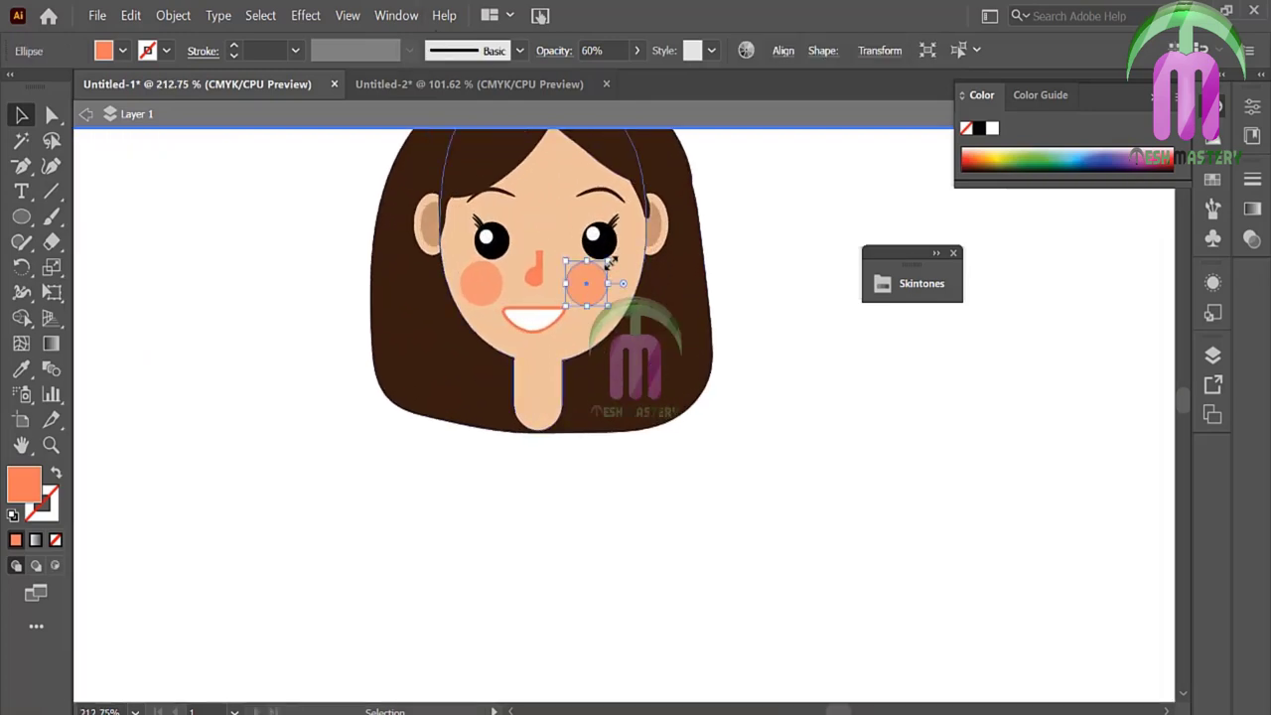
mouse_move(609, 261)
mouse_down()
mouse_move(593, 298)
mouse_move(582, 289)
mouse_up()
click(732, 304)
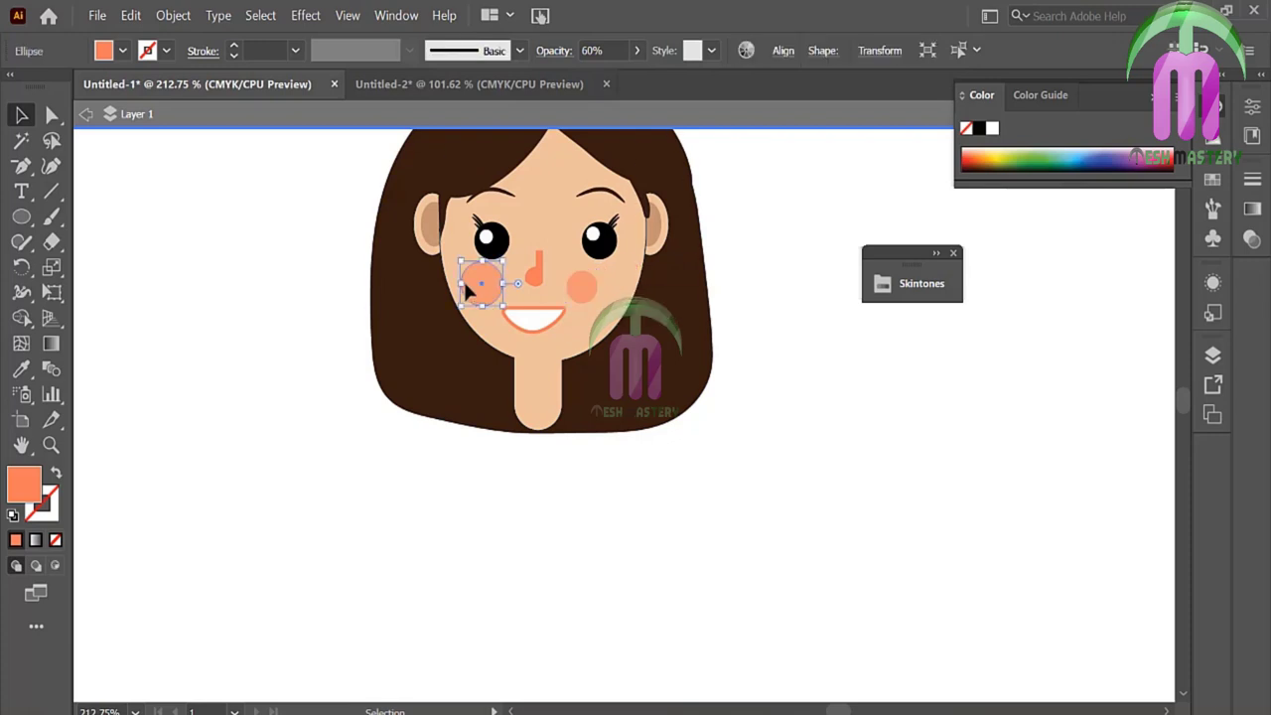
drag(462, 279, 505, 291)
Step: Nudge one of the hair outline's anchors to start reshaping its edge
key(ctrl+0)
key(a)
click(508, 287)
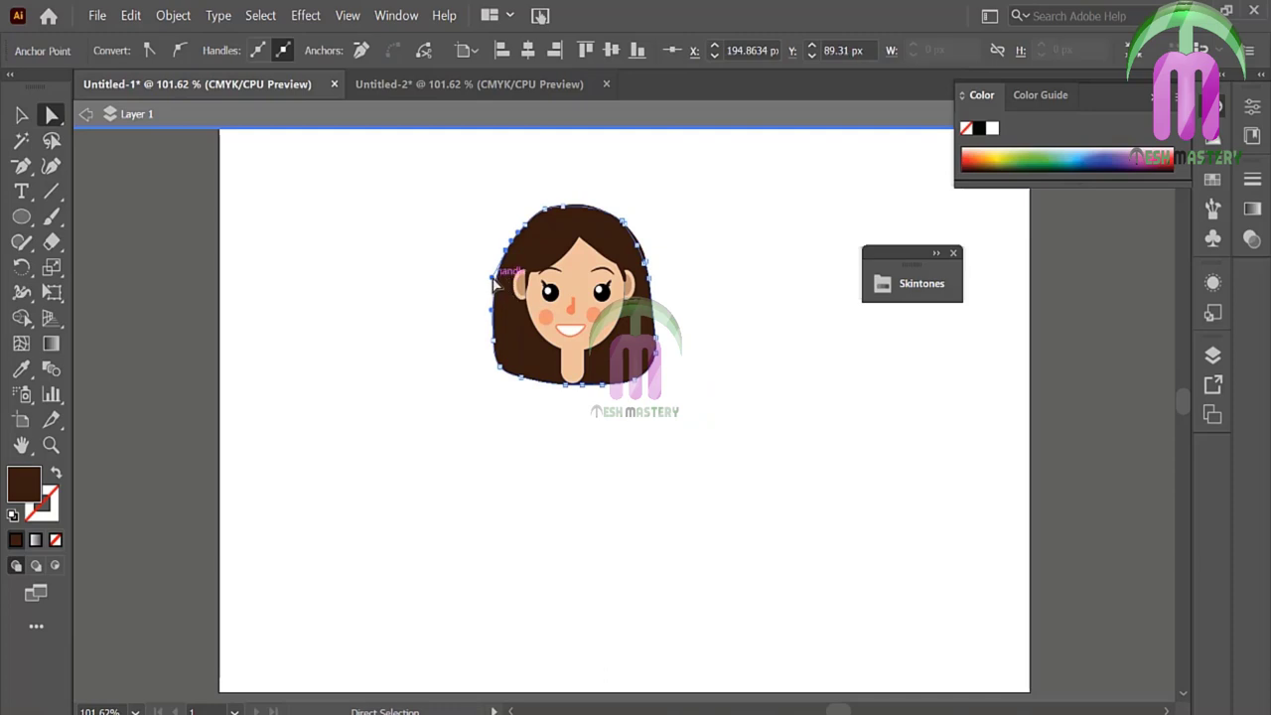
click(431, 279)
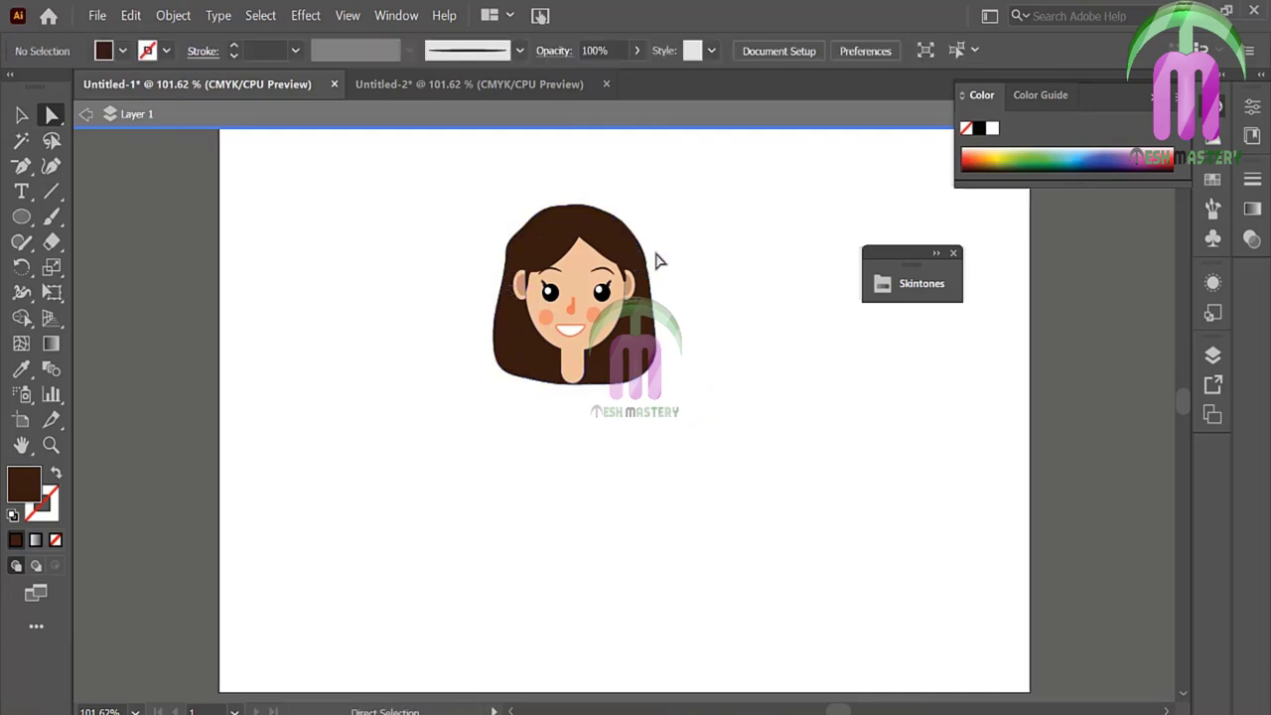
click(647, 285)
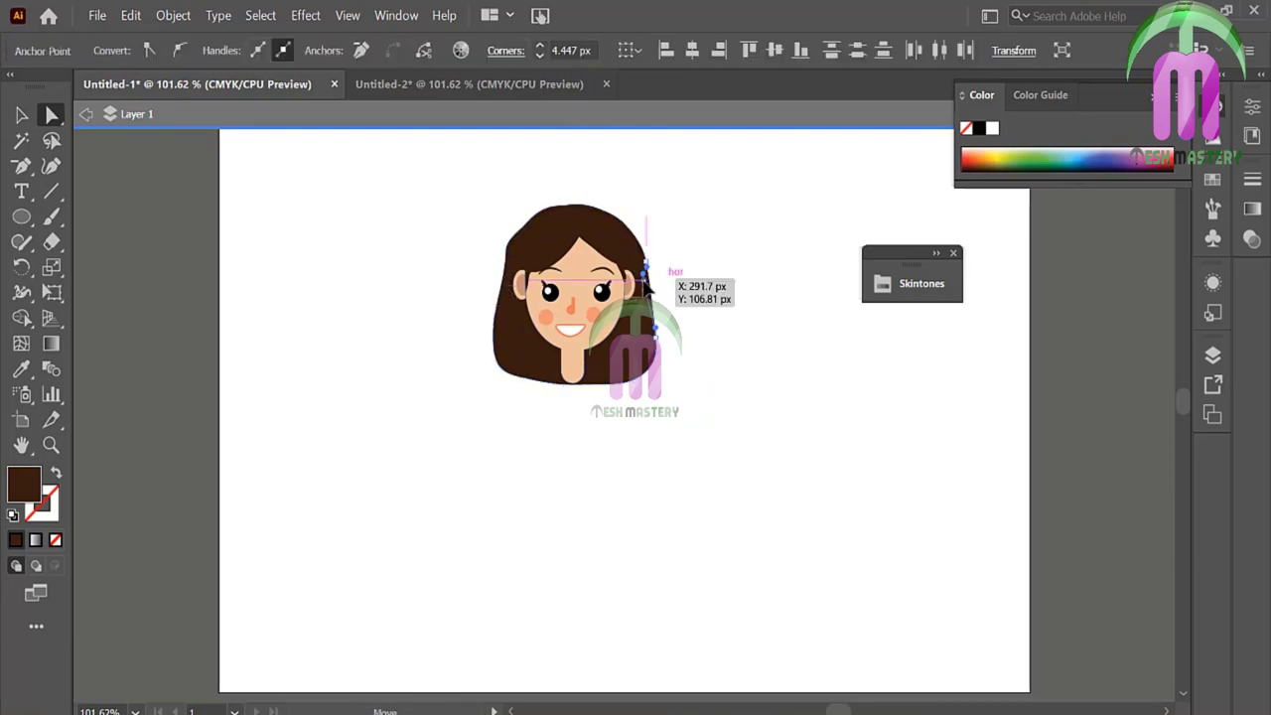
click(678, 297)
drag(515, 256, 517, 257)
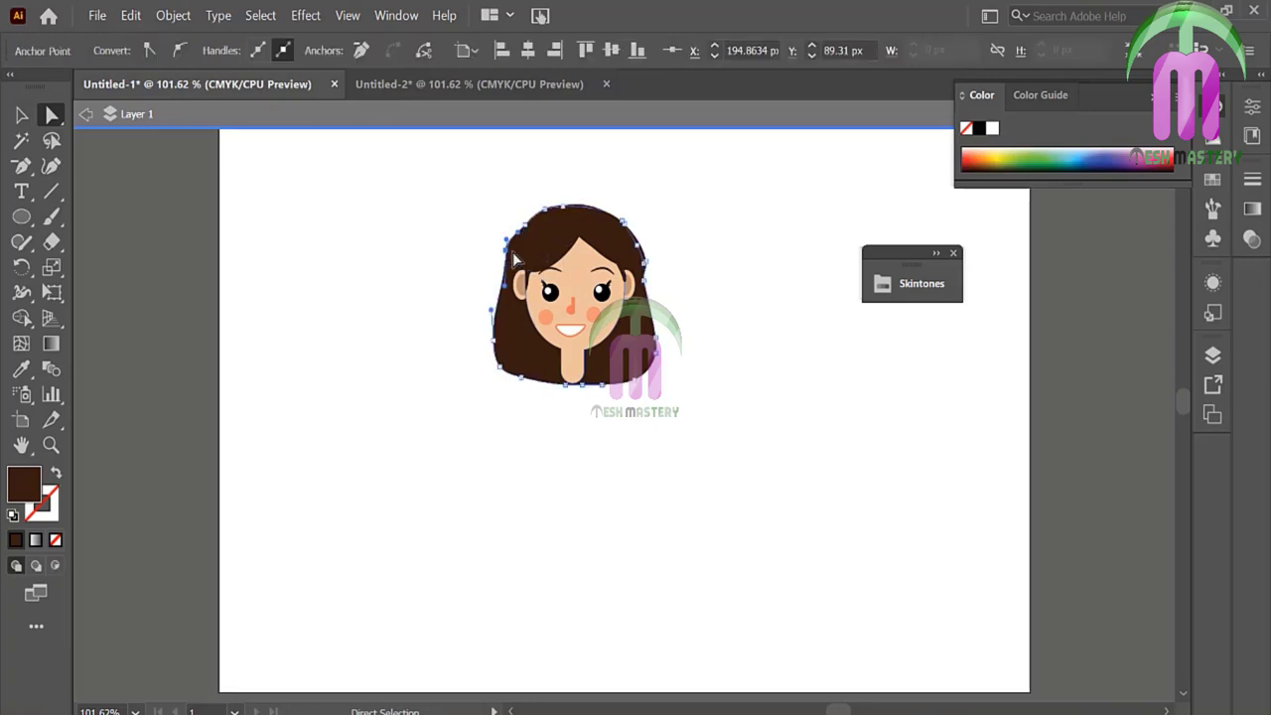
click(473, 243)
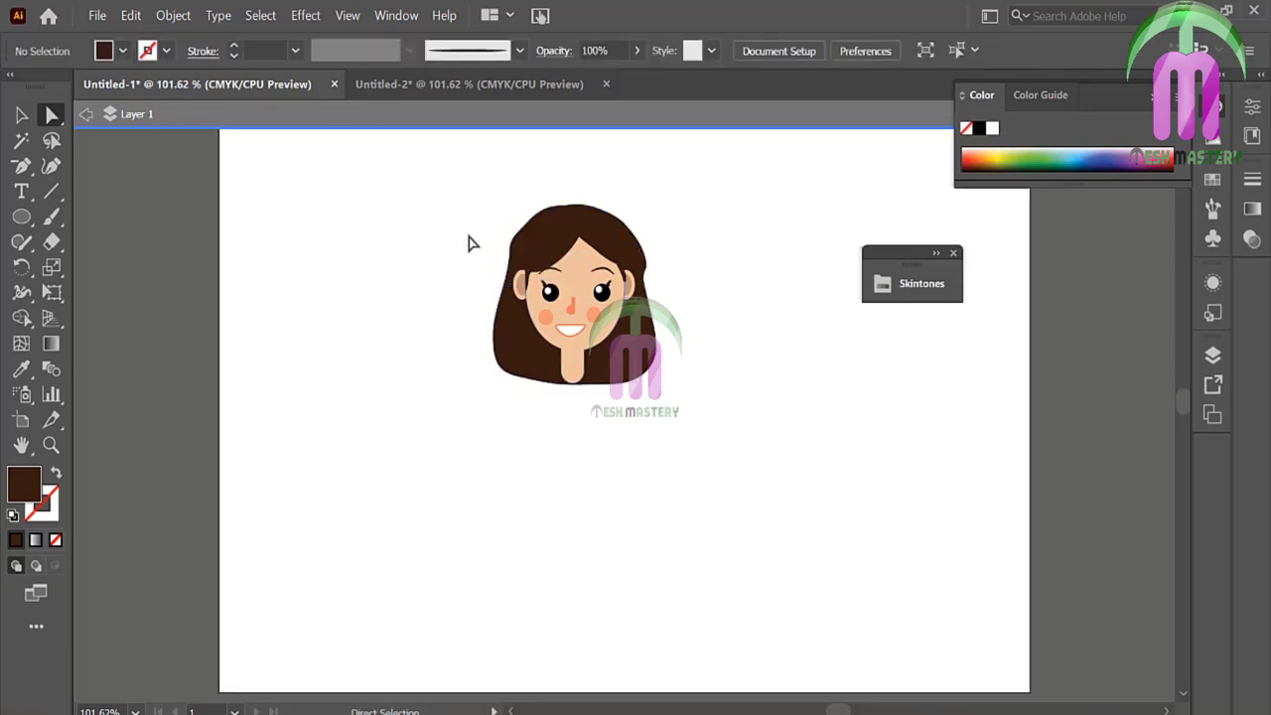
Step: Reshape the hair's top-left curve and smooth its right edge
scroll(575, 293, up, 3)
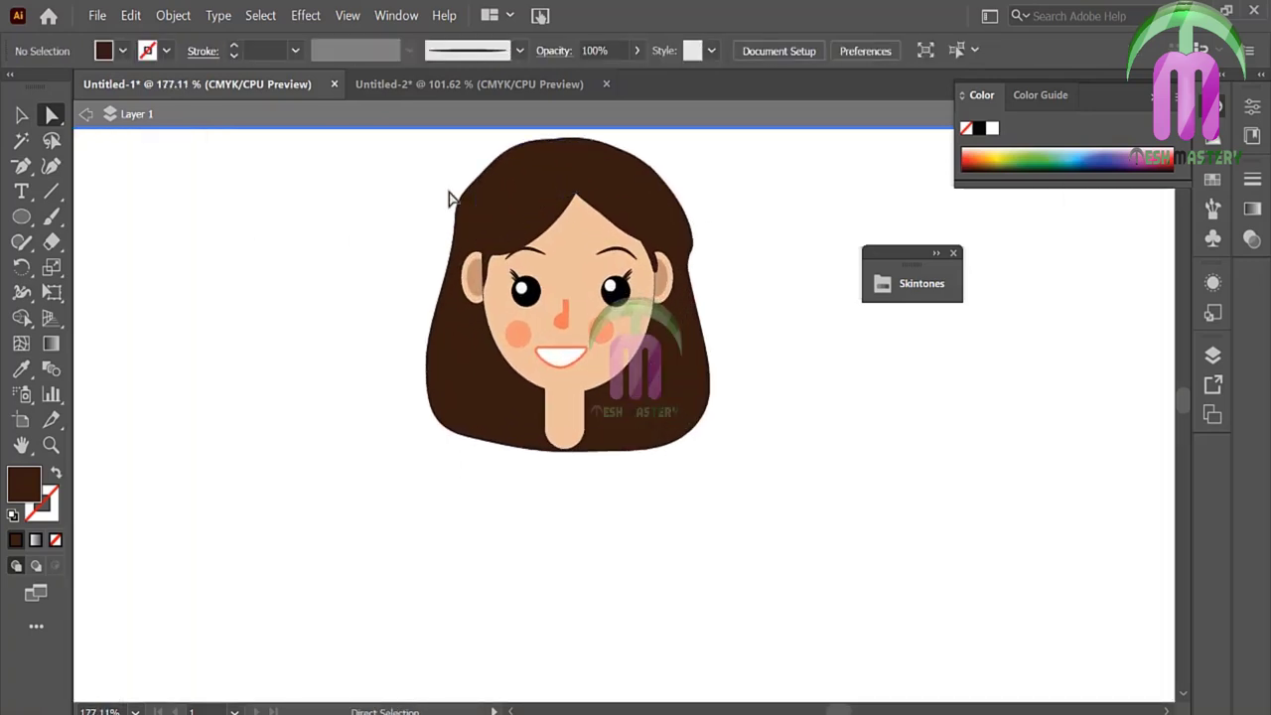
click(474, 223)
drag(456, 199, 425, 262)
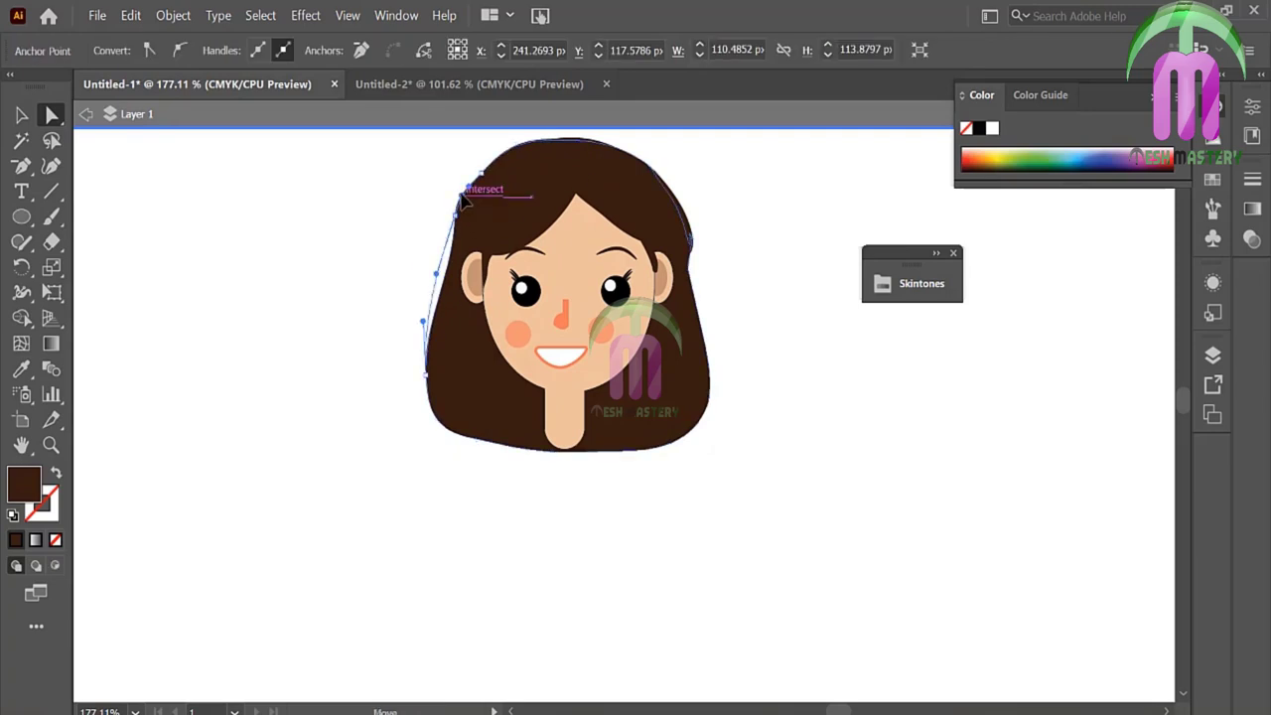
click(363, 251)
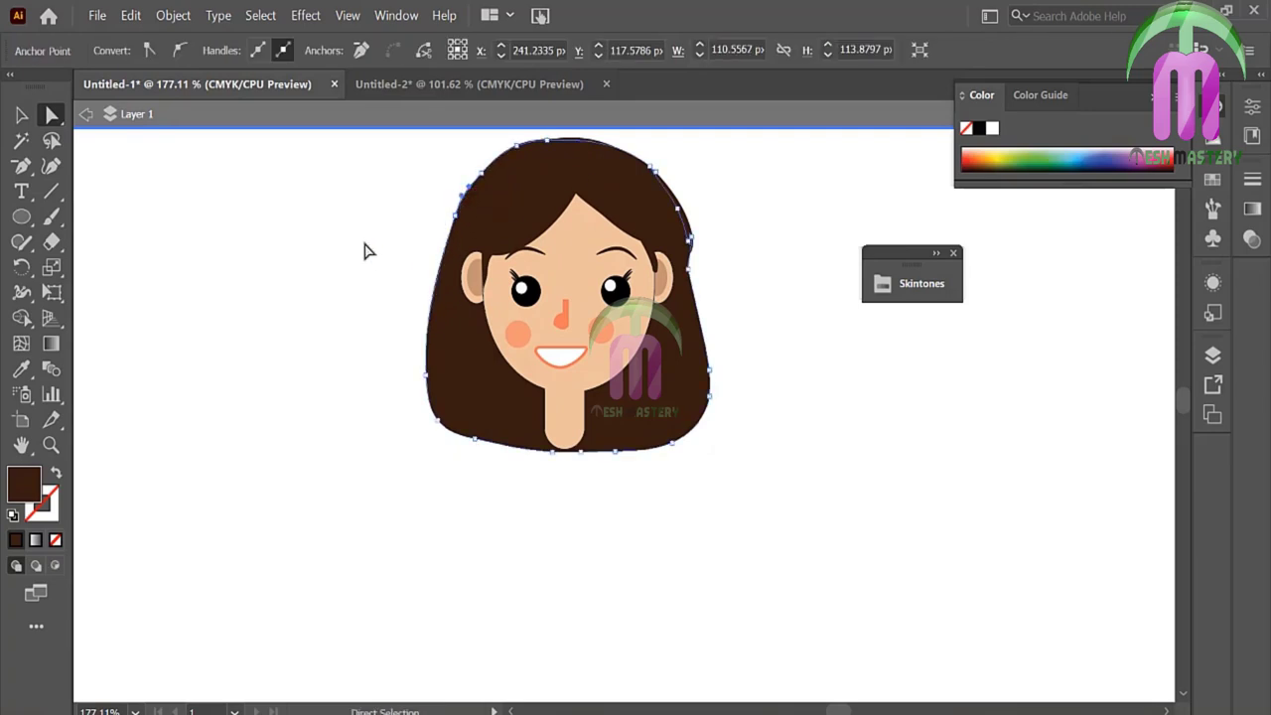
click(692, 263)
drag(689, 248, 698, 260)
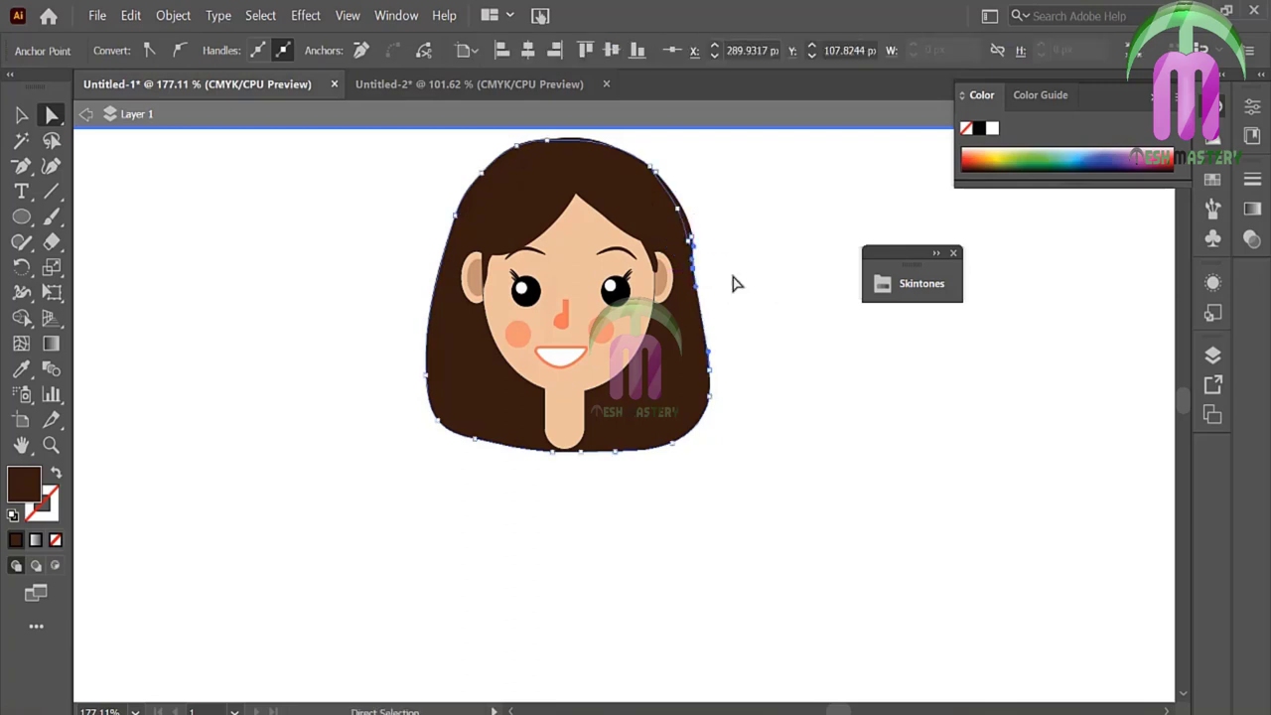
click(186, 459)
Step: Pen-draw a band across the neck and fill it with the nose's orange
click(27, 171)
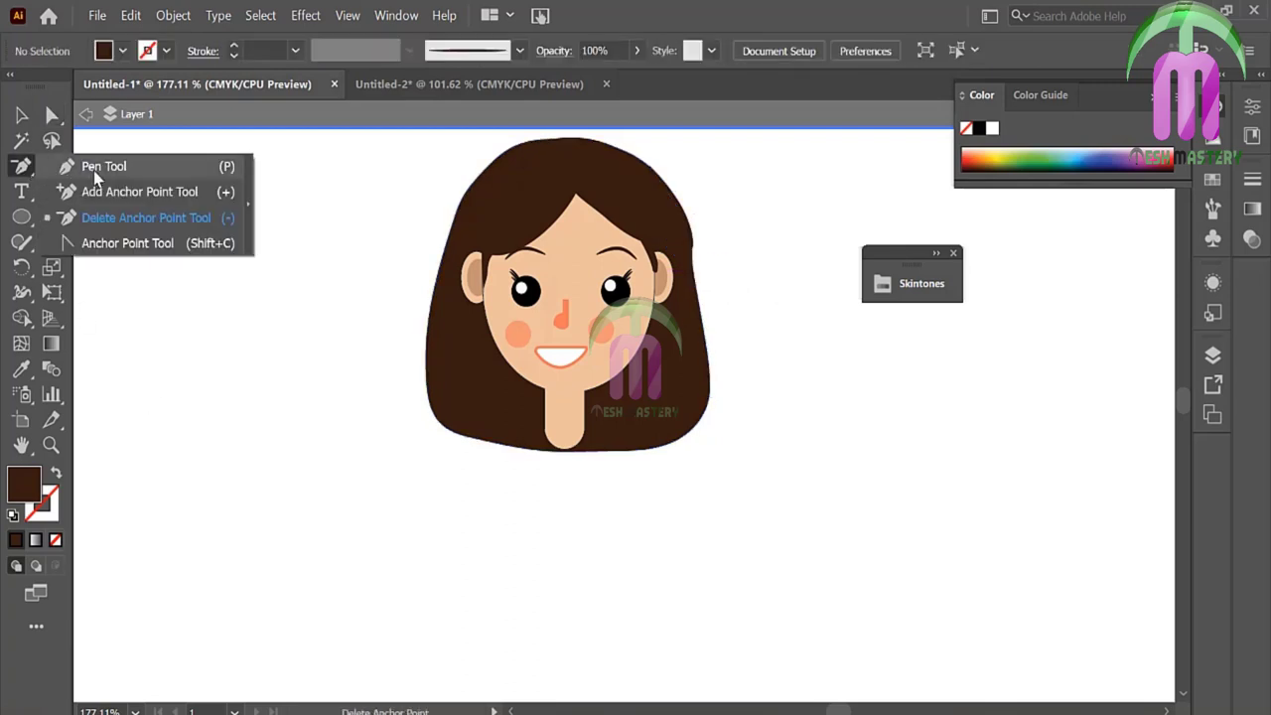
click(59, 164)
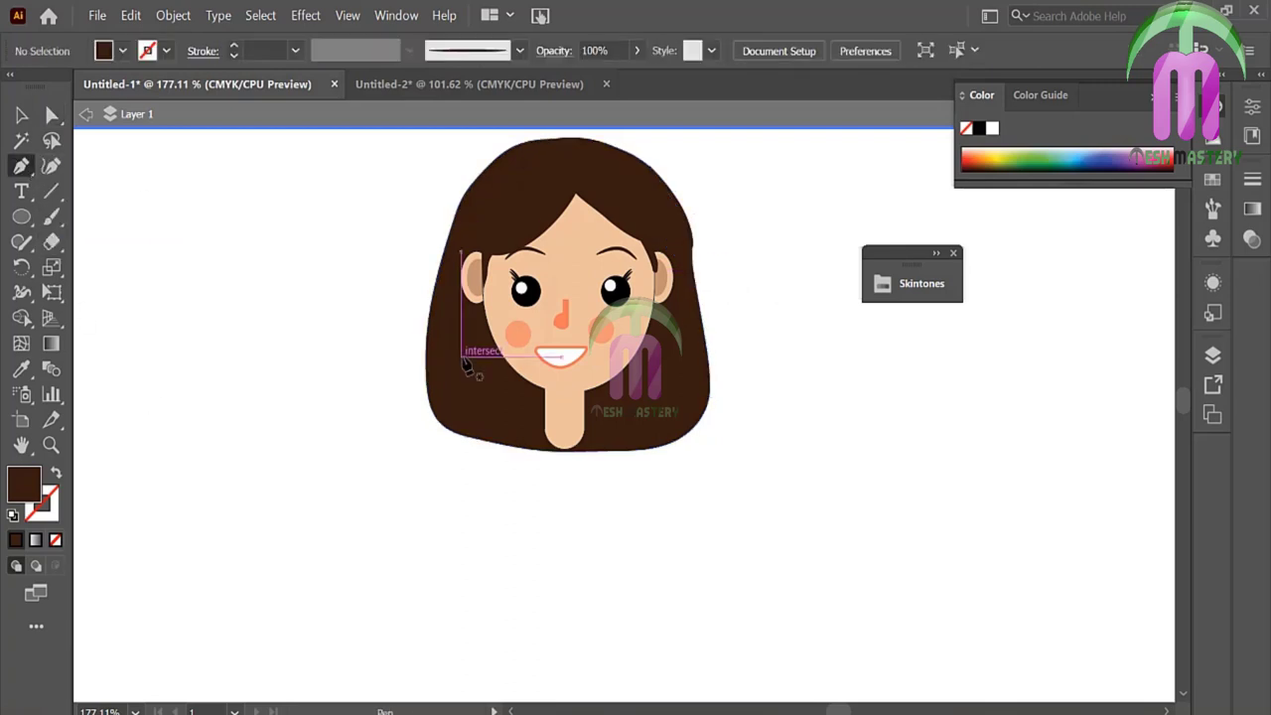
click(545, 408)
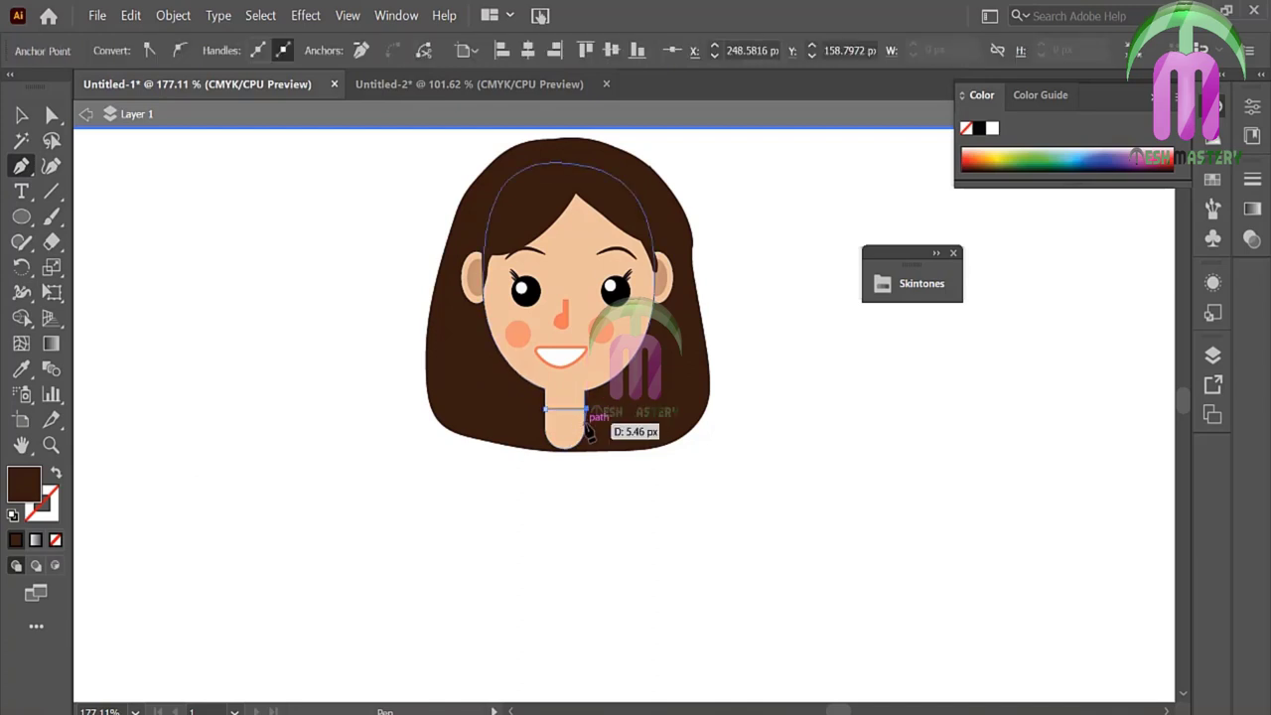
click(586, 409)
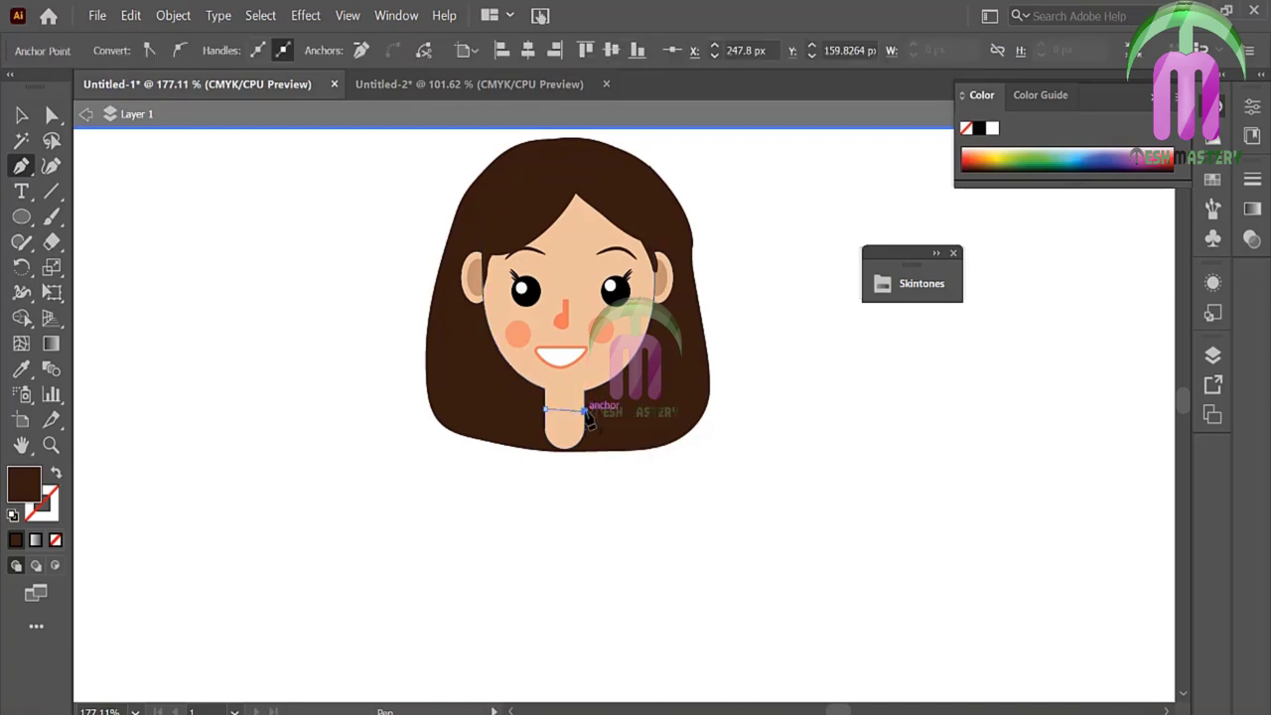
click(586, 428)
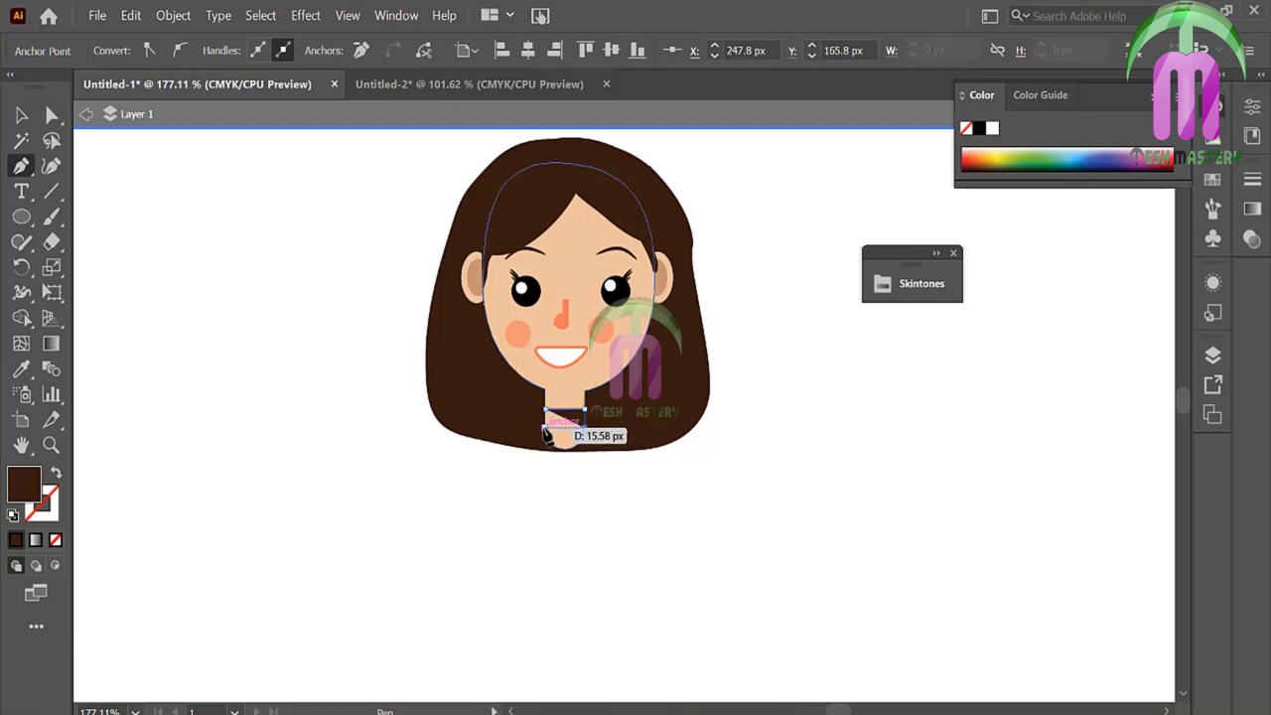
click(559, 429)
key(i)
click(561, 319)
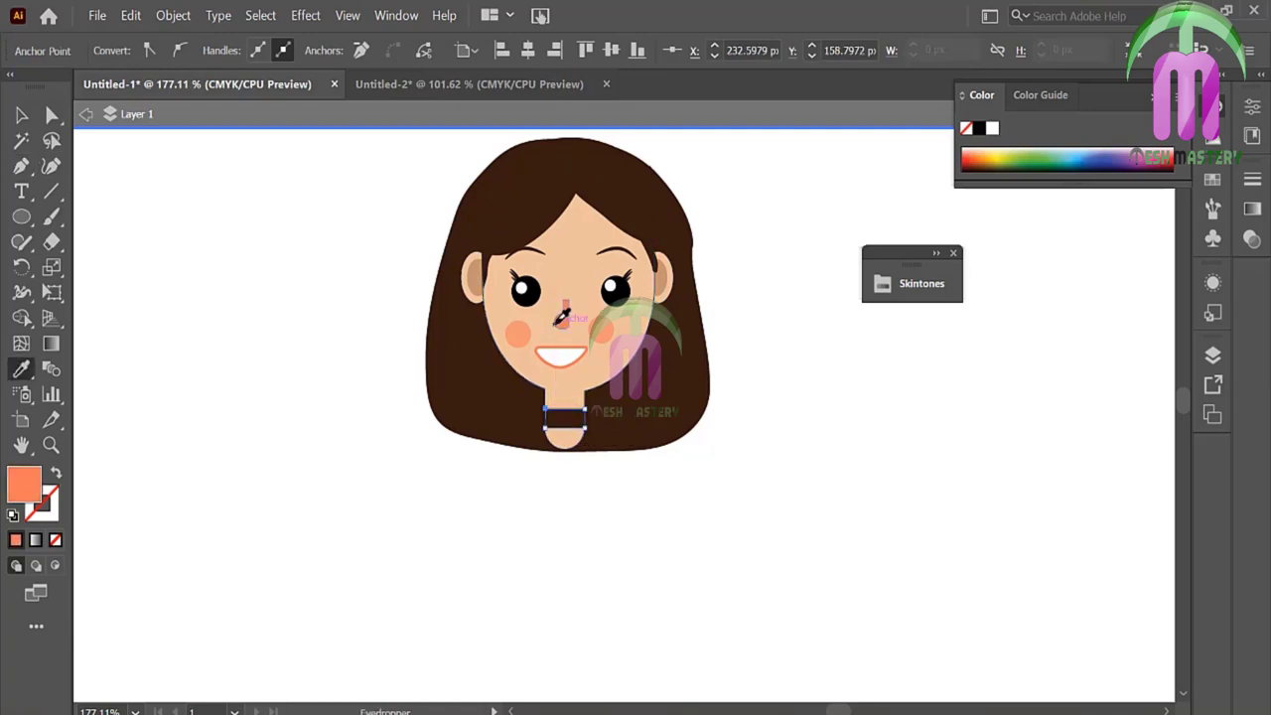
Step: Extend the neck path with a curved bottom segment and close it at the start point
key(ctrl+shift+a)
key(p)
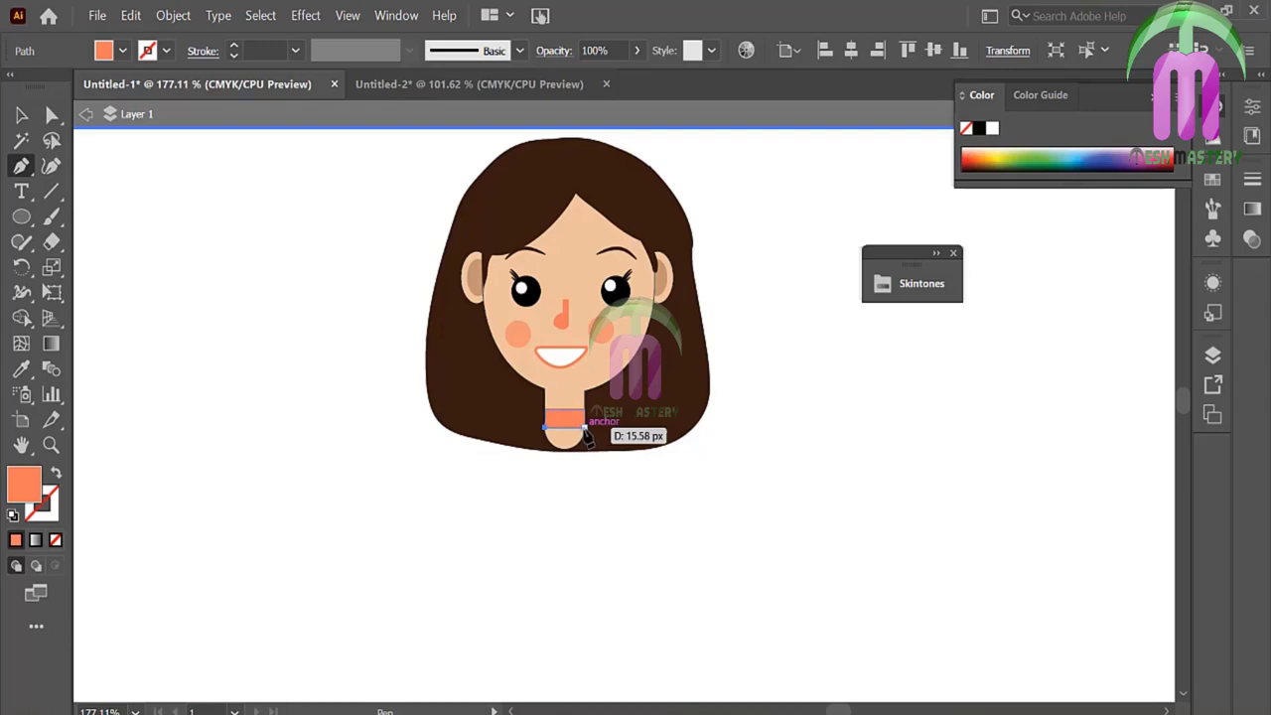
click(585, 429)
drag(563, 449, 570, 461)
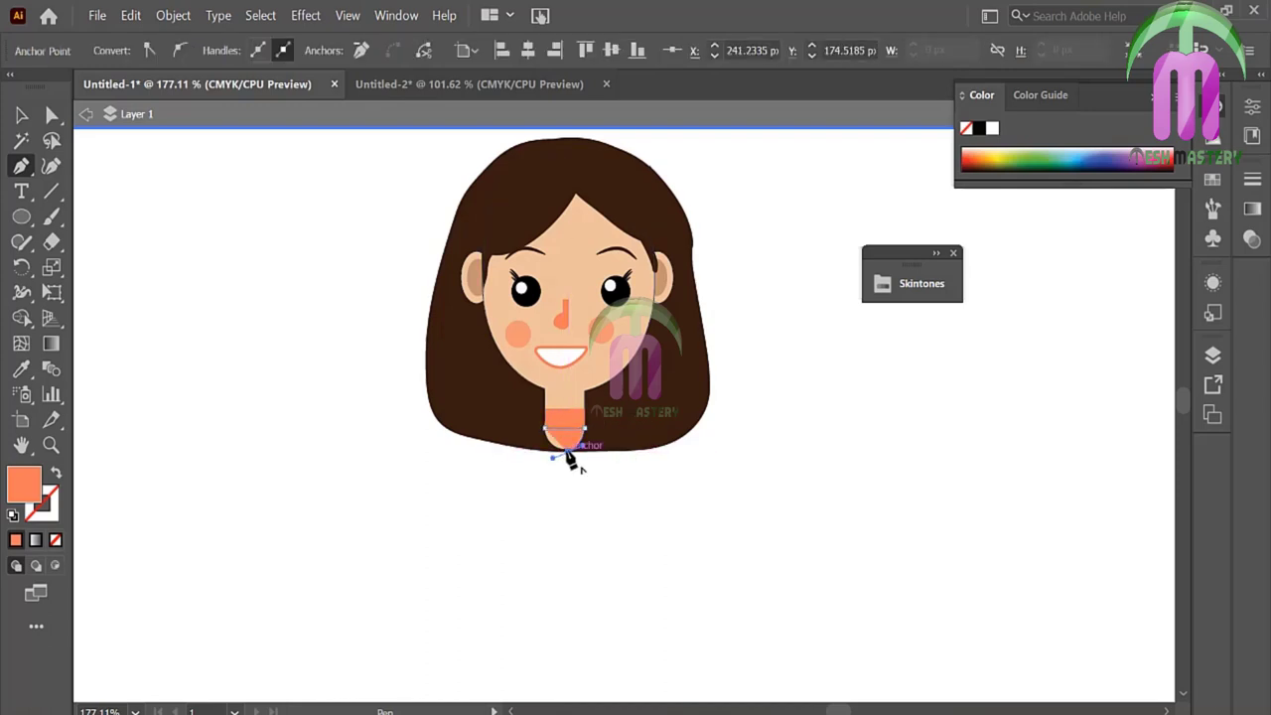
drag(544, 430, 538, 459)
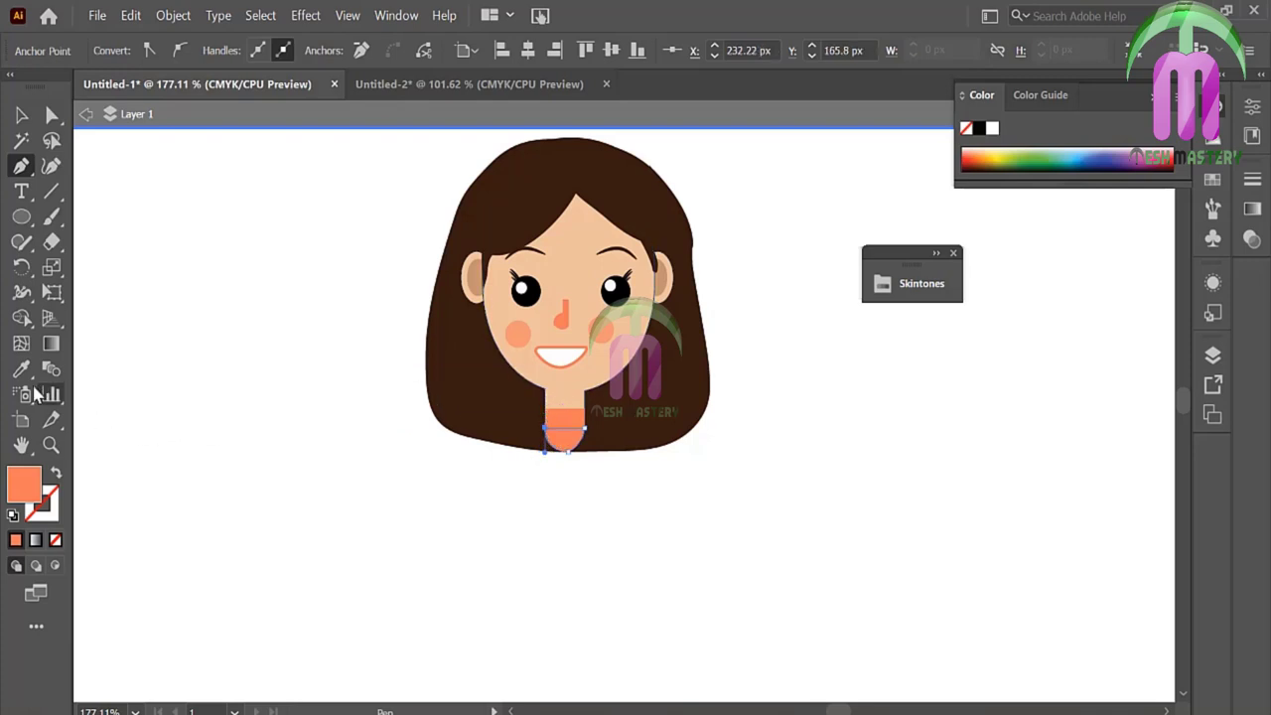
Step: Change the neck fill to the lighter peach F2A694
double_click(28, 487)
drag(531, 241, 477, 242)
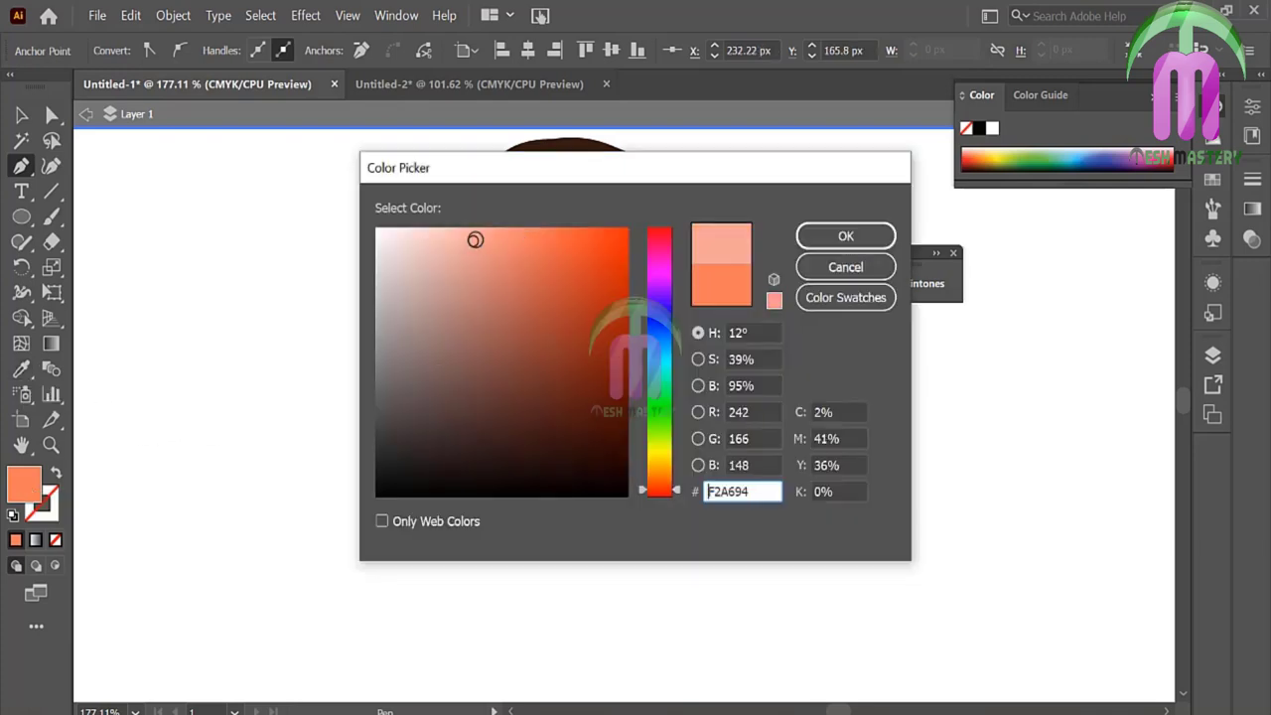
key(Return)
ctrl+click(172, 252)
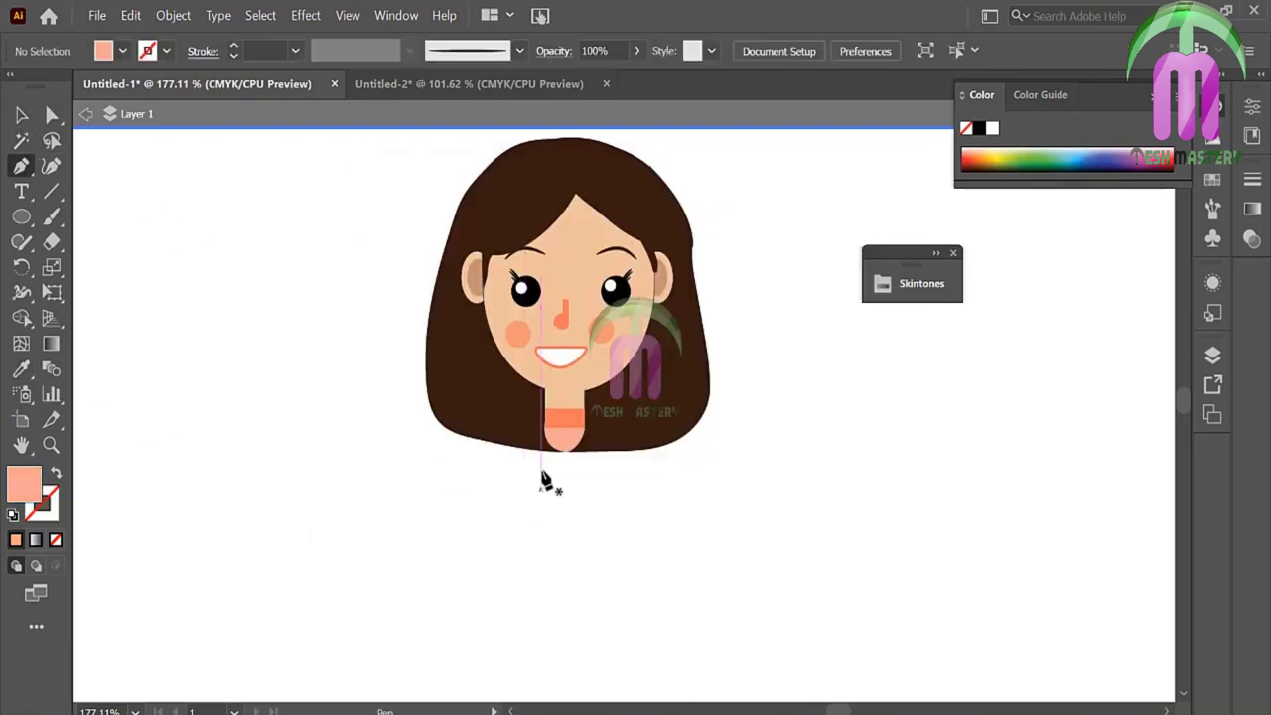
Step: Pen-draw a tall trapezoid below the neck for the top
drag(545, 434, 517, 623)
click(515, 682)
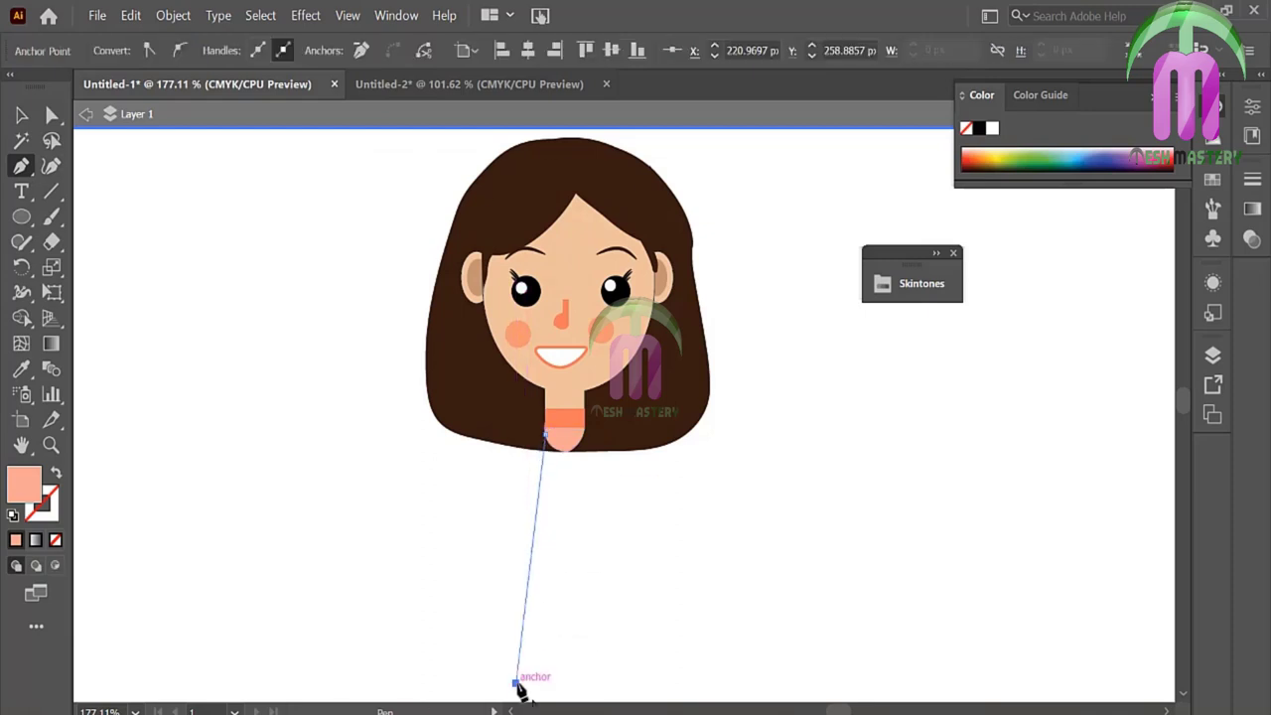
click(643, 683)
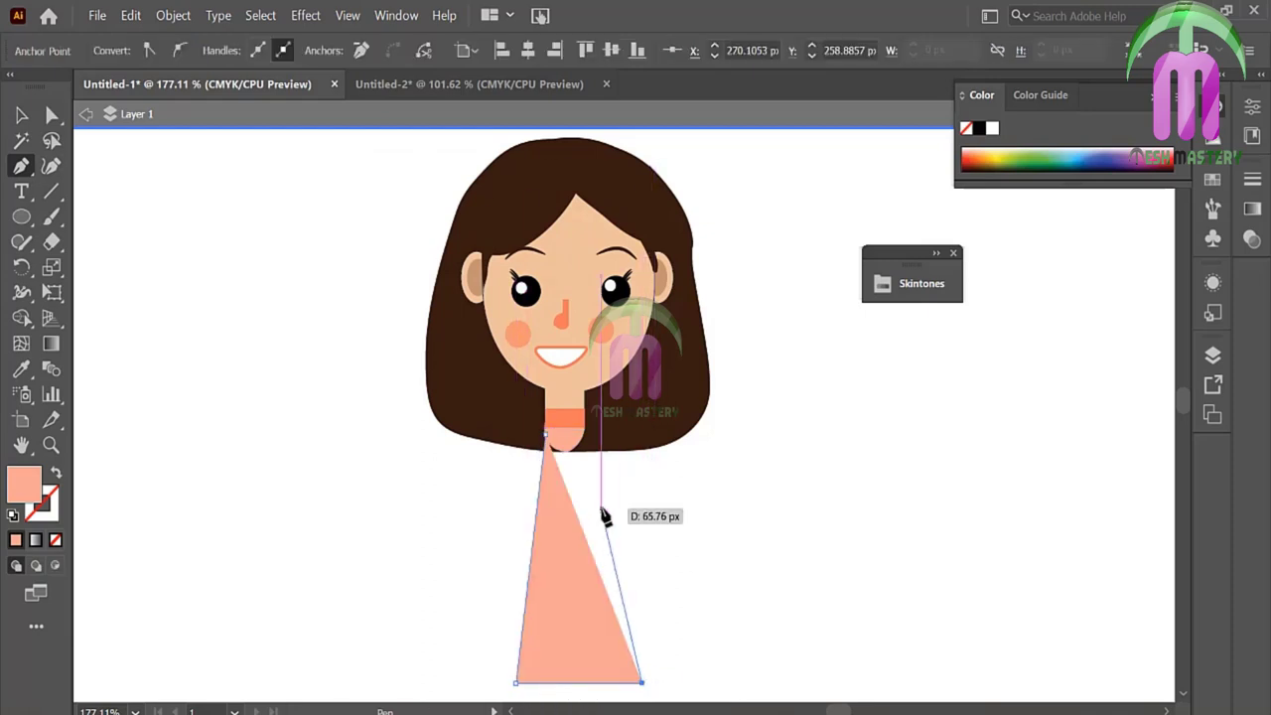
click(584, 435)
drag(546, 434, 545, 435)
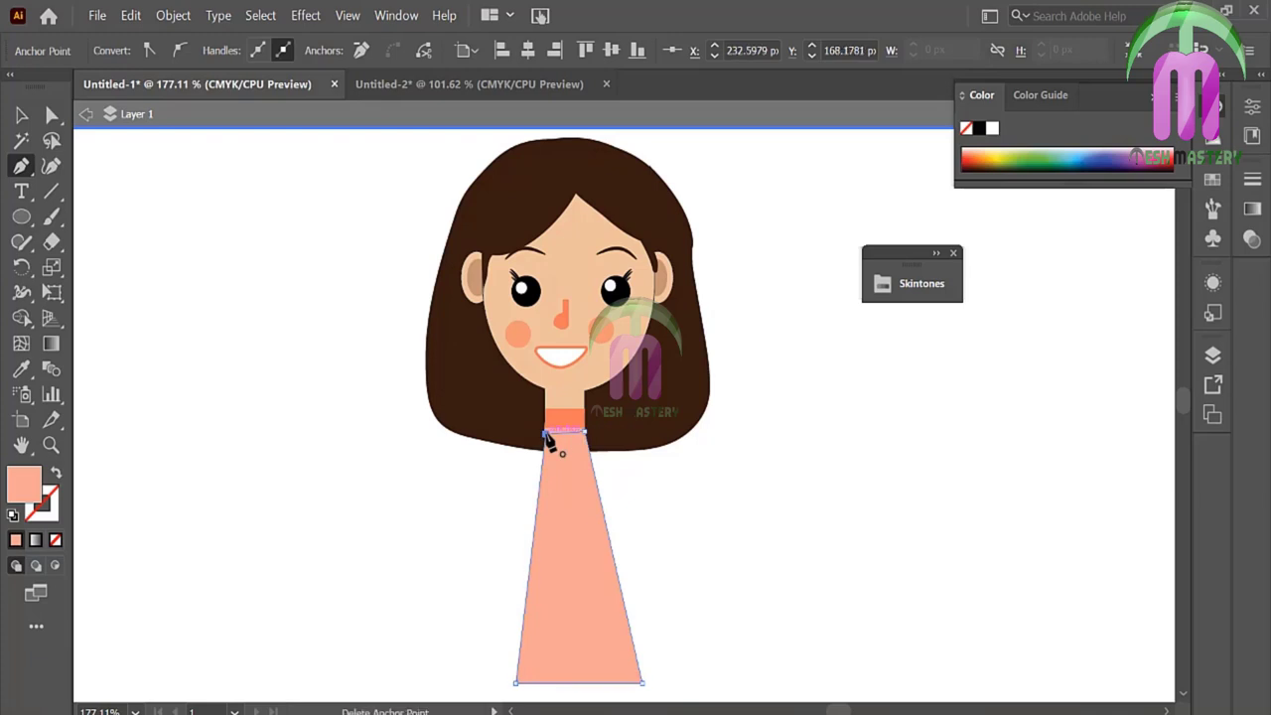
Step: Fill the trapezoid with dark green #406633
double_click(25, 487)
click(659, 436)
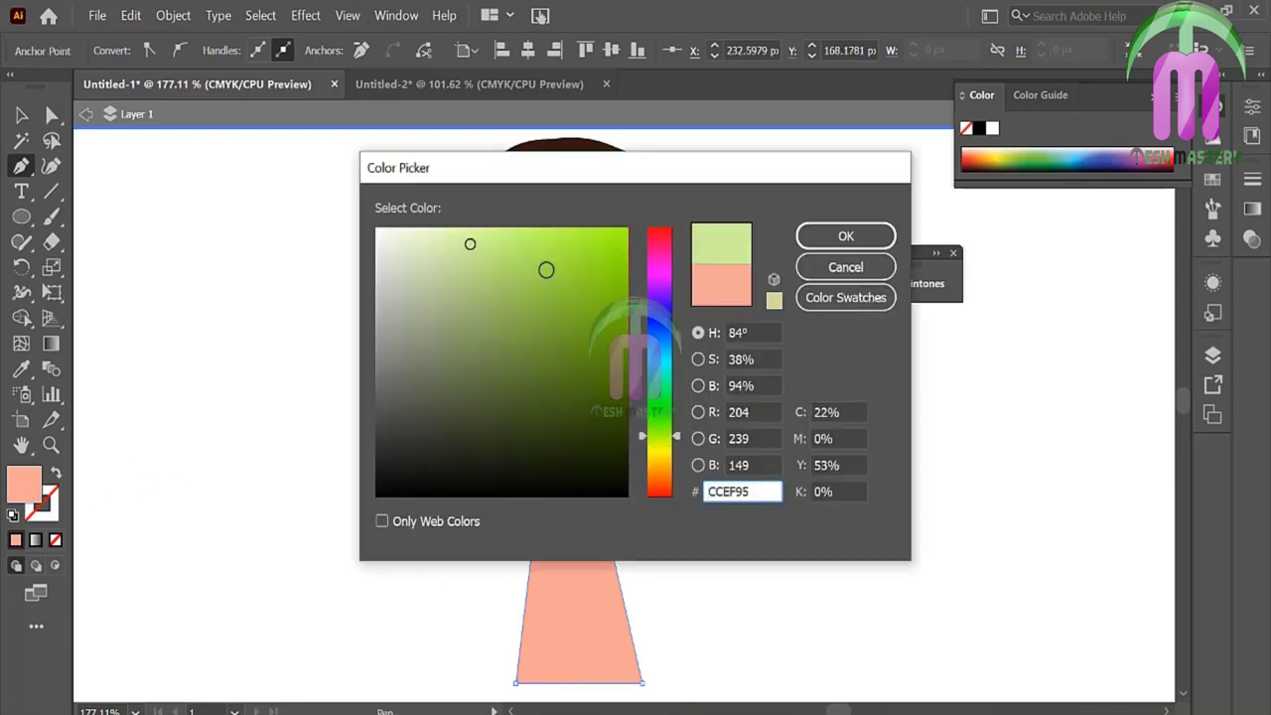
text(406633)
click(845, 236)
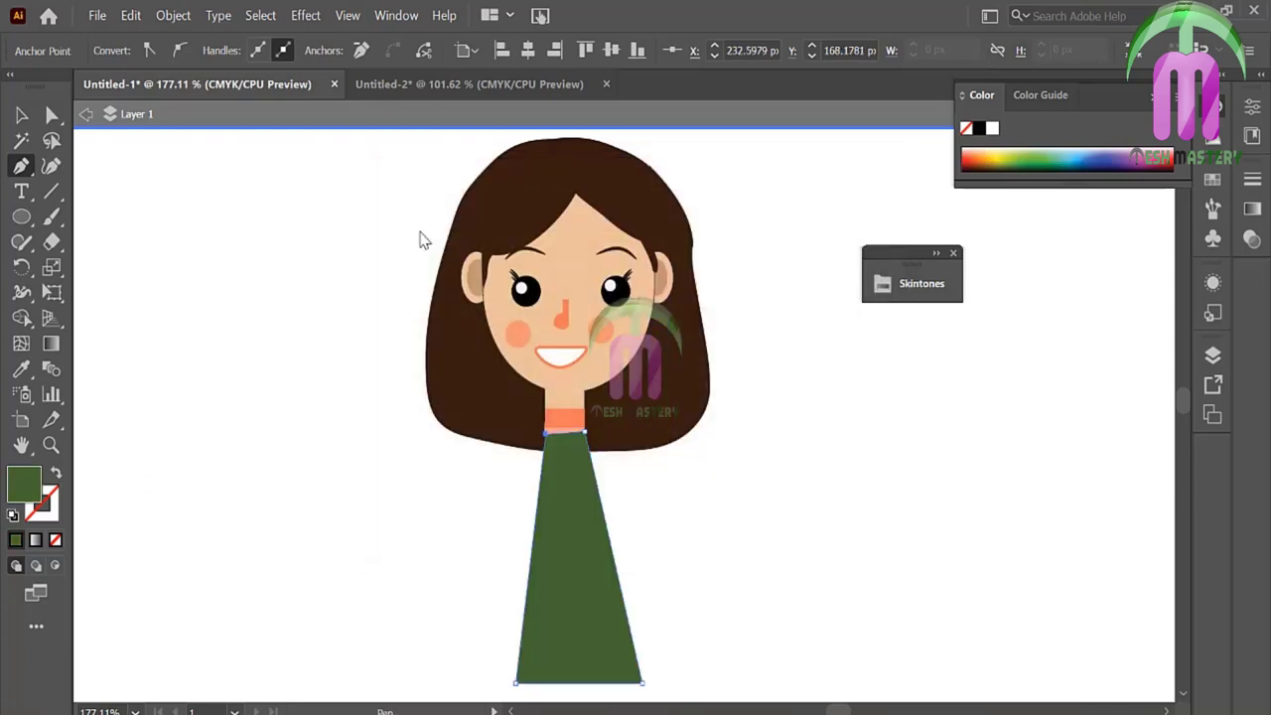
Step: Widen the top's bottom-right corner slightly and fit the artboard in view
click(24, 118)
click(194, 291)
click(537, 576)
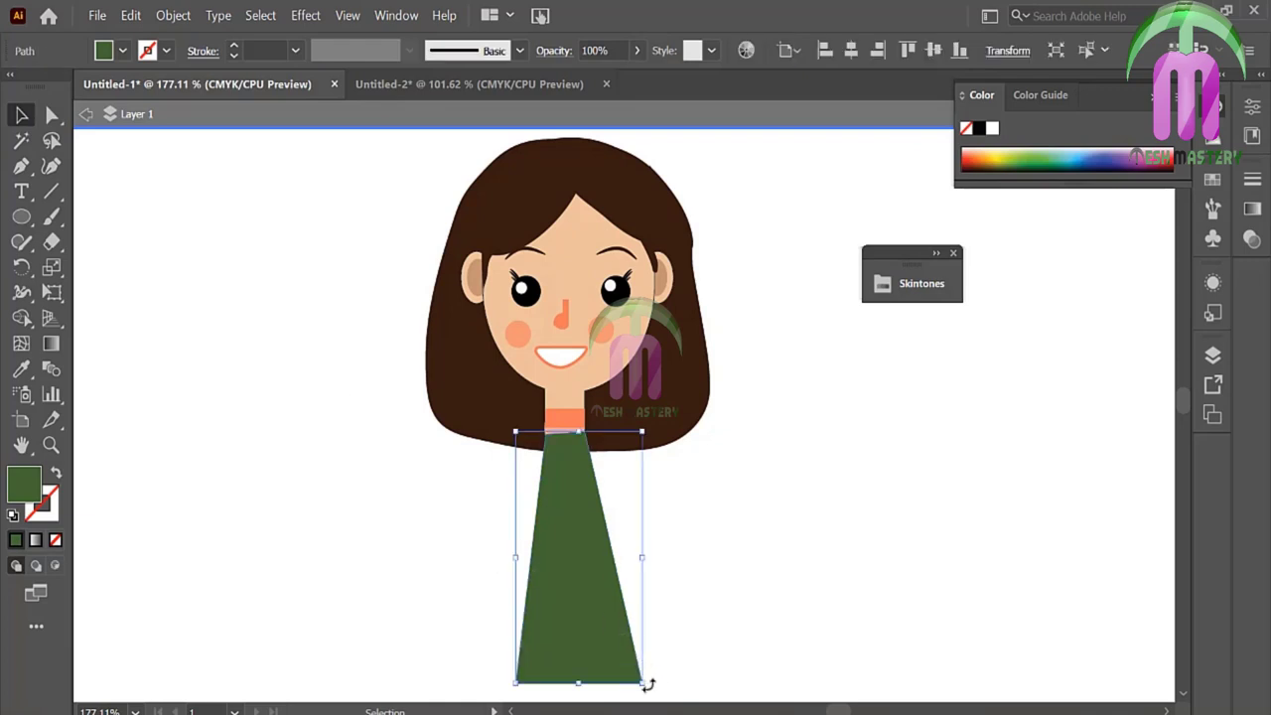
drag(647, 681, 650, 684)
click(586, 659)
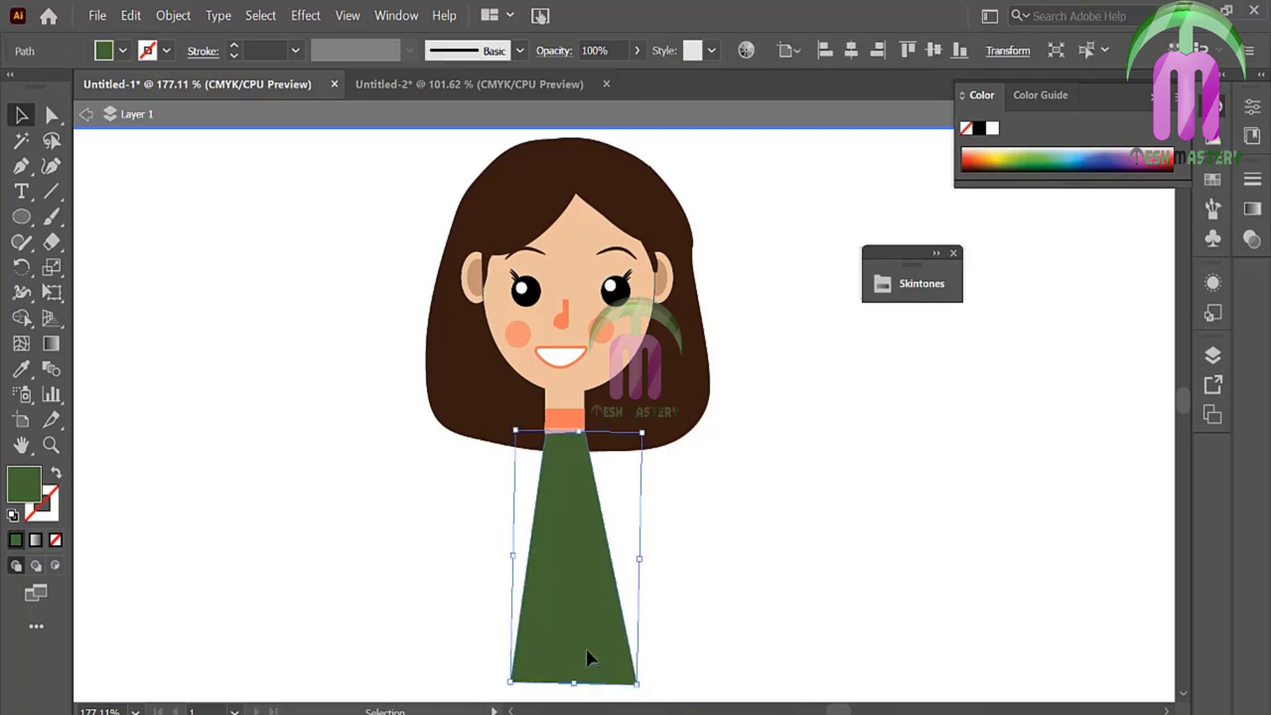
click(705, 646)
key(ctrl+0)
key(p)
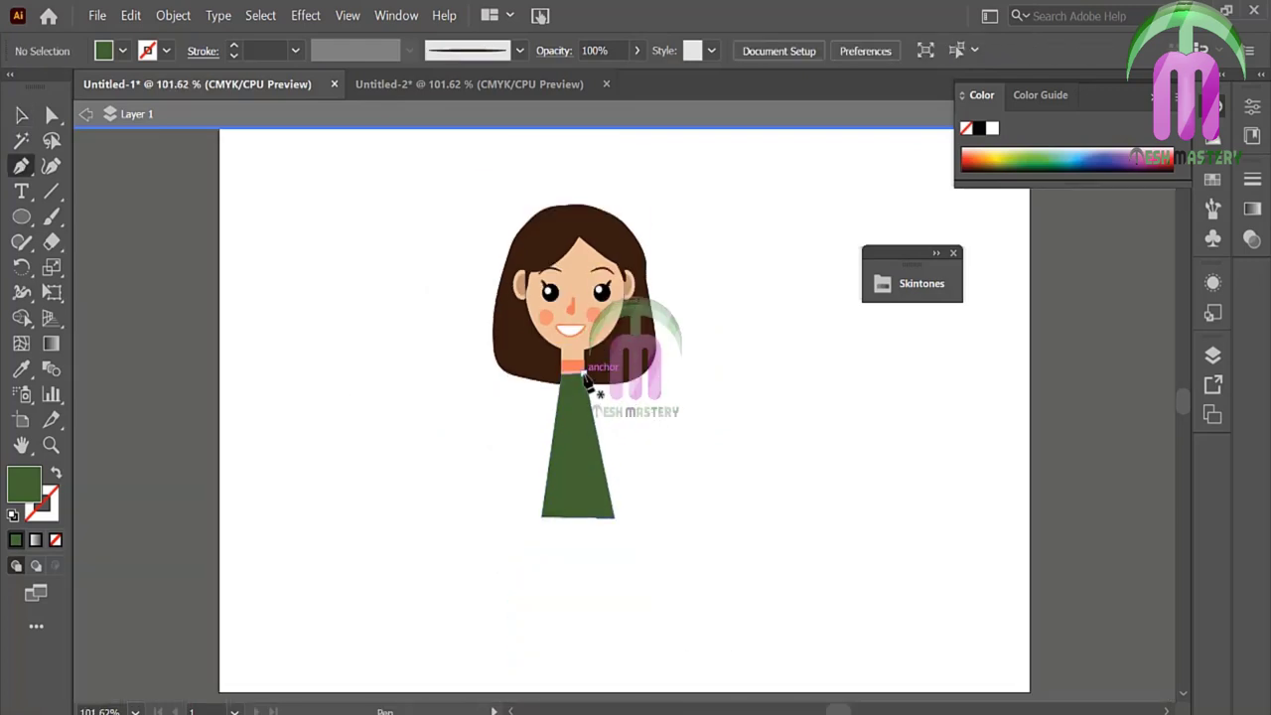
Step: Pen-draw the right coat panel curving up to the shoulder, white fill with black outline
click(585, 374)
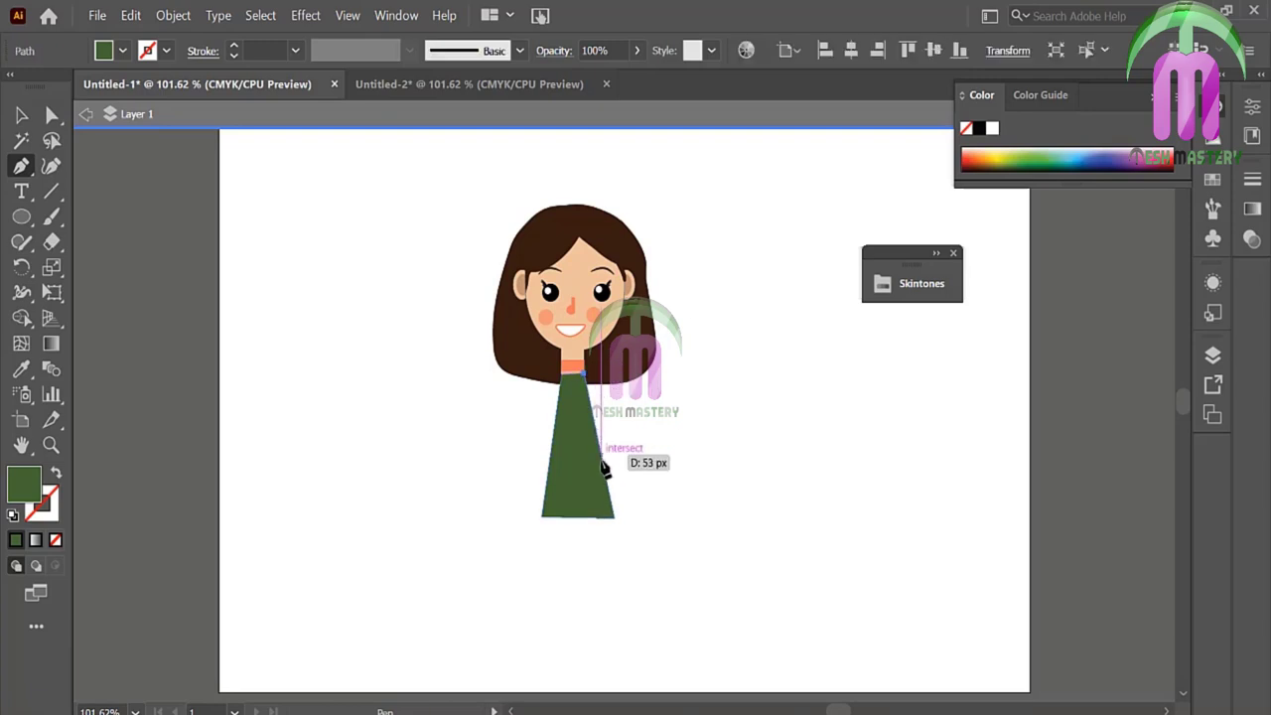
click(626, 583)
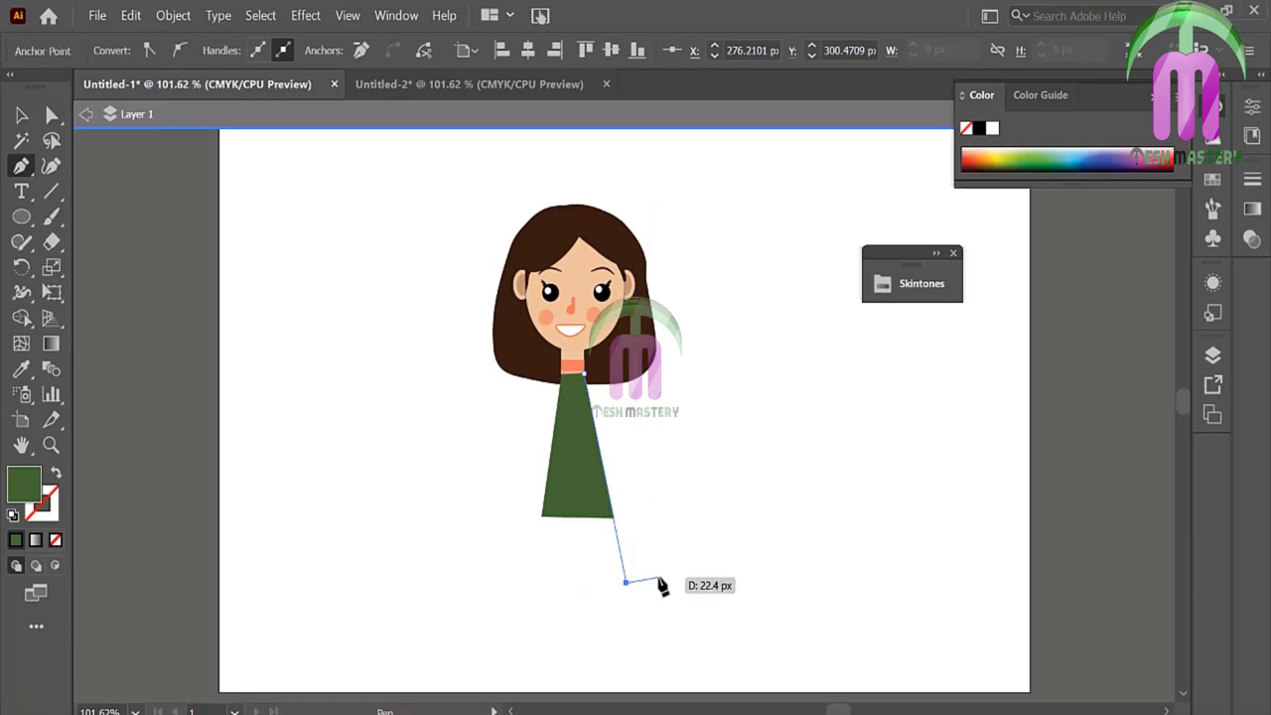
click(660, 575)
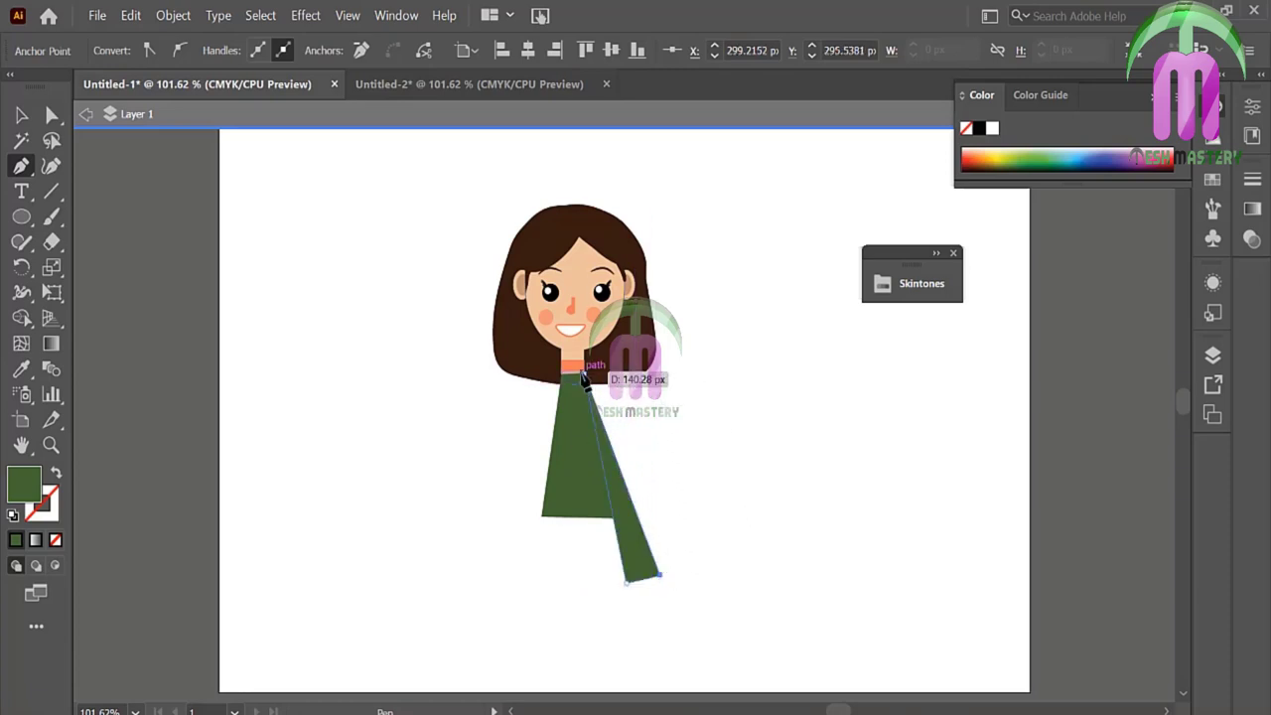
mouse_move(584, 375)
mouse_down()
mouse_move(484, 341)
mouse_move(497, 324)
mouse_up()
click(992, 128)
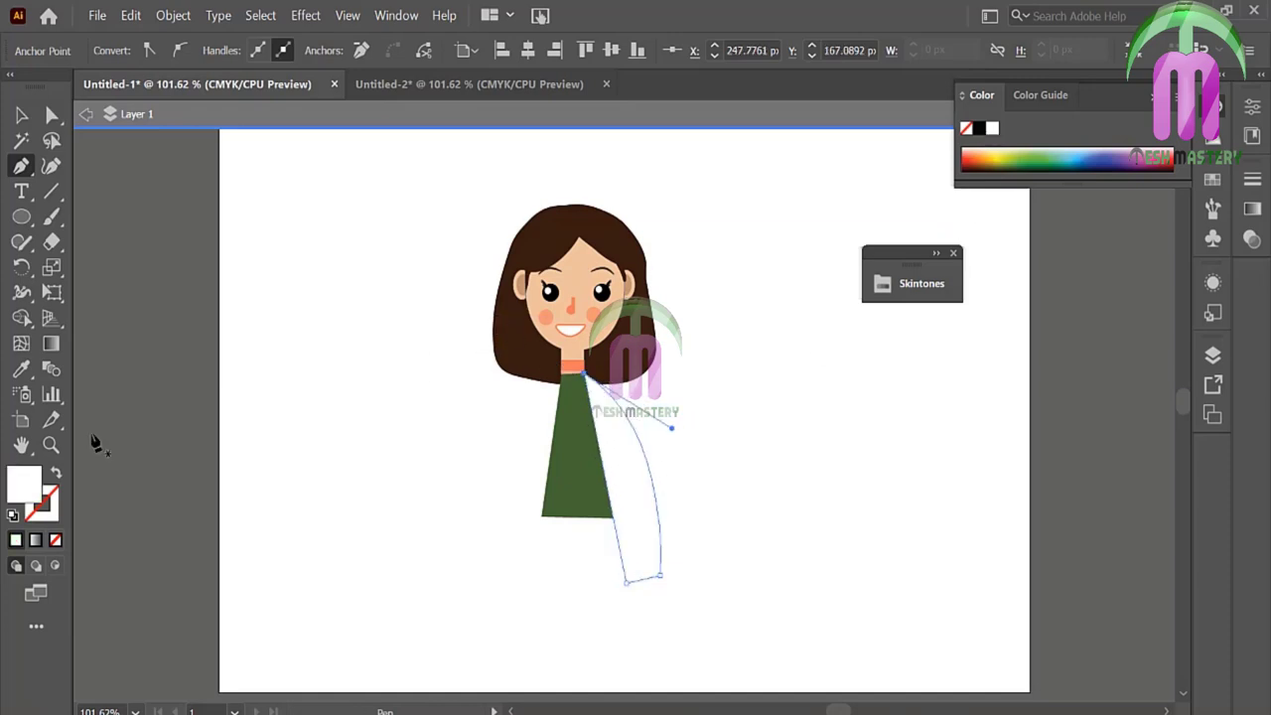
key(d)
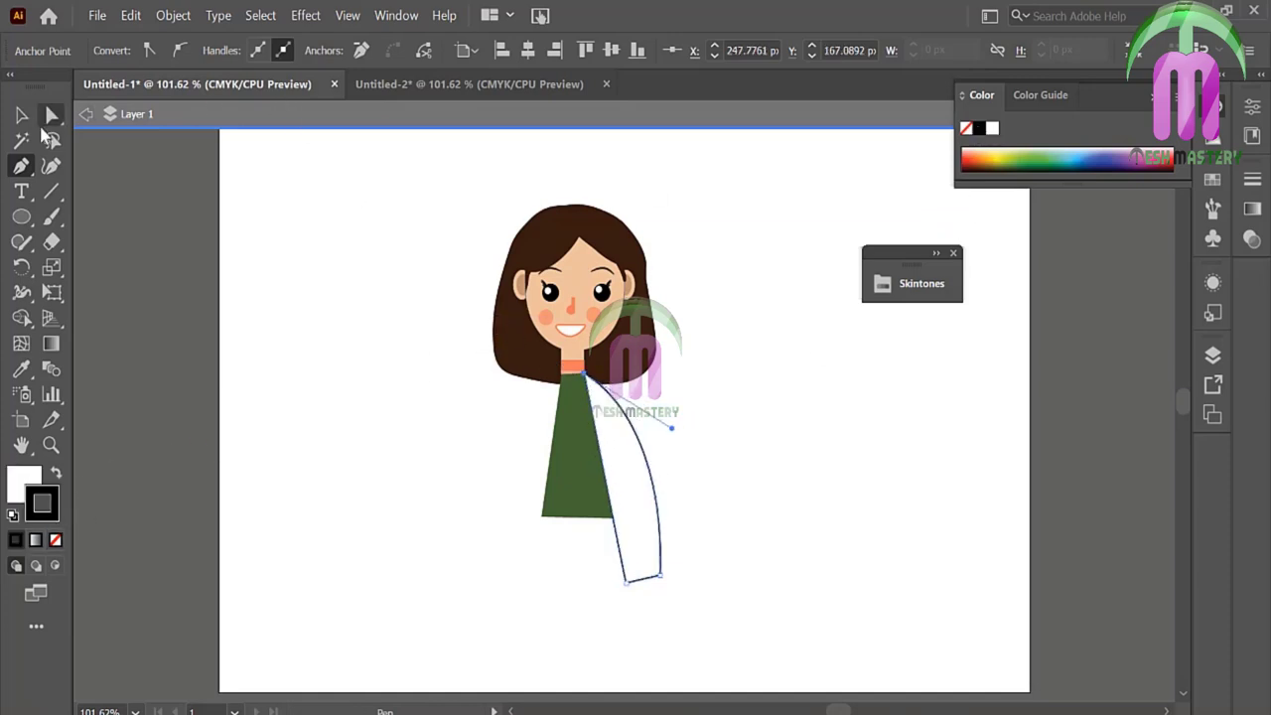
Step: Reflect a copy of the coat panel and move it to the figure's left side
click(22, 115)
right_click(632, 532)
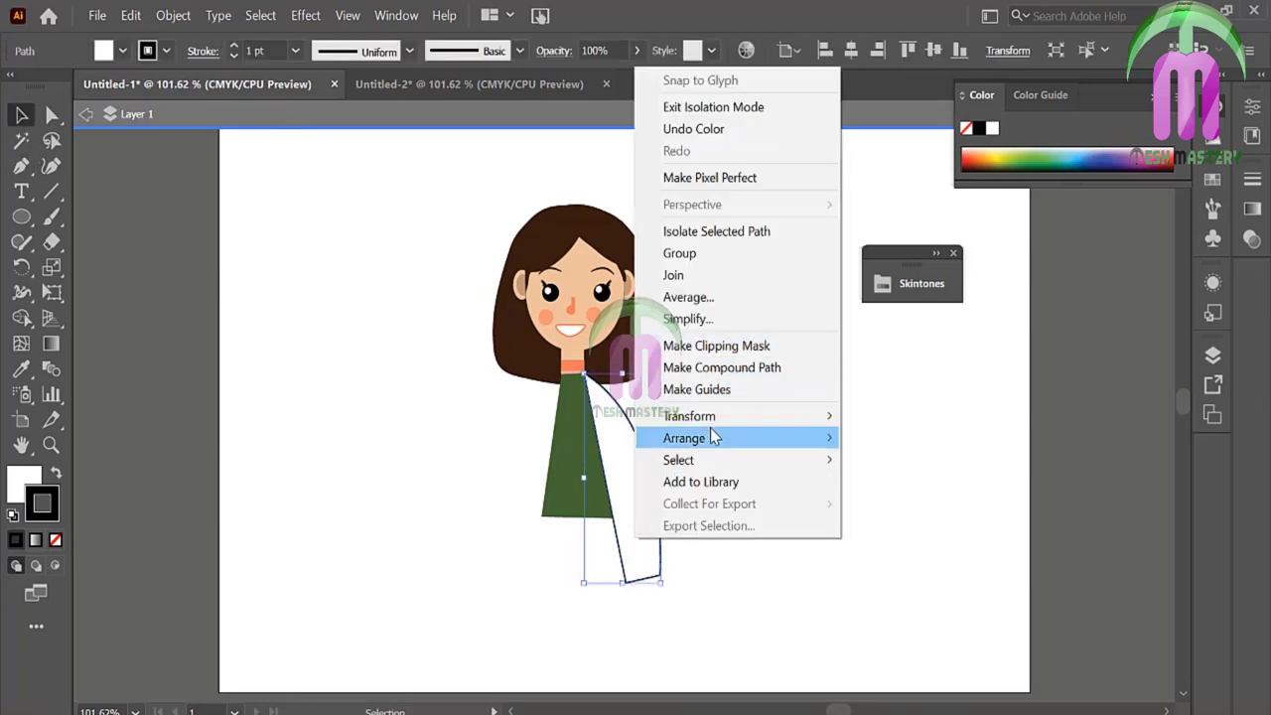
click(449, 501)
click(531, 503)
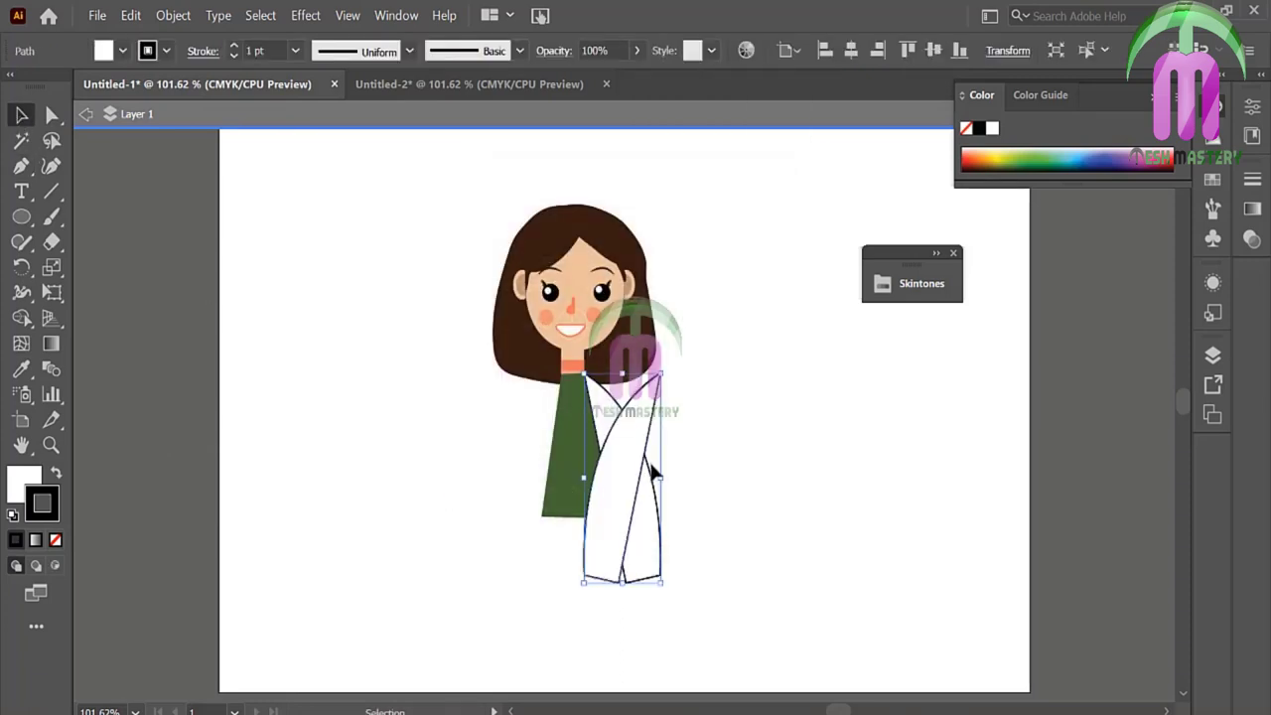
mouse_move(654, 474)
mouse_down()
mouse_move(520, 497)
mouse_move(520, 486)
mouse_up()
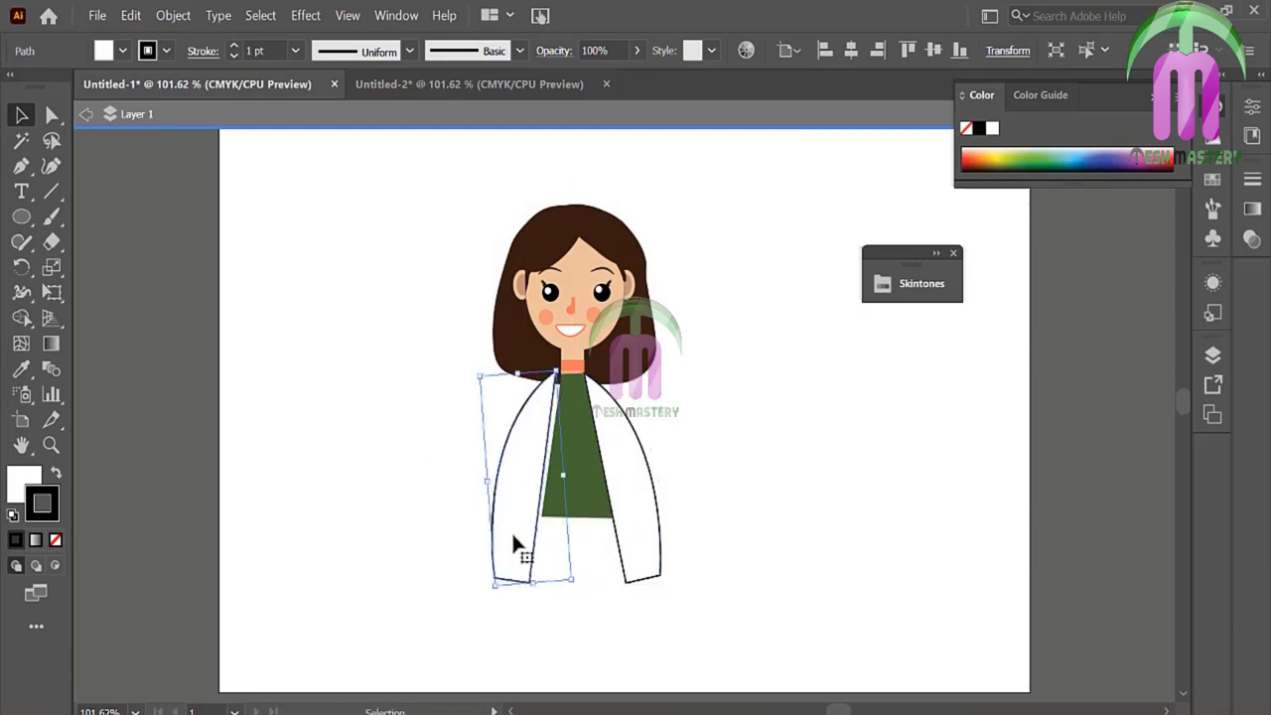
click(454, 523)
Step: Adjust the left coat panel's curve slightly via one anchor
key(a)
click(499, 465)
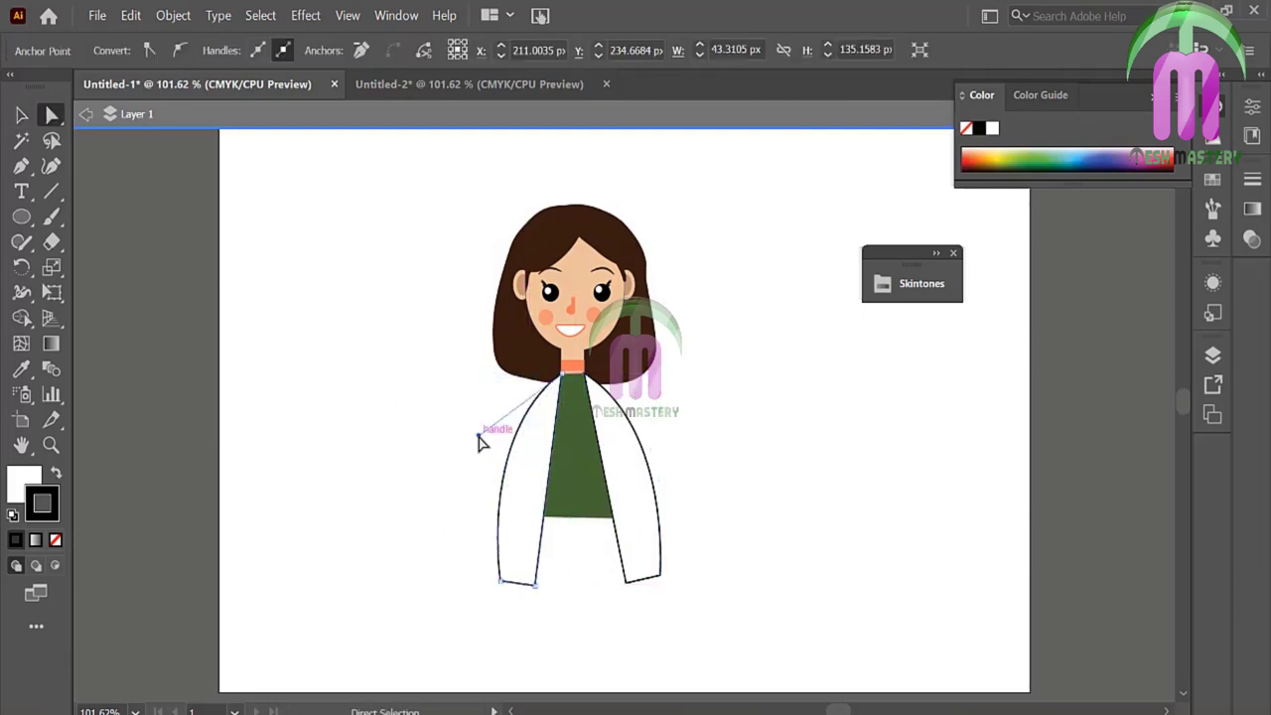
drag(479, 442, 496, 448)
click(427, 434)
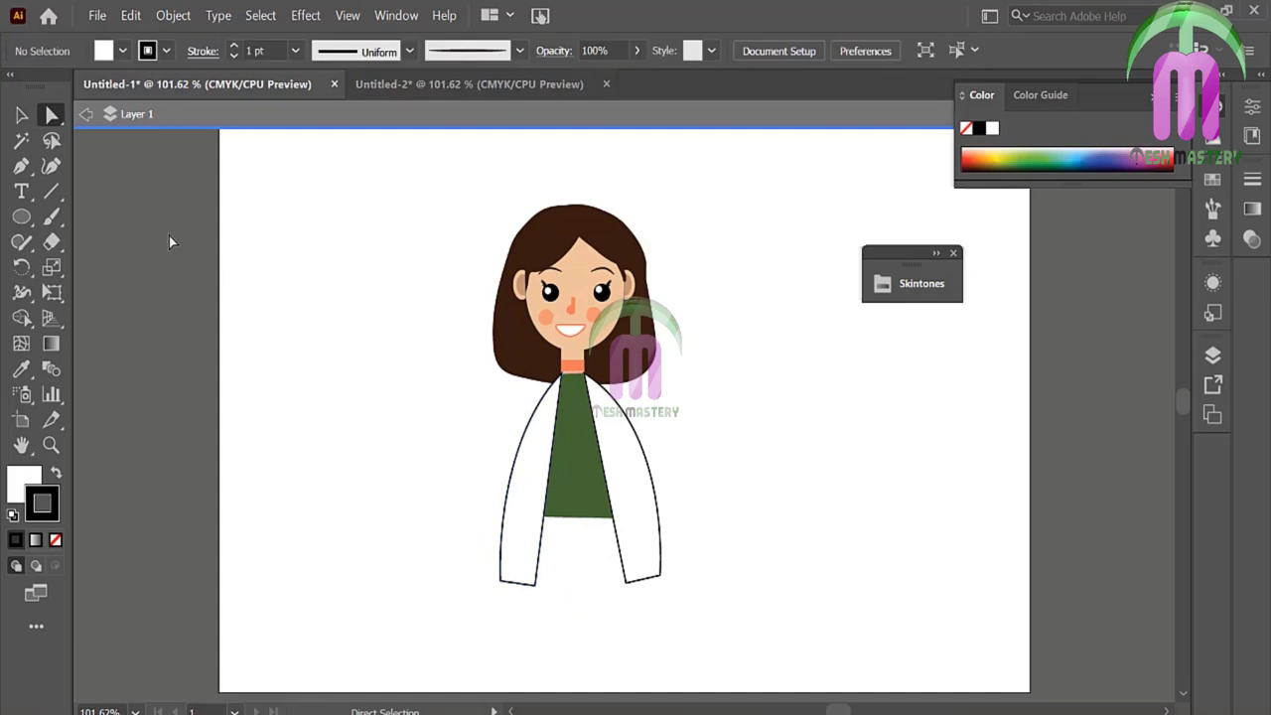
key(v)
click(552, 499)
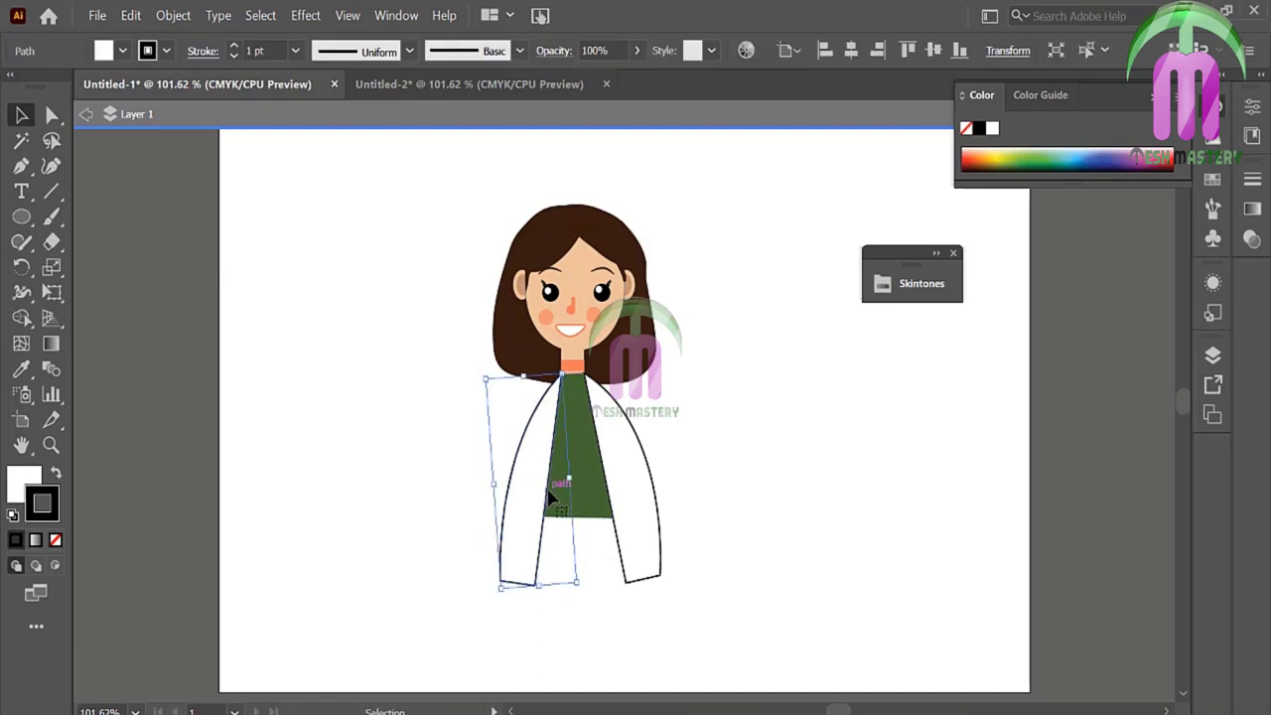
click(211, 538)
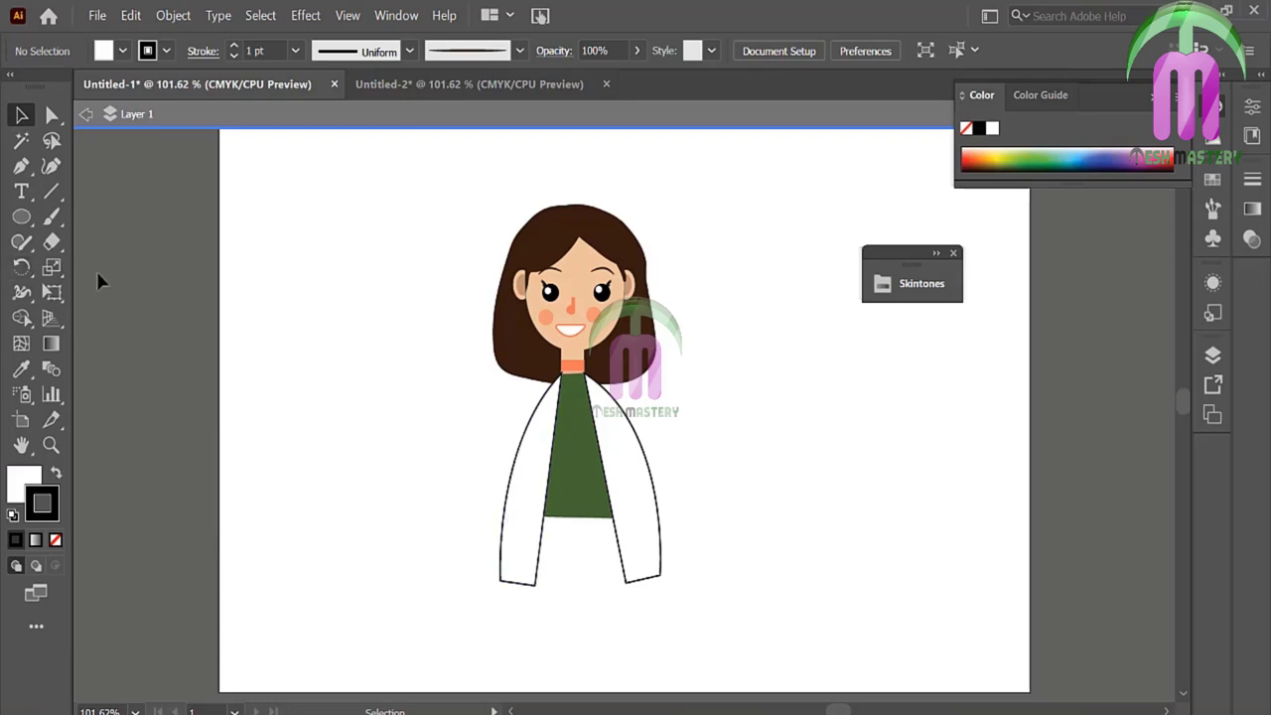
Step: Select the left coat panel and thin its outline to 0.25 pt
click(572, 427)
click(21, 369)
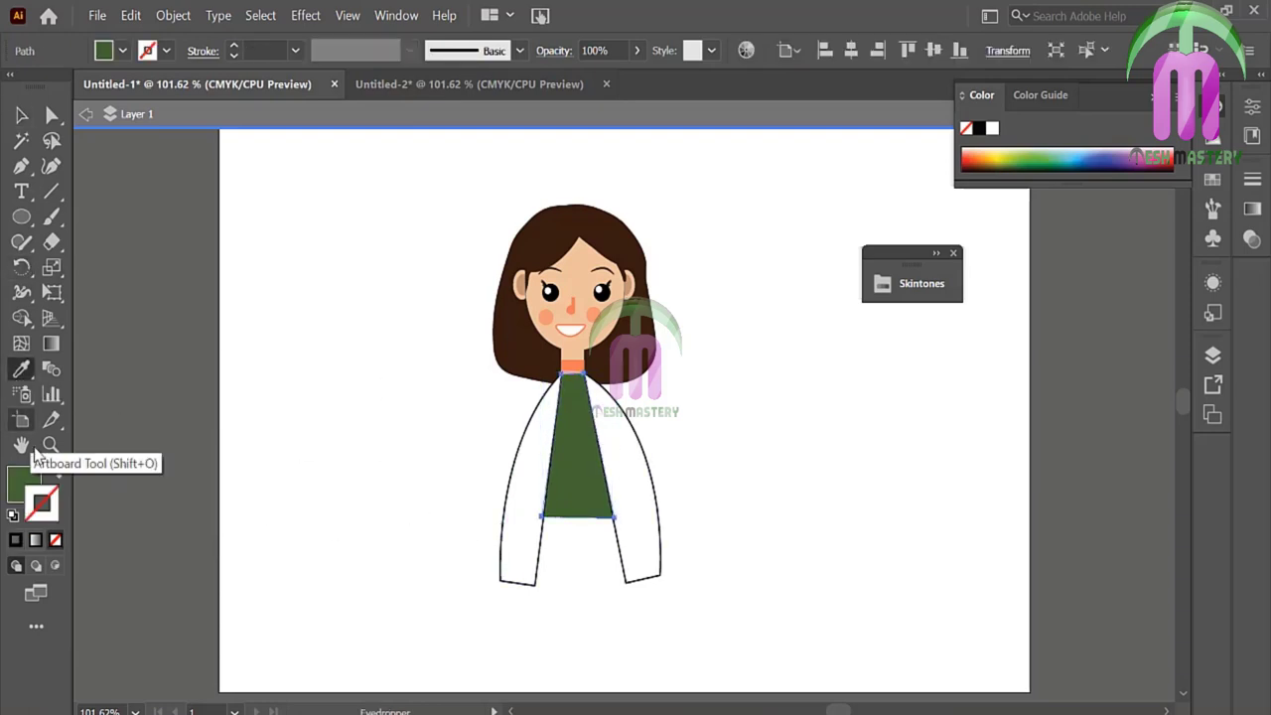
click(21, 118)
click(194, 225)
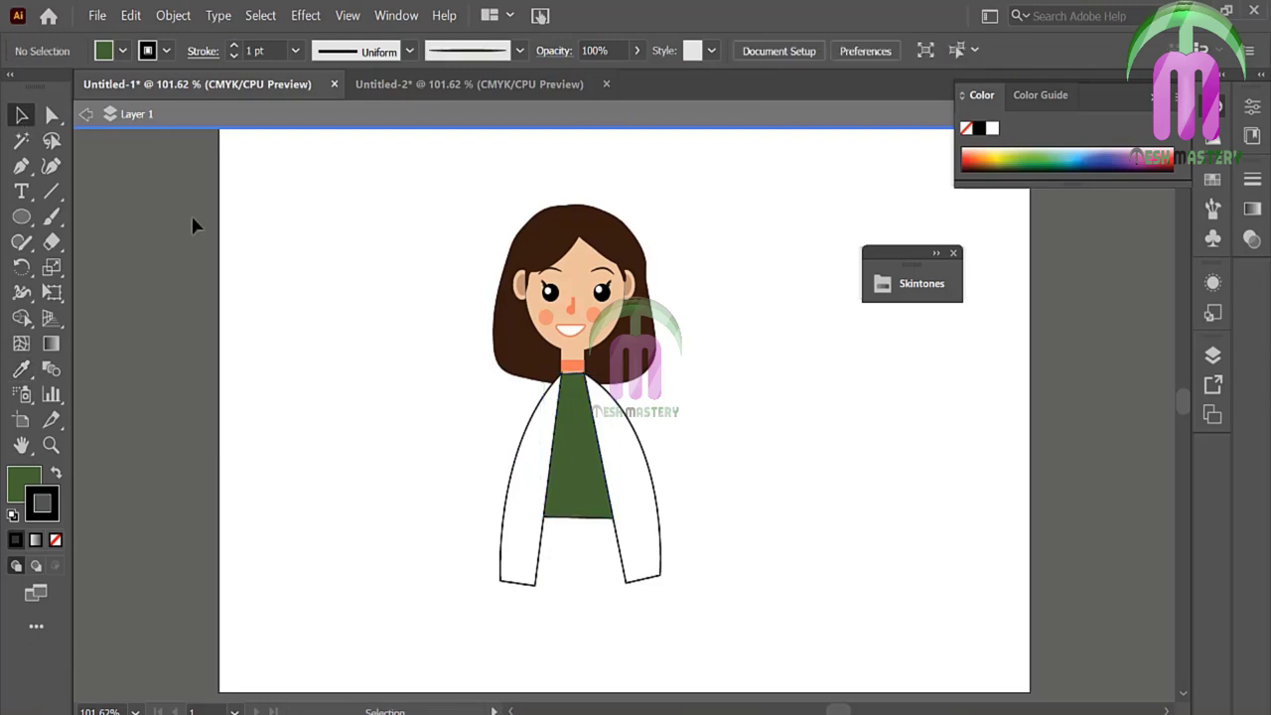
drag(458, 513, 556, 576)
click(295, 50)
click(327, 71)
Step: Fill the left coat panel with a light greyish pink, D8C5C5, after trying a0a0a0
double_click(24, 485)
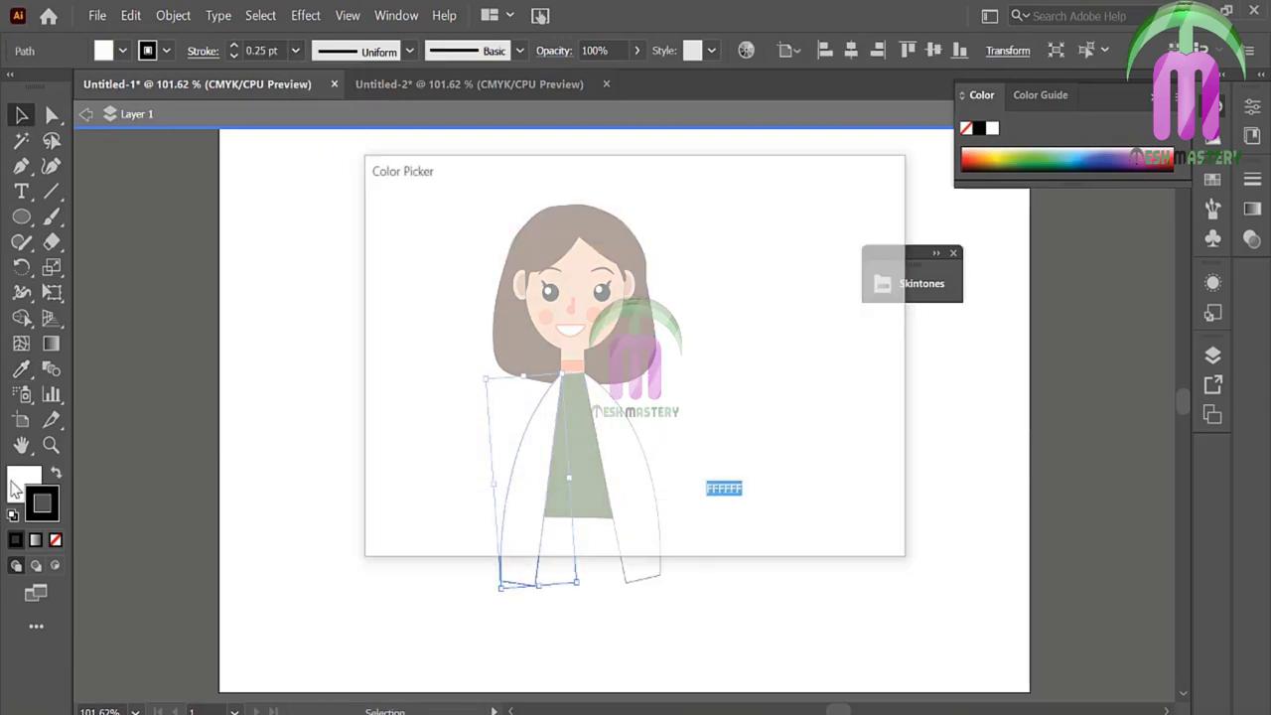
text(a0a0a0)
click(845, 236)
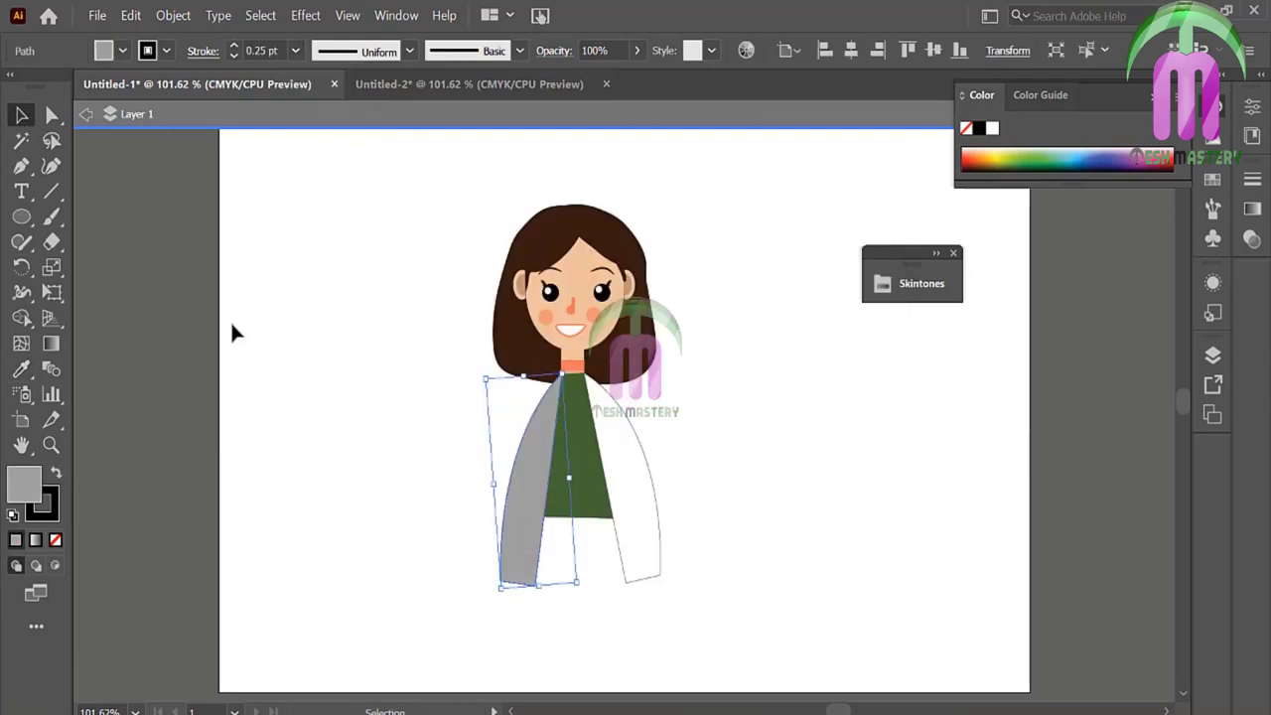
double_click(24, 484)
click(396, 268)
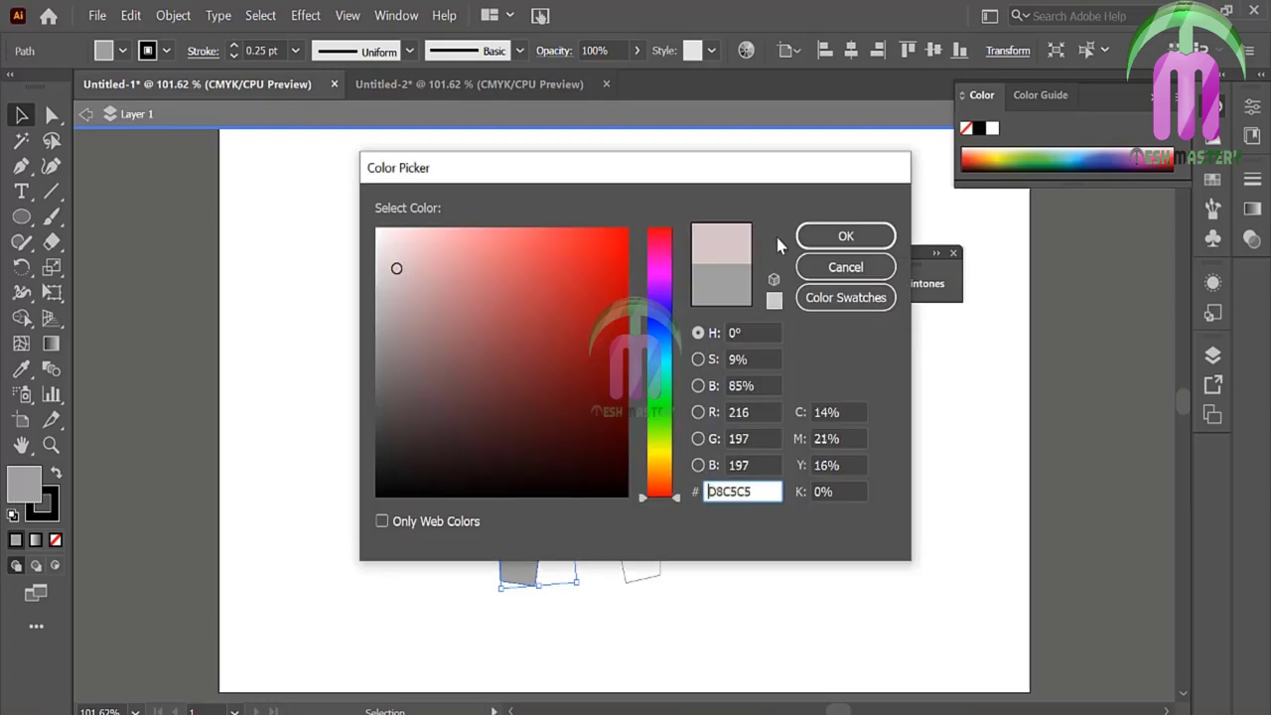
click(386, 266)
click(845, 235)
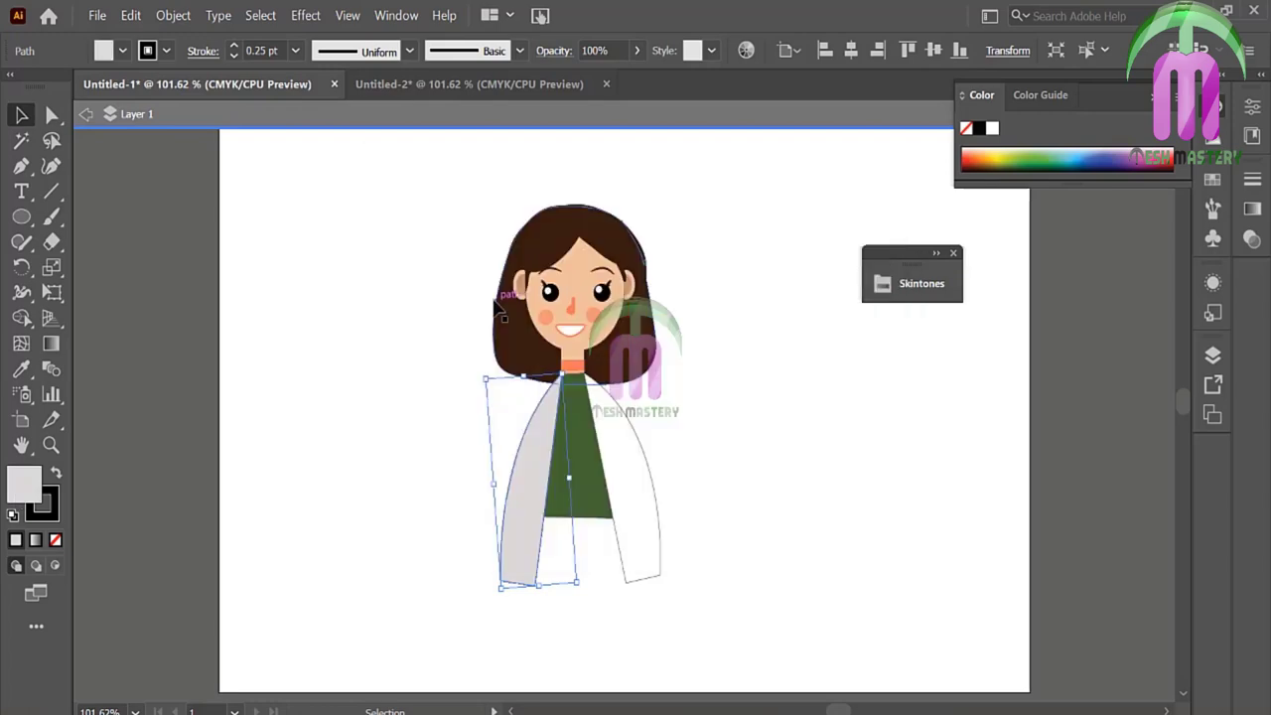
Step: Eyedropper the left panel's light grey onto the right coat panel
click(639, 454)
click(20, 376)
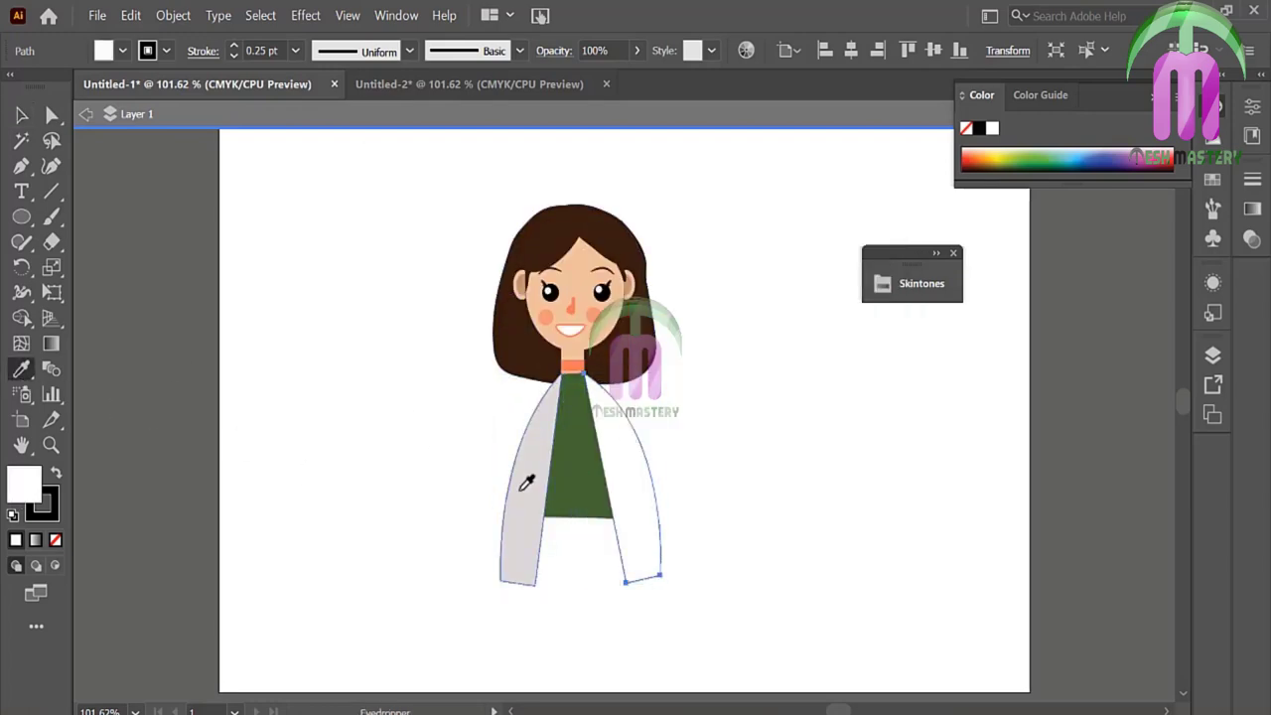
click(521, 488)
click(20, 114)
click(109, 251)
Step: Pen-draw the left lapel from the neckline and fill it near-white #FCFCFC
scroll(615, 427, up, 2)
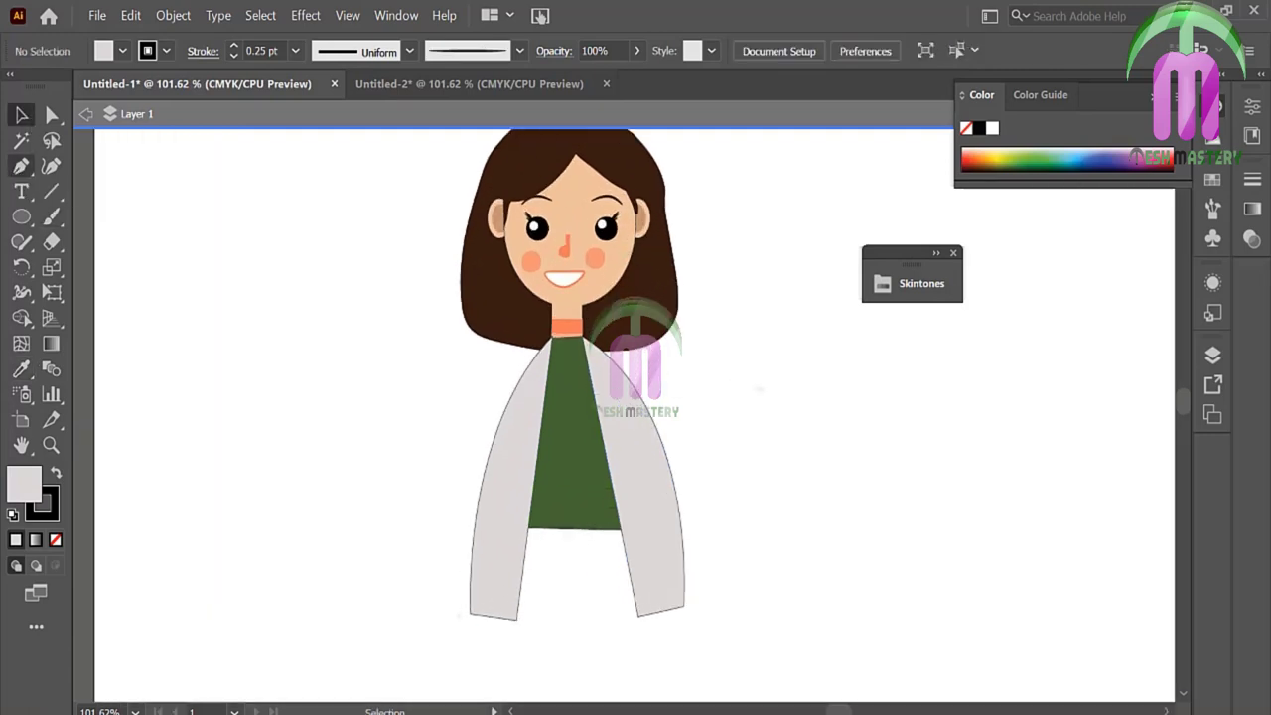
click(21, 165)
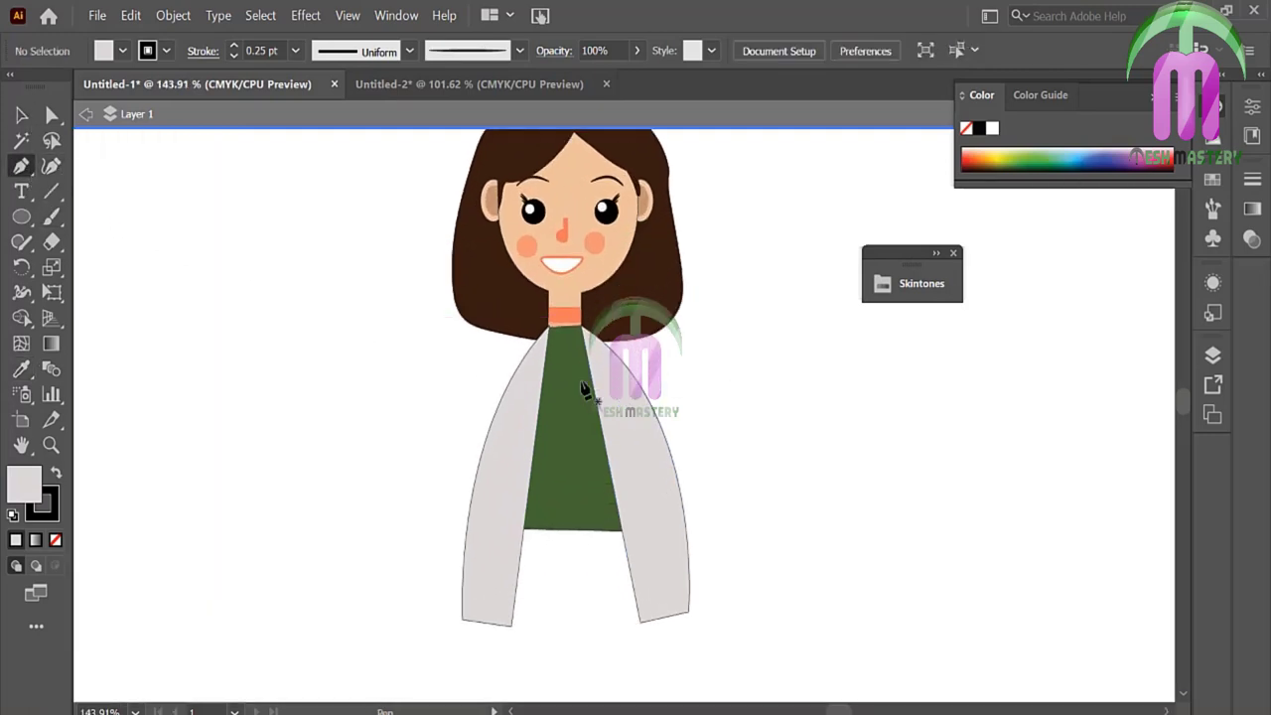
click(549, 331)
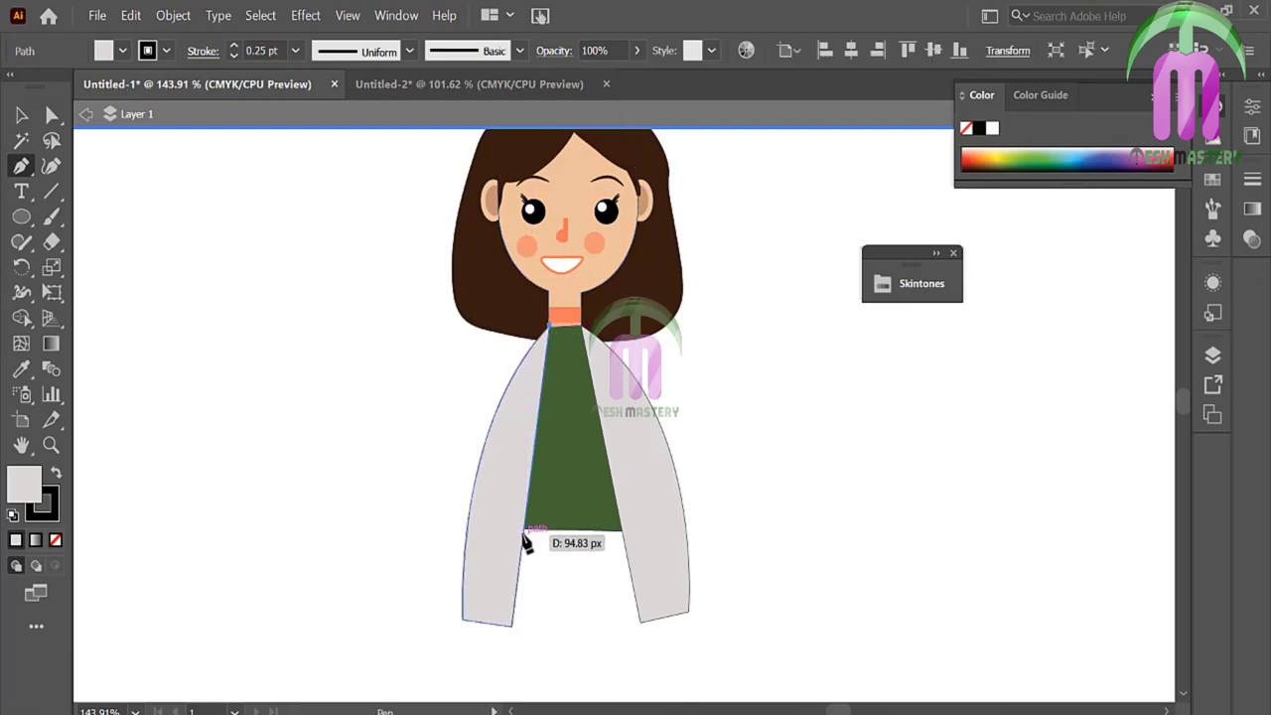
drag(524, 533, 499, 496)
click(494, 488)
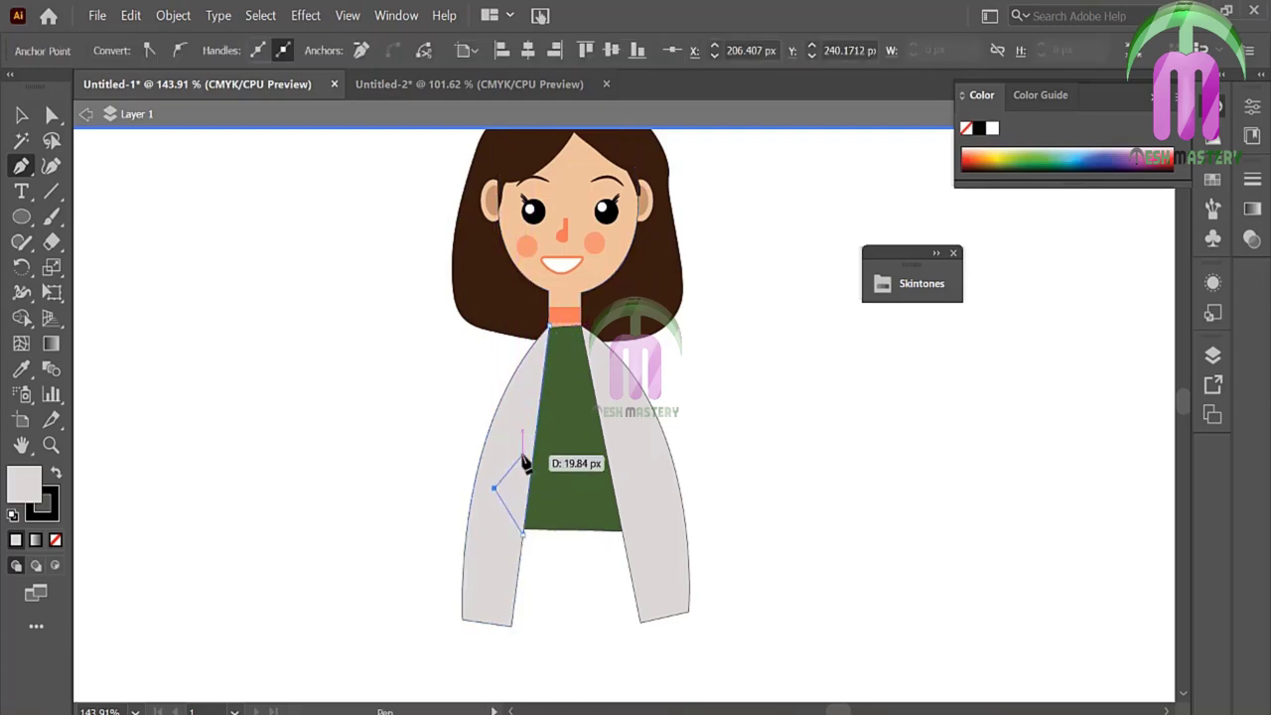
click(522, 455)
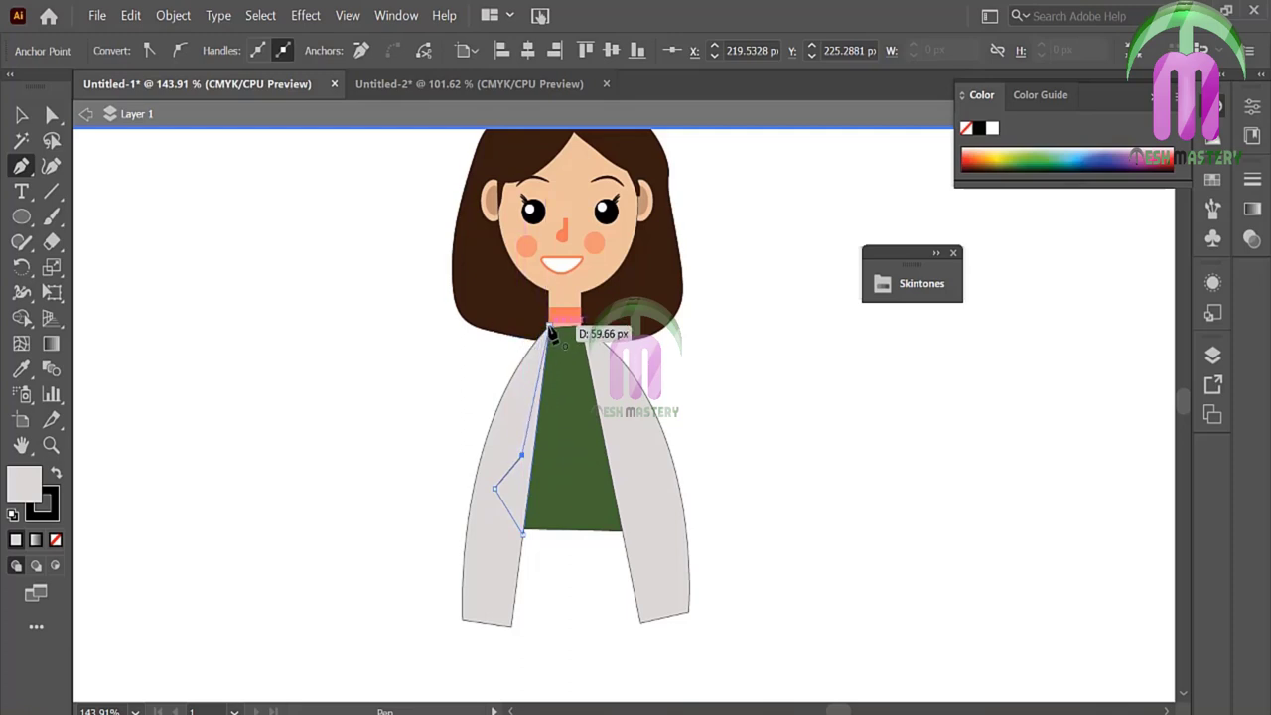
drag(549, 328, 600, 298)
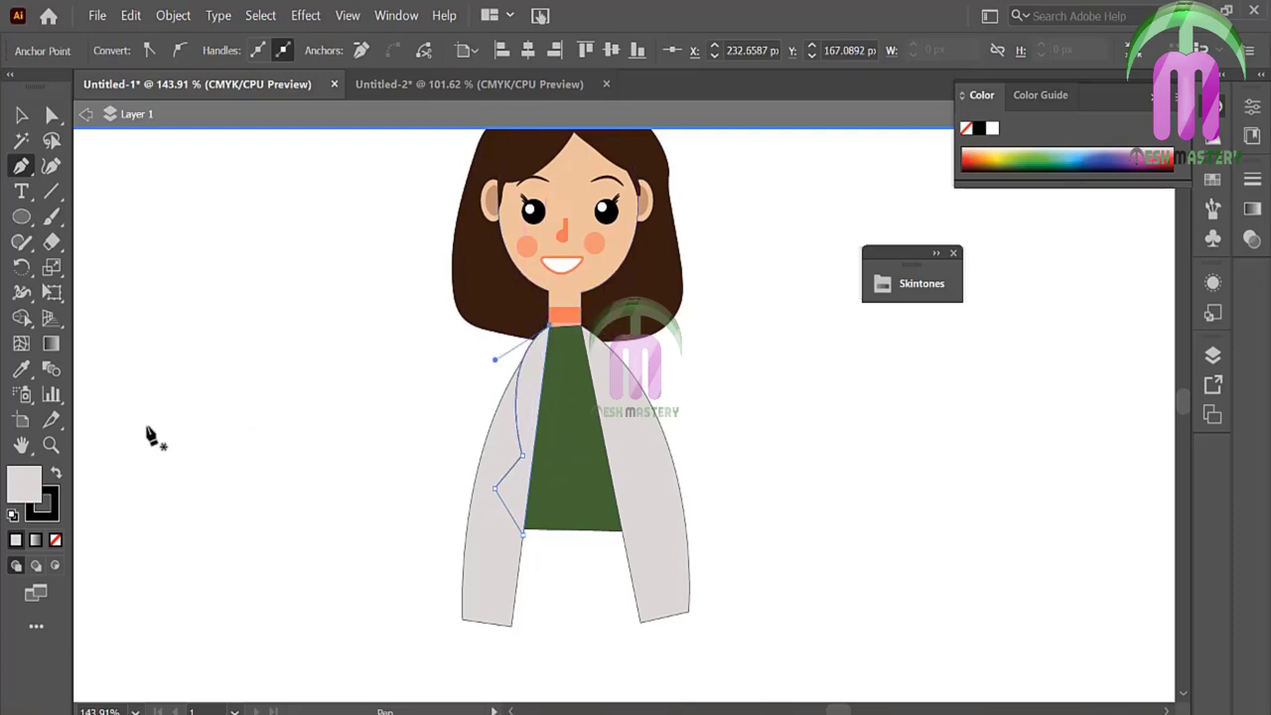
double_click(24, 487)
text(FCFCFC)
click(825, 235)
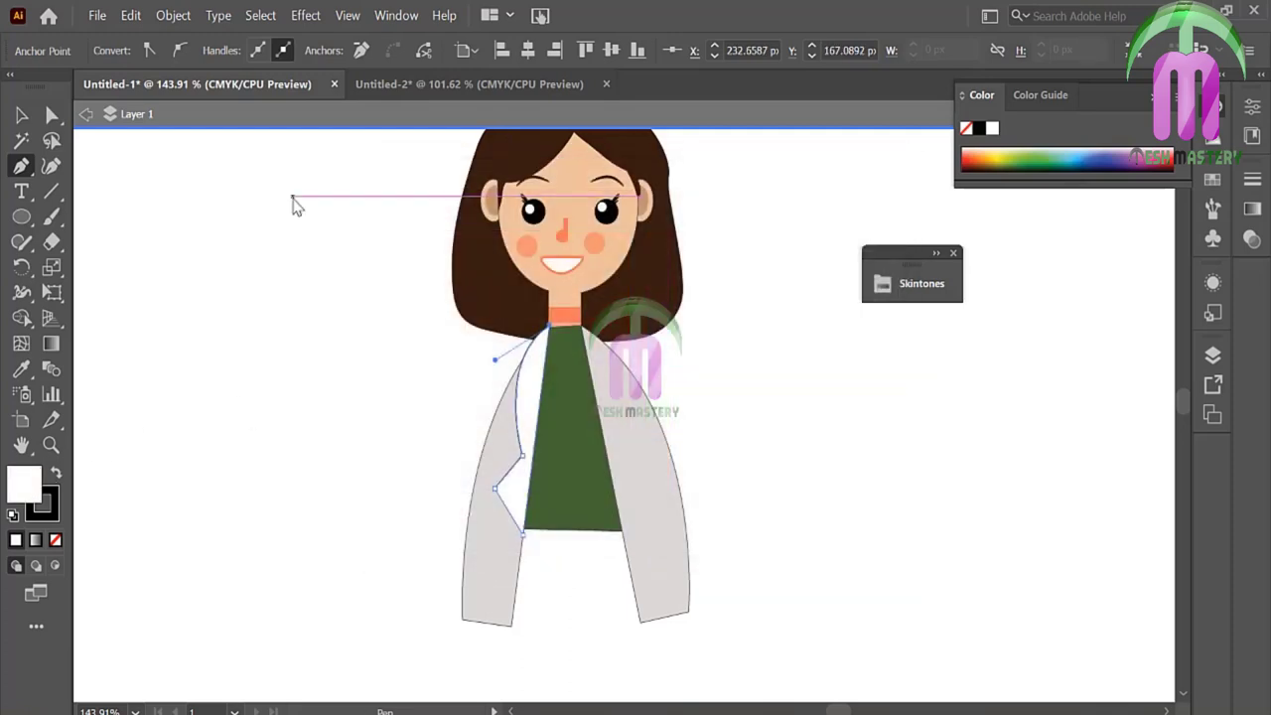
ctrl+click(134, 209)
Step: Pen-draw the right lapel from the neckline down the right coat panel
click(582, 333)
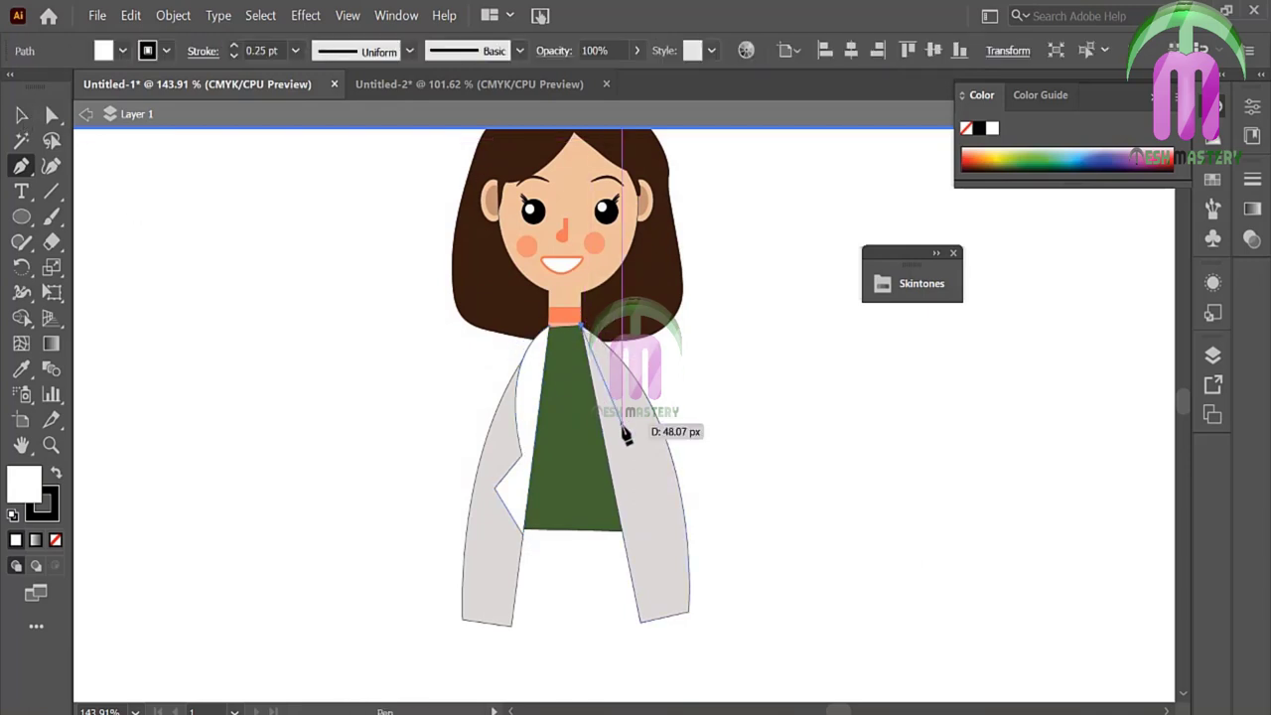
click(624, 532)
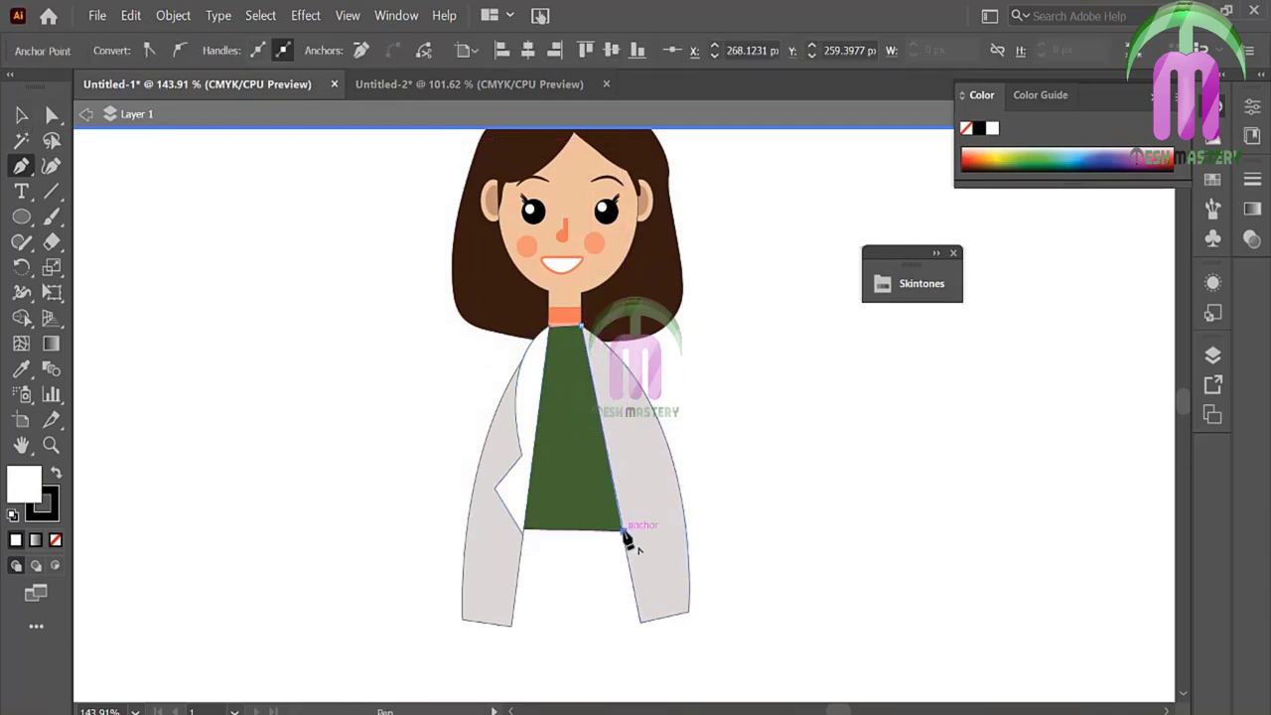
click(652, 475)
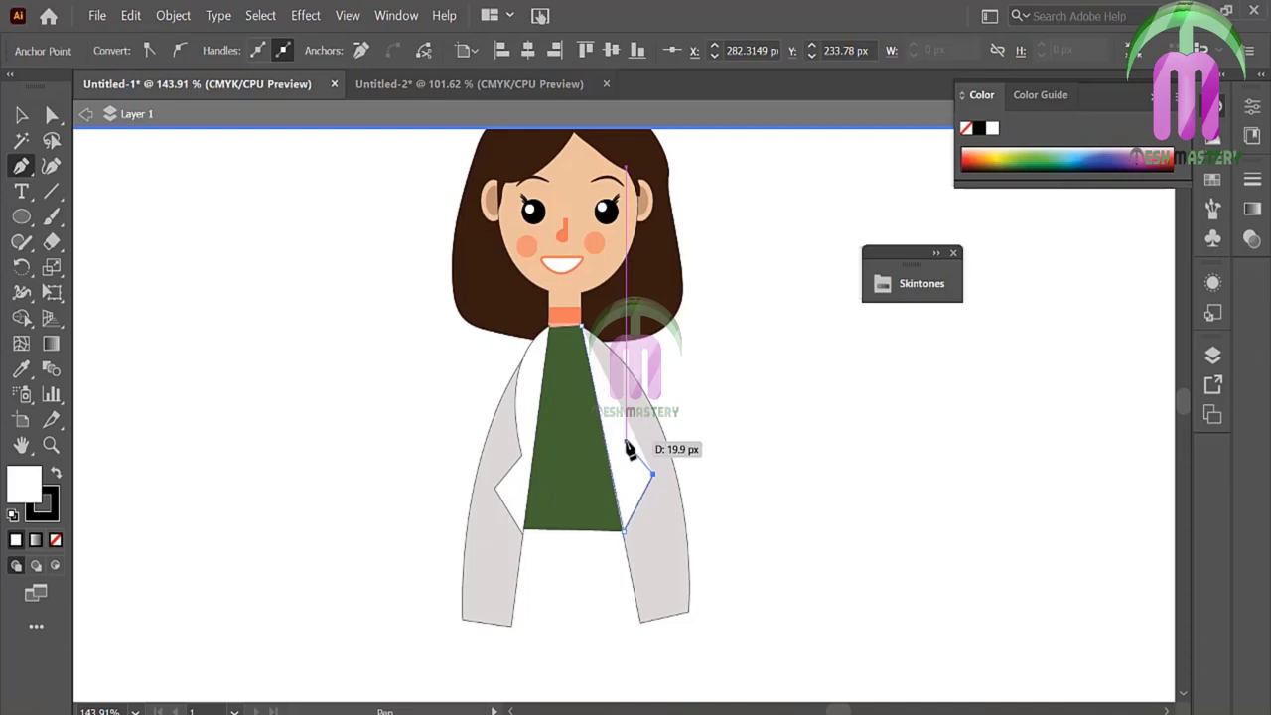
drag(583, 331, 559, 323)
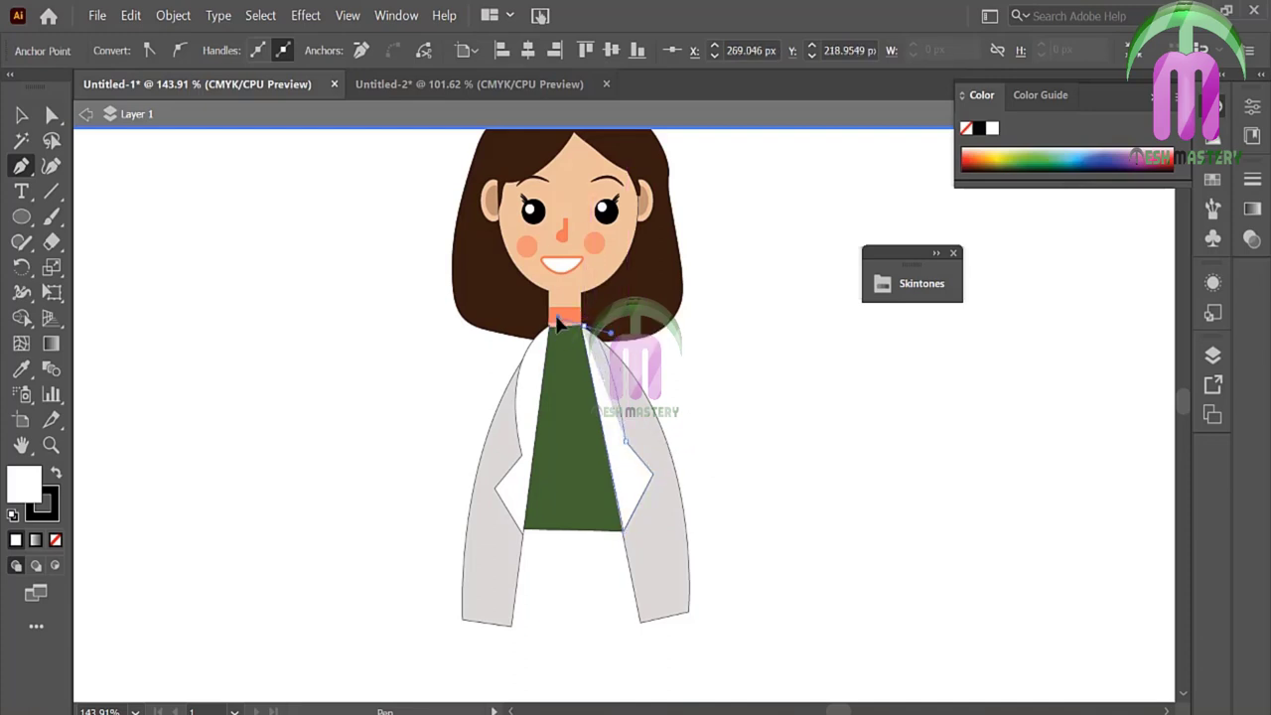
key(v)
click(239, 265)
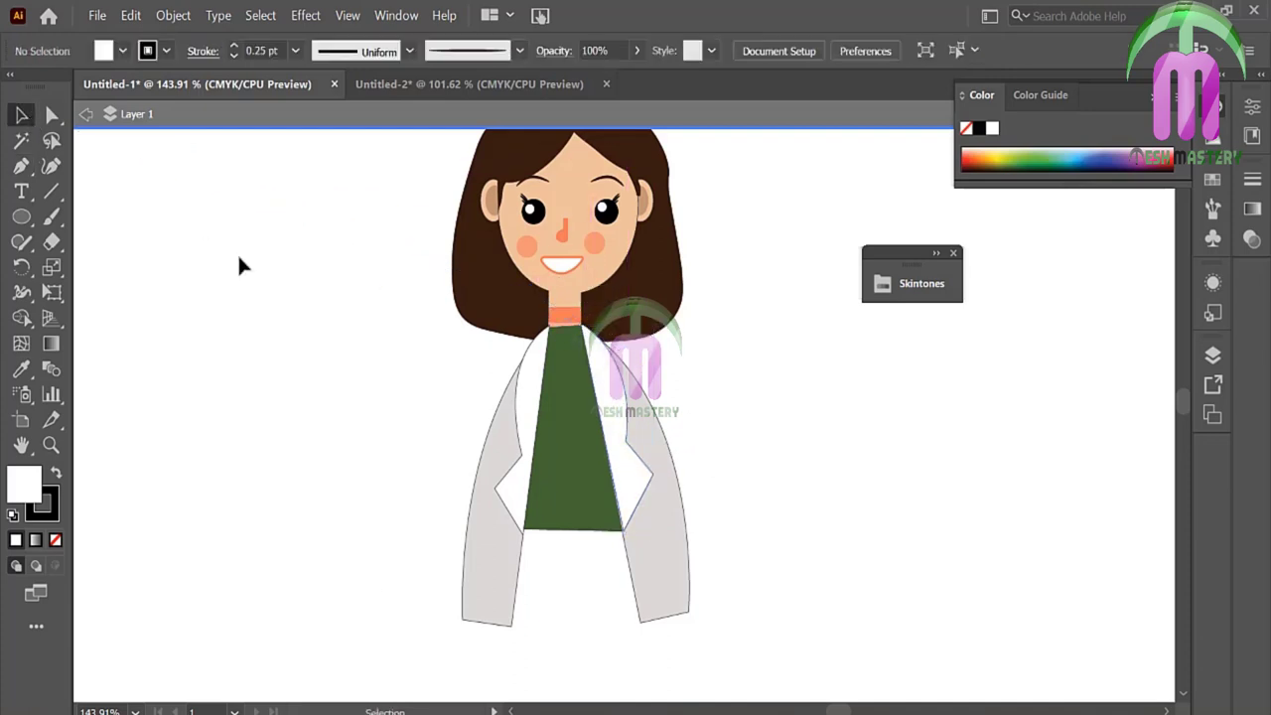
Step: Set the left lapel's stroke to None
click(509, 491)
click(295, 52)
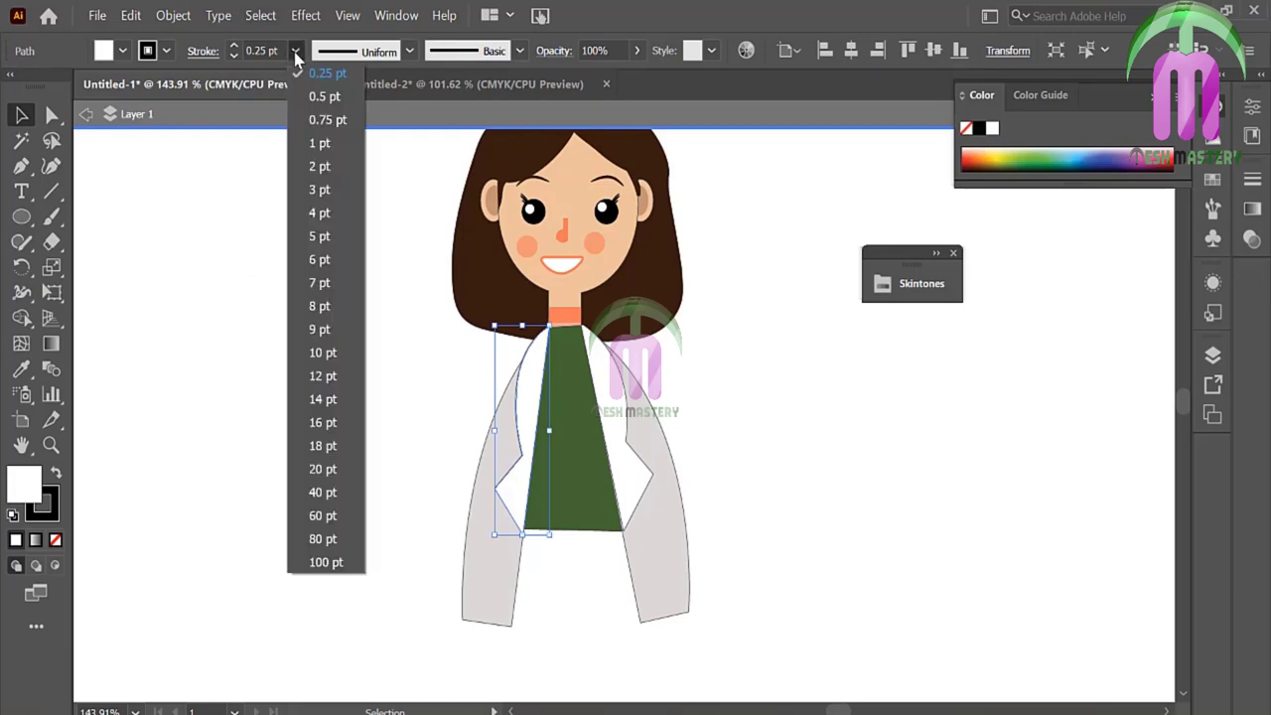
click(295, 54)
click(56, 540)
click(348, 497)
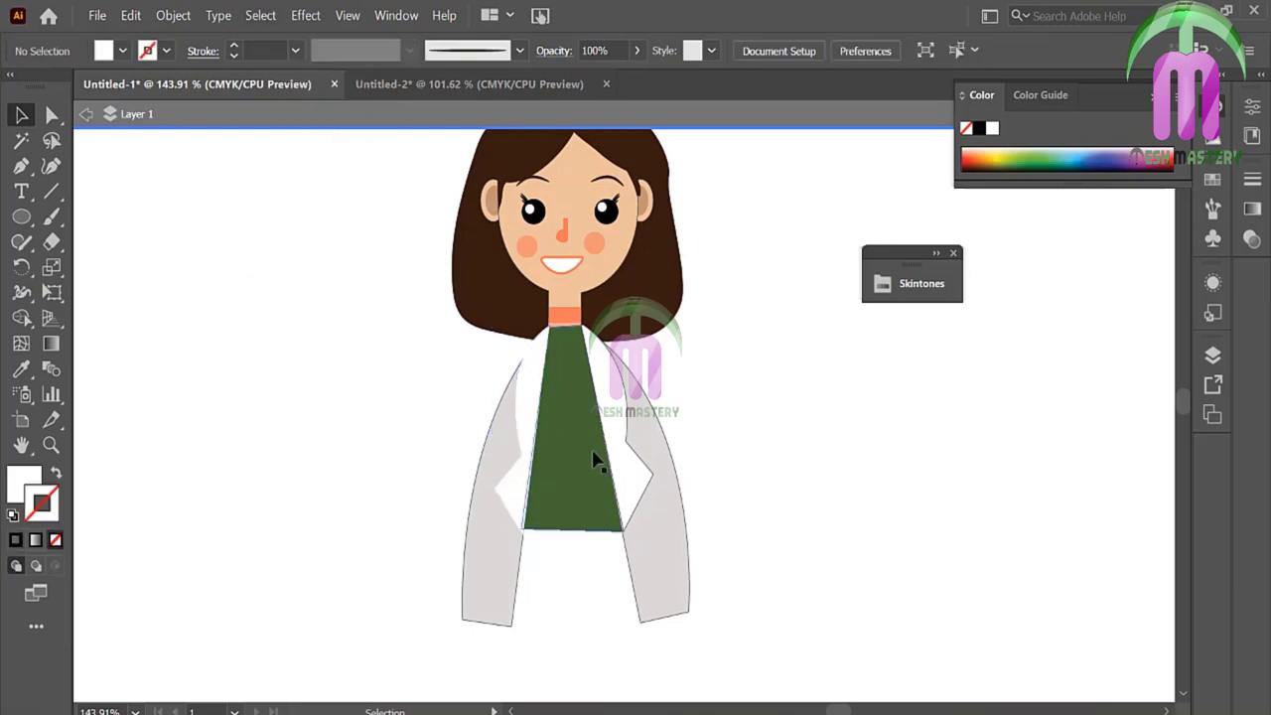
click(631, 477)
click(158, 493)
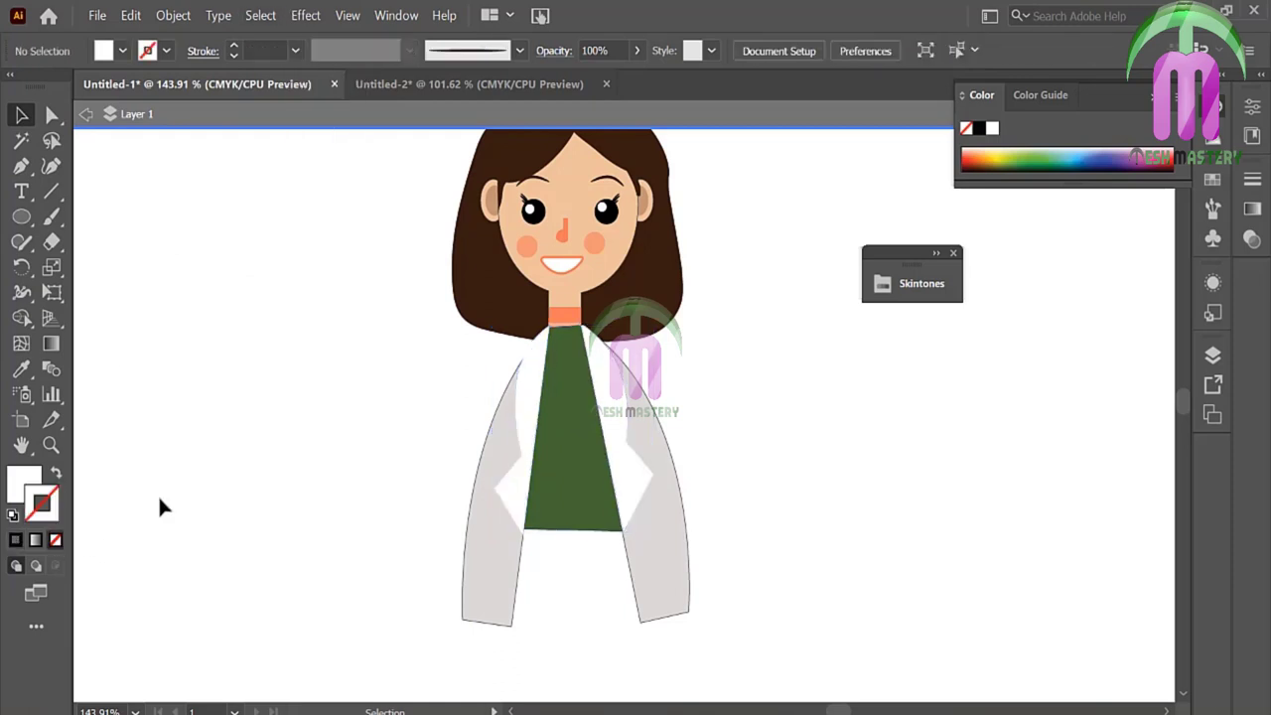
click(468, 602)
click(56, 541)
click(225, 545)
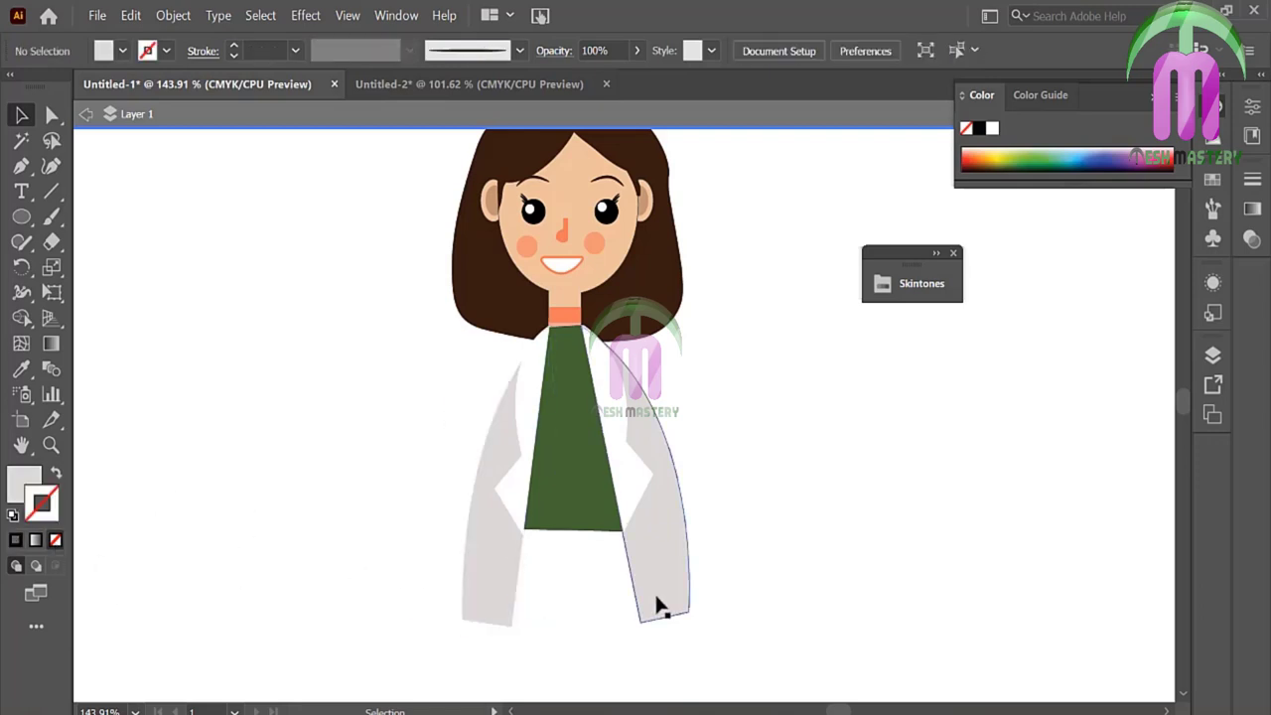
Step: Set the stroke to None on the right lapel and the green top
click(653, 604)
click(56, 541)
click(241, 545)
click(571, 428)
click(55, 540)
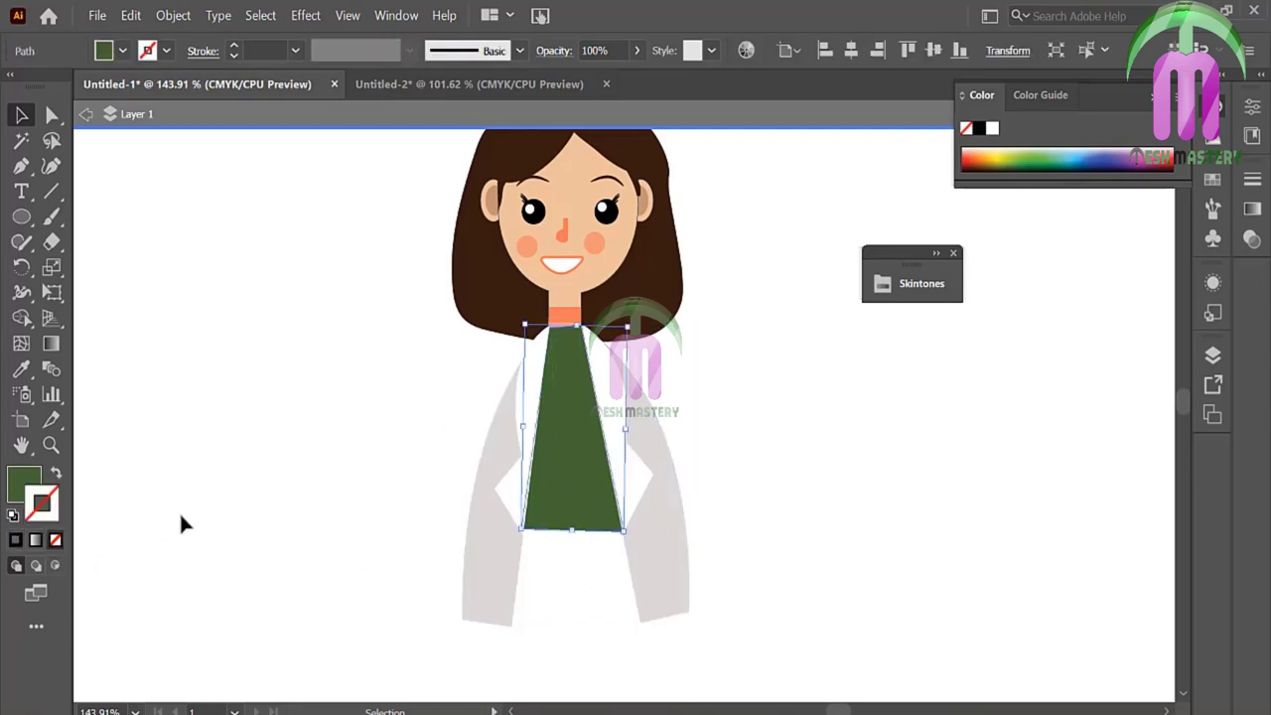
click(179, 511)
click(475, 558)
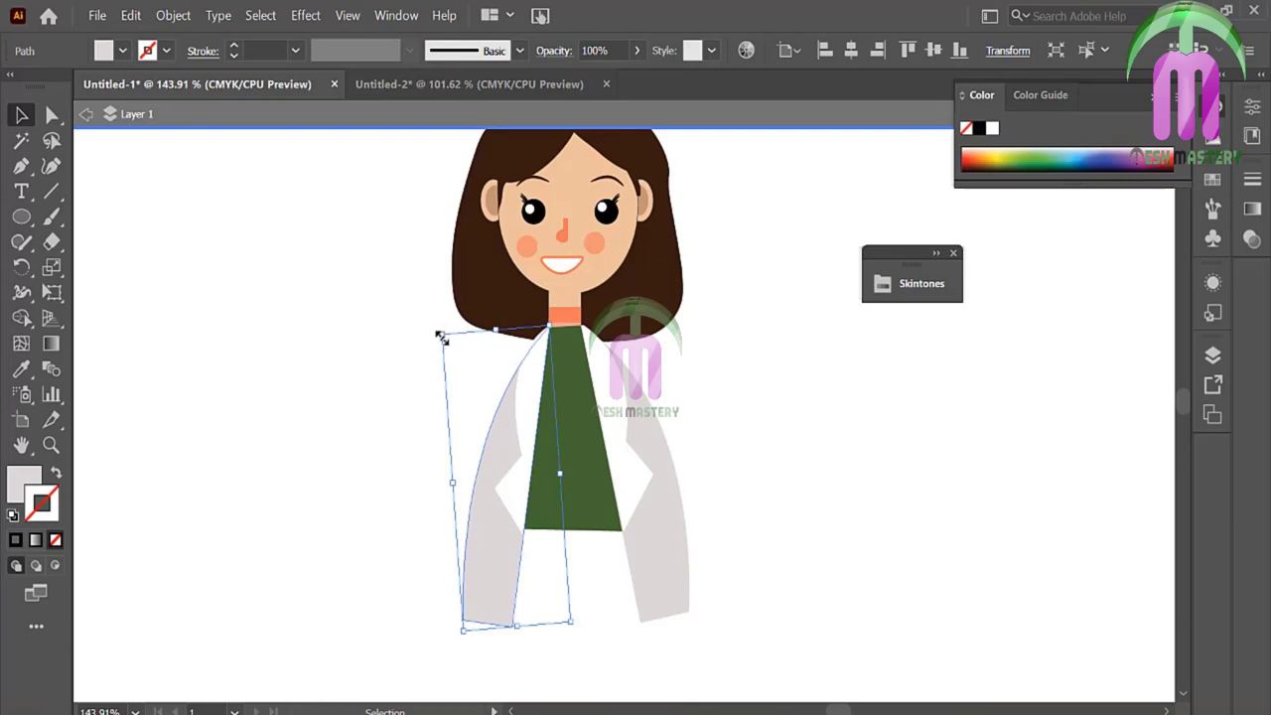
click(355, 338)
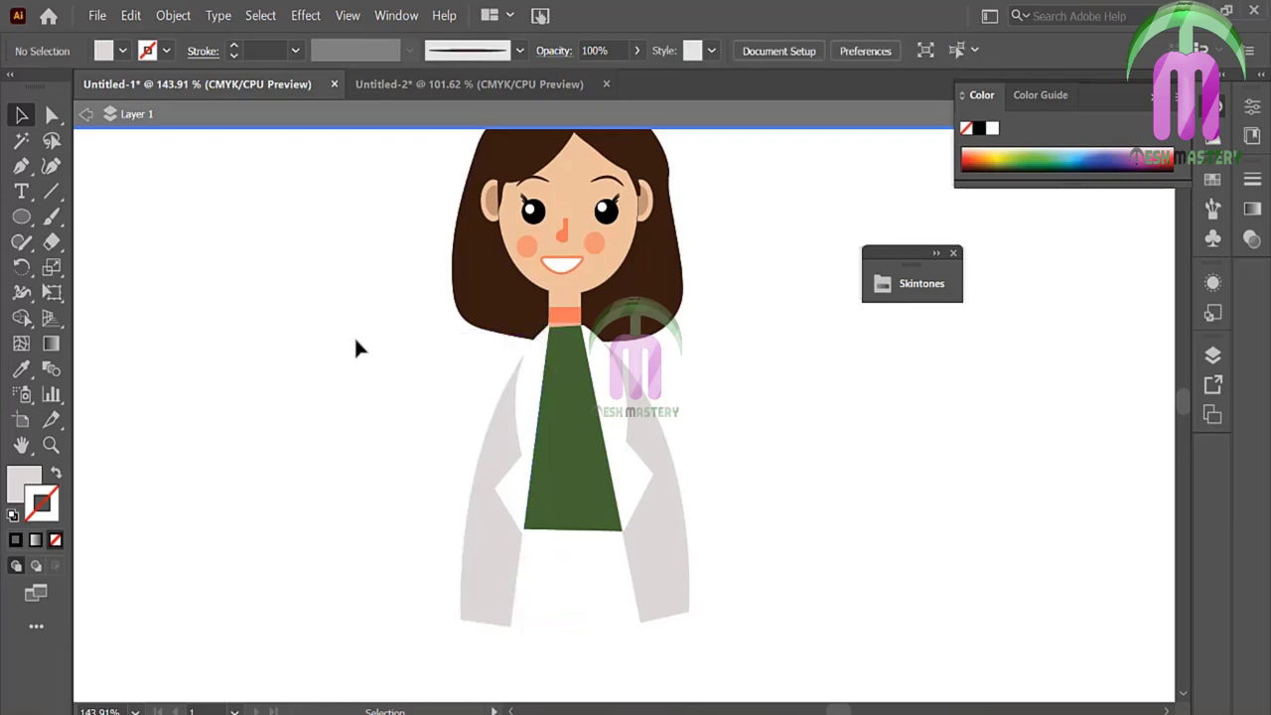
click(22, 167)
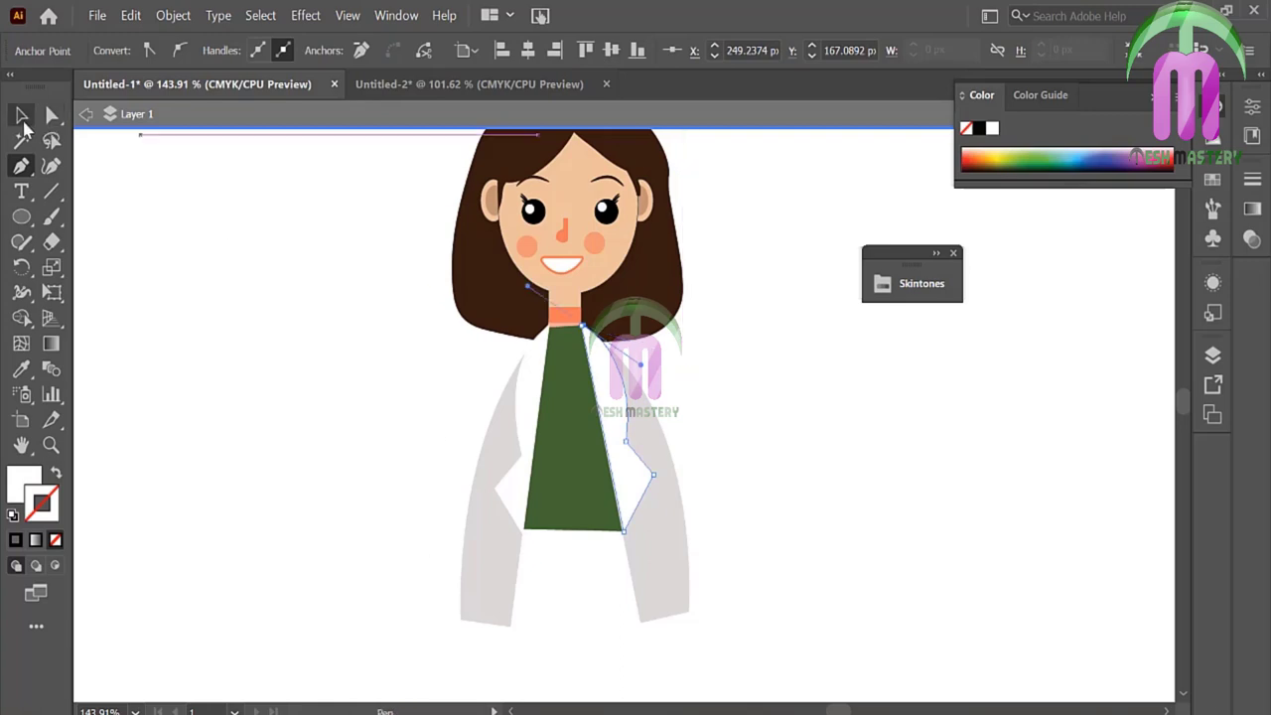
Step: Draw a short horizontal pocket line across the right coat panel
click(22, 115)
click(103, 208)
key(p)
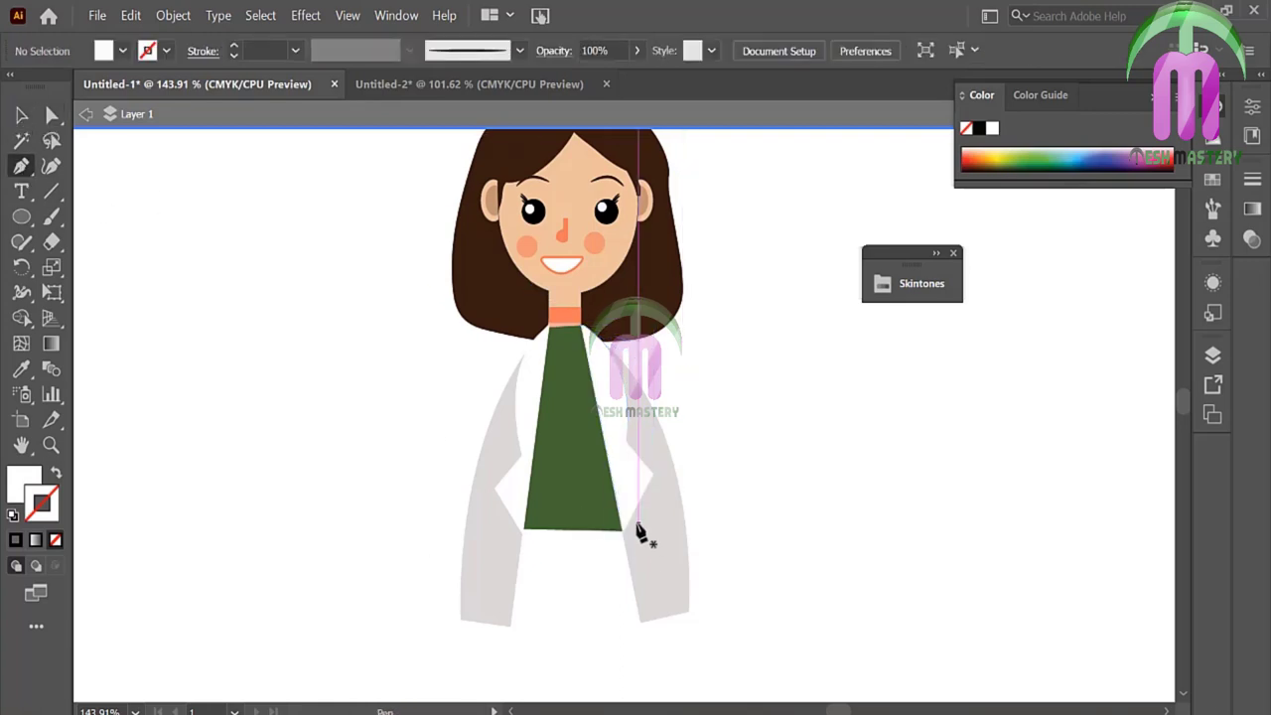
click(637, 523)
click(679, 524)
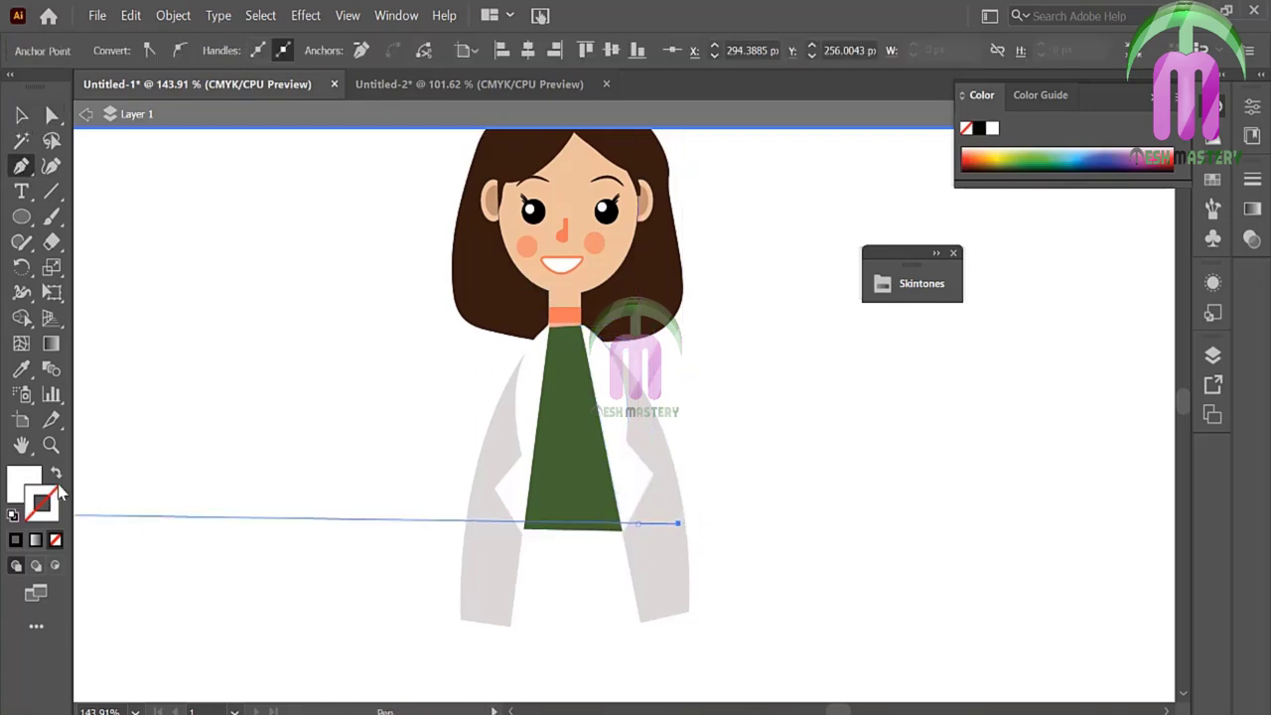
click(22, 115)
Step: Draw a small white circle button and move it onto the right coat panel
click(189, 248)
key(l)
drag(239, 371, 255, 387)
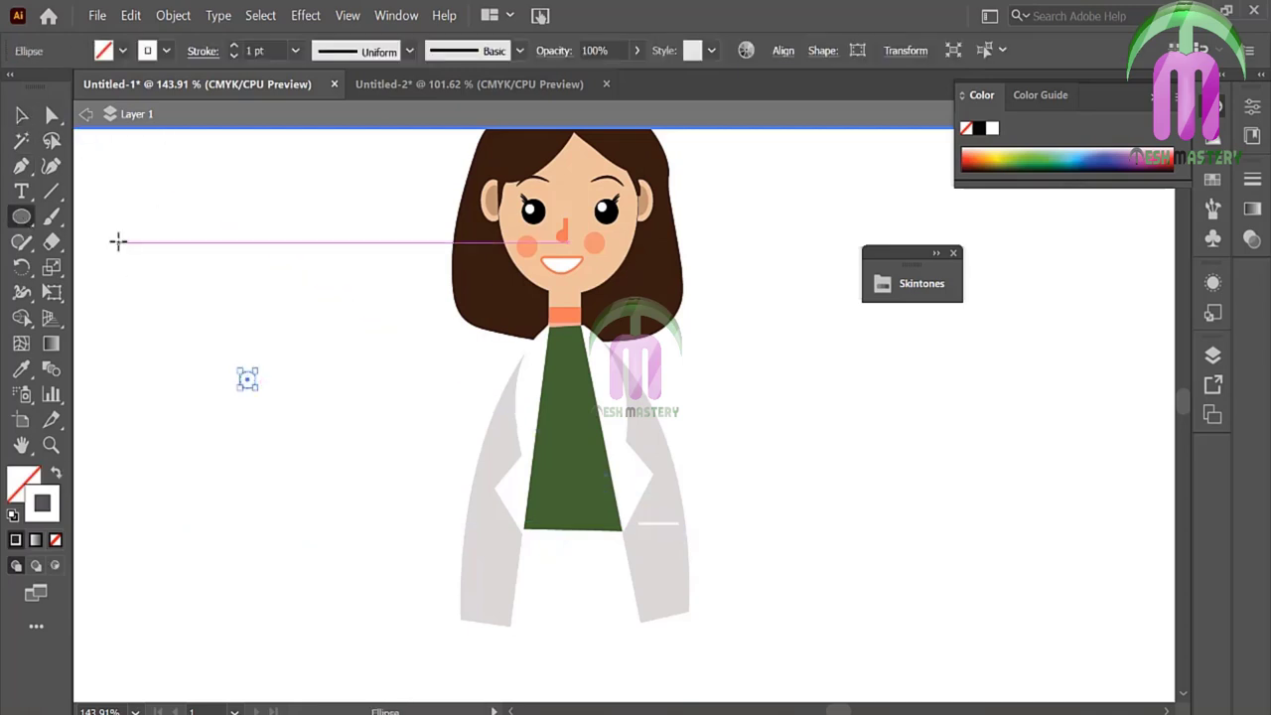
click(54, 473)
click(22, 117)
click(196, 334)
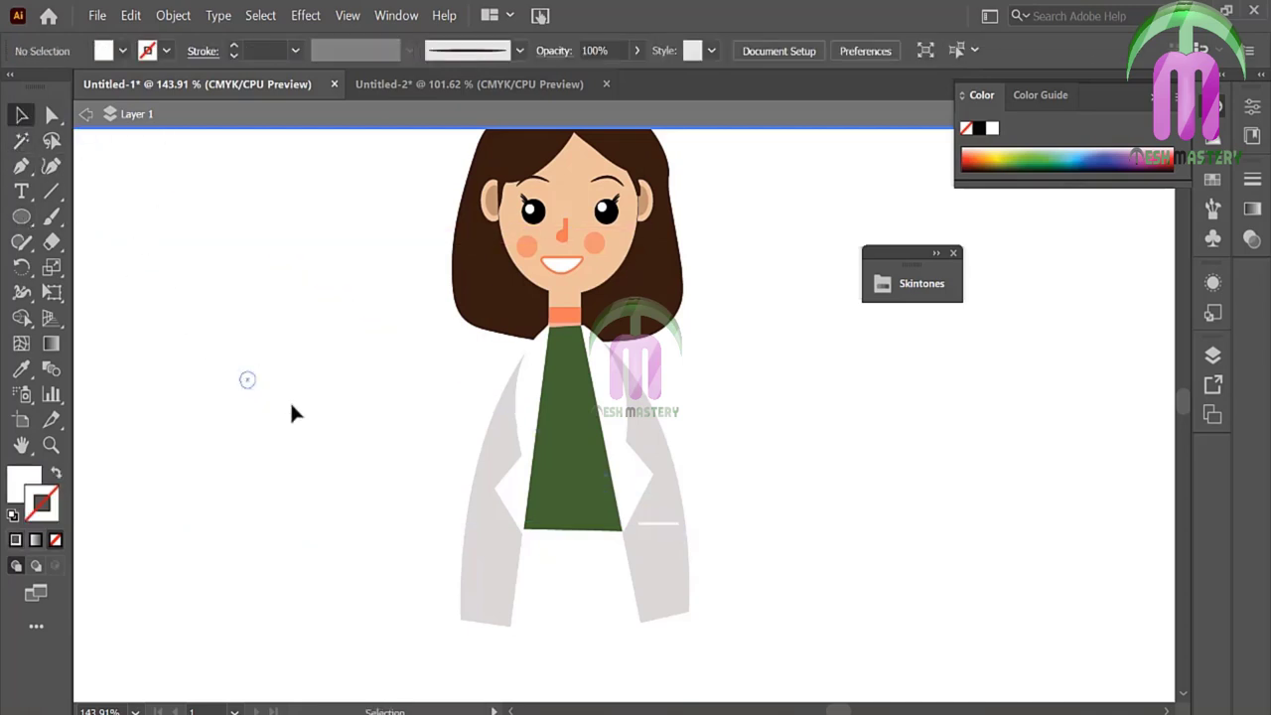
mouse_move(247, 379)
mouse_down()
mouse_move(646, 553)
mouse_move(650, 592)
mouse_up()
Step: Add a second white button, then pen-draw the bent sleeve and move it aside
click(377, 446)
click(22, 166)
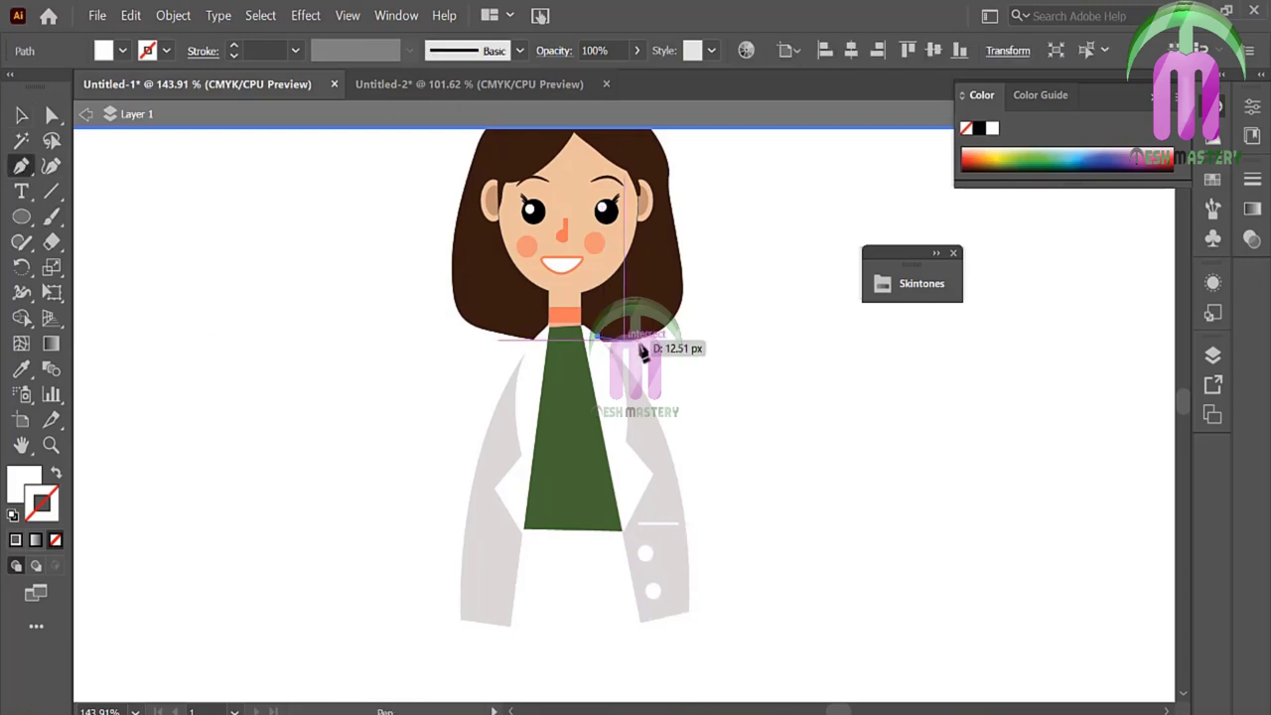
drag(730, 404, 734, 410)
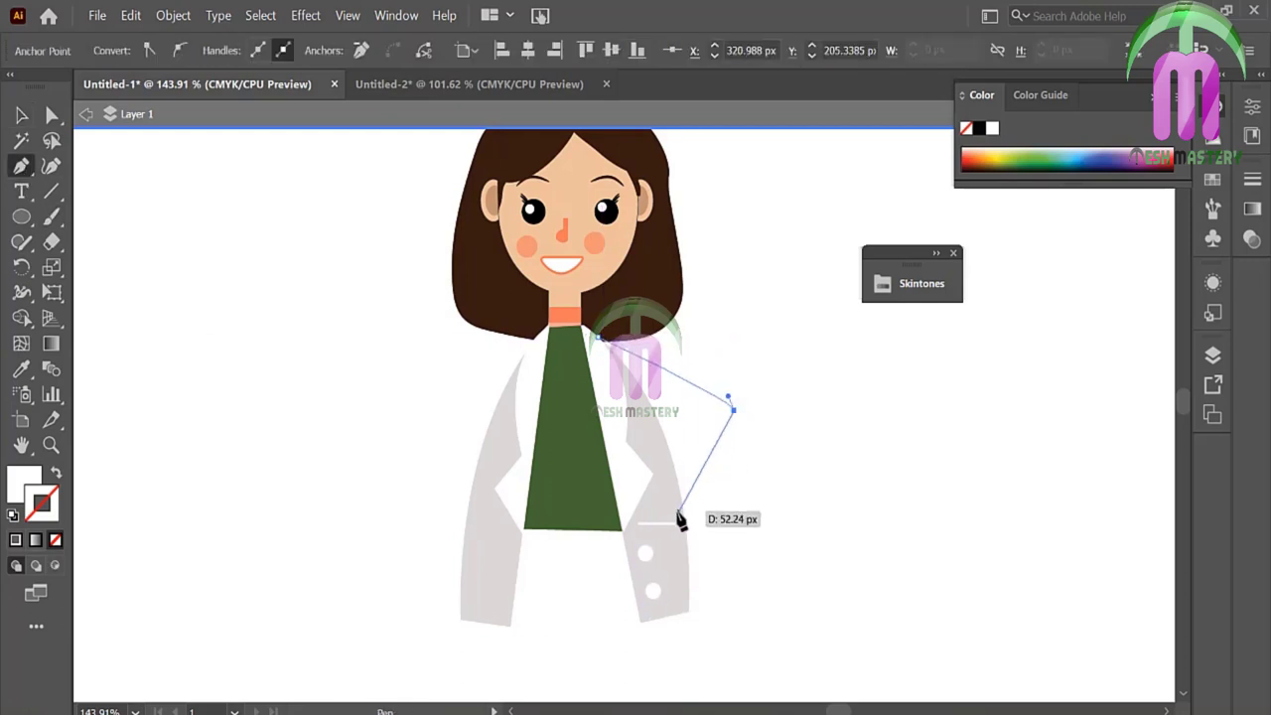
drag(679, 516, 654, 527)
drag(618, 589, 659, 499)
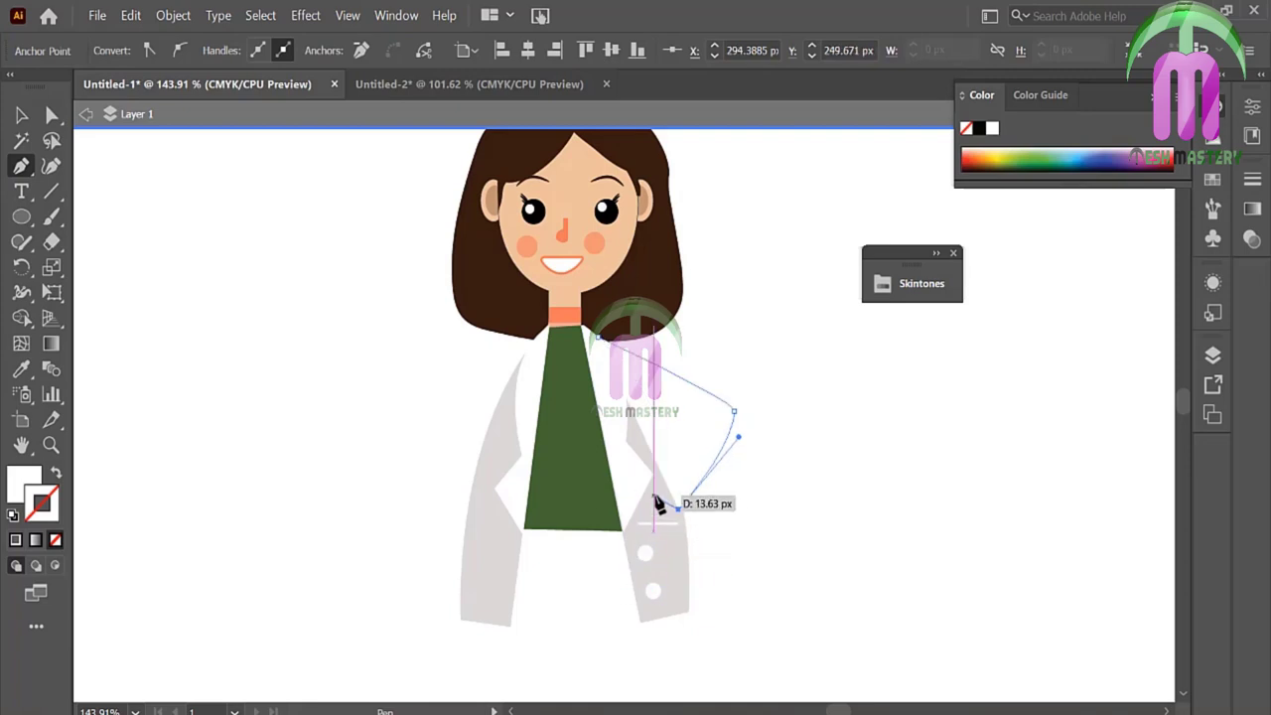
click(699, 424)
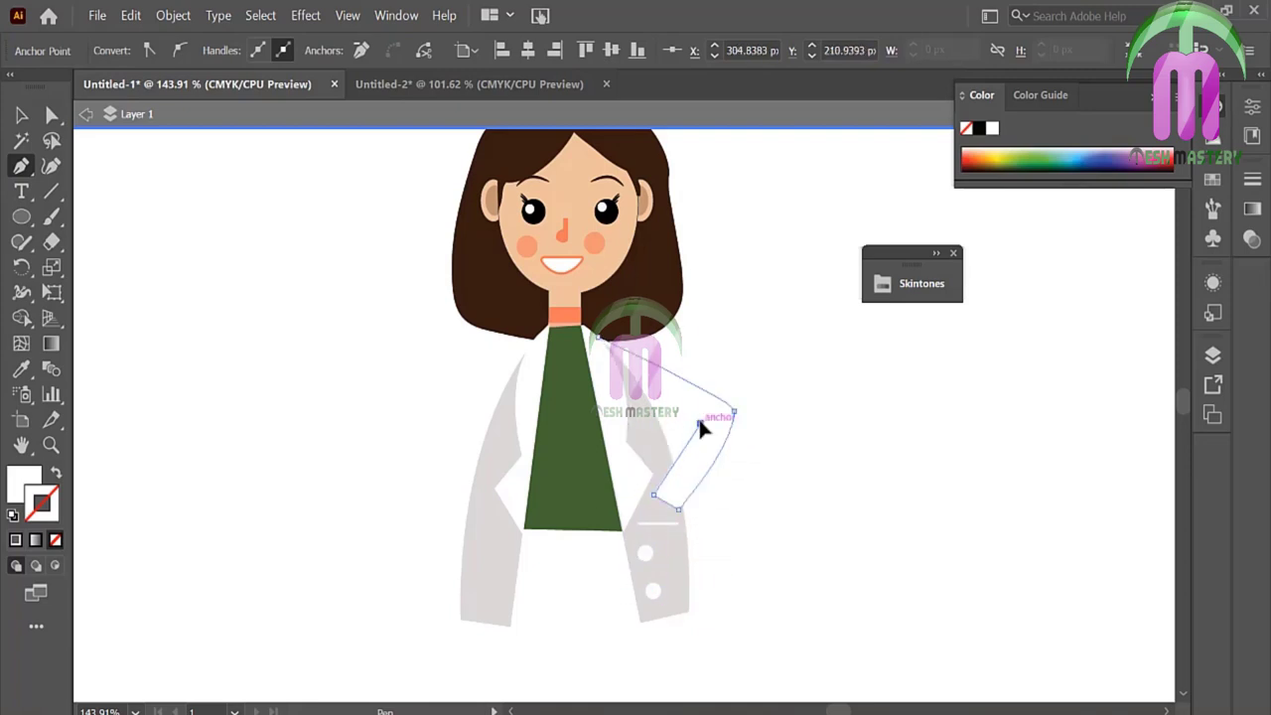
click(620, 378)
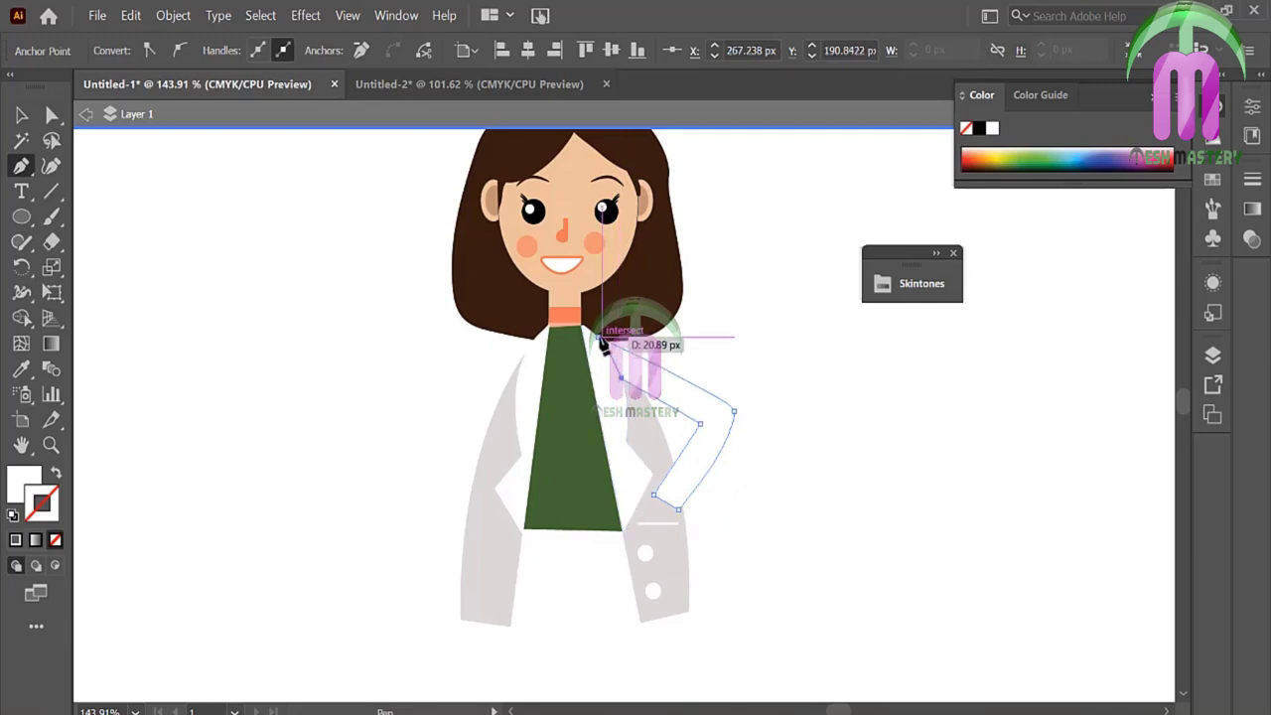
click(601, 341)
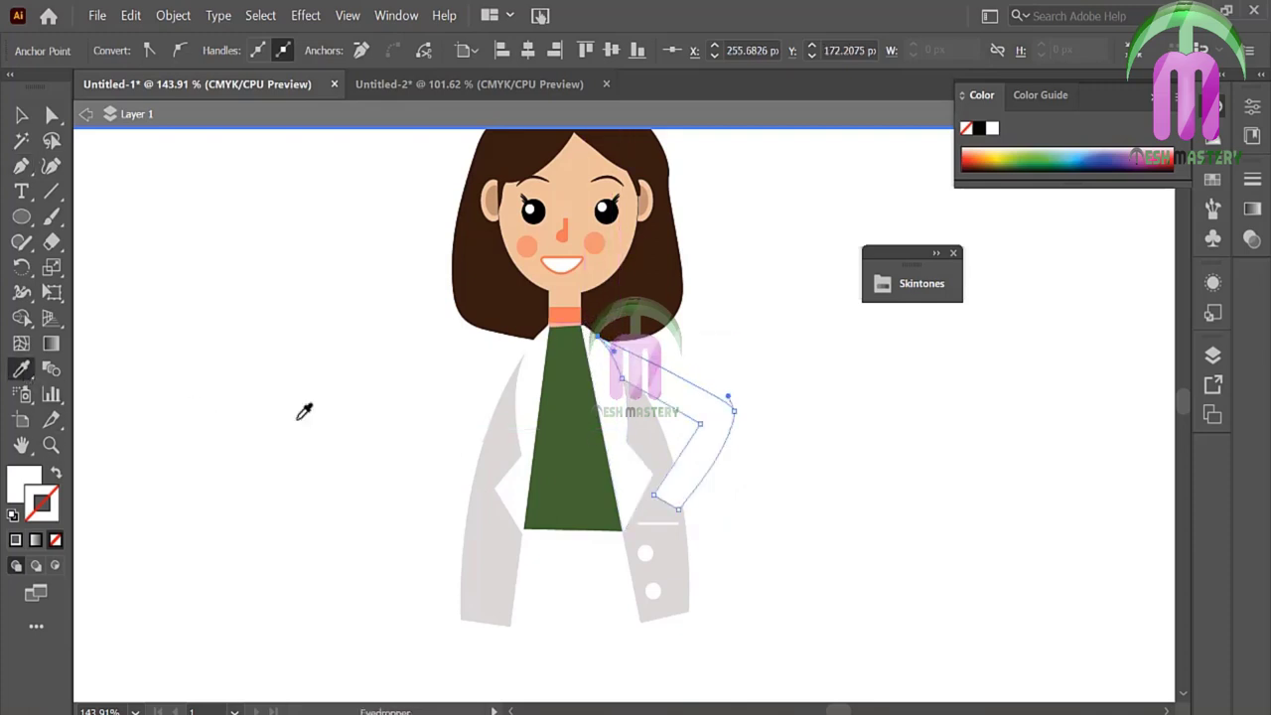
key(v)
drag(712, 450, 868, 455)
click(927, 487)
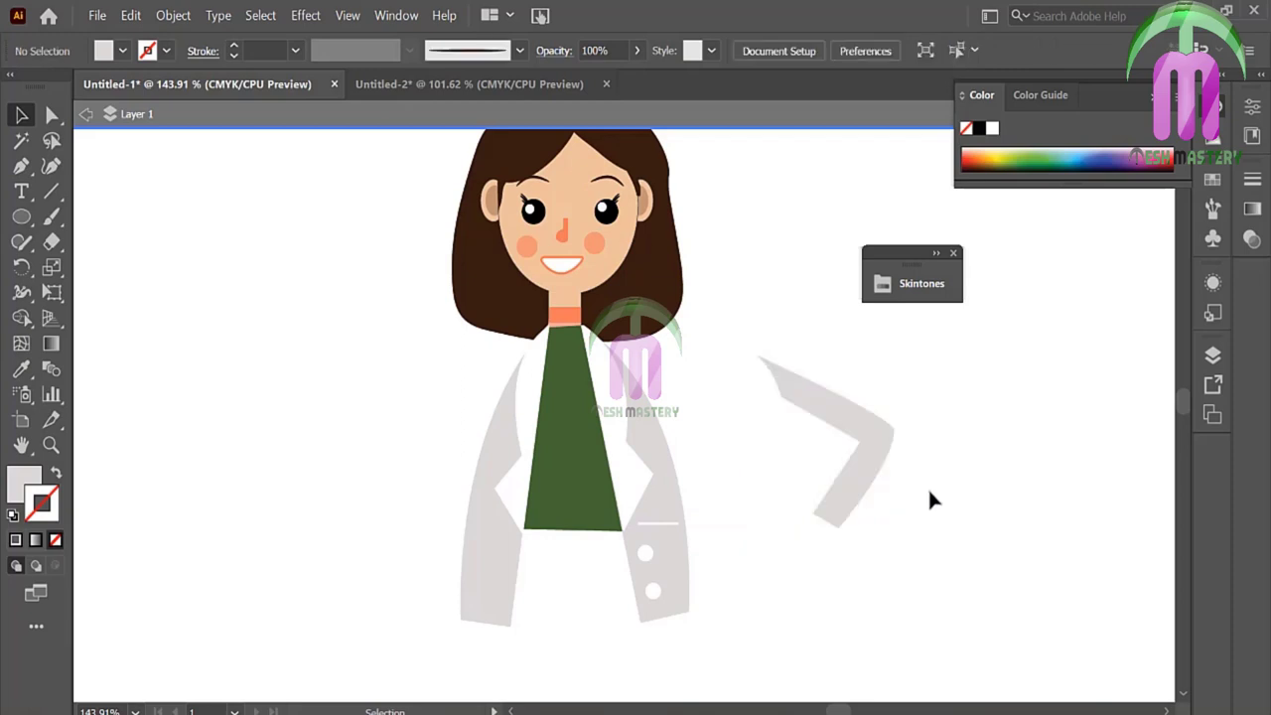
Step: Pen-draw a hand at the sleeve's end and give it the face's skin tone
click(21, 166)
click(812, 515)
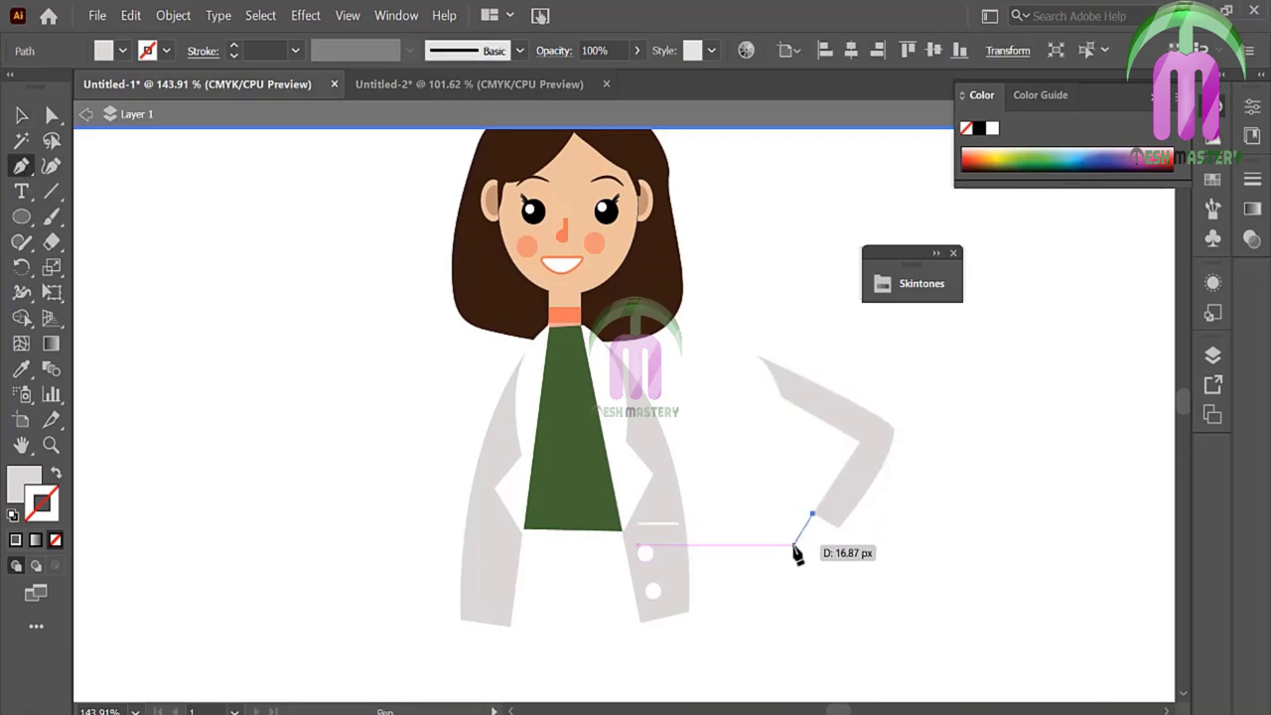
drag(795, 556, 796, 555)
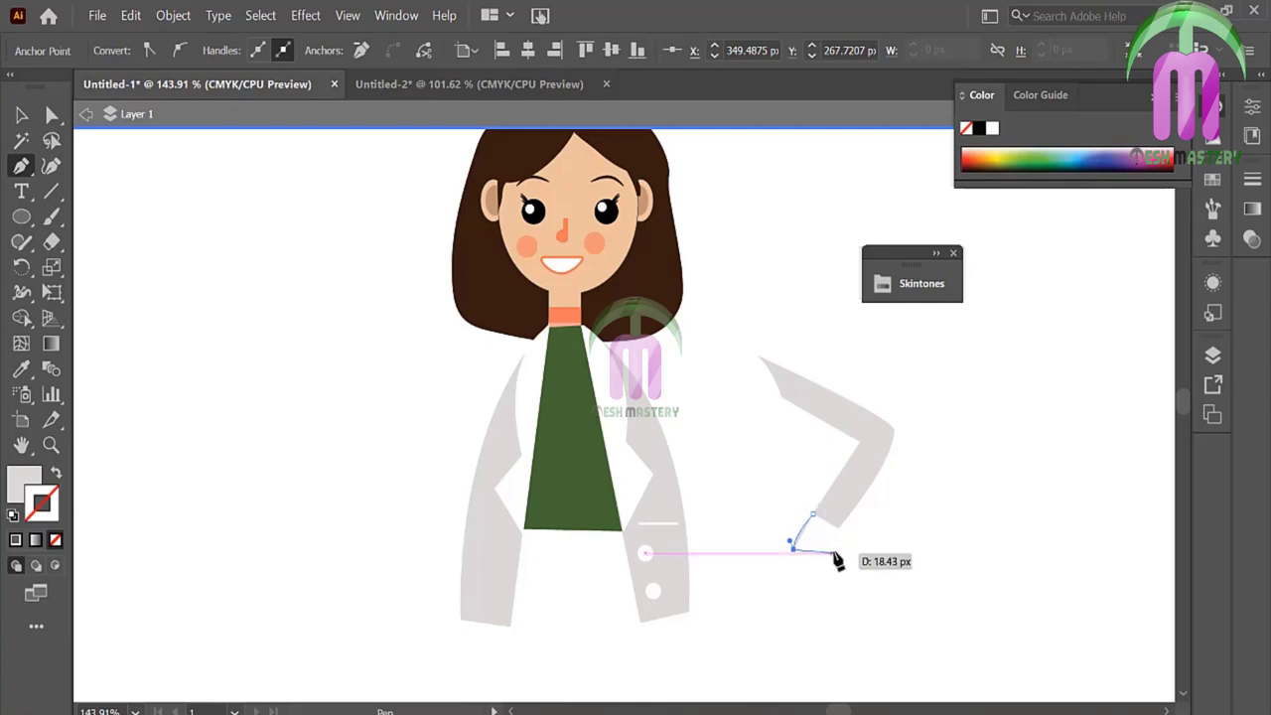
click(840, 550)
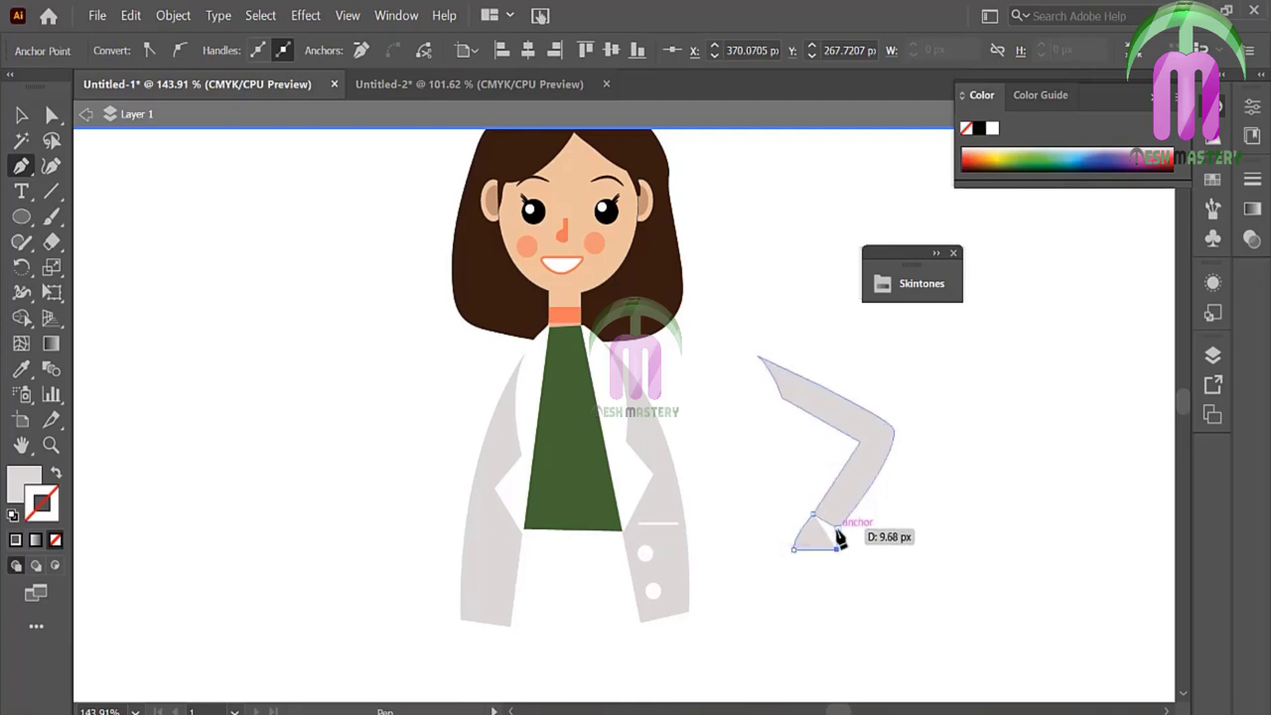
drag(840, 527, 836, 525)
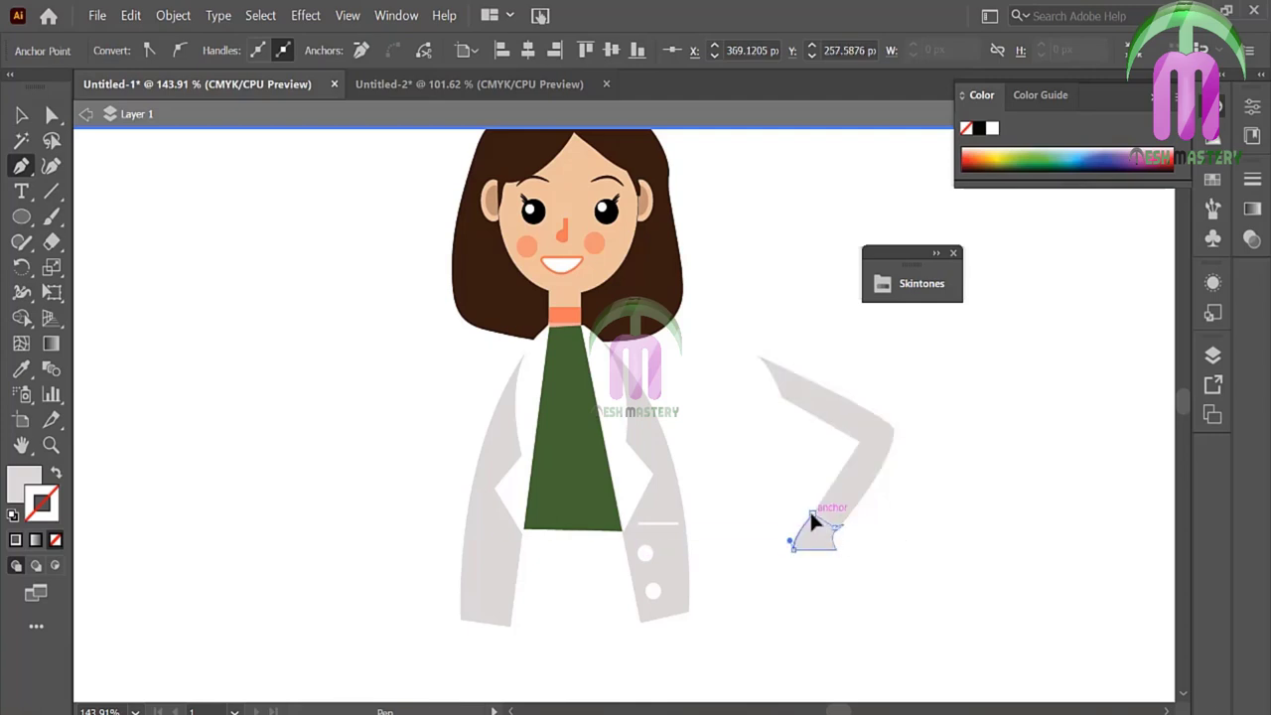
click(22, 369)
click(607, 268)
click(22, 114)
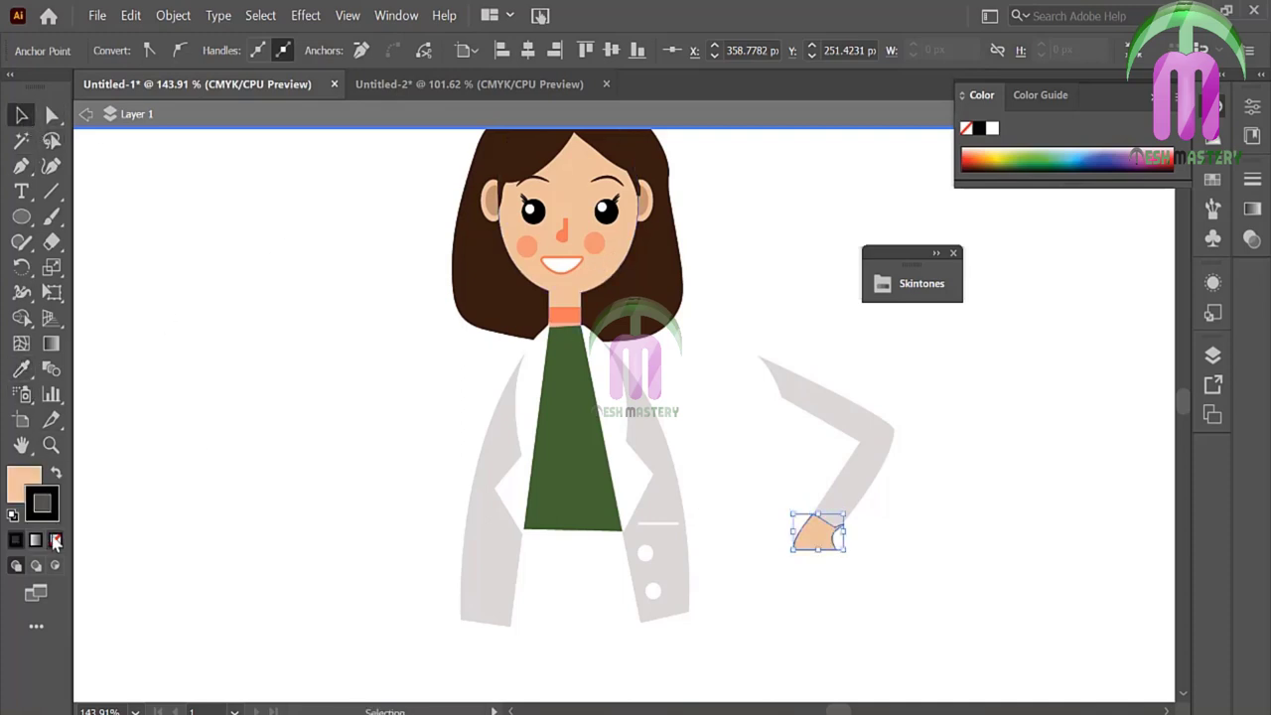
Step: Bring the sleeve in front so the hand tucks behind the cuff
click(823, 544)
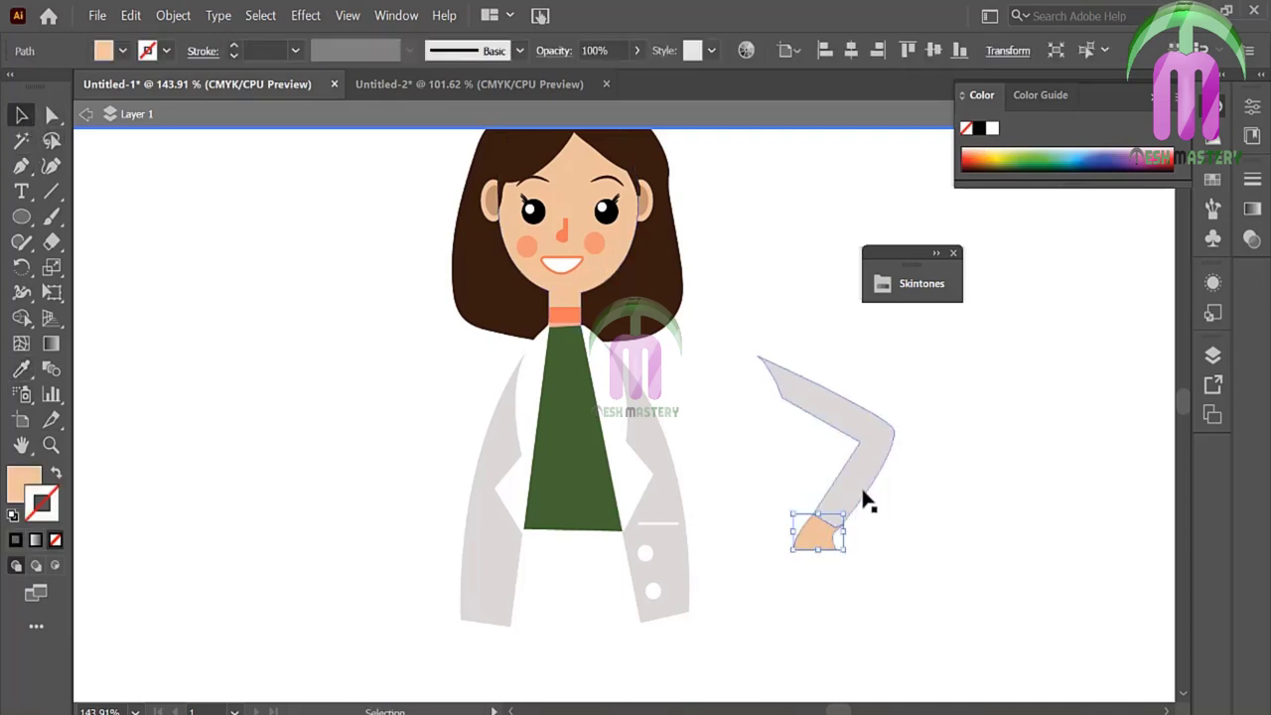
right_click(865, 502)
click(732, 392)
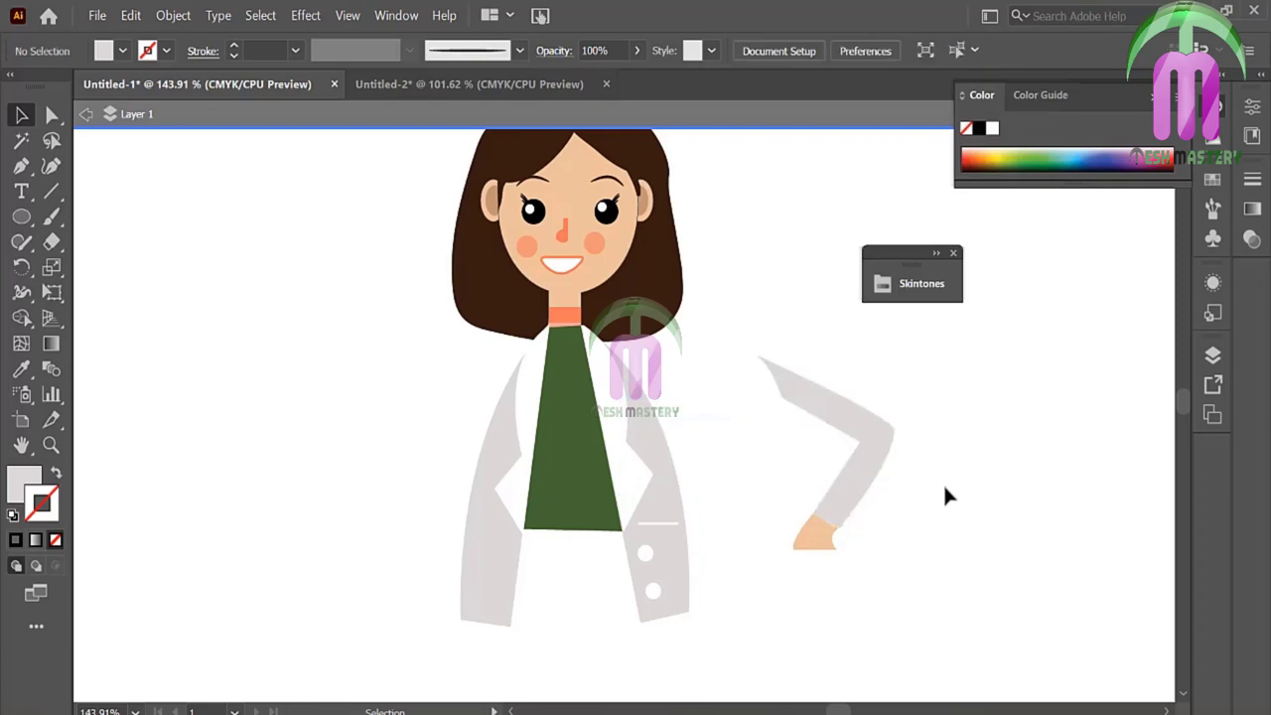
click(928, 481)
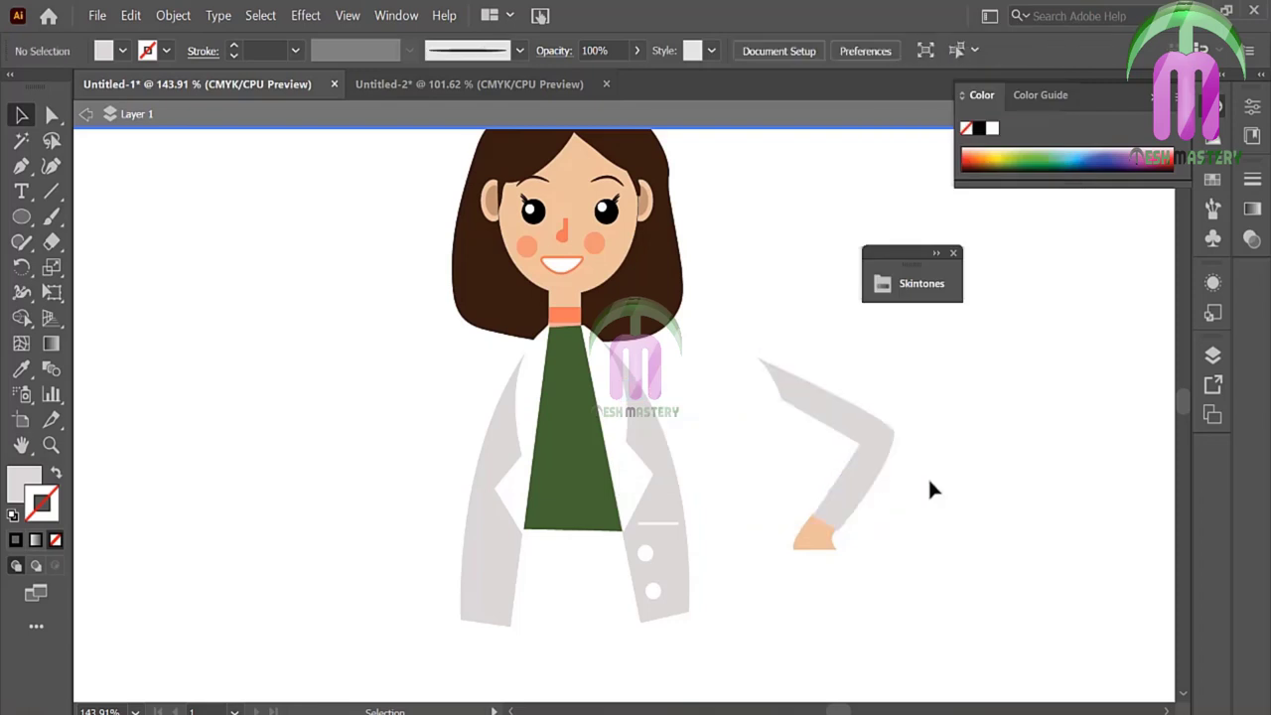
click(815, 544)
Step: Group the sleeve and hand, move them against the figure's side, and shrink to fit
drag(773, 480, 873, 555)
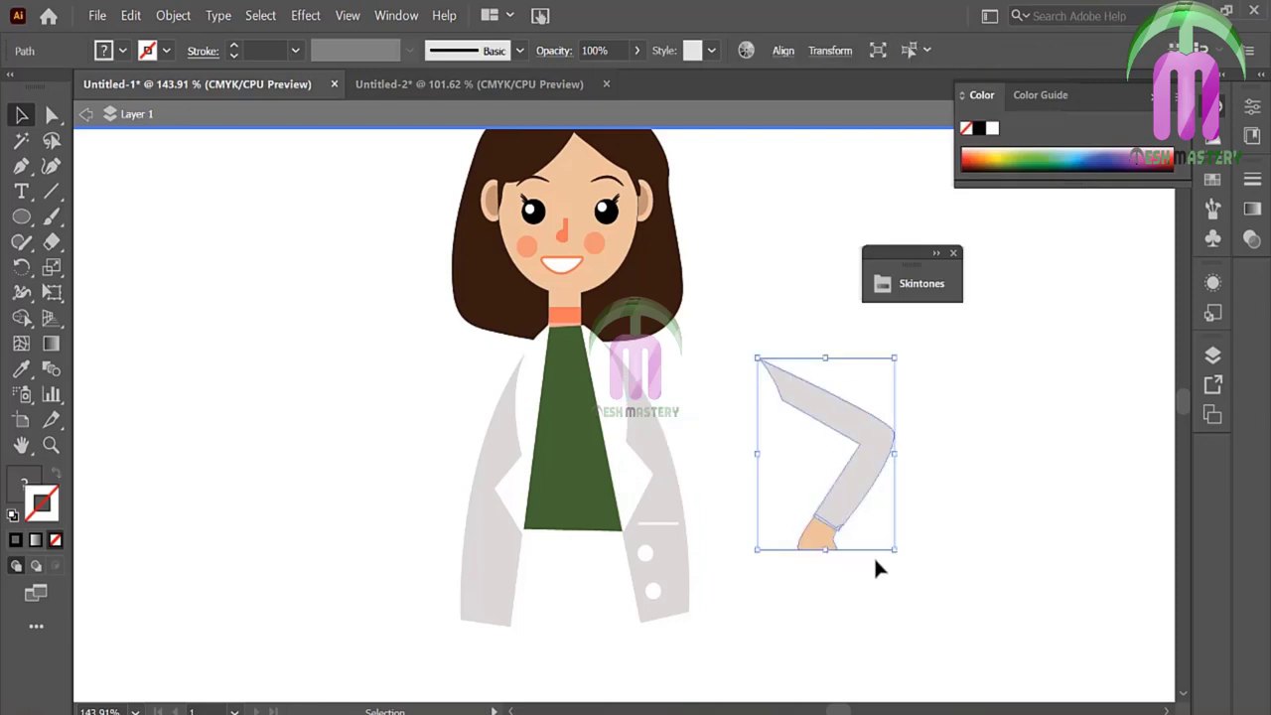
key(ctrl+g)
mouse_move(837, 488)
mouse_down()
mouse_move(679, 465)
mouse_move(681, 476)
mouse_up()
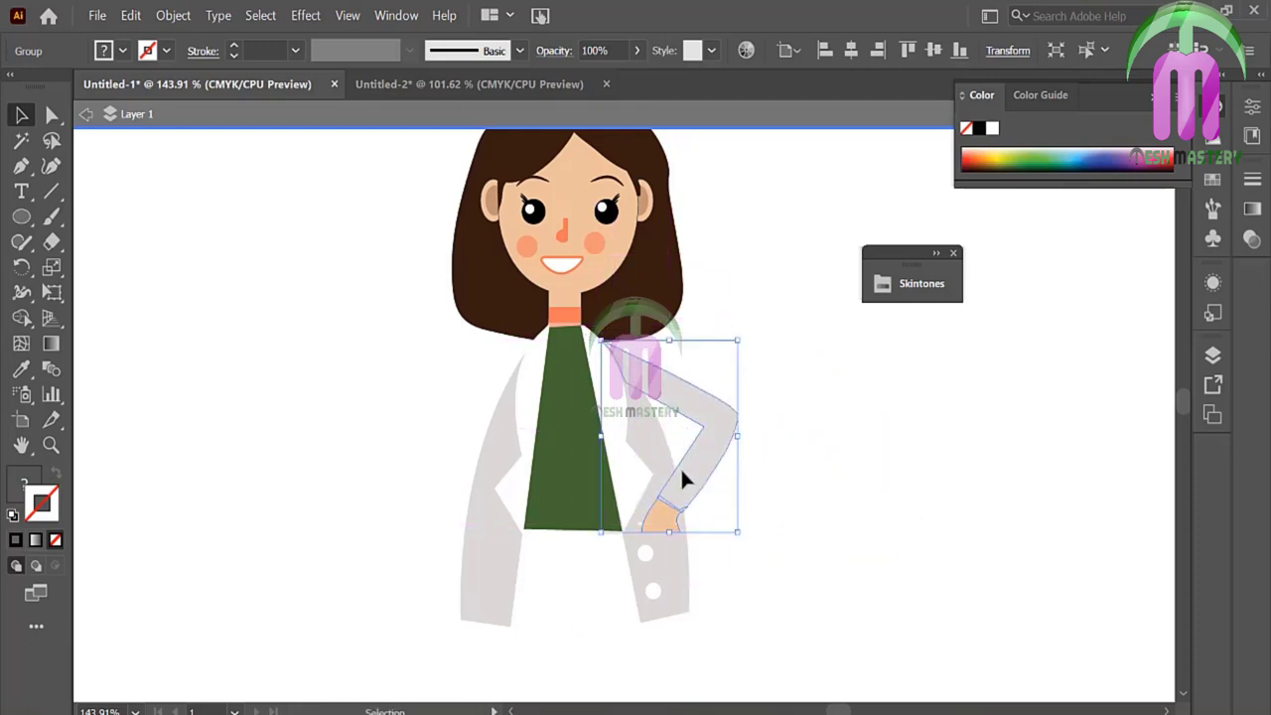
drag(672, 534, 671, 524)
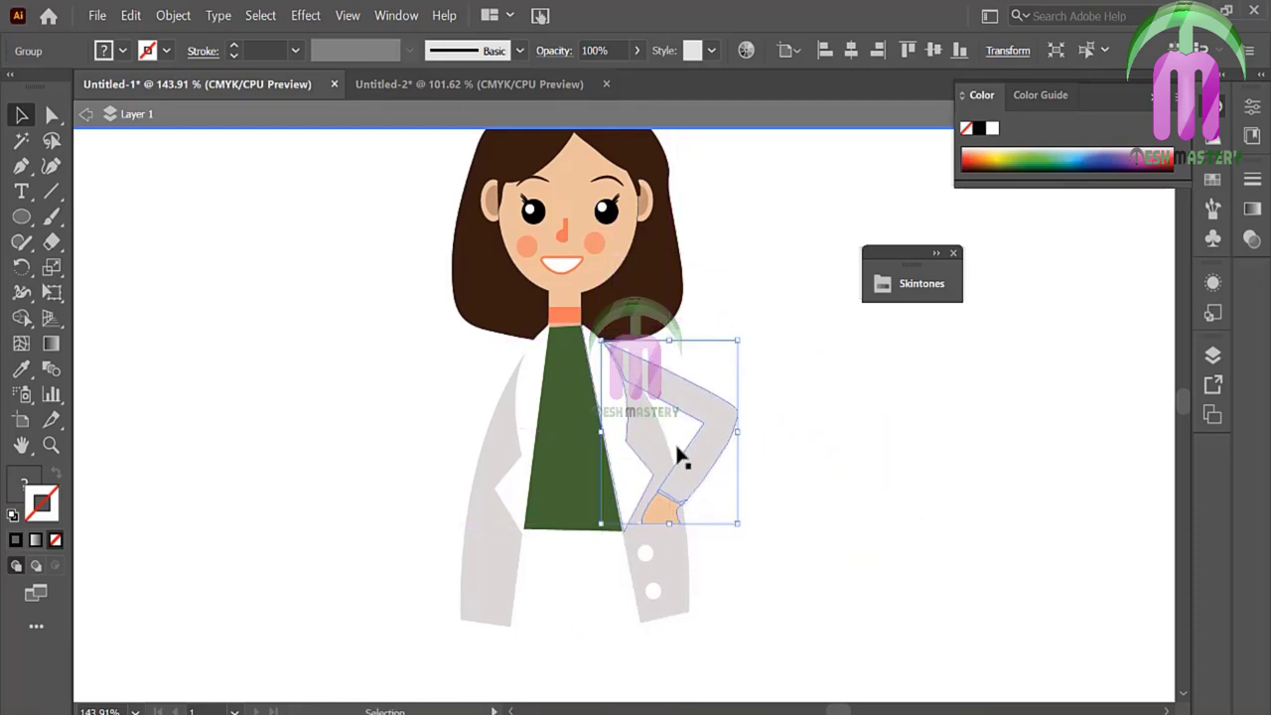
drag(737, 431, 723, 433)
click(731, 469)
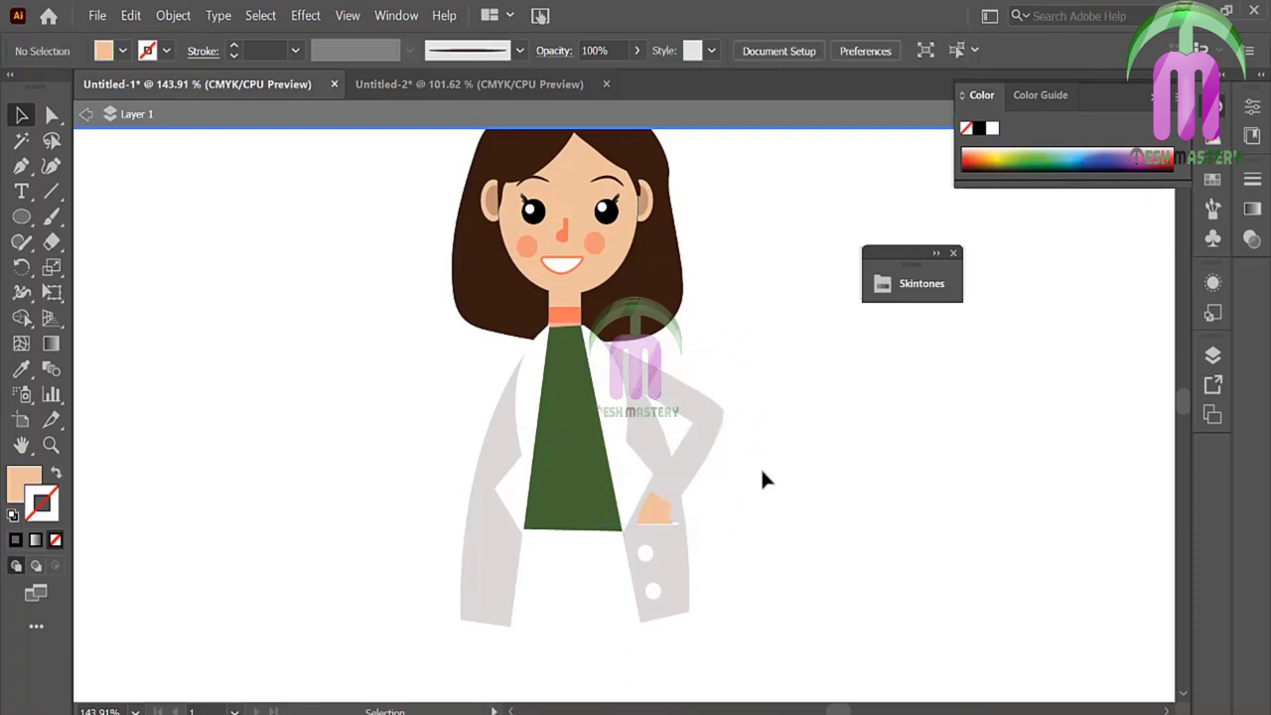
Step: Round off the sleeve's elbow corner and fit the artboard in view
key(a)
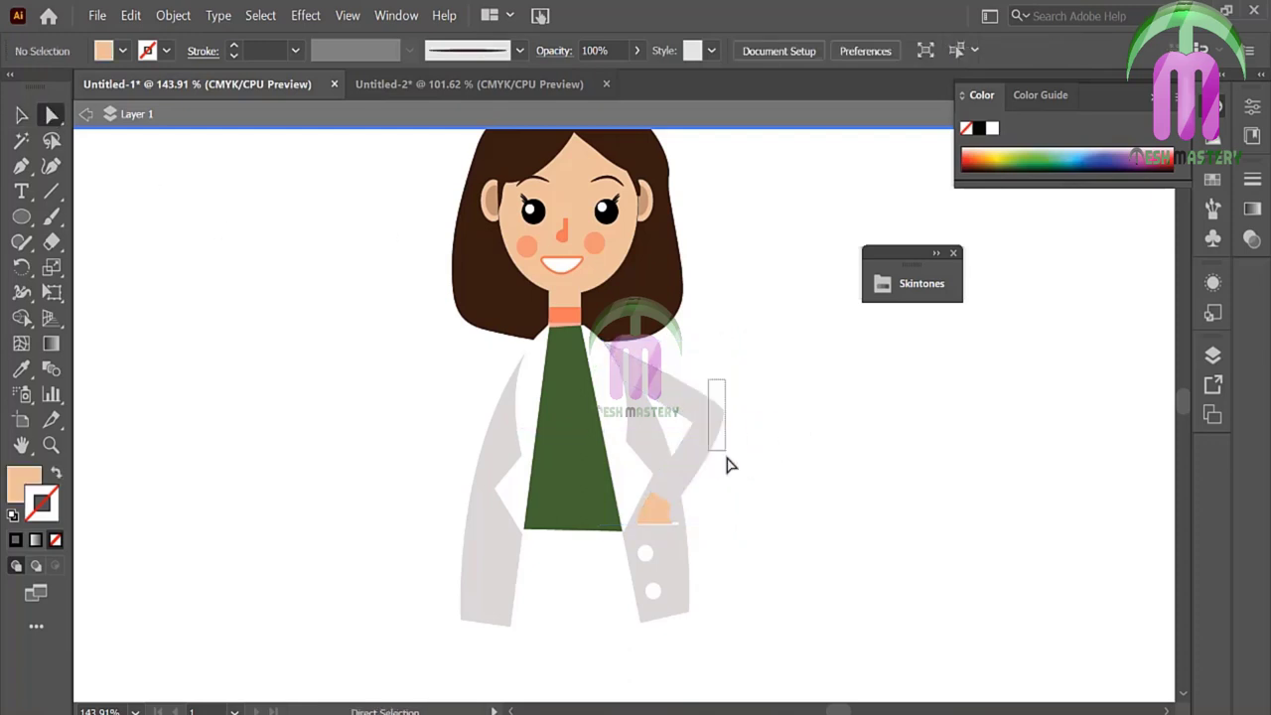
click(717, 433)
drag(714, 425, 694, 430)
key(v)
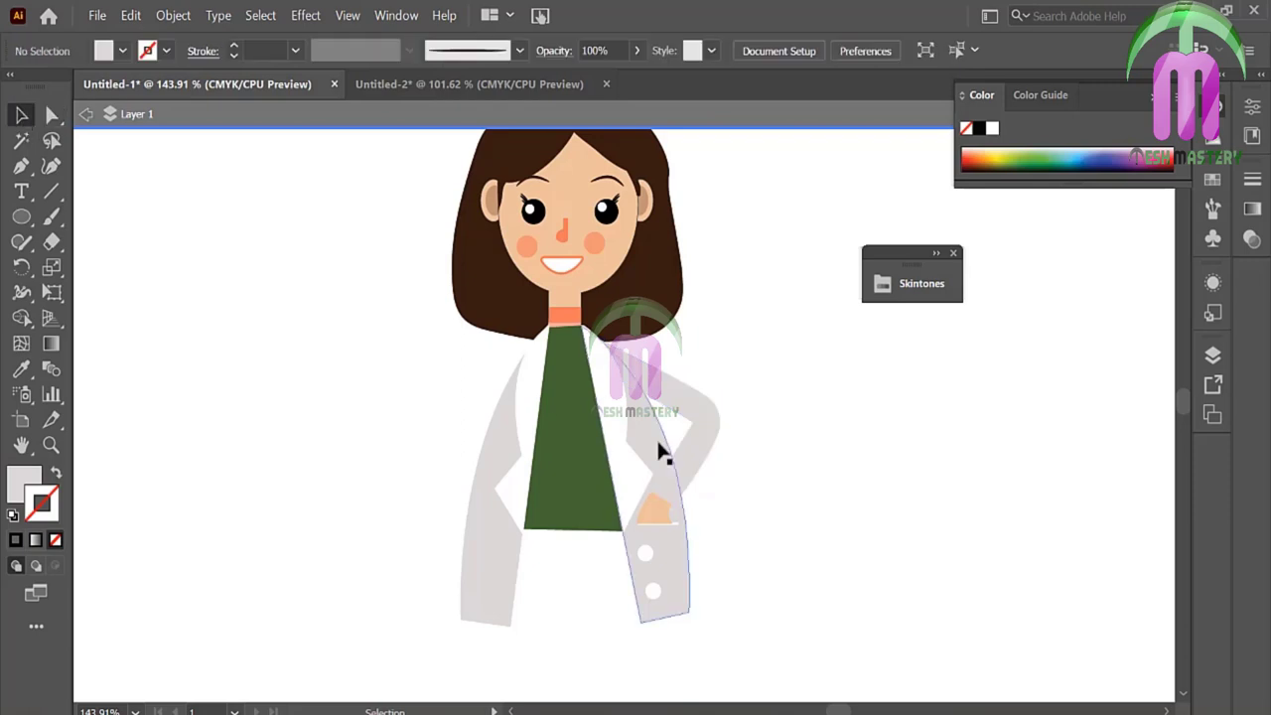
click(683, 447)
click(781, 477)
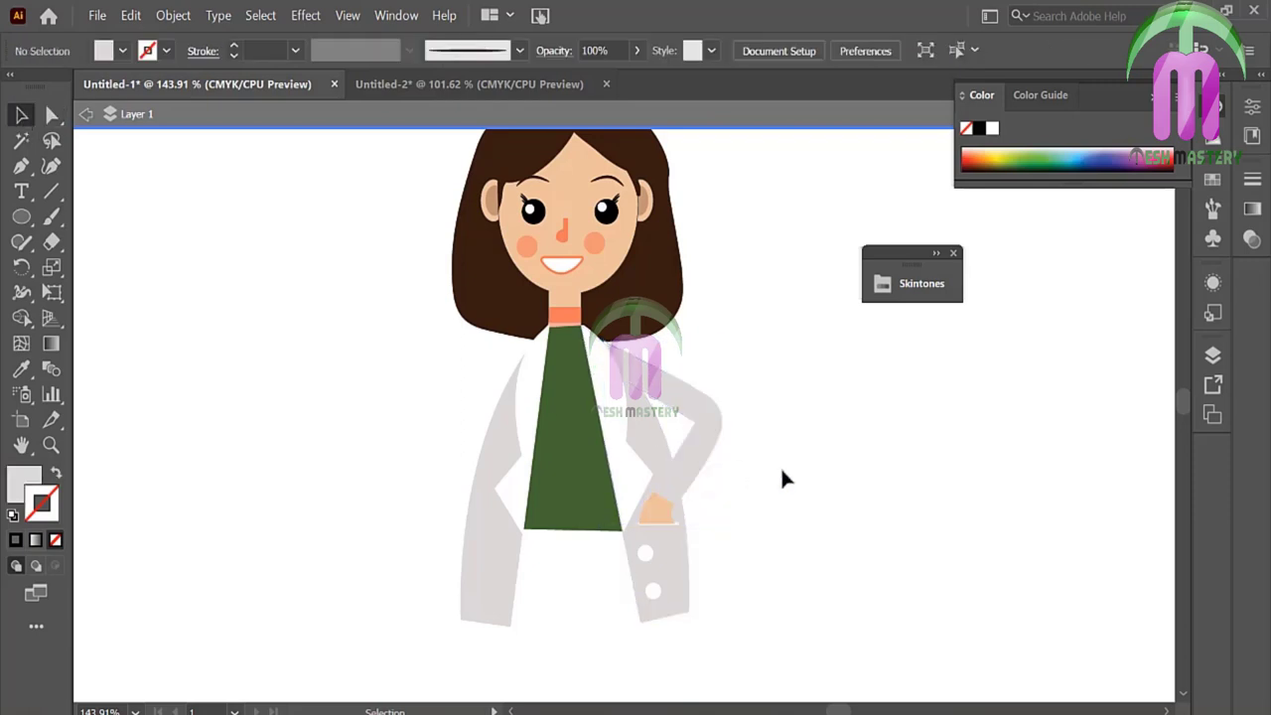
key(ctrl+0)
Step: Pen-draw a curved skirt shape below the green top
key(p)
click(542, 516)
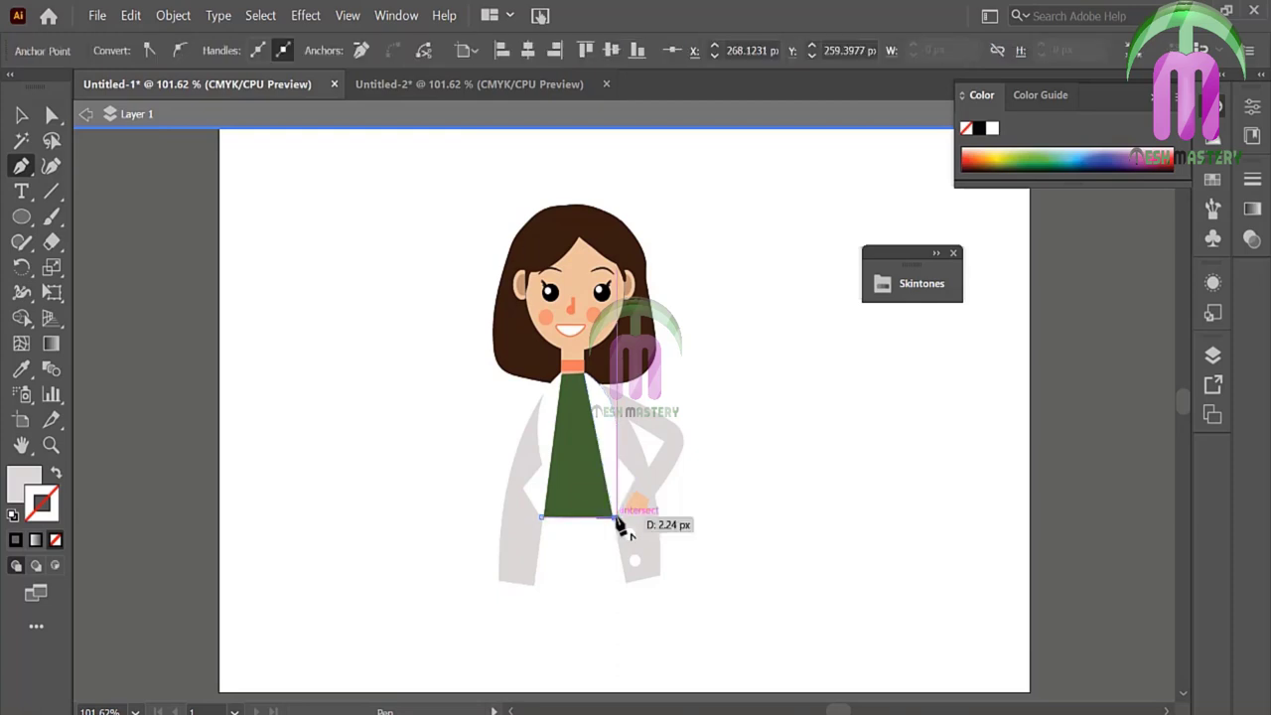
click(645, 518)
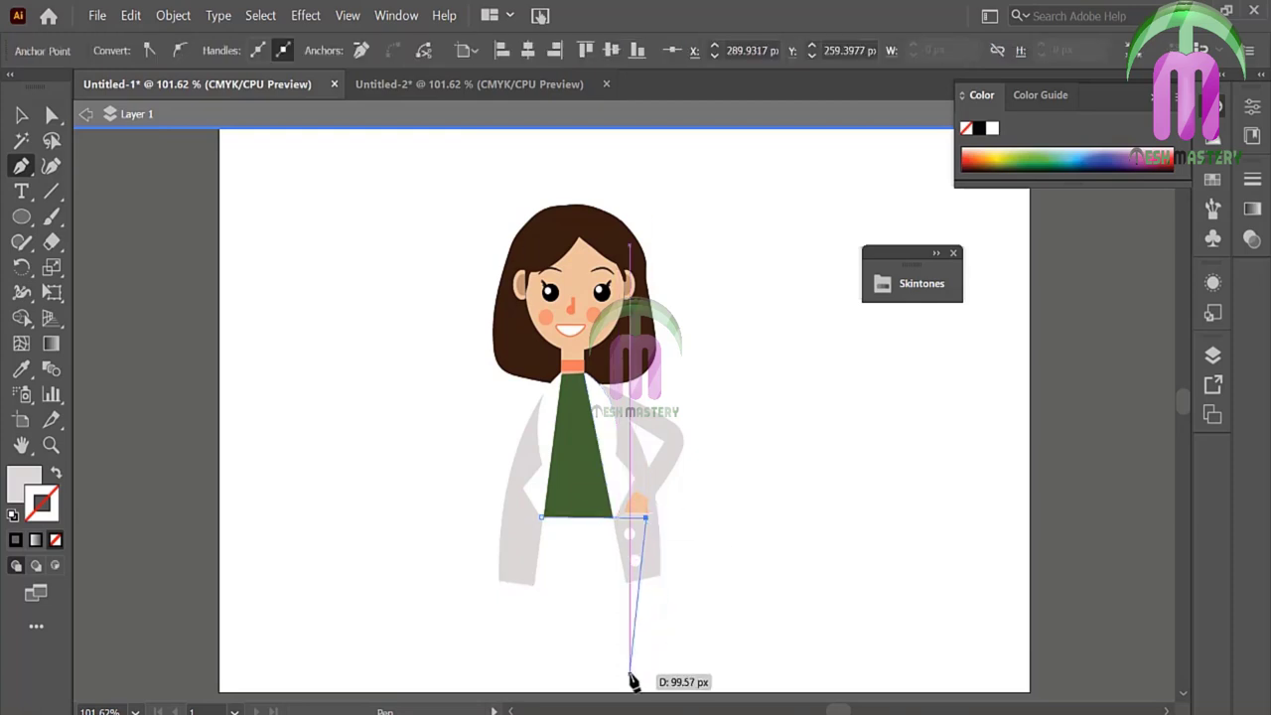
mouse_move(629, 675)
mouse_down()
mouse_move(586, 687)
mouse_move(596, 601)
mouse_move(517, 596)
mouse_up()
click(544, 595)
drag(542, 443, 555, 430)
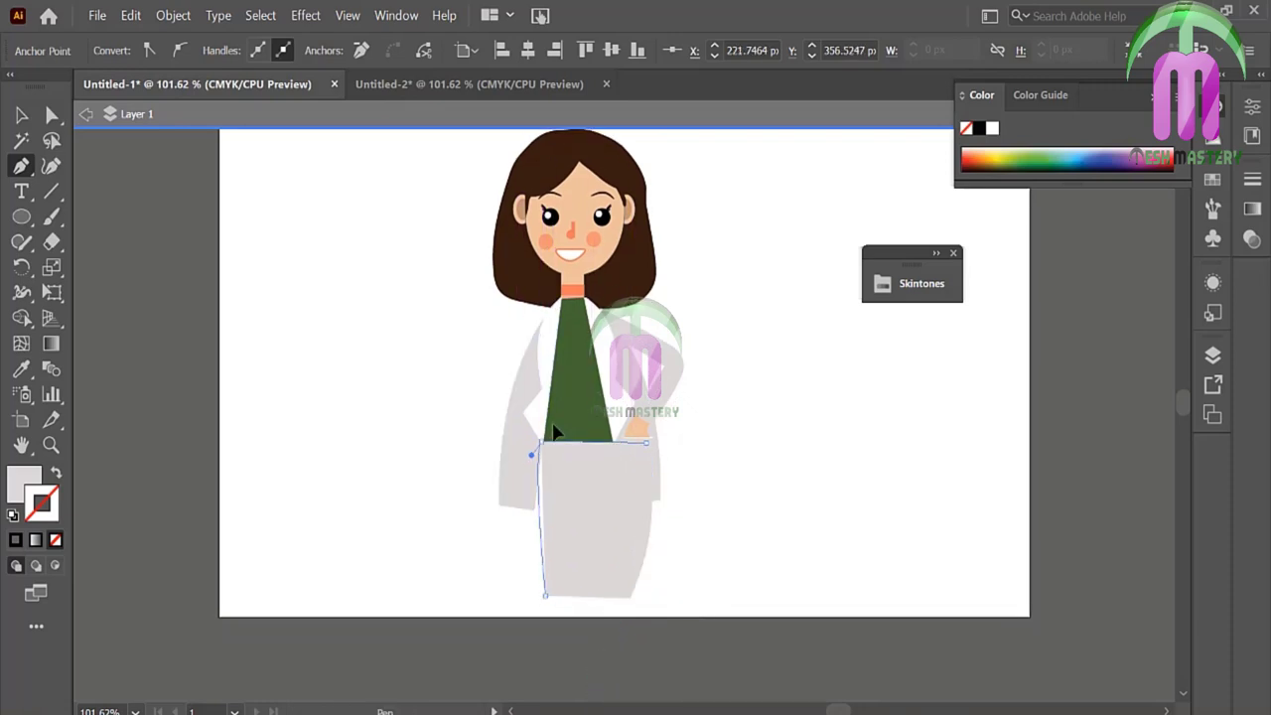
drag(593, 392, 584, 358)
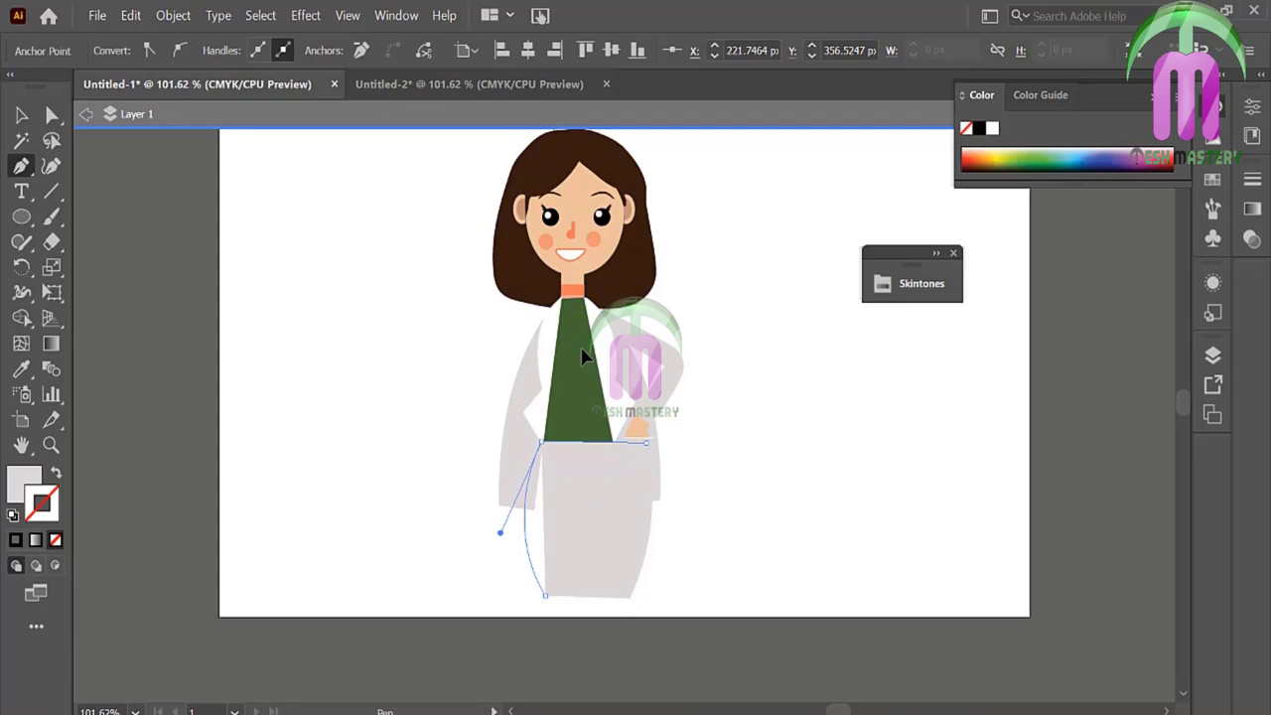
click(22, 116)
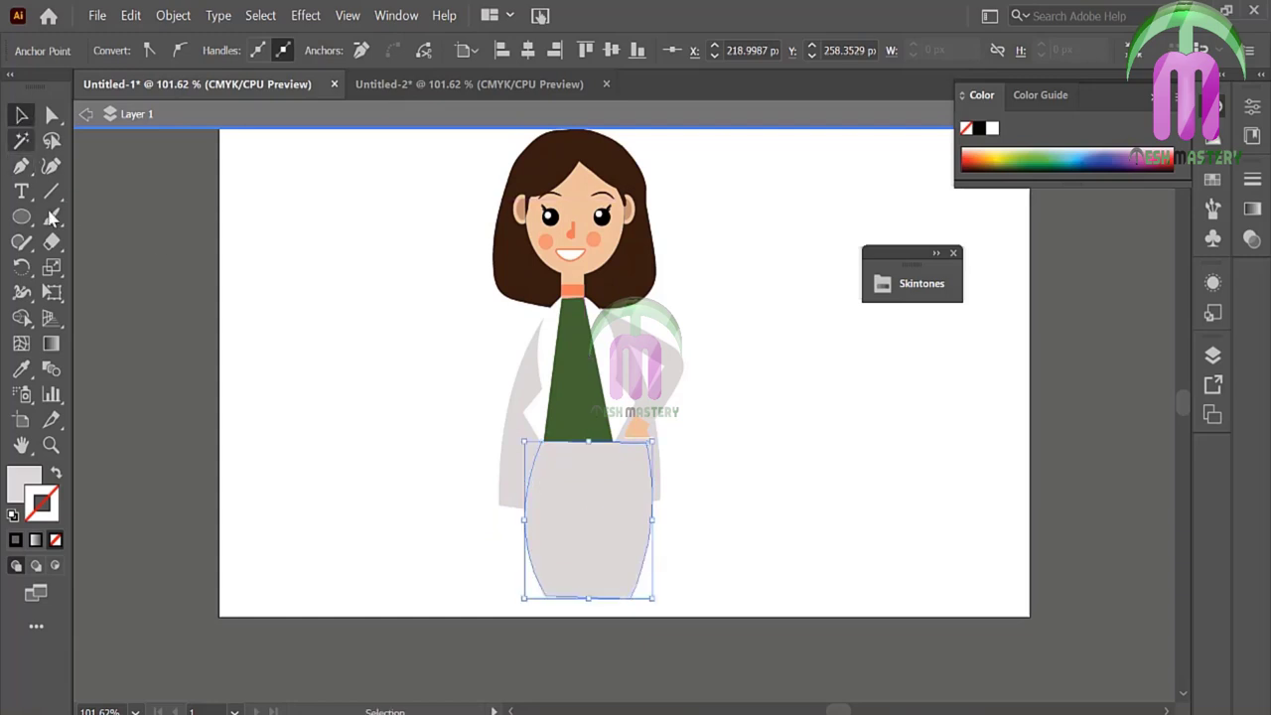
Step: Fill the skirt dark brown
double_click(26, 483)
key(ctrl+v)
key(Return)
Step: Send the skirt behind the coat and mirror it with Reflect
right_click(581, 486)
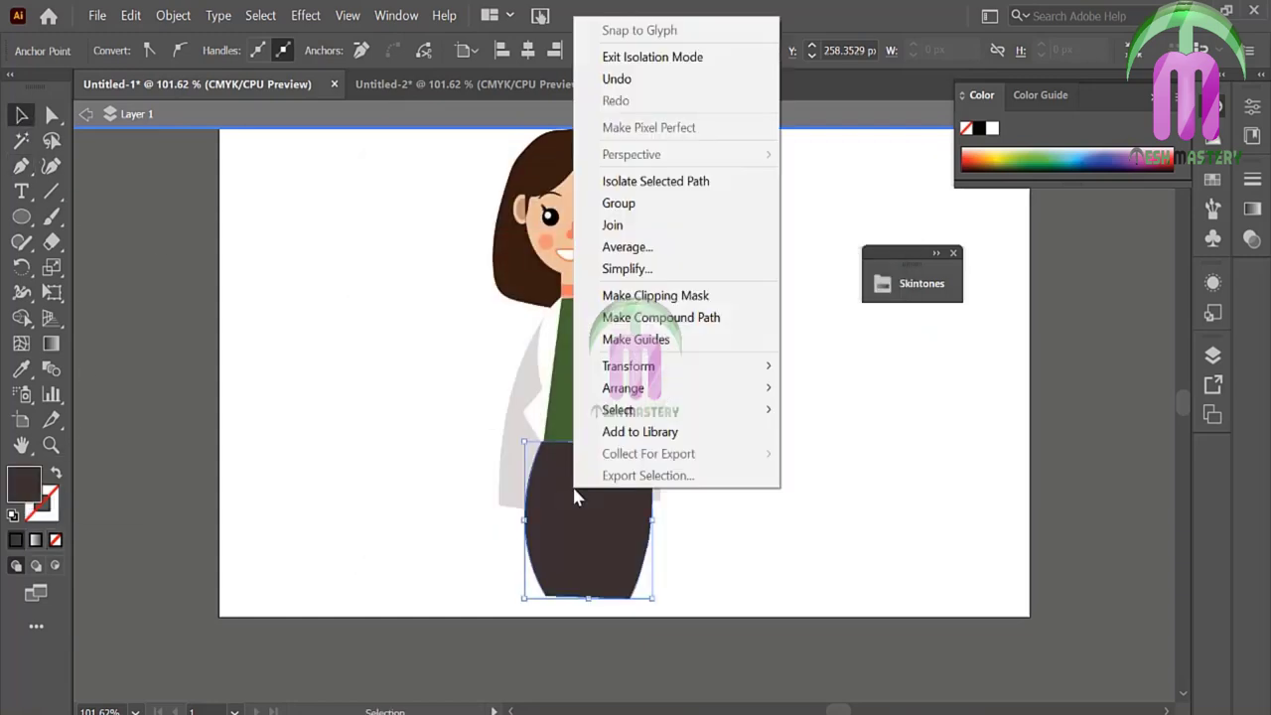
click(343, 457)
click(541, 561)
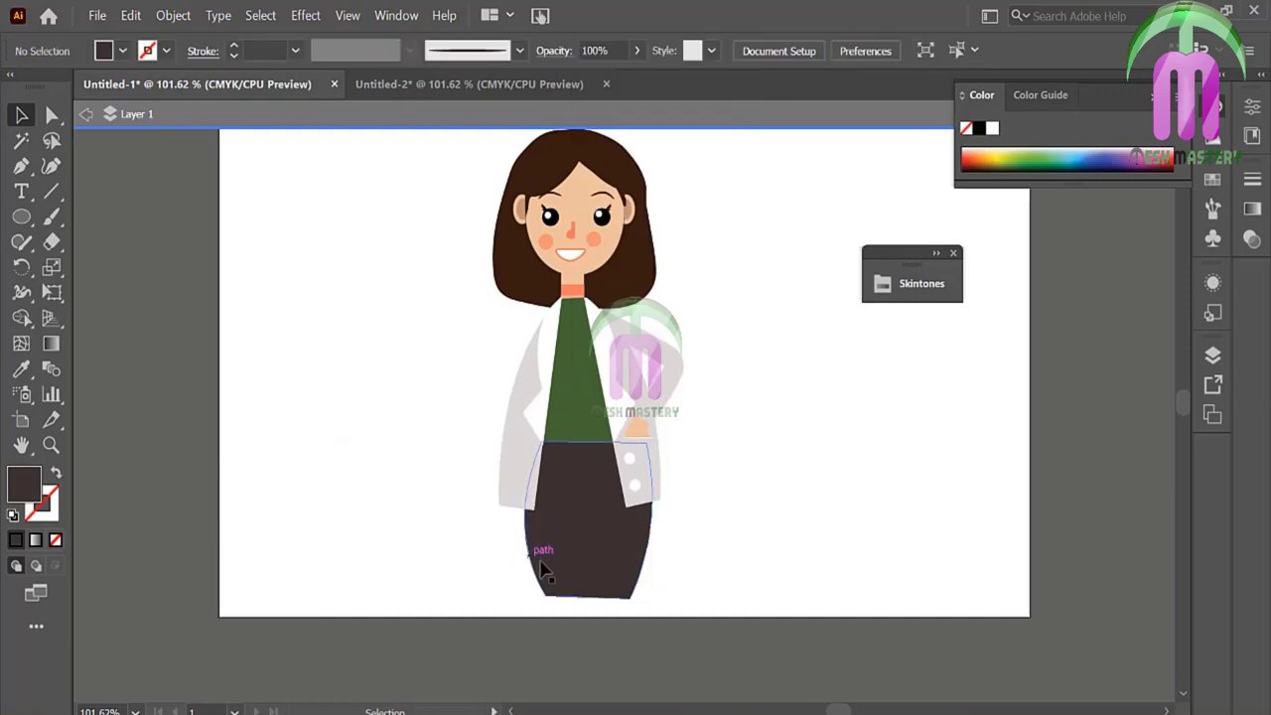
right_click(588, 574)
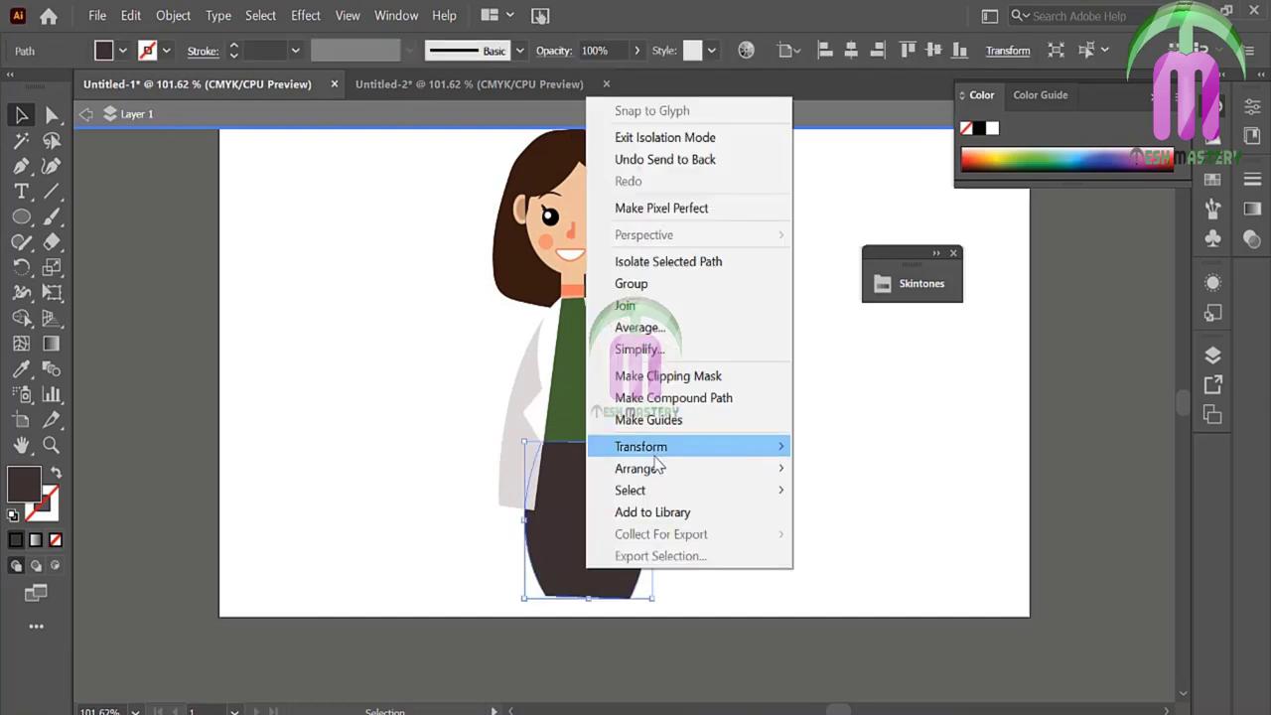
mouse_move(640, 446)
click(377, 517)
click(616, 510)
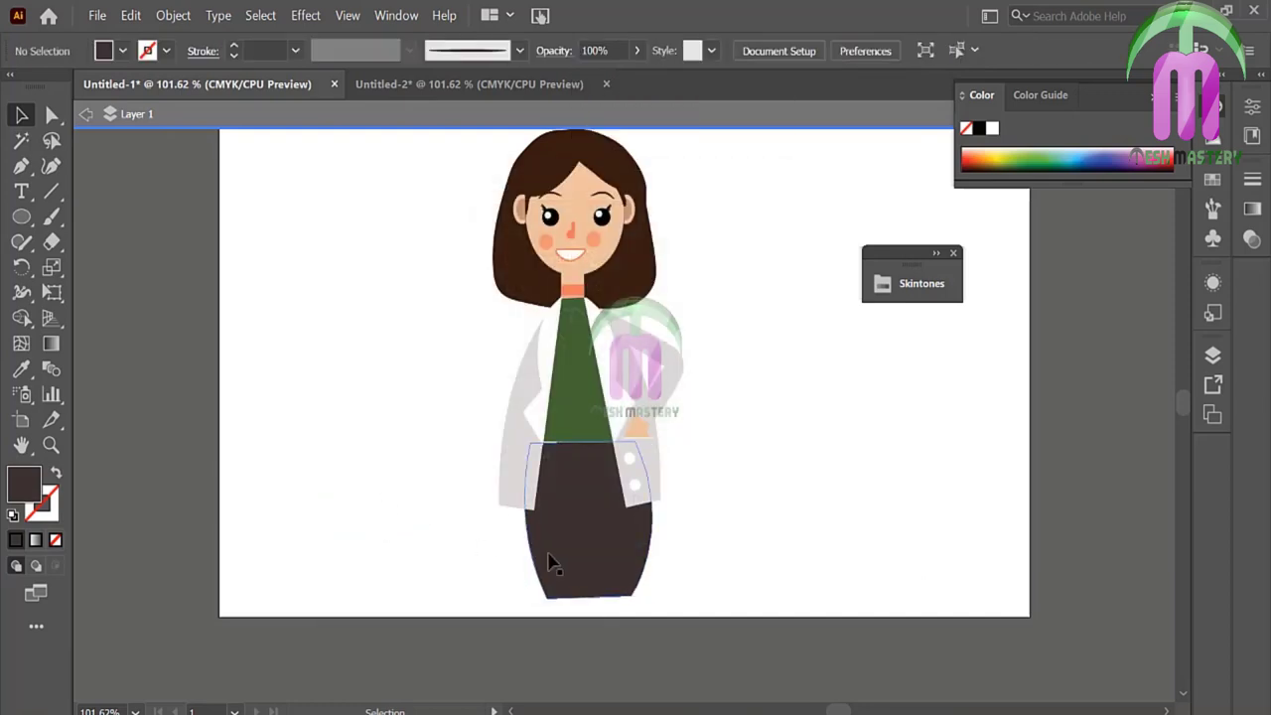
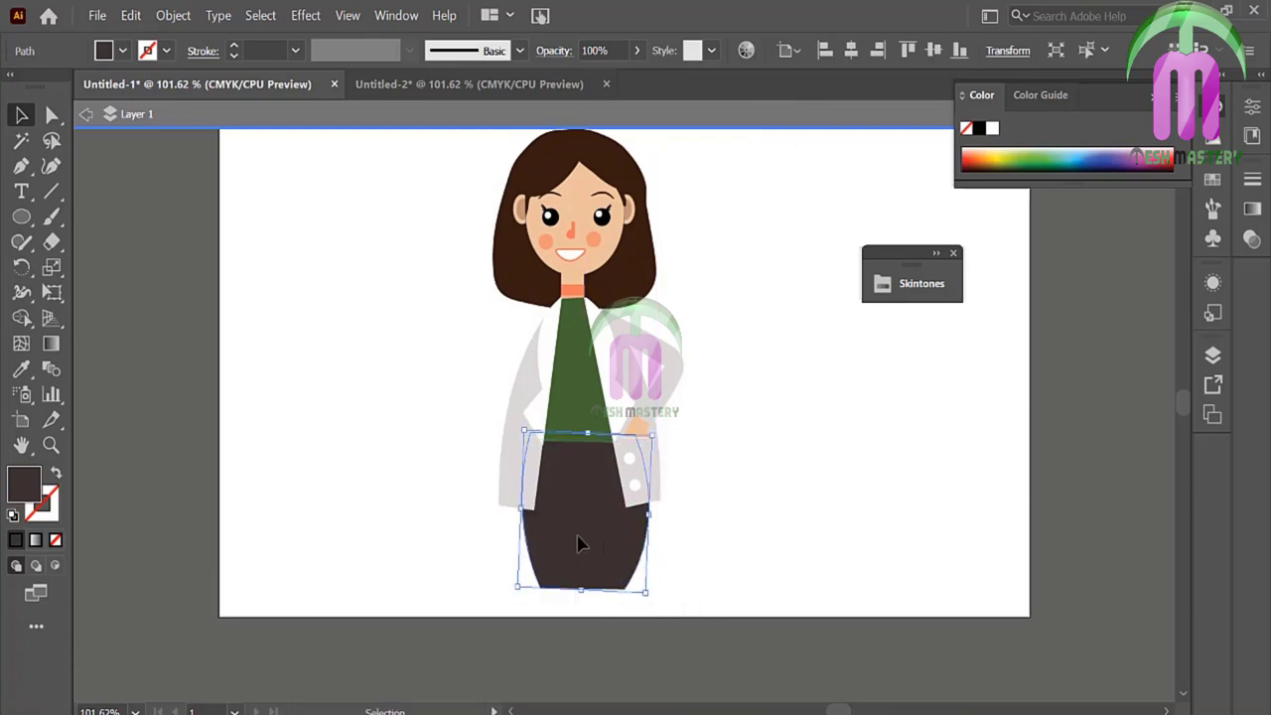
Step: Nudge the dark skirt into place and try cyan shades for the shirt's fill
click(752, 559)
drag(622, 569, 621, 569)
click(139, 269)
click(573, 415)
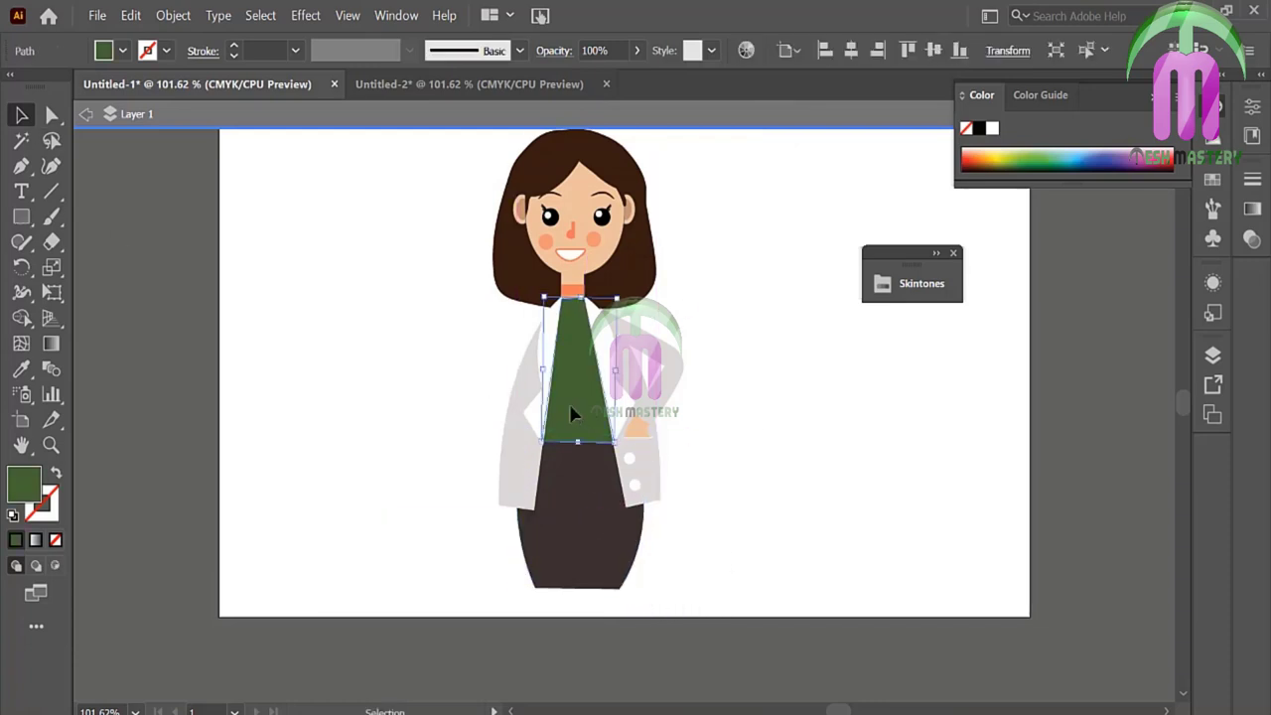
double_click(28, 487)
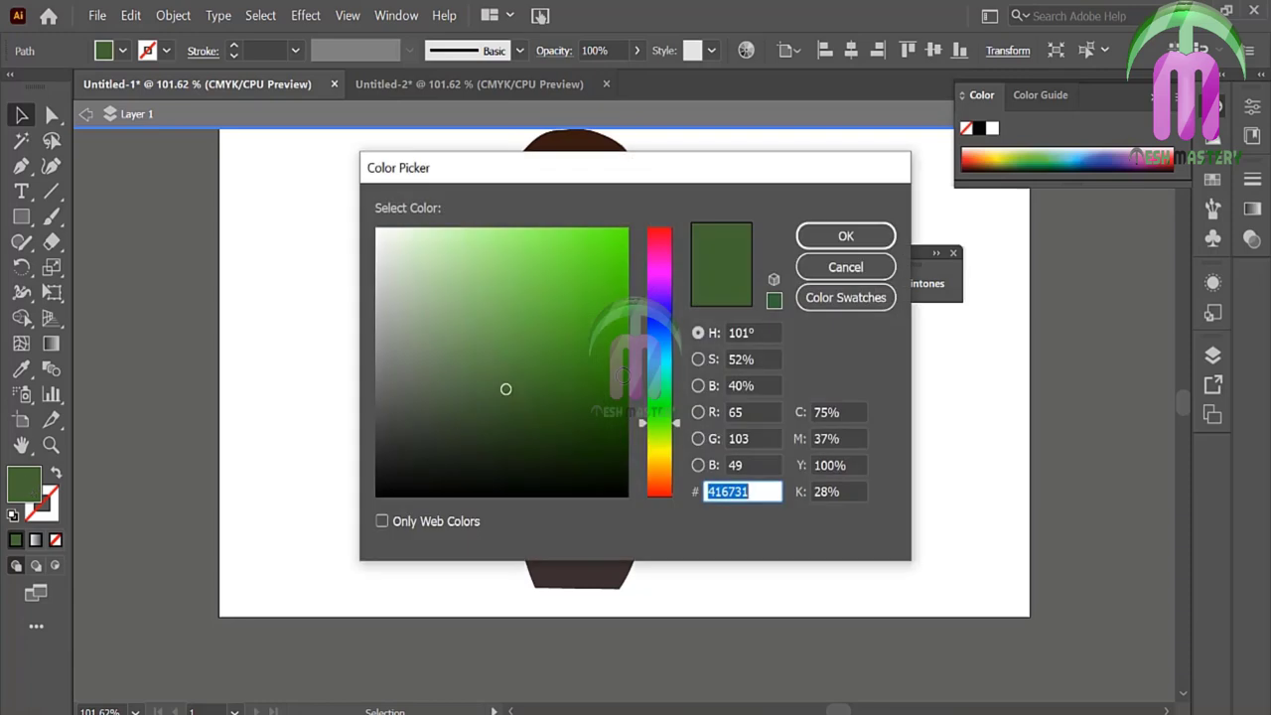
click(659, 365)
click(610, 407)
click(624, 243)
click(845, 236)
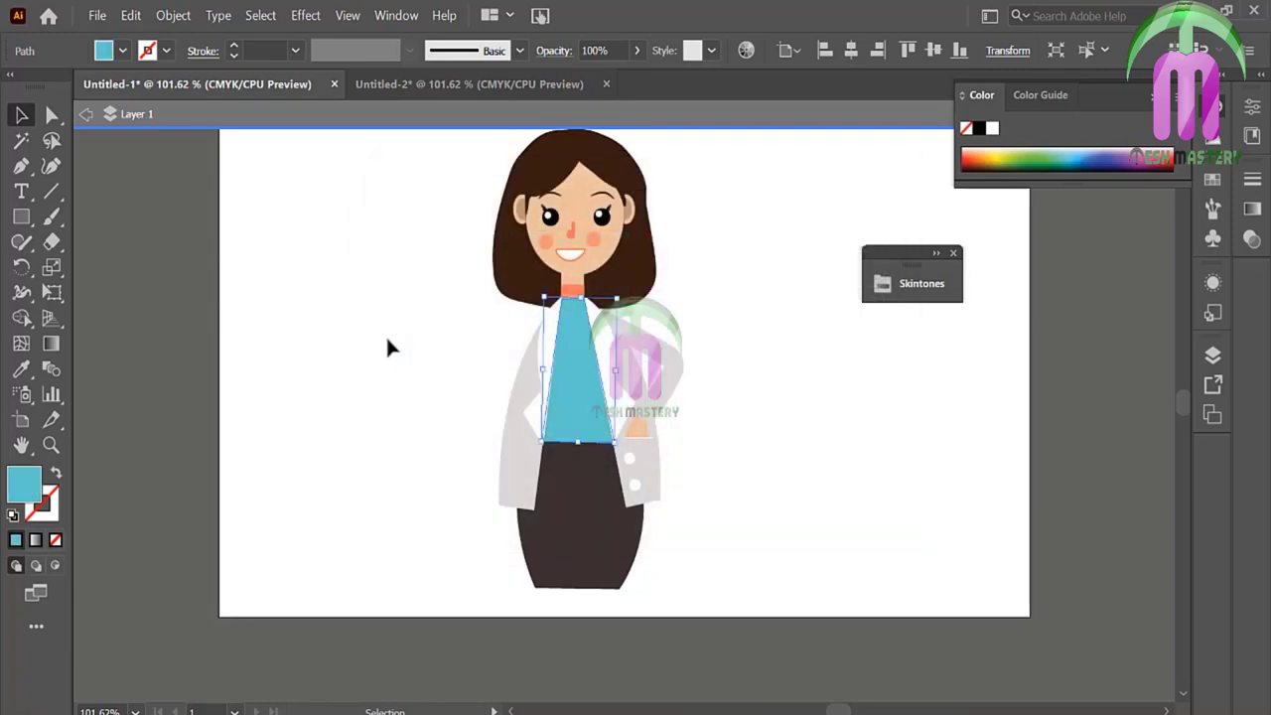
Step: Make the shirt bright emerald green and draw a board rectangle beside the doctor
click(385, 335)
click(576, 372)
click(1039, 157)
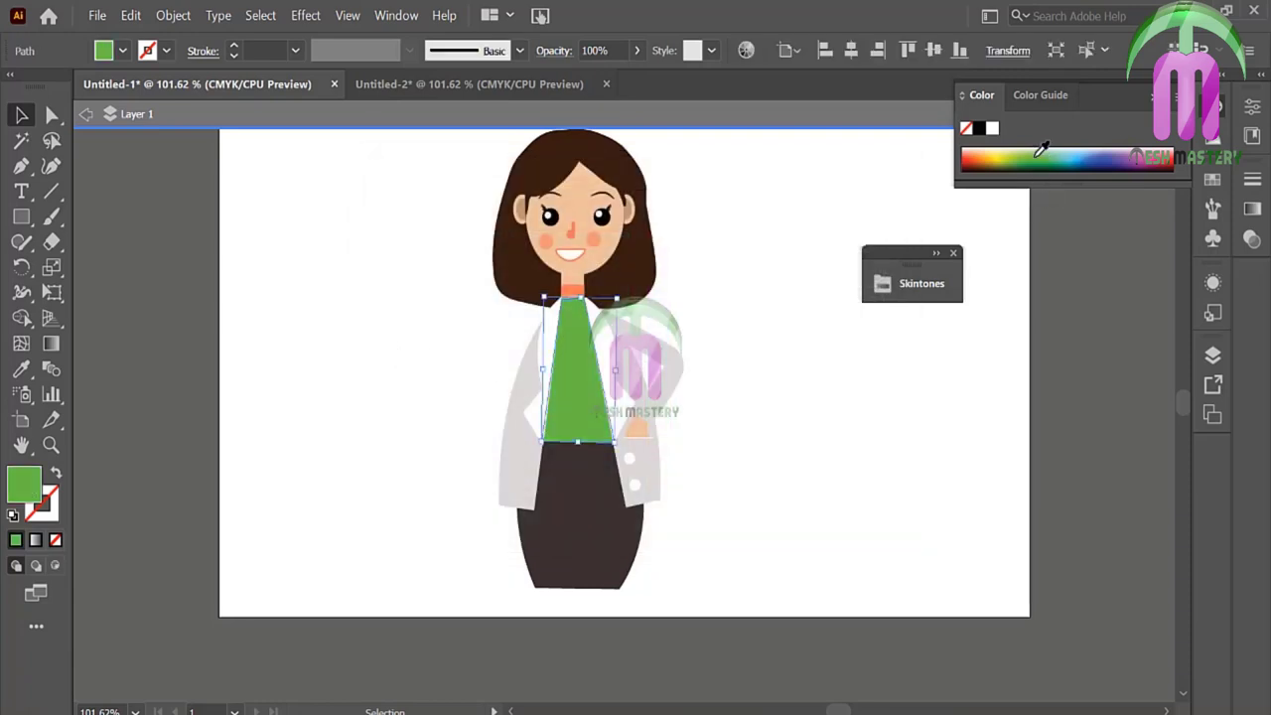
click(1021, 159)
click(1043, 157)
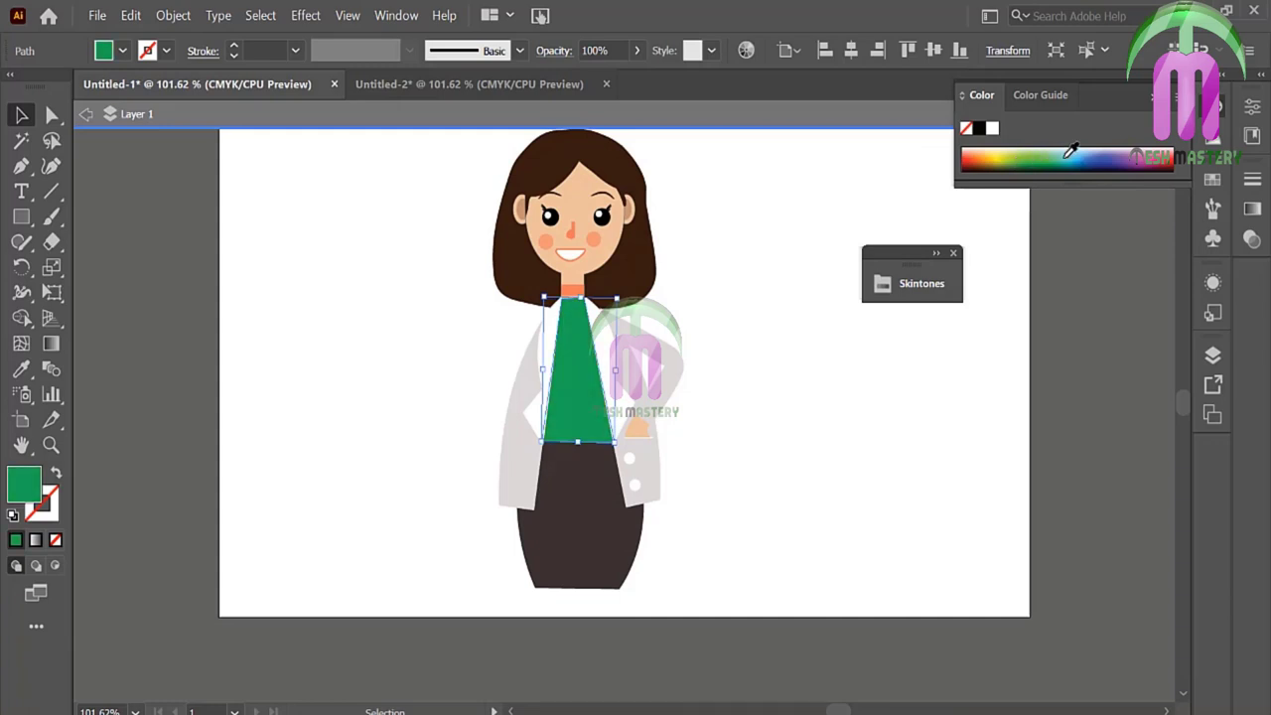
click(301, 227)
key(m)
drag(277, 230, 379, 373)
Step: Fill the board rectangle dark brown #230C02
double_click(30, 497)
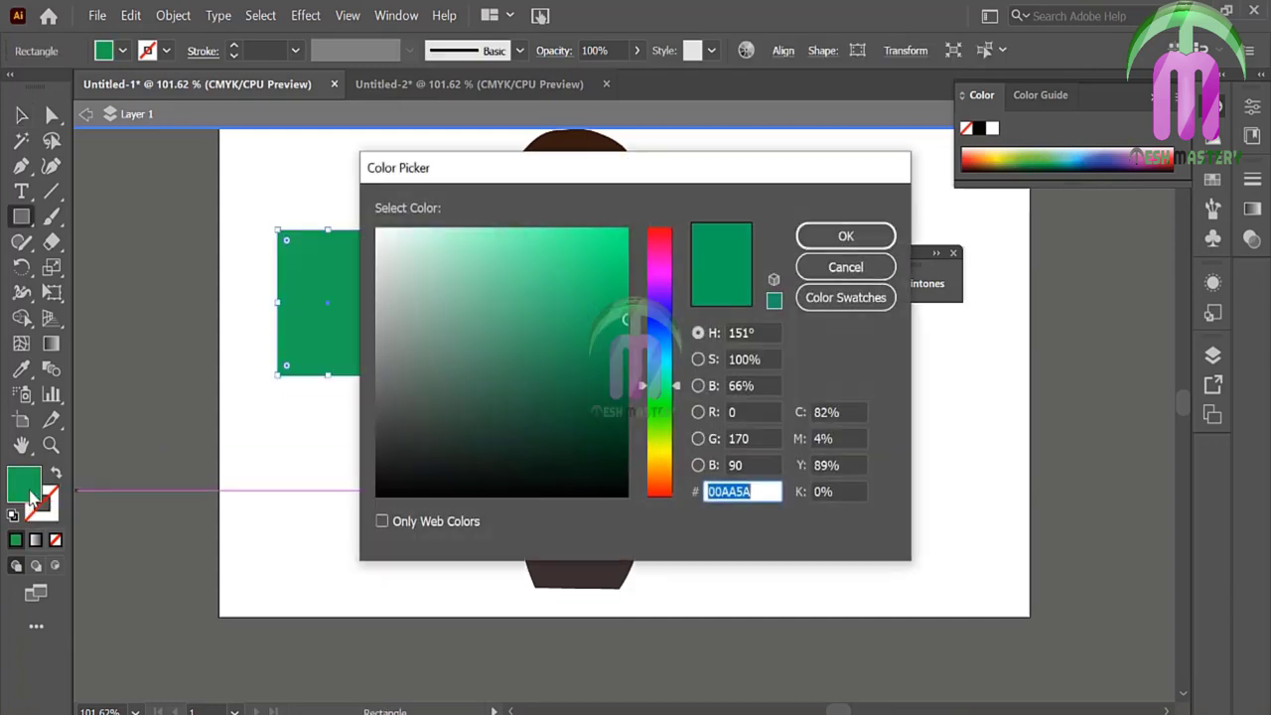
text(230c02)
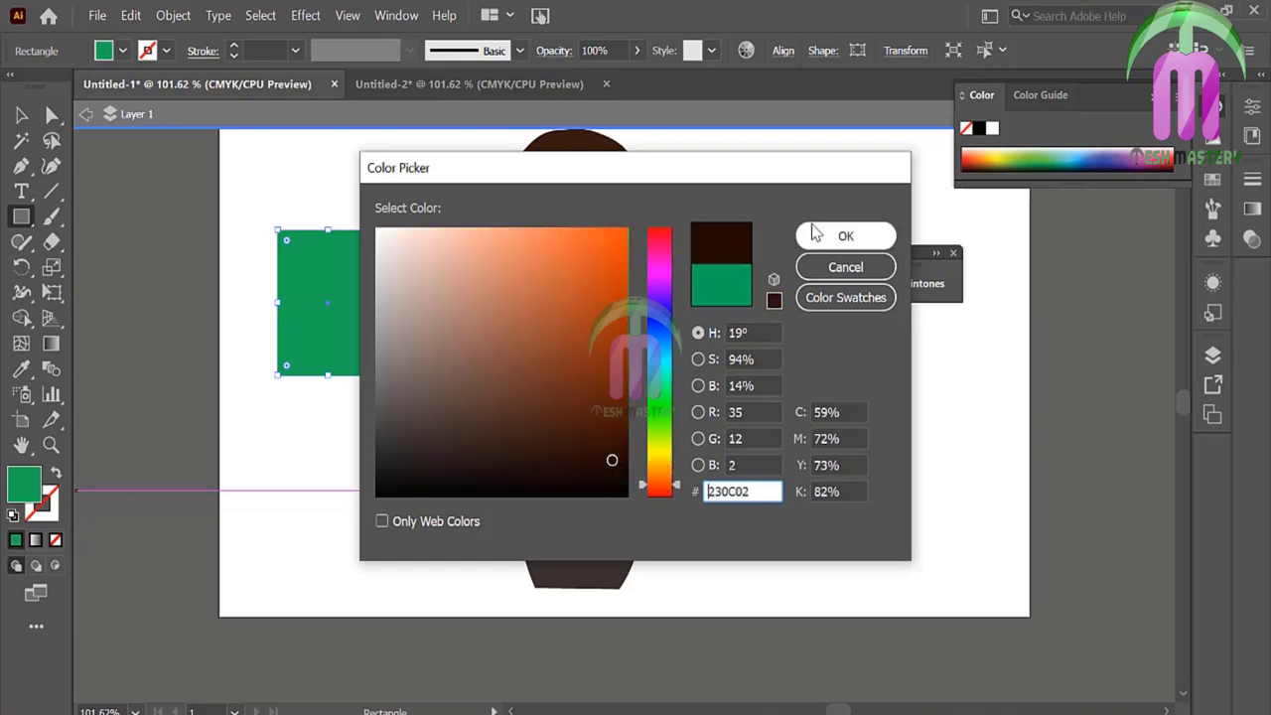
click(810, 236)
key(v)
Step: Duplicate the board into a smaller white sheet fitted inside it
mouse_move(306, 279)
mouse_down()
mouse_move(320, 442)
mouse_move(309, 417)
mouse_up()
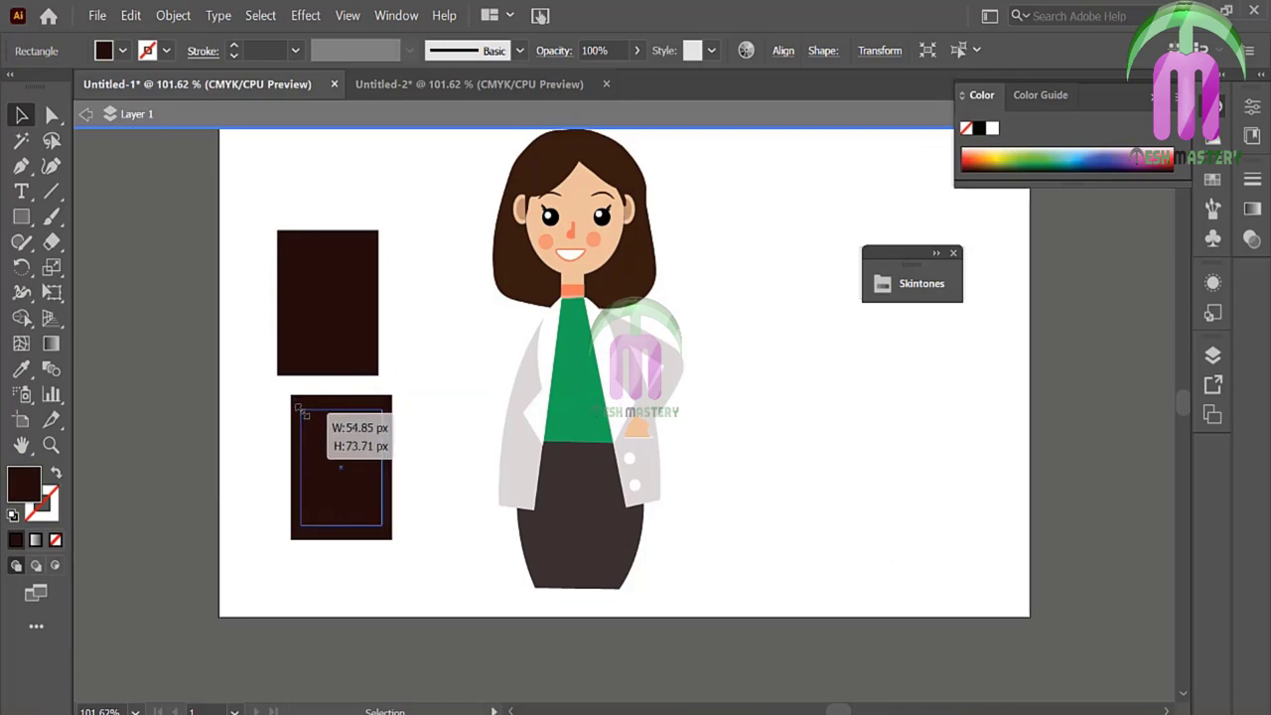
drag(340, 484, 317, 307)
click(992, 128)
click(730, 162)
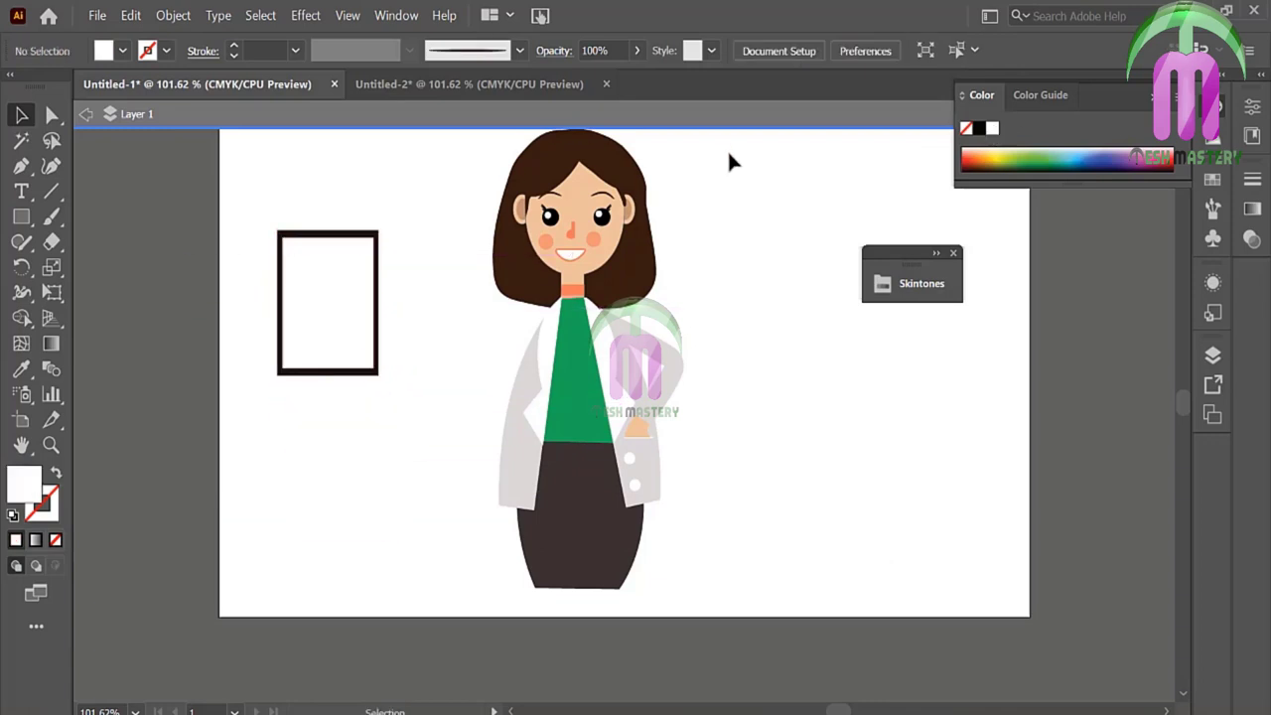
Step: Draw a black-stroked line across the white sheet with the Pen tool
click(22, 165)
click(287, 261)
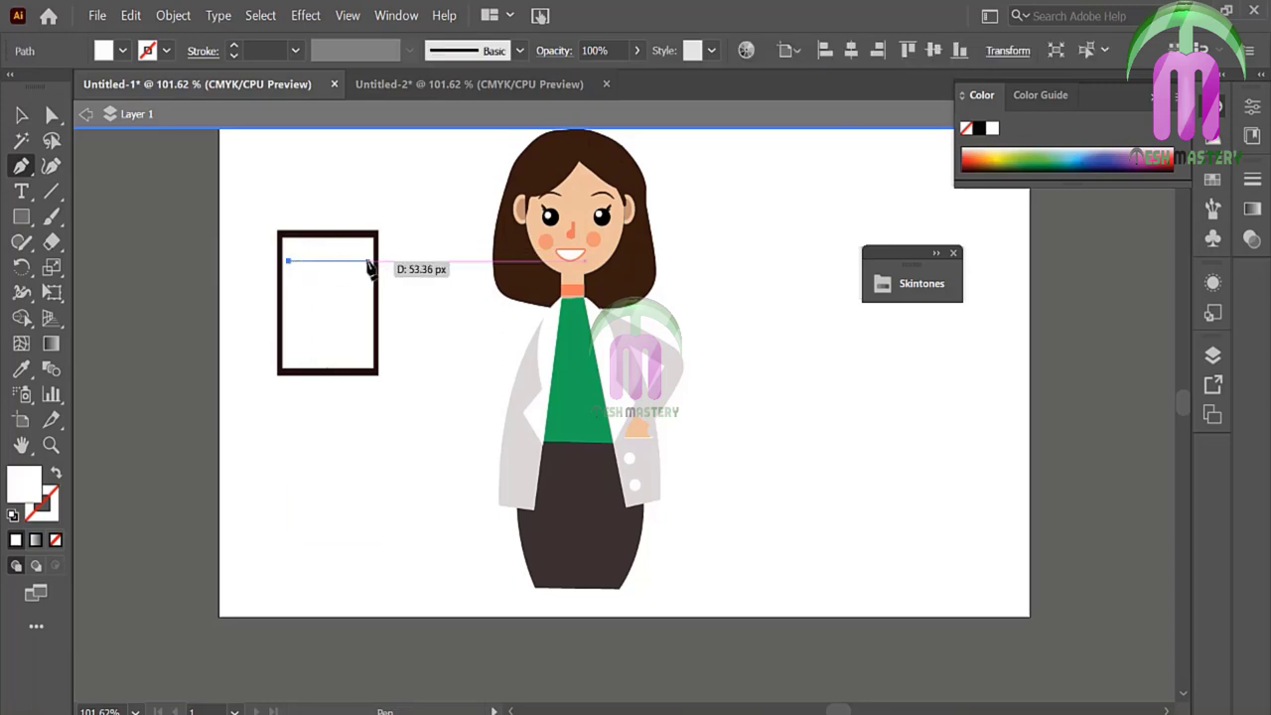
click(367, 261)
click(56, 477)
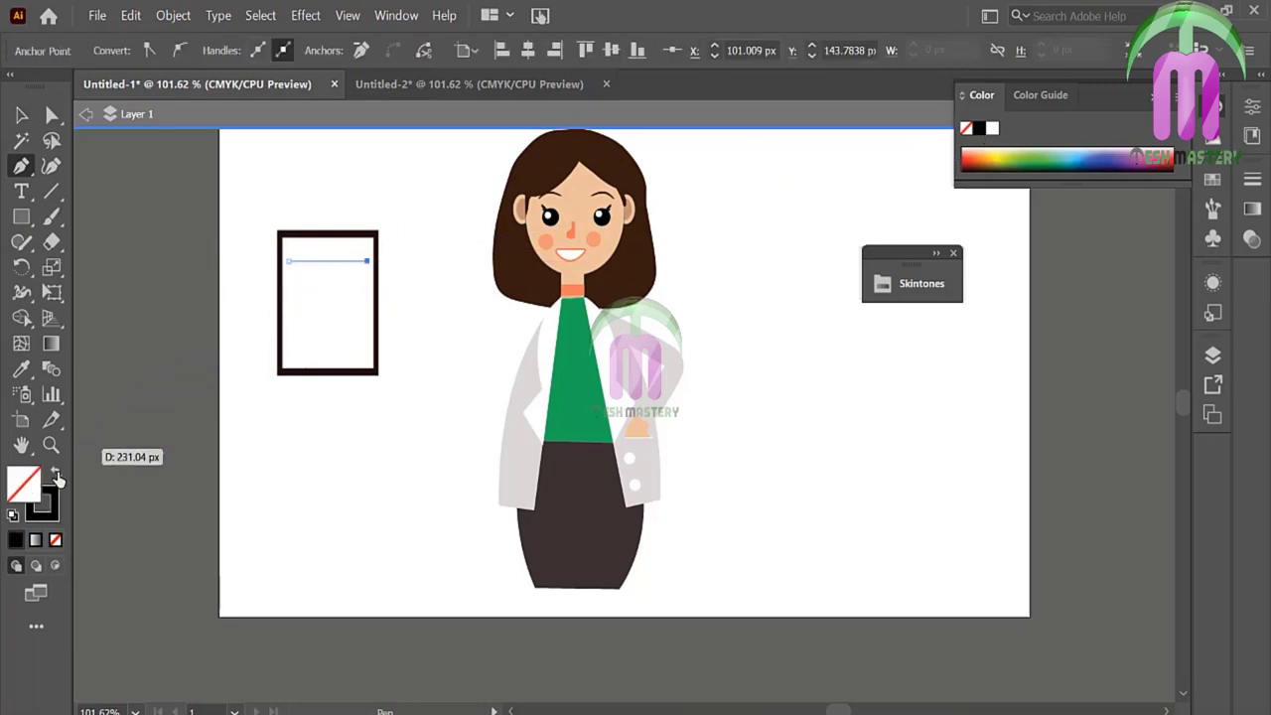
click(22, 115)
click(248, 199)
Step: Set the line's stroke to 0.5 pt and copy it lower on the sheet
click(335, 262)
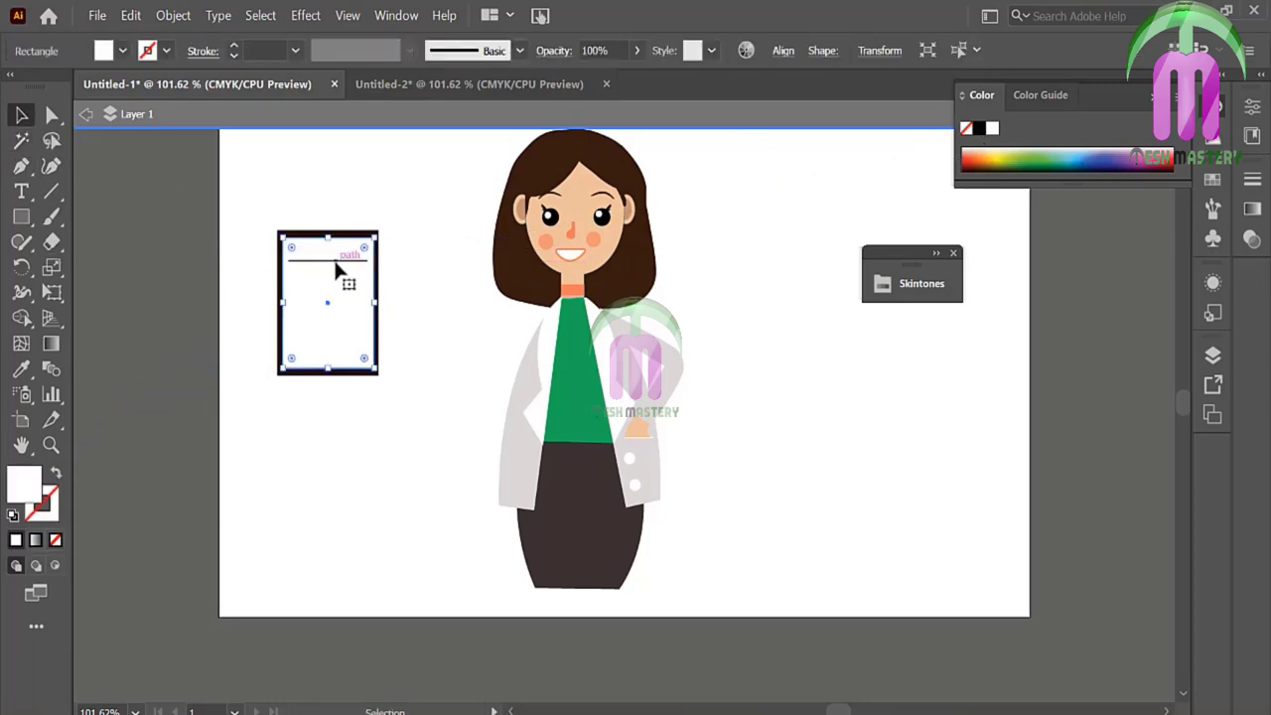
click(295, 50)
click(327, 93)
click(198, 199)
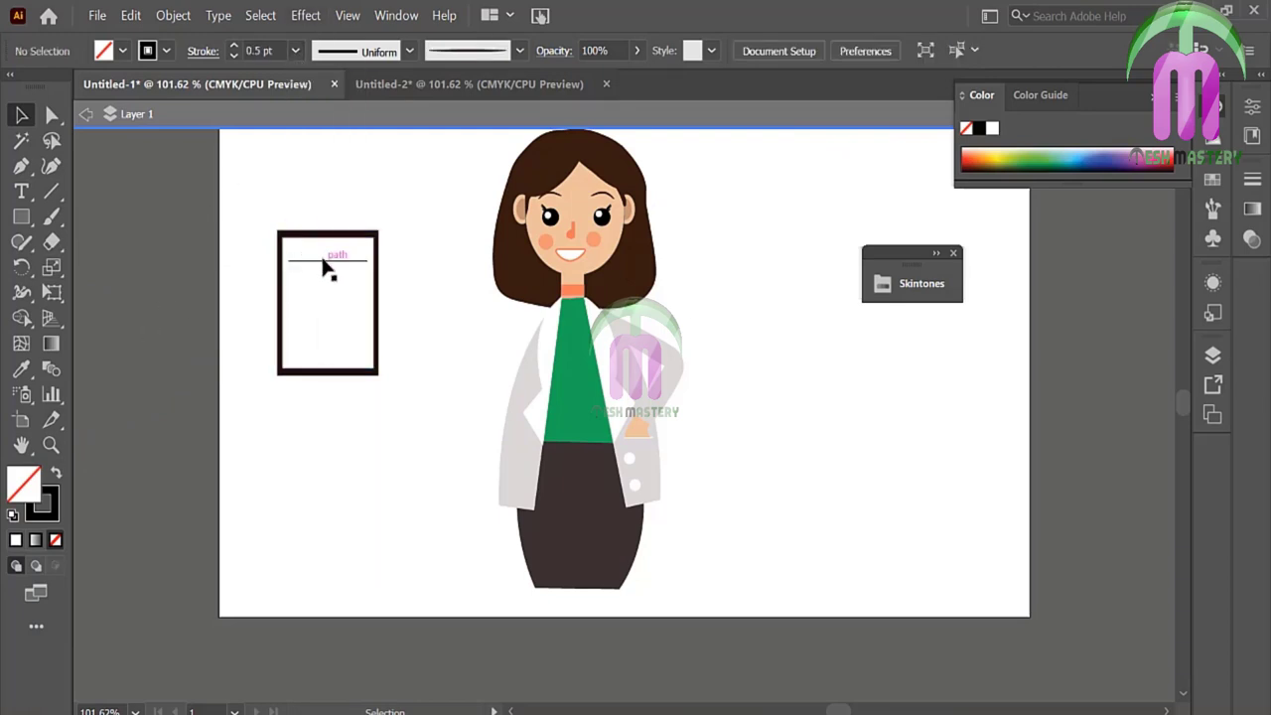
drag(324, 284, 324, 283)
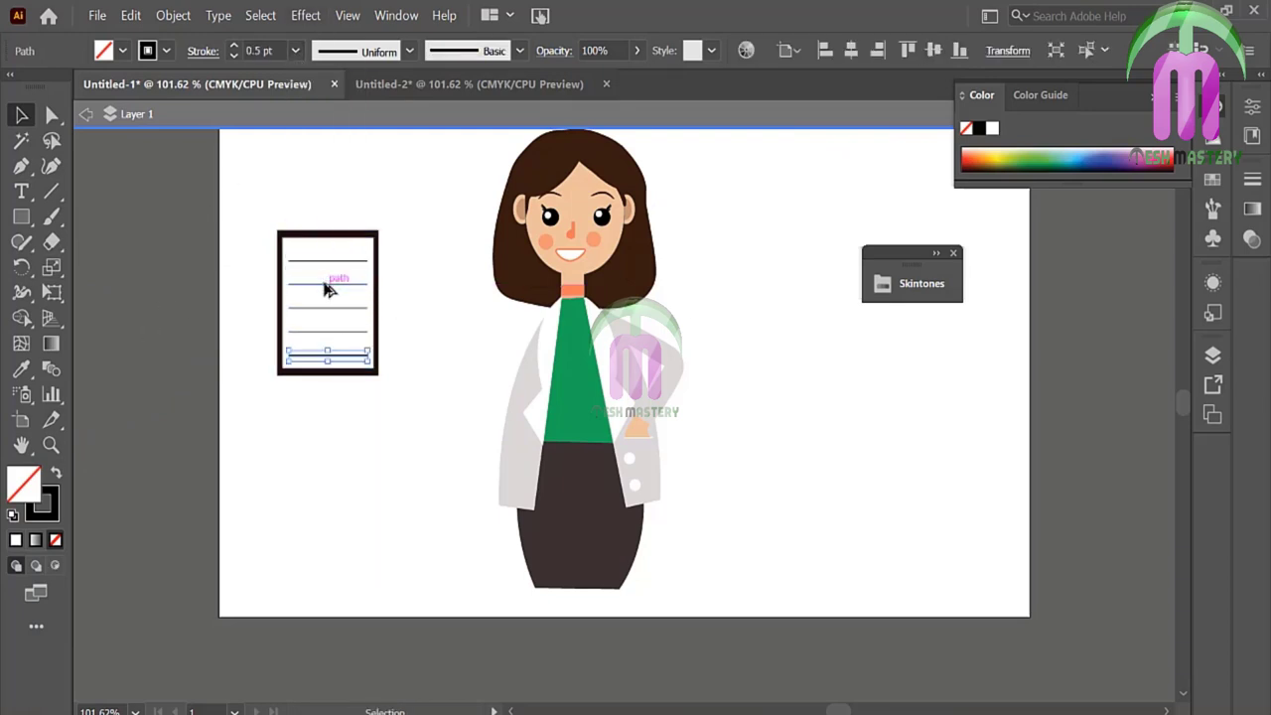
click(303, 221)
Step: Add a #632D1E clip rectangle at the board's top and scale the clipboard down
key(m)
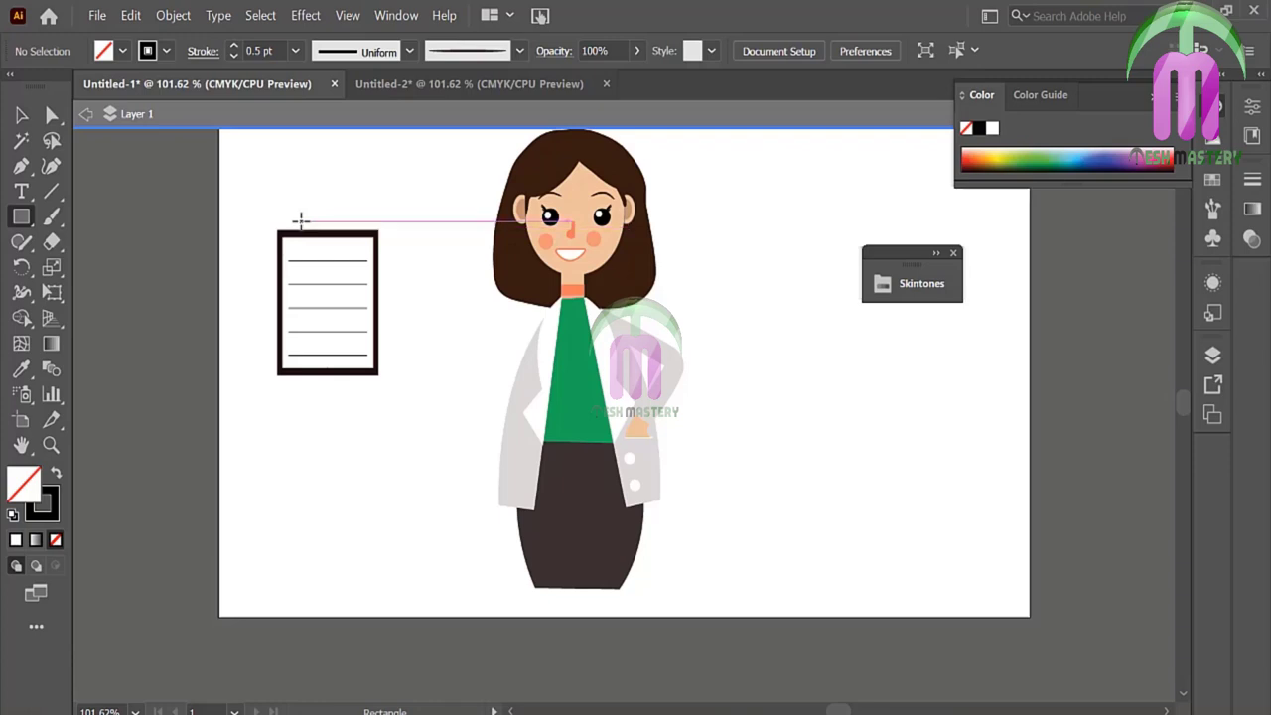
drag(298, 227, 360, 249)
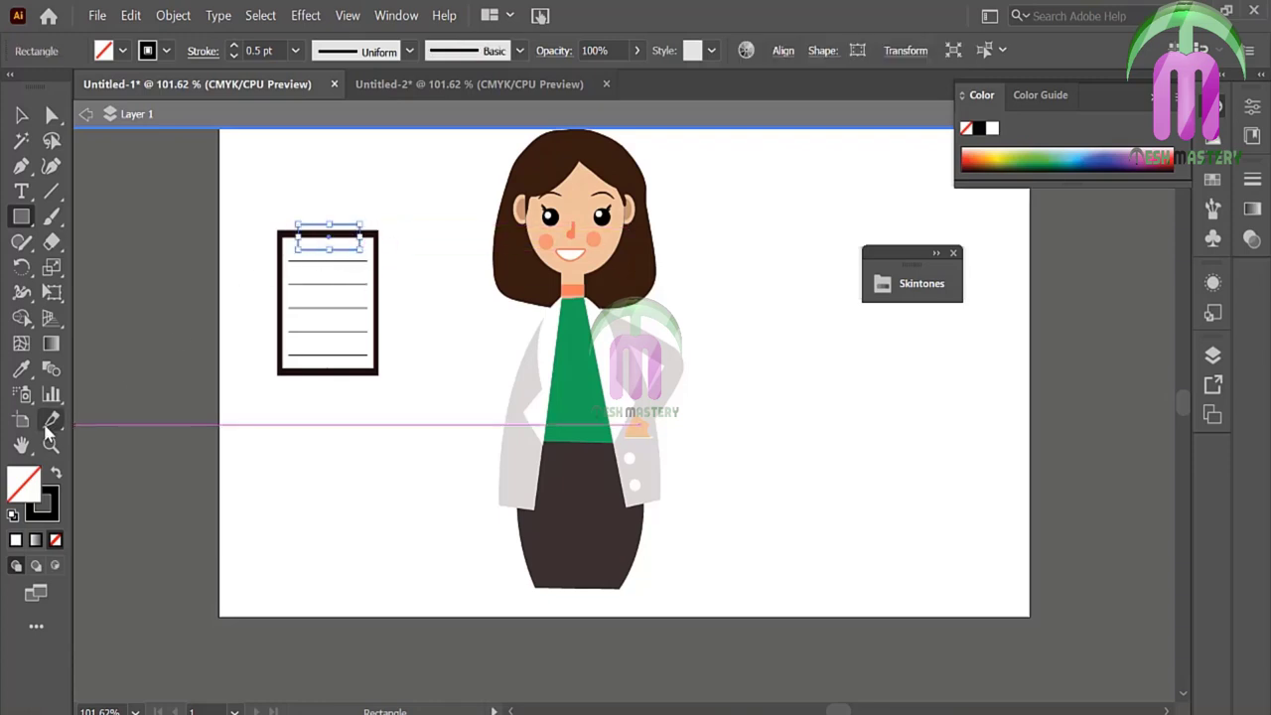
key(i)
click(315, 369)
double_click(24, 484)
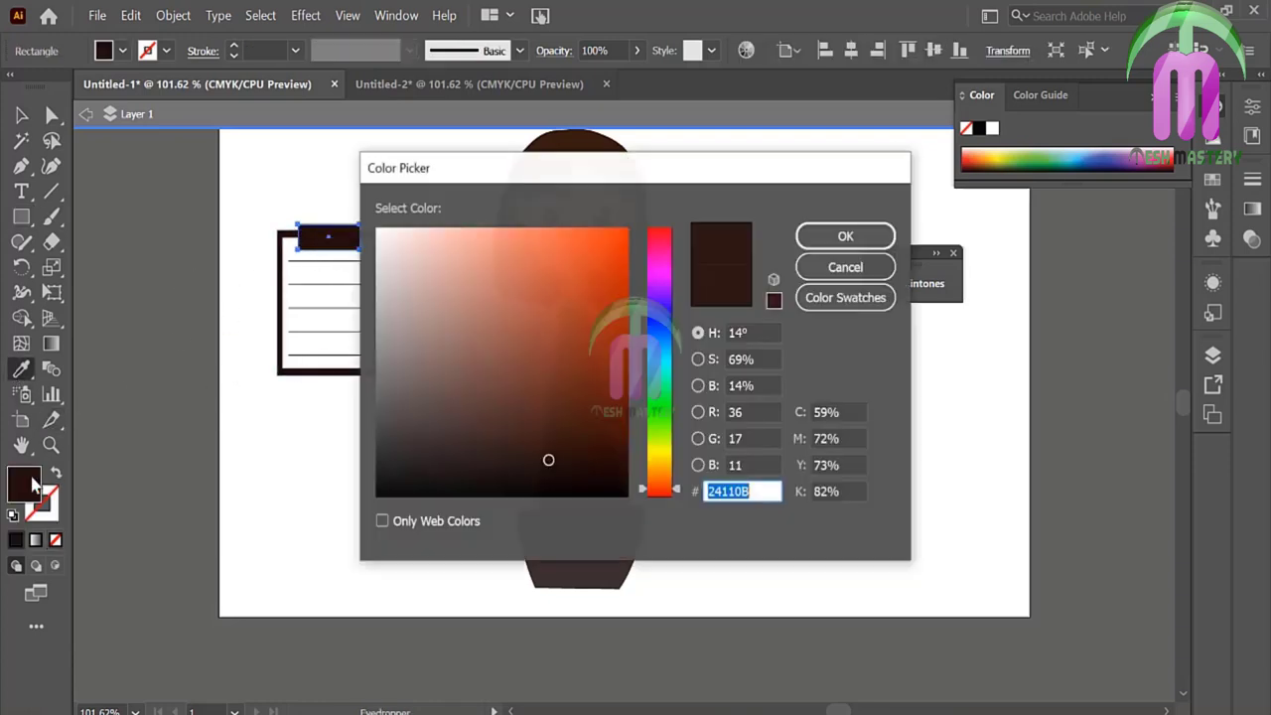
text(632D1E)
click(844, 236)
key(v)
click(240, 203)
click(328, 298)
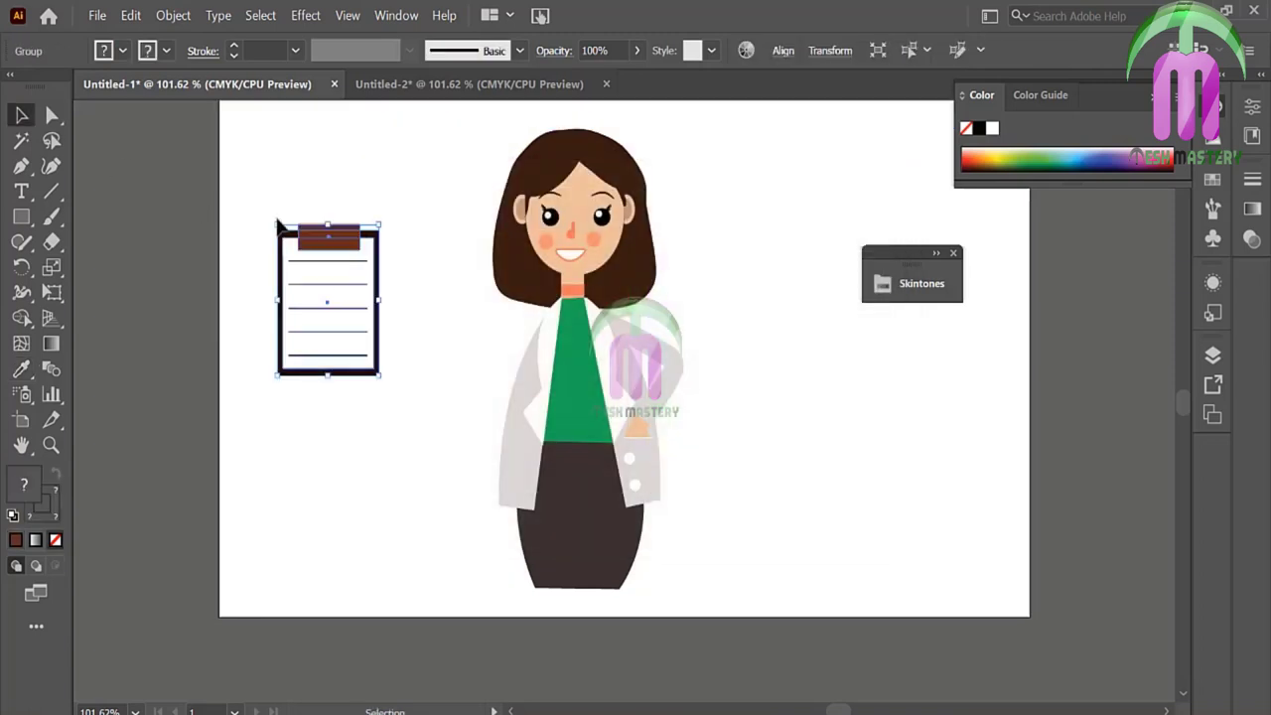
drag(279, 230, 294, 247)
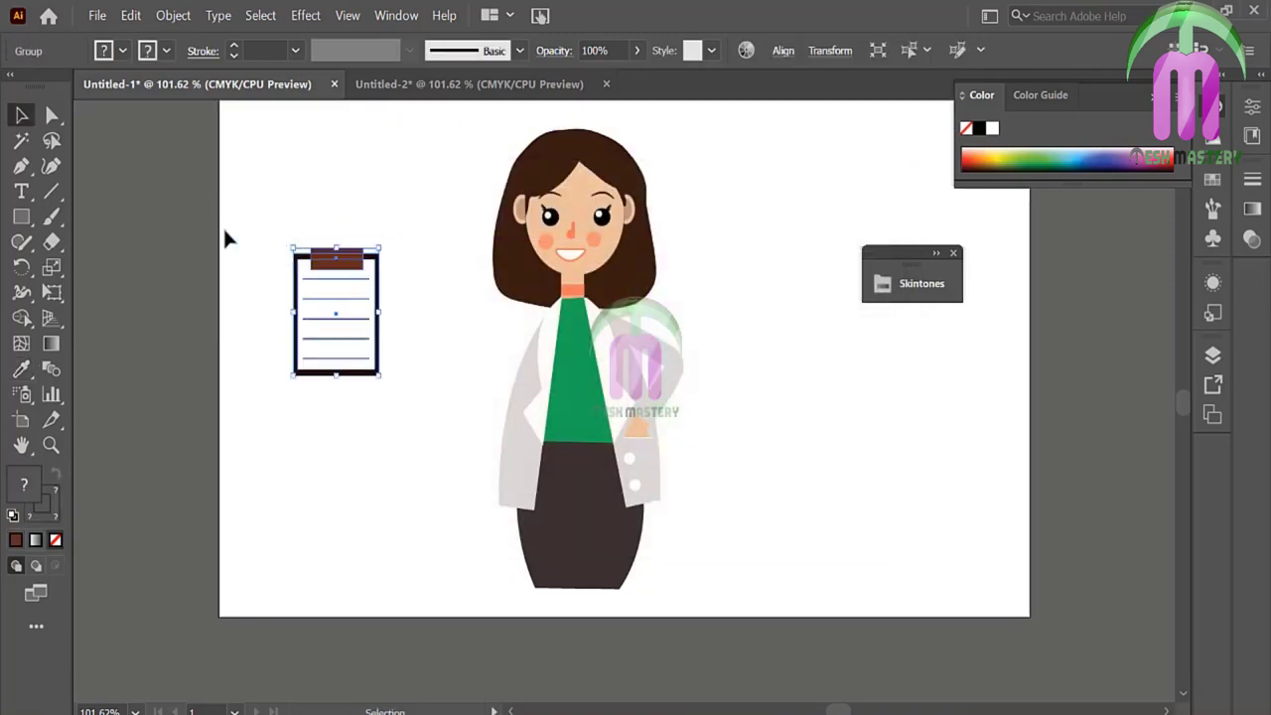
Step: Tilt the clipboard, move it beside the doctor's body and send it to back
click(222, 225)
click(321, 327)
drag(387, 382, 395, 365)
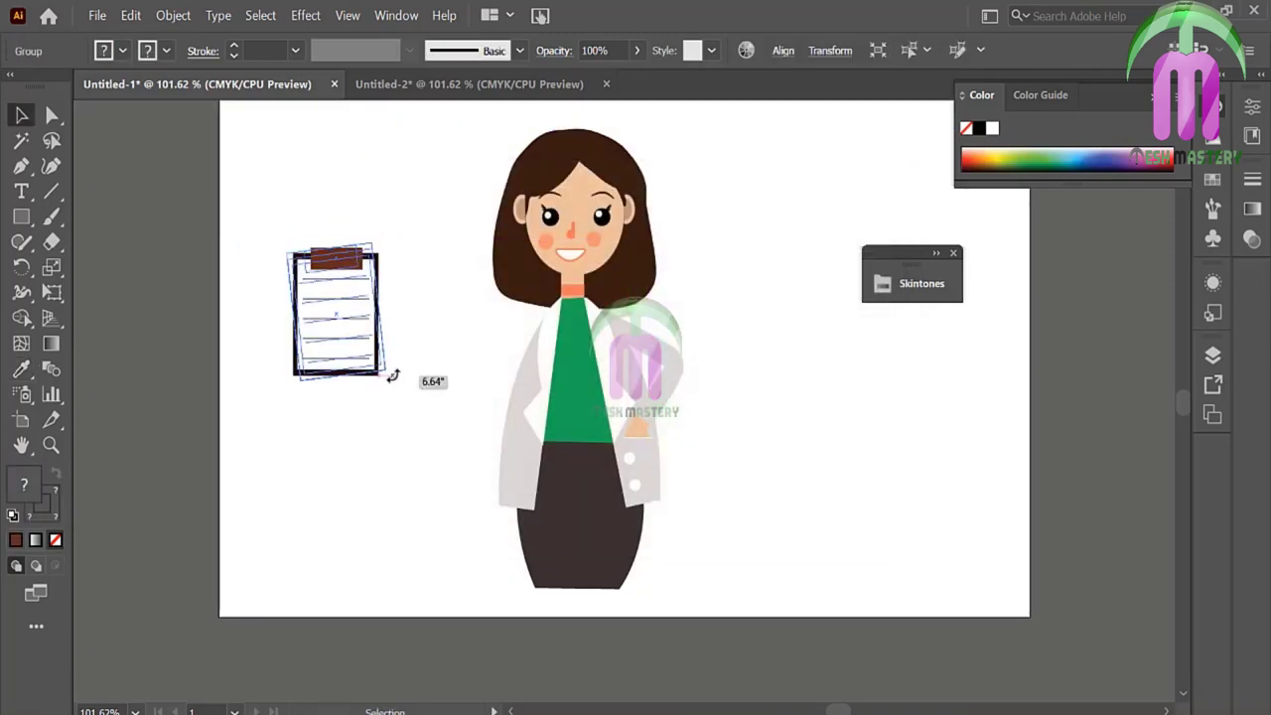
click(416, 262)
drag(338, 333, 482, 378)
right_click(484, 377)
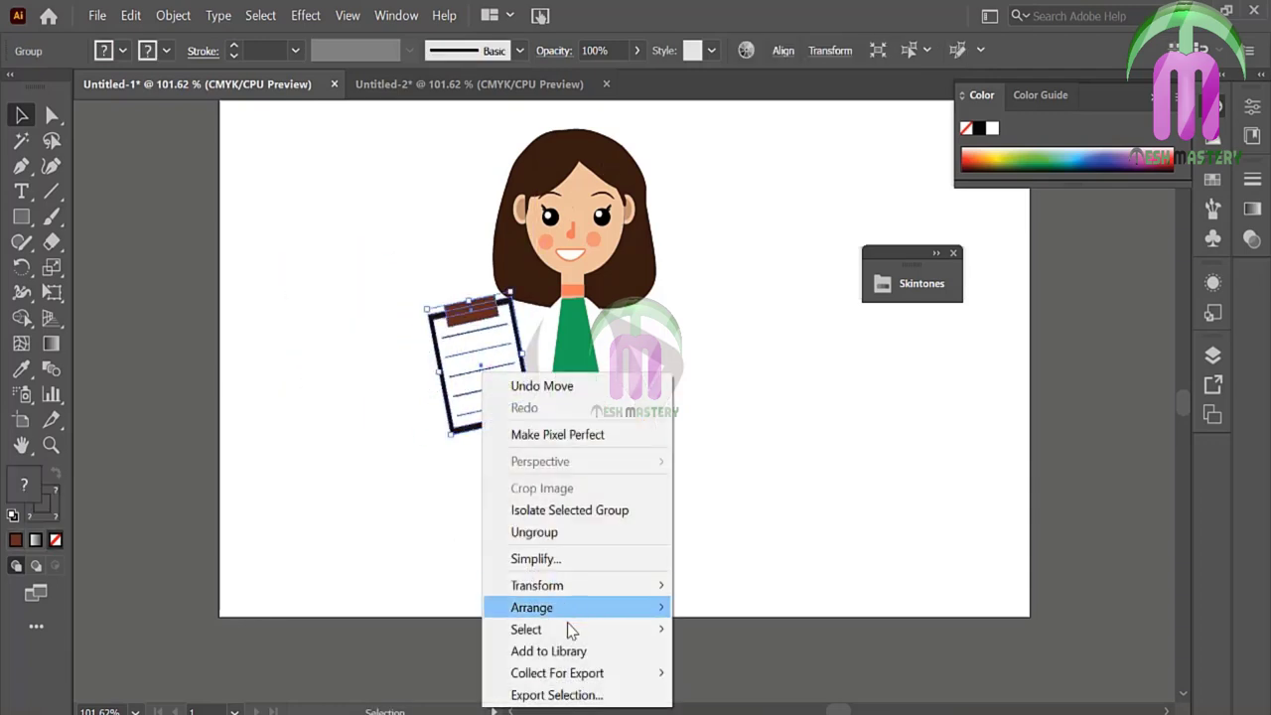
click(357, 675)
click(362, 519)
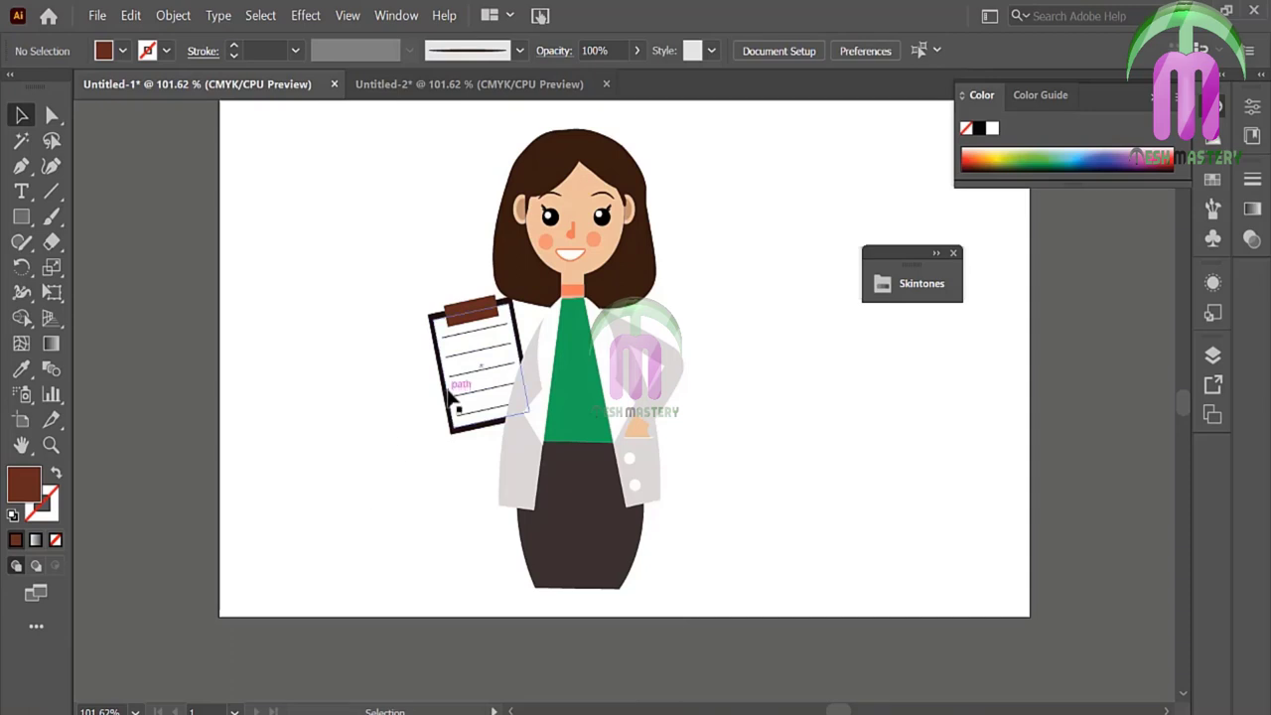
Step: Draw a curved sleeve shape from the shoulder with the Pen tool
click(22, 167)
click(551, 308)
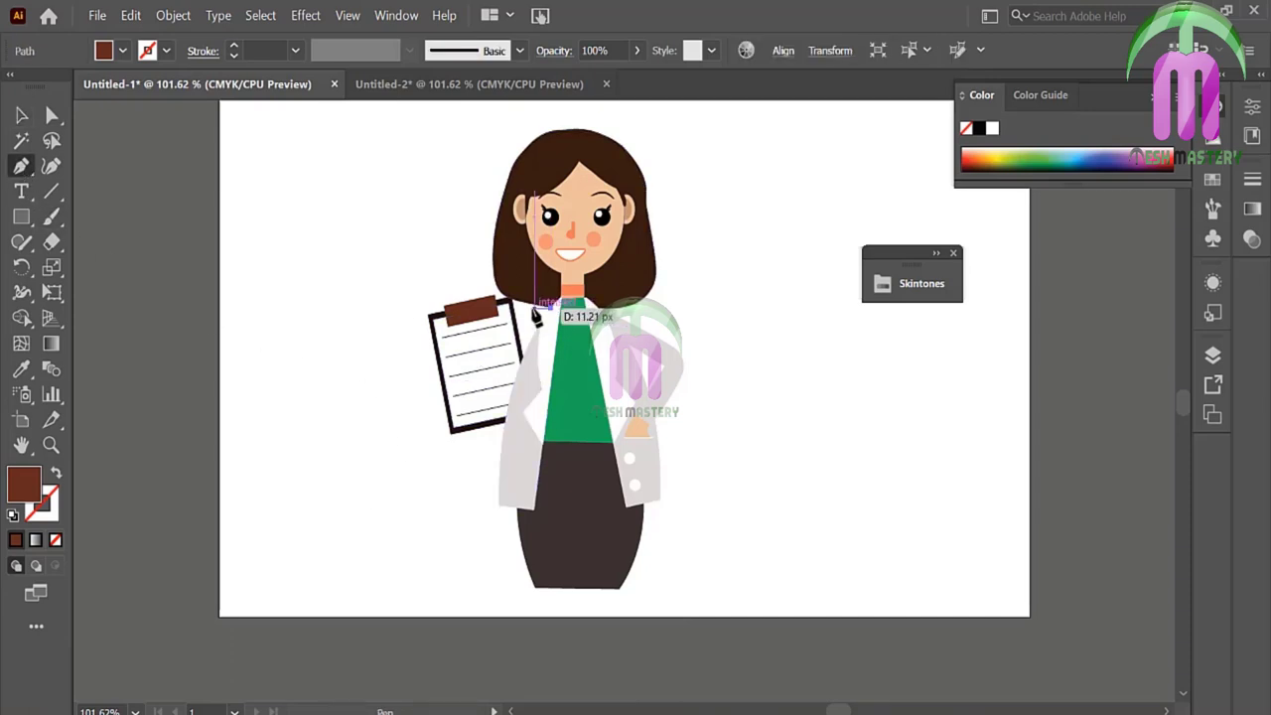
drag(493, 307, 475, 338)
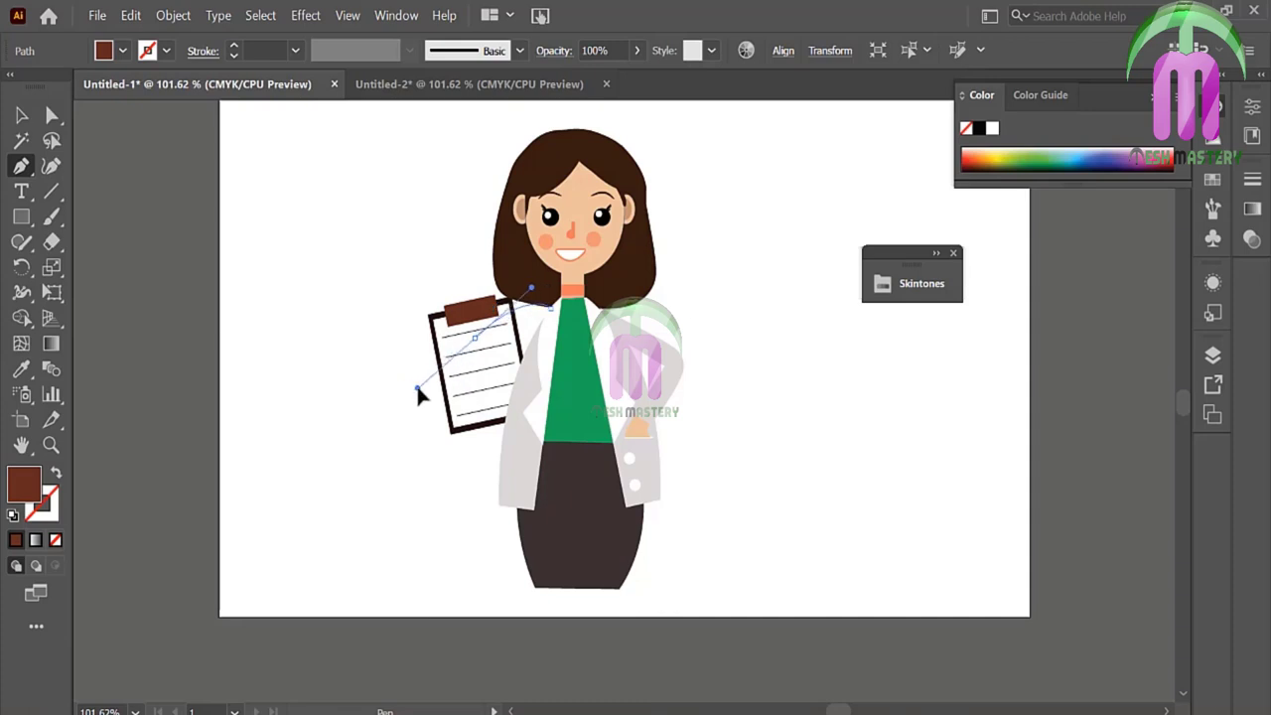
drag(416, 389, 420, 377)
drag(502, 360, 510, 359)
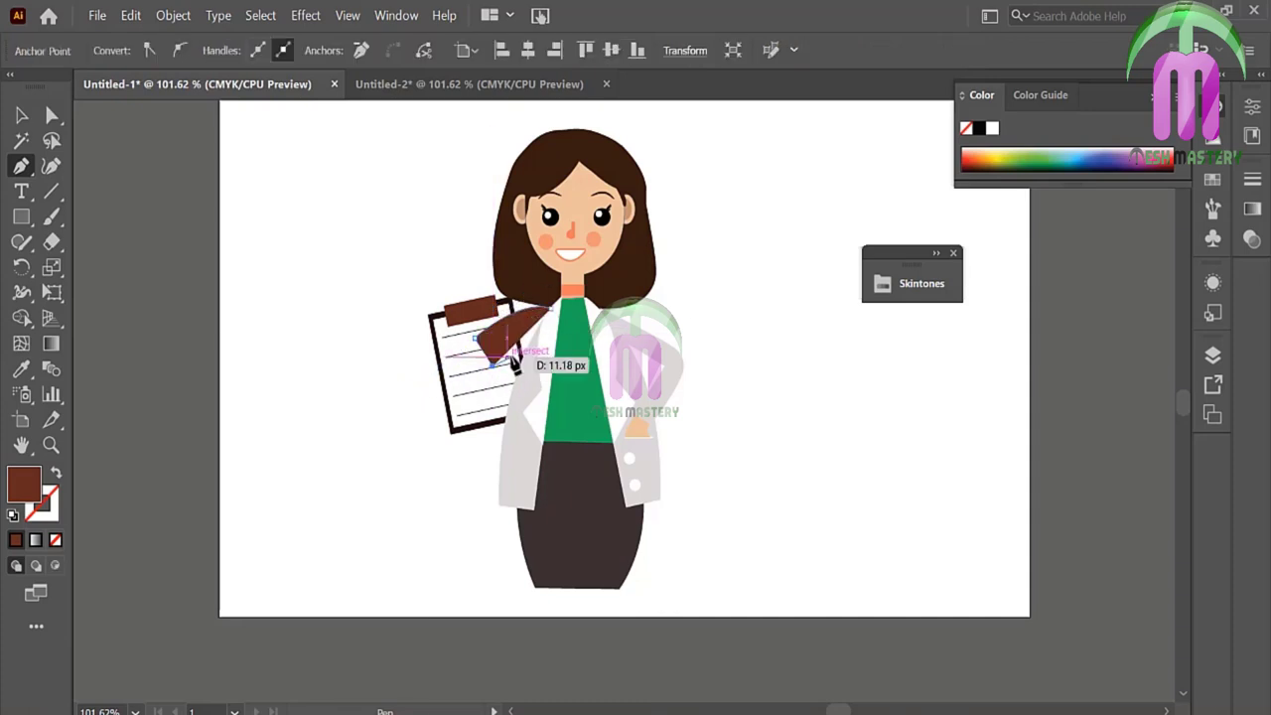
Step: Fill the sleeve with the coat's light grey and send it to the back
click(54, 541)
click(21, 369)
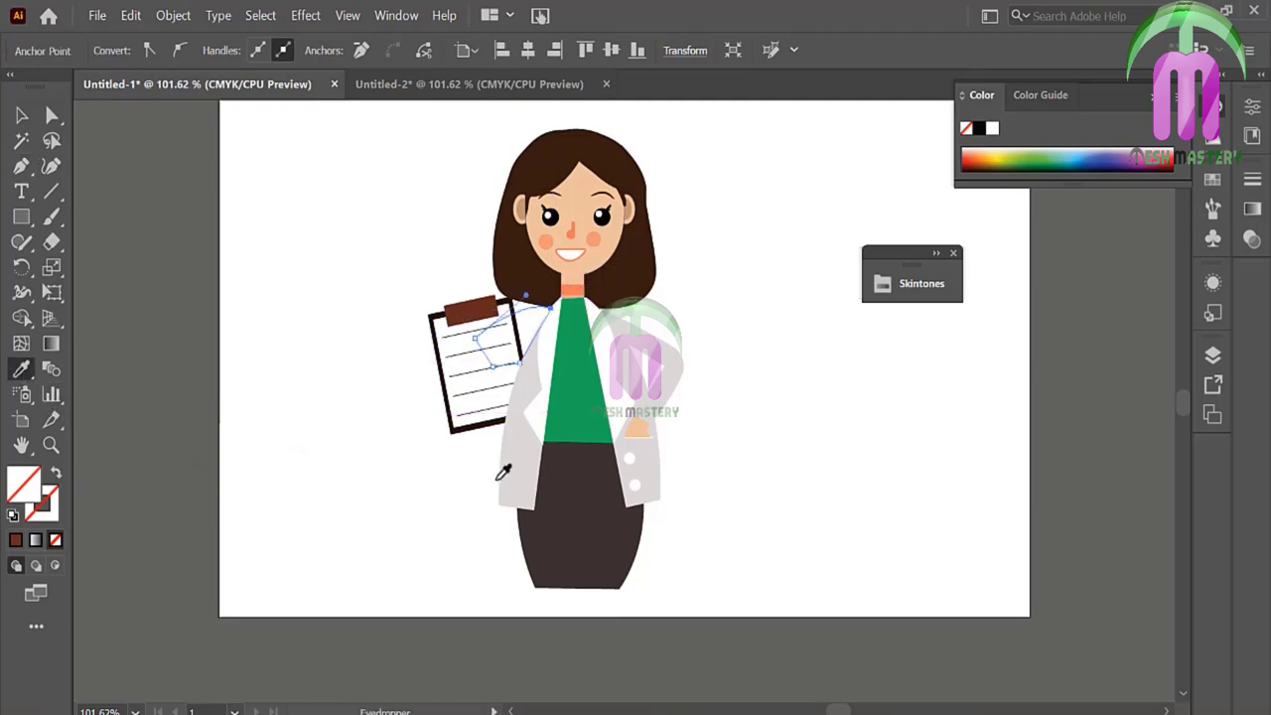
click(505, 463)
click(21, 116)
right_click(516, 355)
click(381, 685)
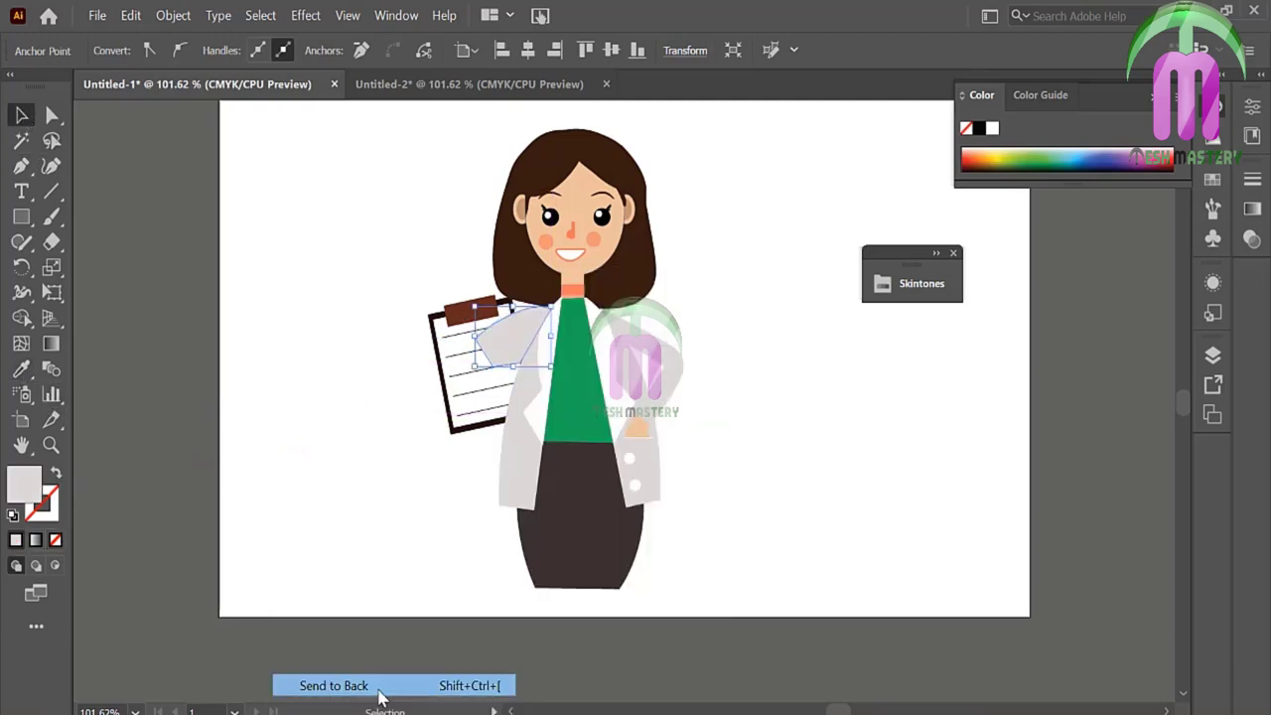
click(363, 514)
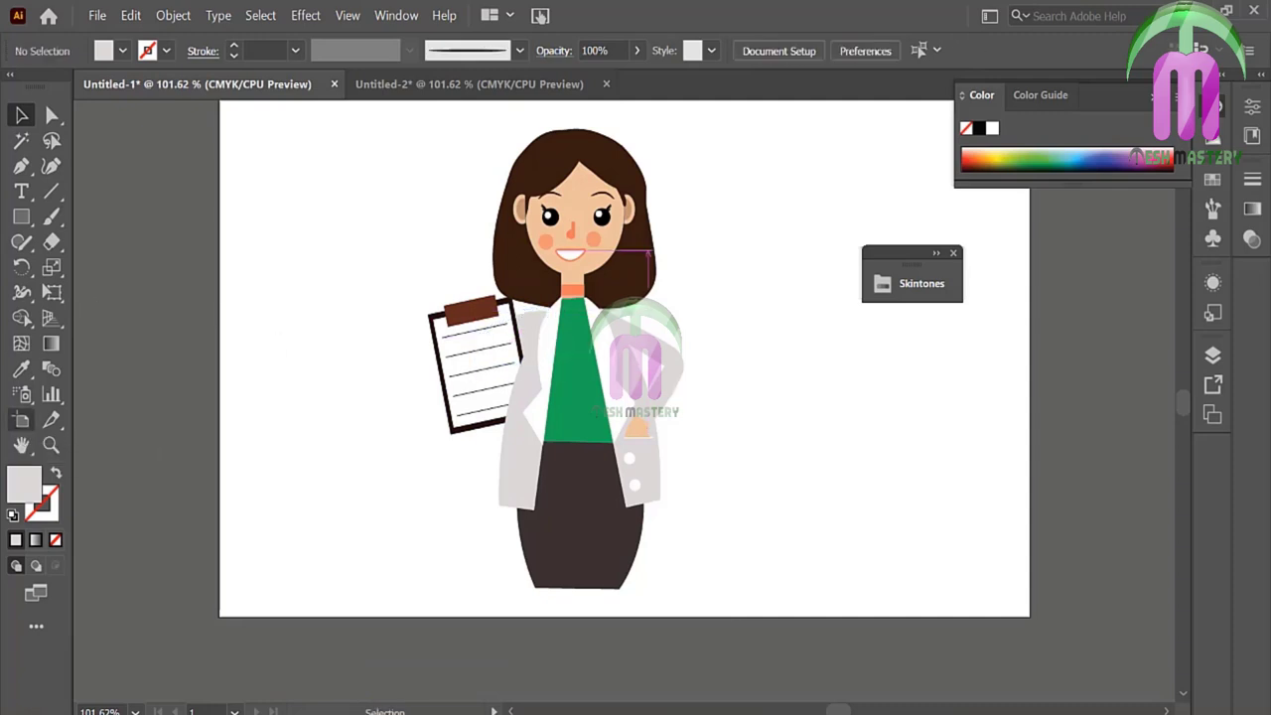
scroll(467, 402, up, 2)
click(21, 217)
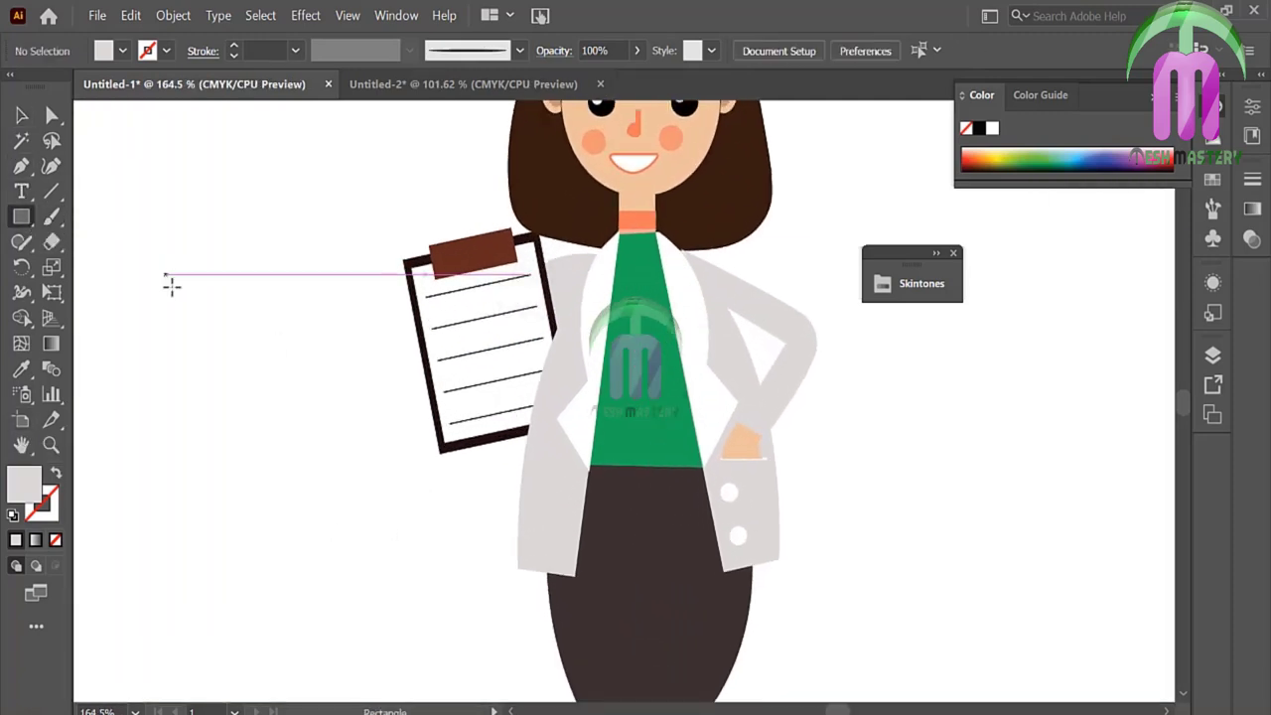
Step: Draw a peach skin-toned rectangle left of the clipboard and round its corners
drag(163, 272, 197, 339)
click(21, 368)
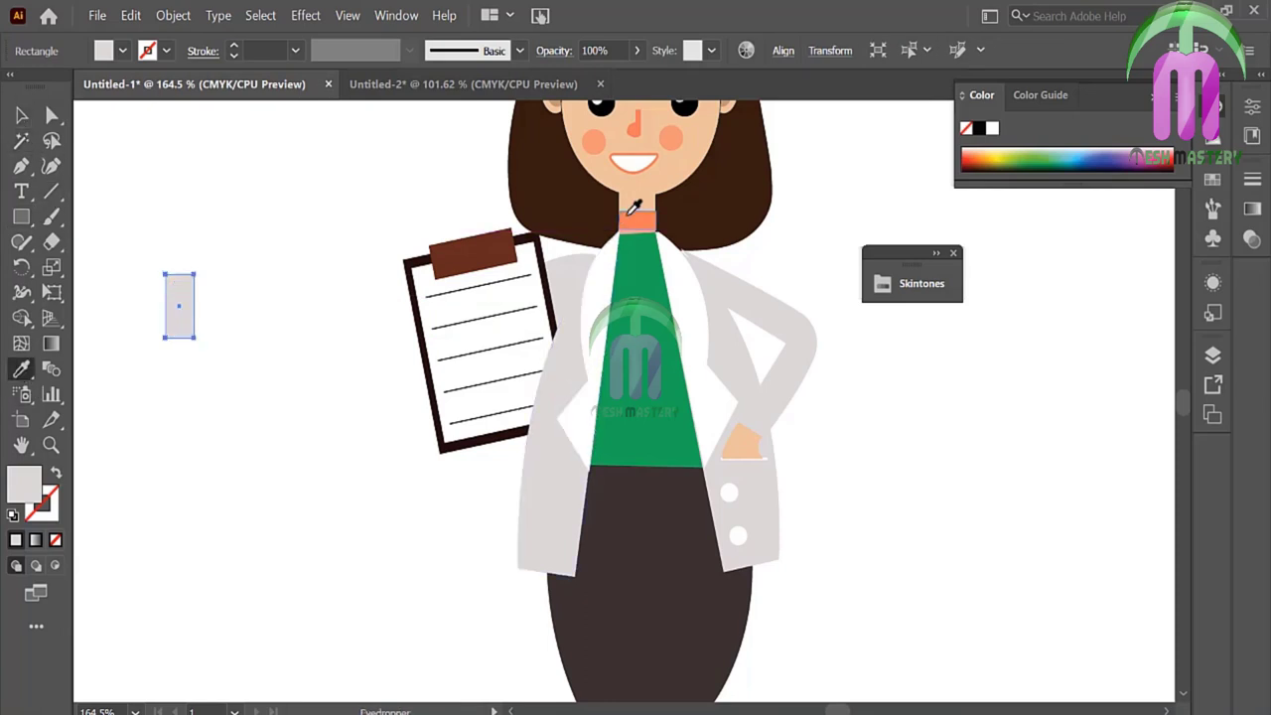
click(700, 159)
key(a)
drag(177, 289, 168, 285)
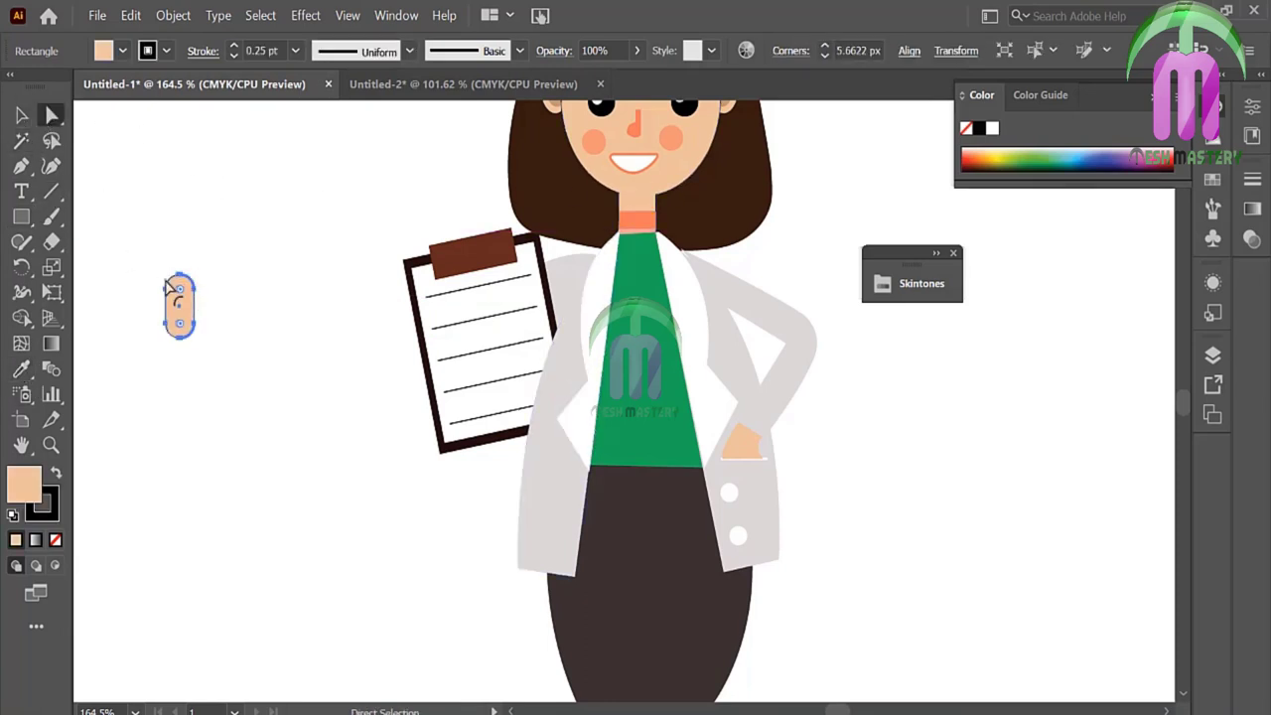
Step: Add rounded finger shapes stacked onto the fist
drag(22, 221, 127, 241)
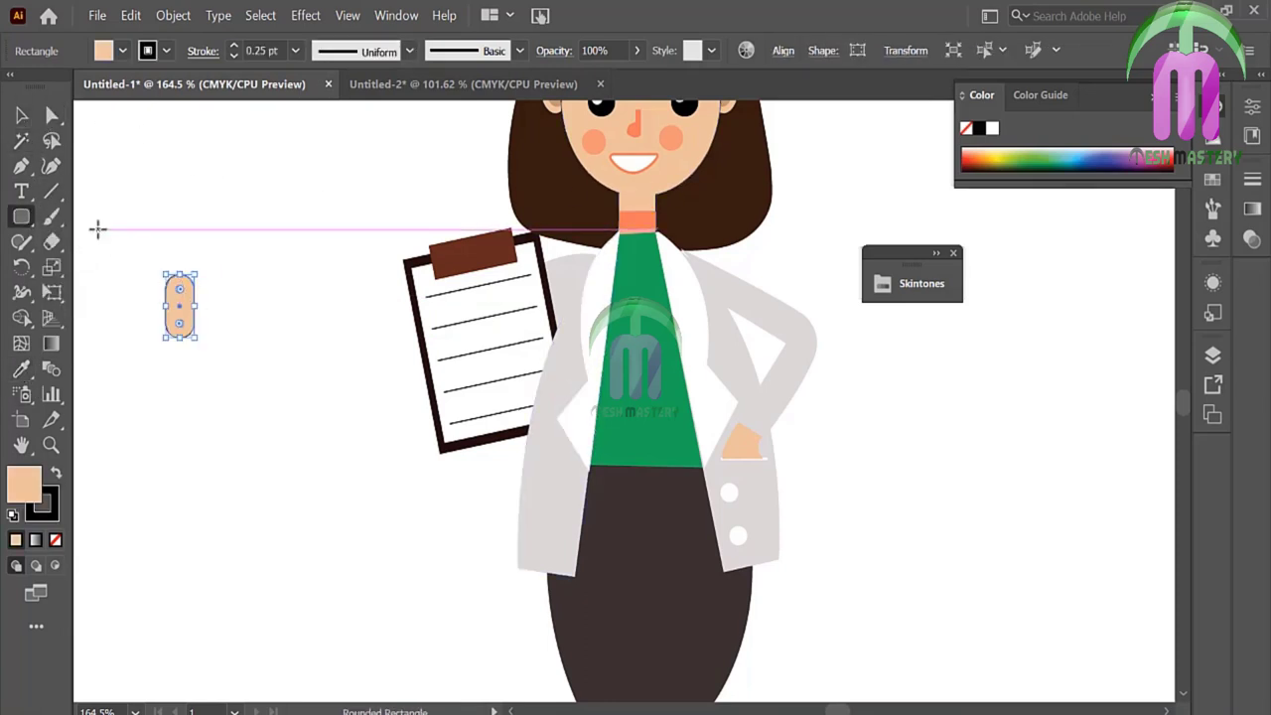
click(22, 115)
click(81, 128)
mouse_move(175, 279)
mouse_down()
mouse_move(211, 294)
mouse_move(197, 325)
mouse_up()
key(v)
click(211, 324)
click(216, 318)
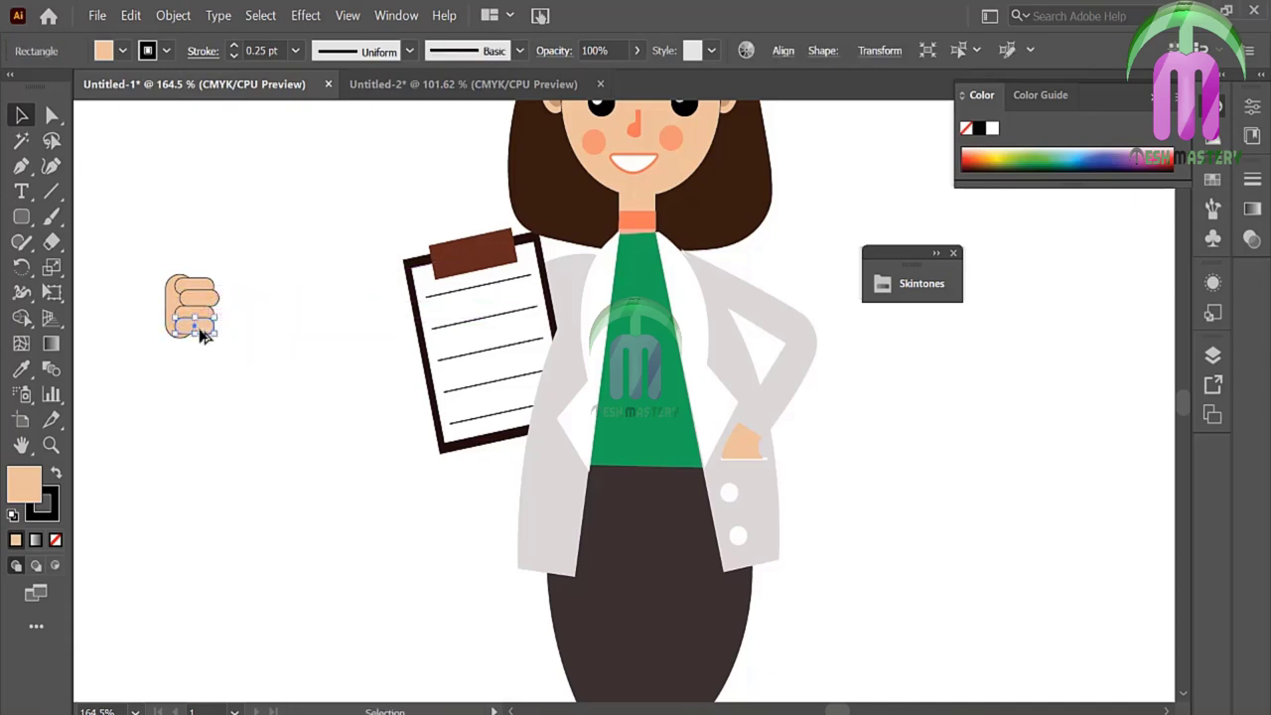
click(156, 301)
Step: Try removing the fingers' outlines, then undo it
drag(145, 248, 231, 365)
click(56, 539)
click(169, 472)
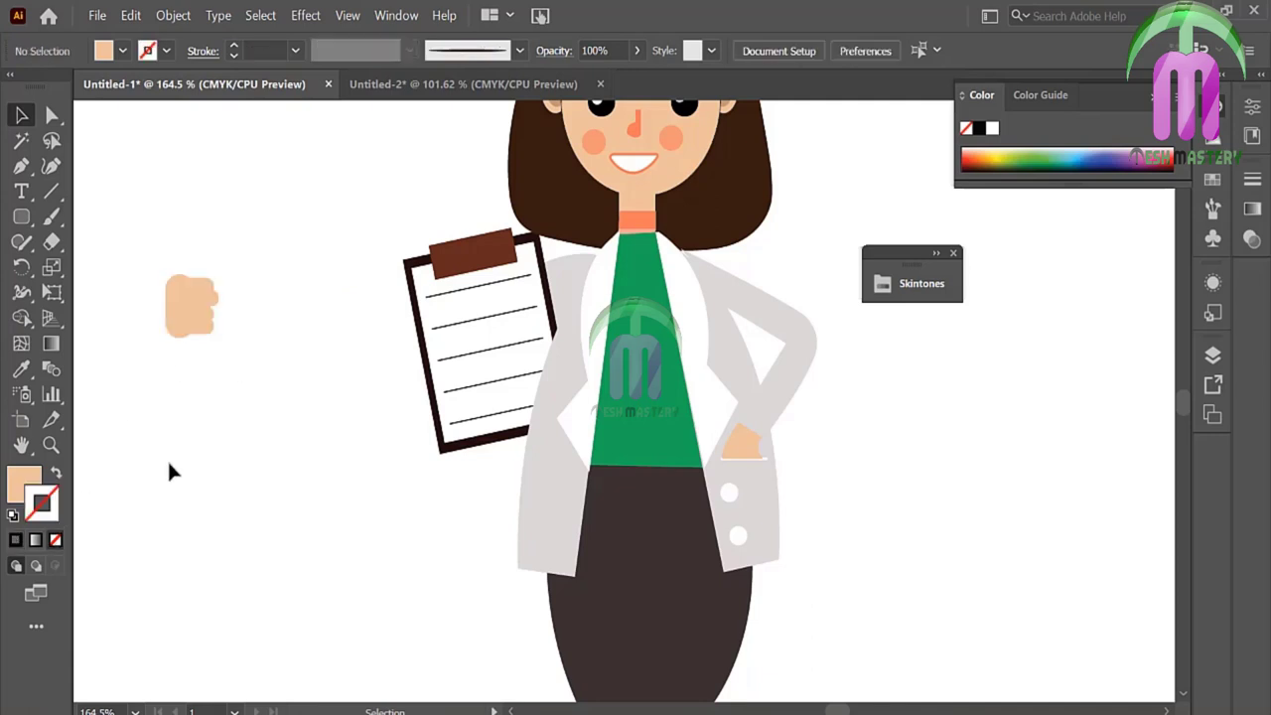
key(ctrl+z)
click(235, 388)
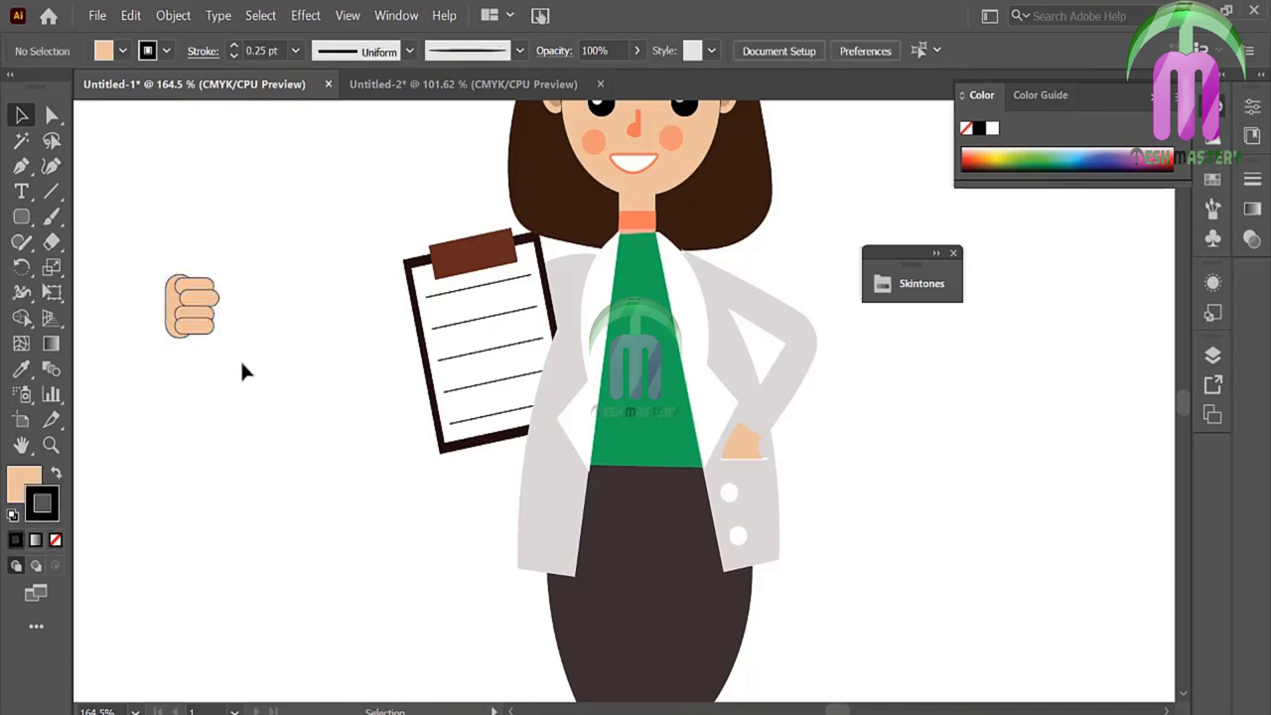
Step: Merge all the fist pieces into one shape with Shape Builder
drag(149, 255, 246, 379)
click(21, 316)
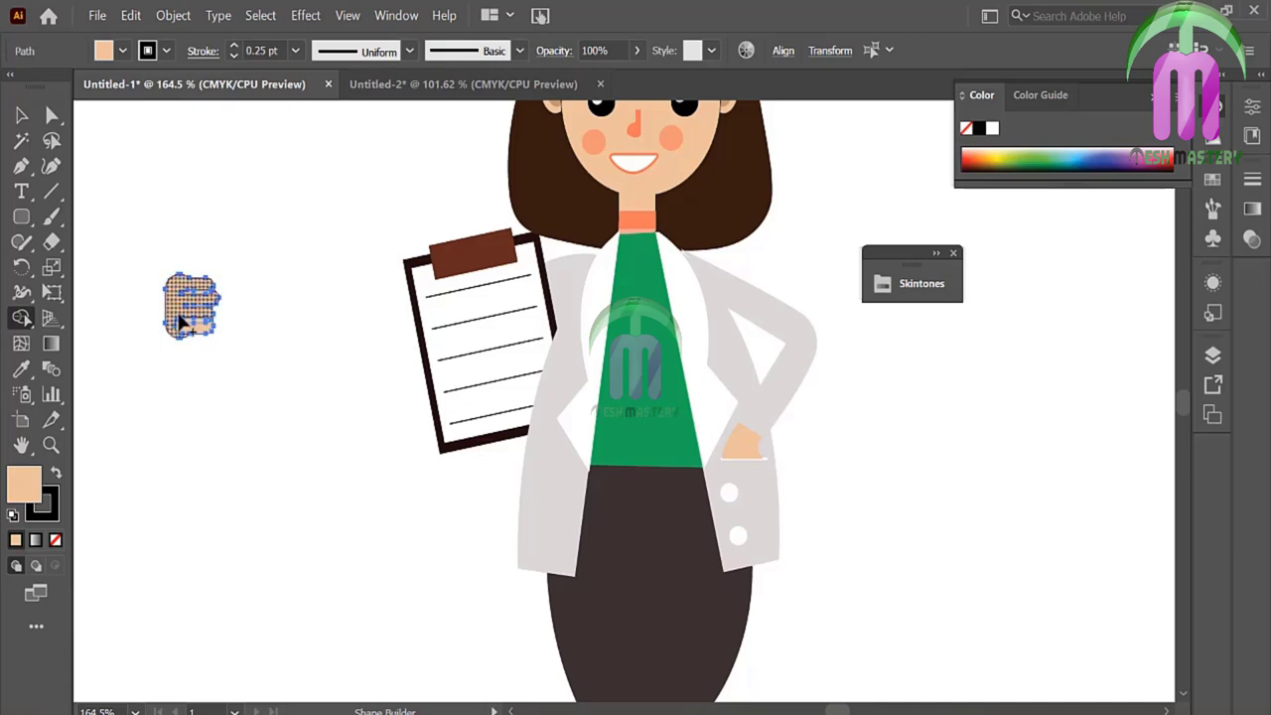
drag(182, 321, 208, 341)
mouse_move(207, 296)
mouse_down()
mouse_move(183, 298)
mouse_move(198, 320)
mouse_up()
Step: Set the merged fist's stroke to None
key(v)
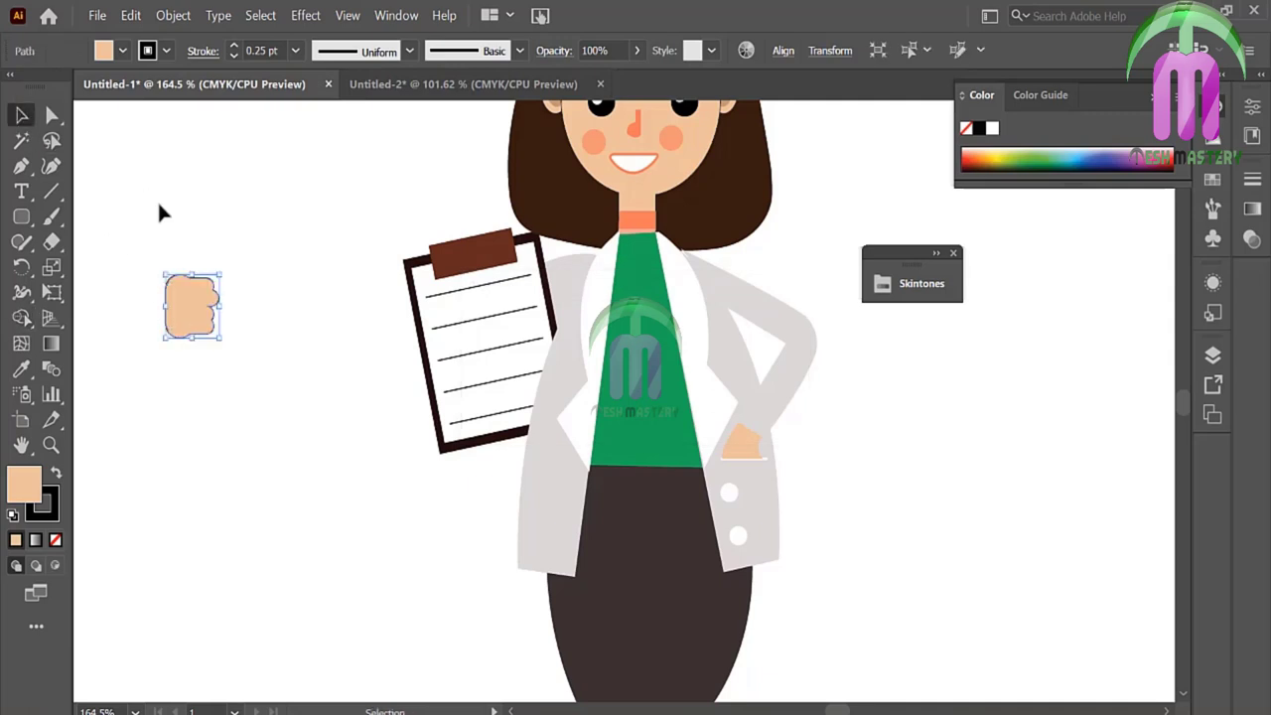
click(159, 201)
click(295, 50)
click(181, 294)
click(54, 539)
Step: Resize, tilt and place the fist gripping the clipboard's left edge
mouse_move(211, 323)
mouse_down()
mouse_move(202, 295)
mouse_move(359, 347)
mouse_move(348, 295)
mouse_up()
click(166, 270)
click(300, 303)
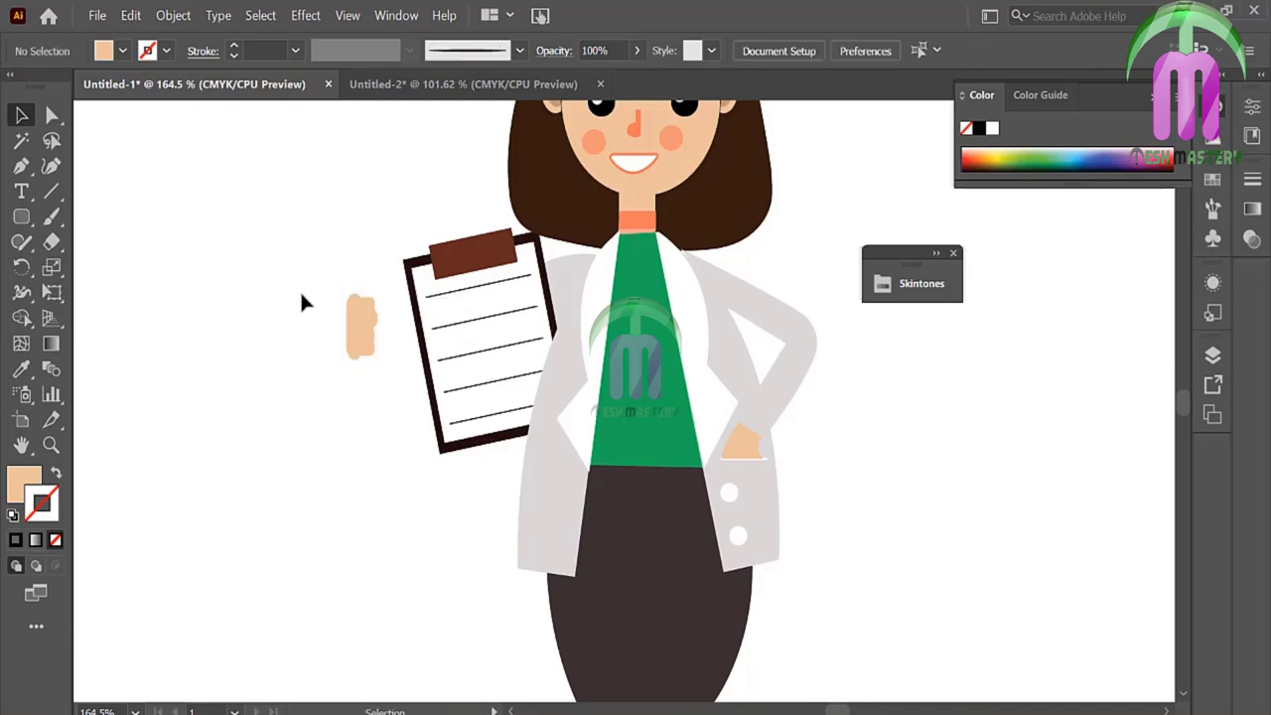
click(370, 343)
drag(386, 364, 414, 367)
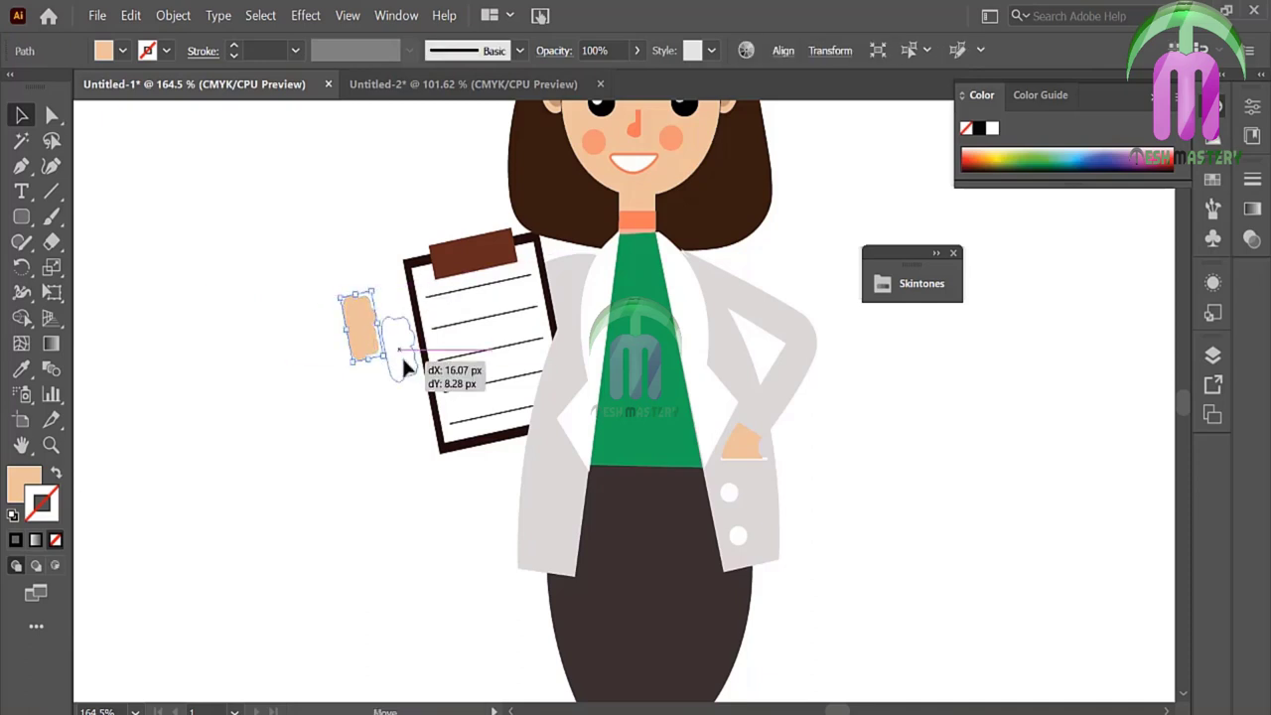
click(354, 345)
click(22, 217)
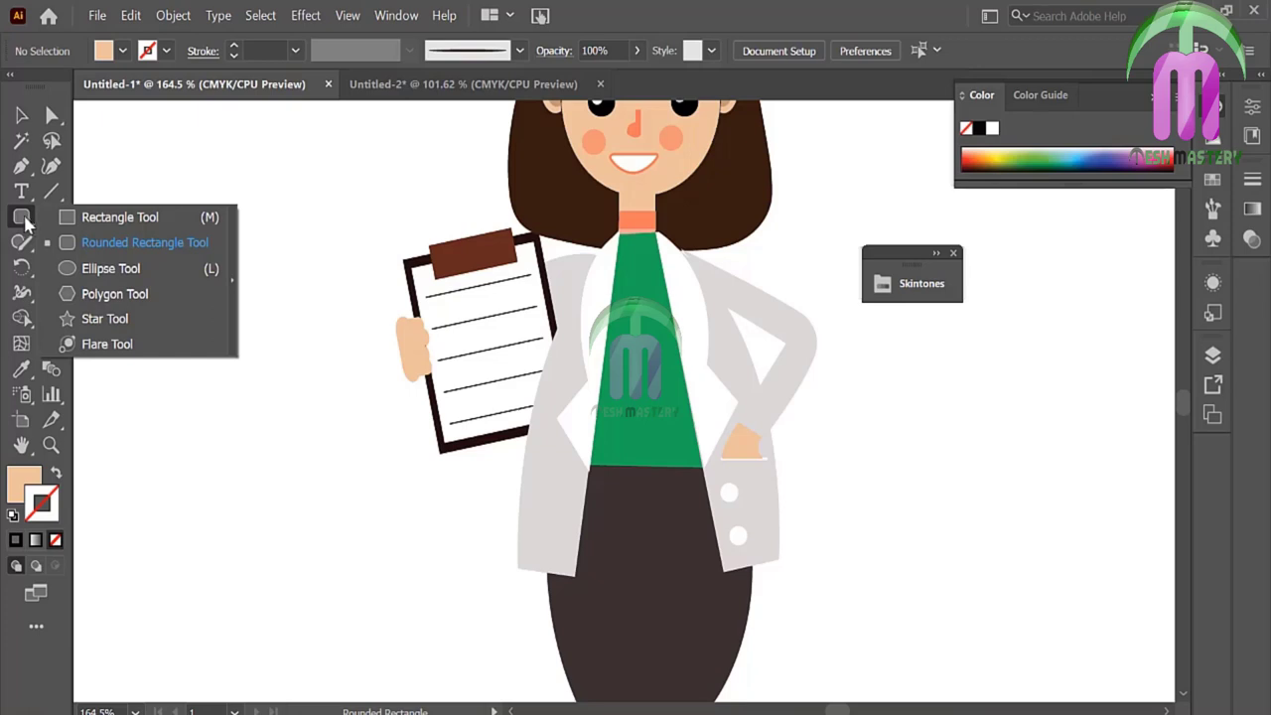
Step: Draw a tall rounded bar and pull its bottom anchors into a pointed tip
click(75, 242)
drag(180, 231, 205, 343)
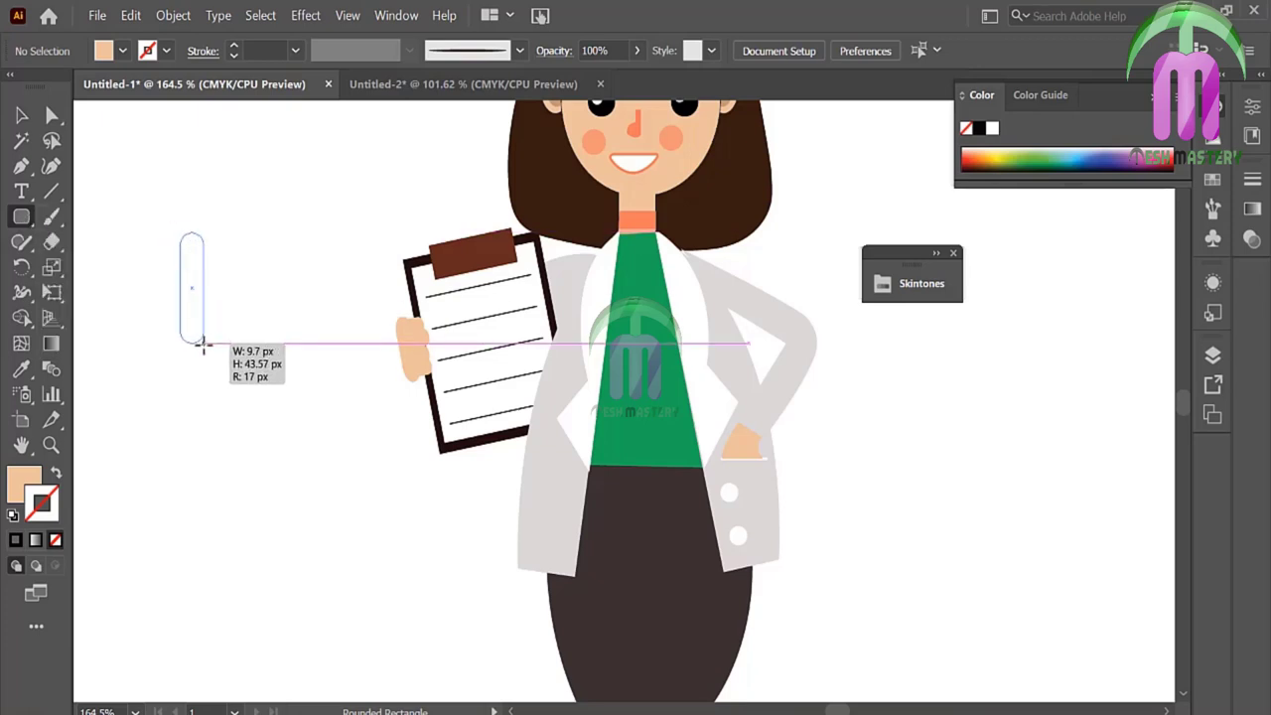
click(51, 115)
mouse_move(143, 312)
mouse_down()
mouse_move(195, 345)
mouse_move(193, 363)
mouse_up()
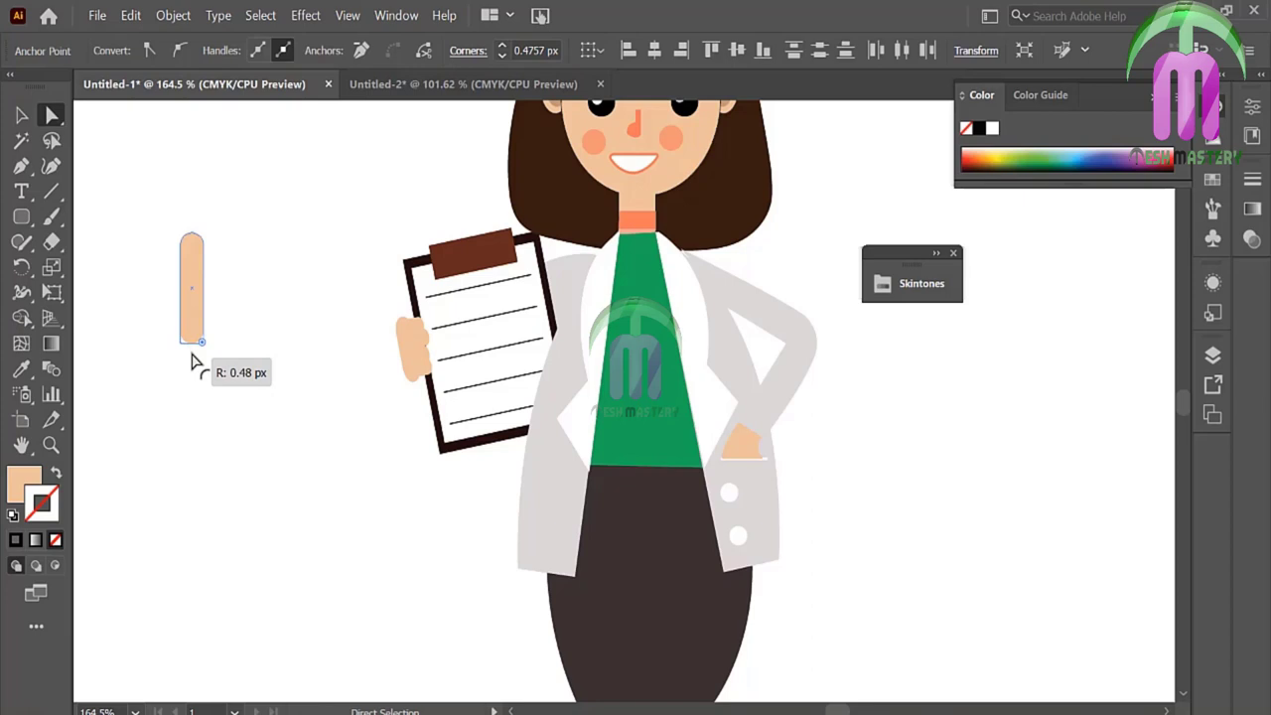
click(156, 306)
drag(191, 343, 191, 368)
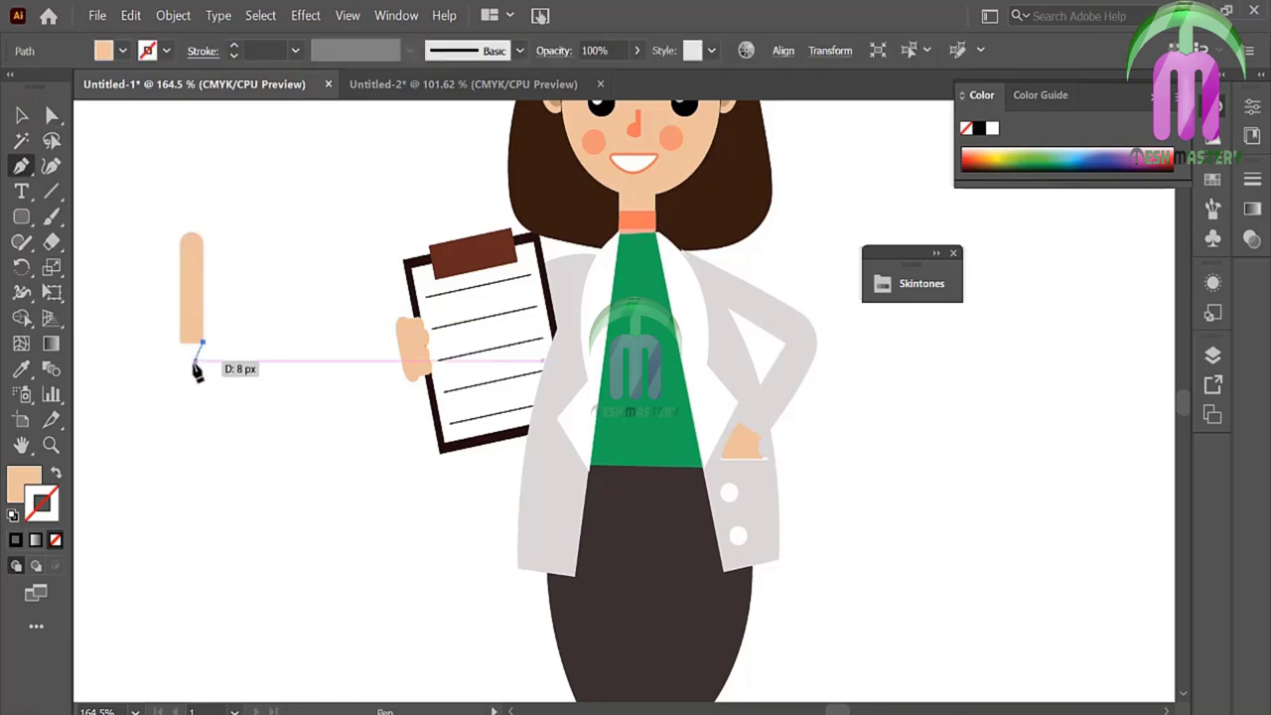
Step: Add a small rounded cap on top of the pen
key(m)
drag(184, 211, 198, 239)
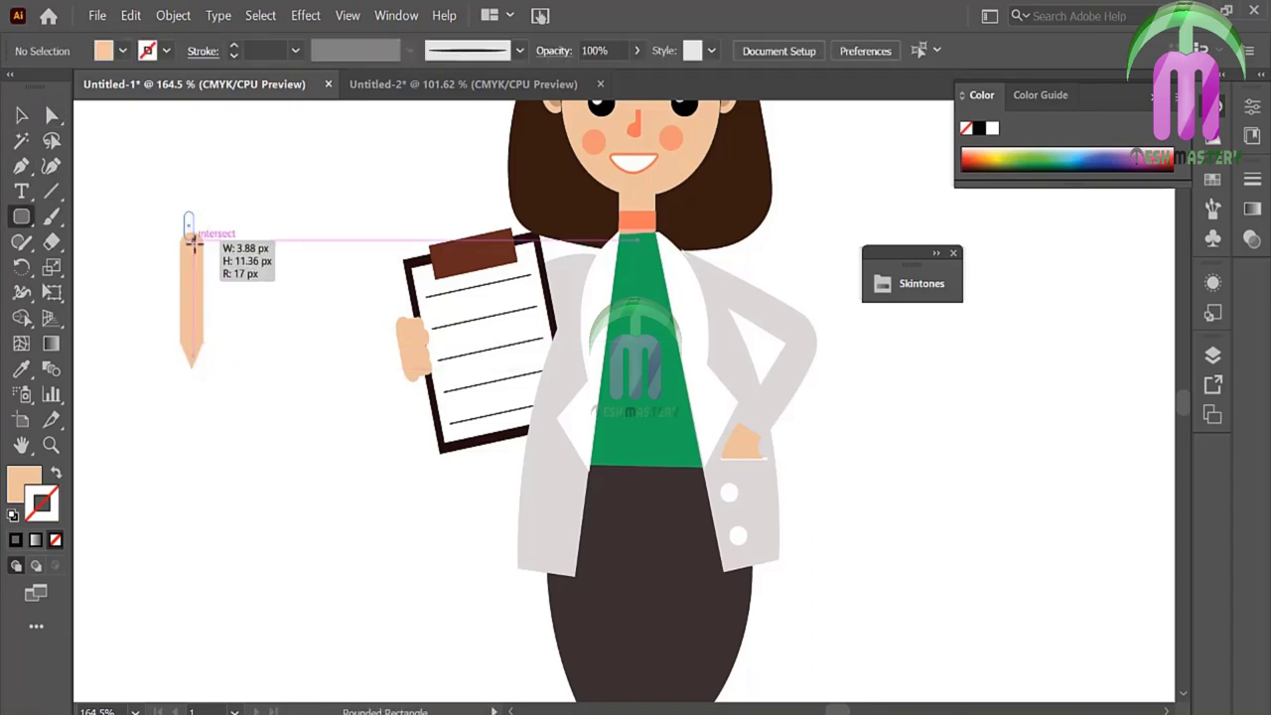
key(v)
click(110, 166)
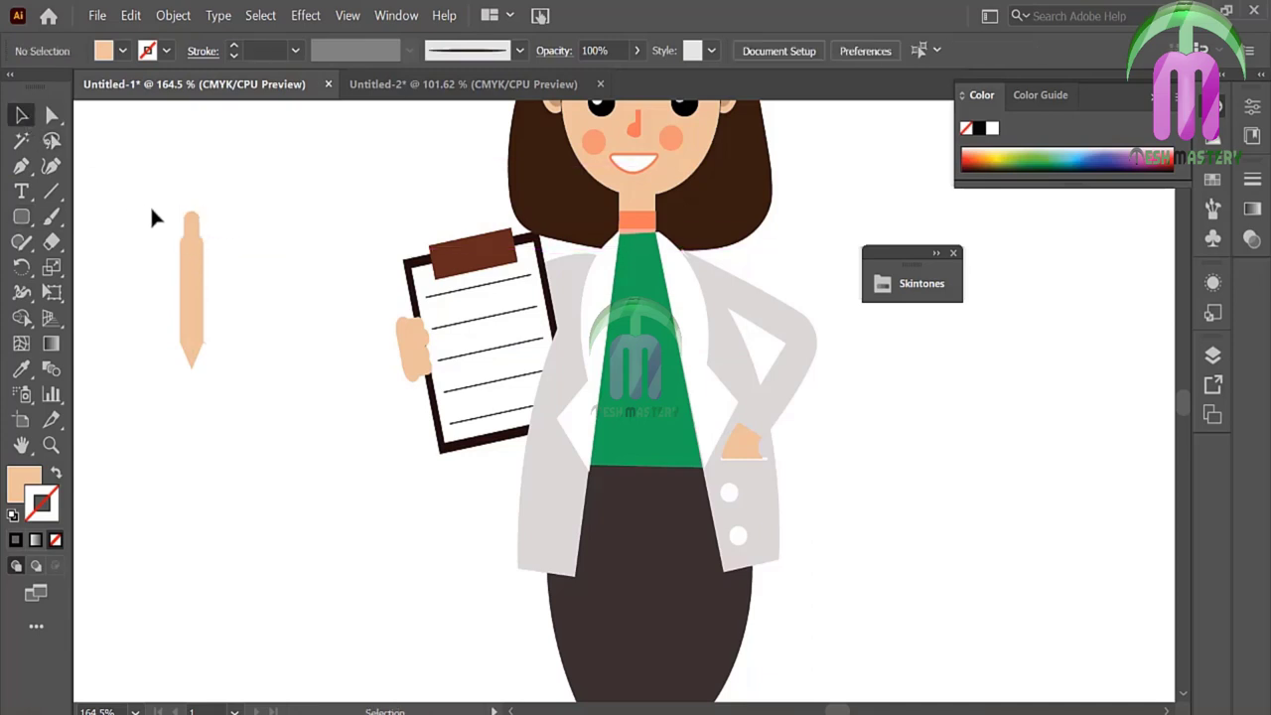
Step: Colour the whole pen blue with no stroke
drag(245, 390, 247, 392)
click(1099, 164)
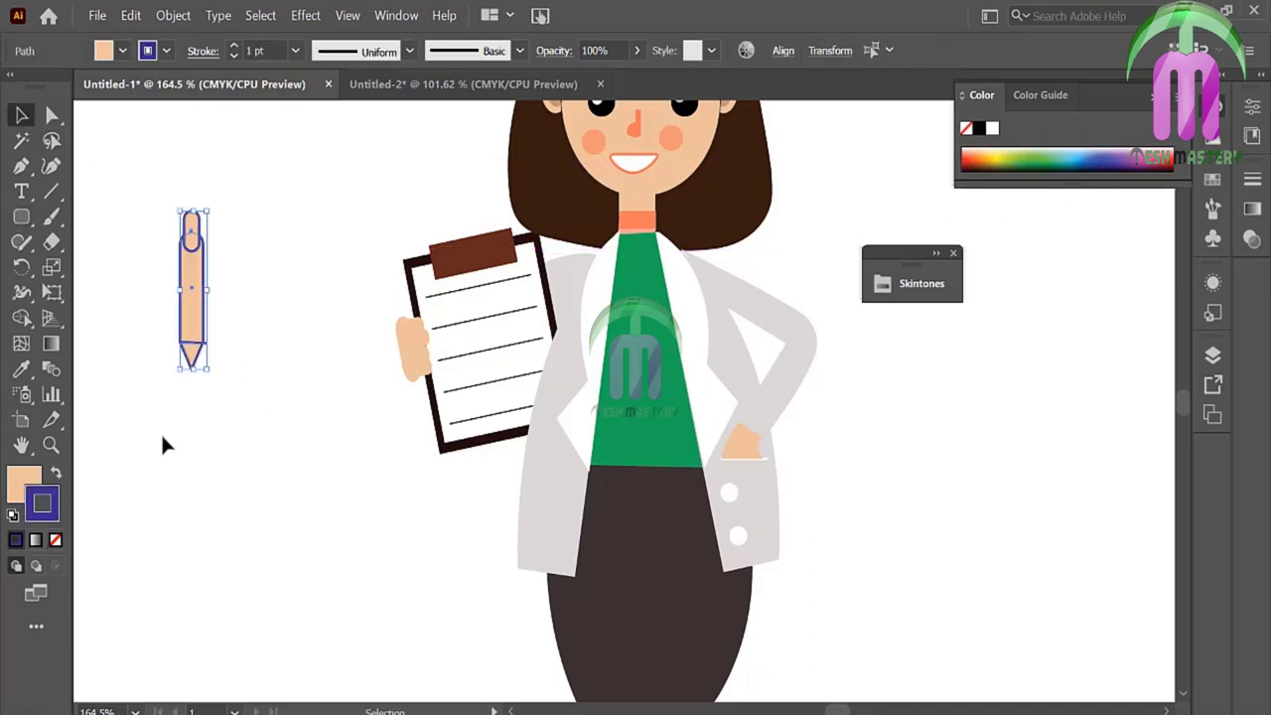
click(56, 474)
click(55, 539)
click(136, 456)
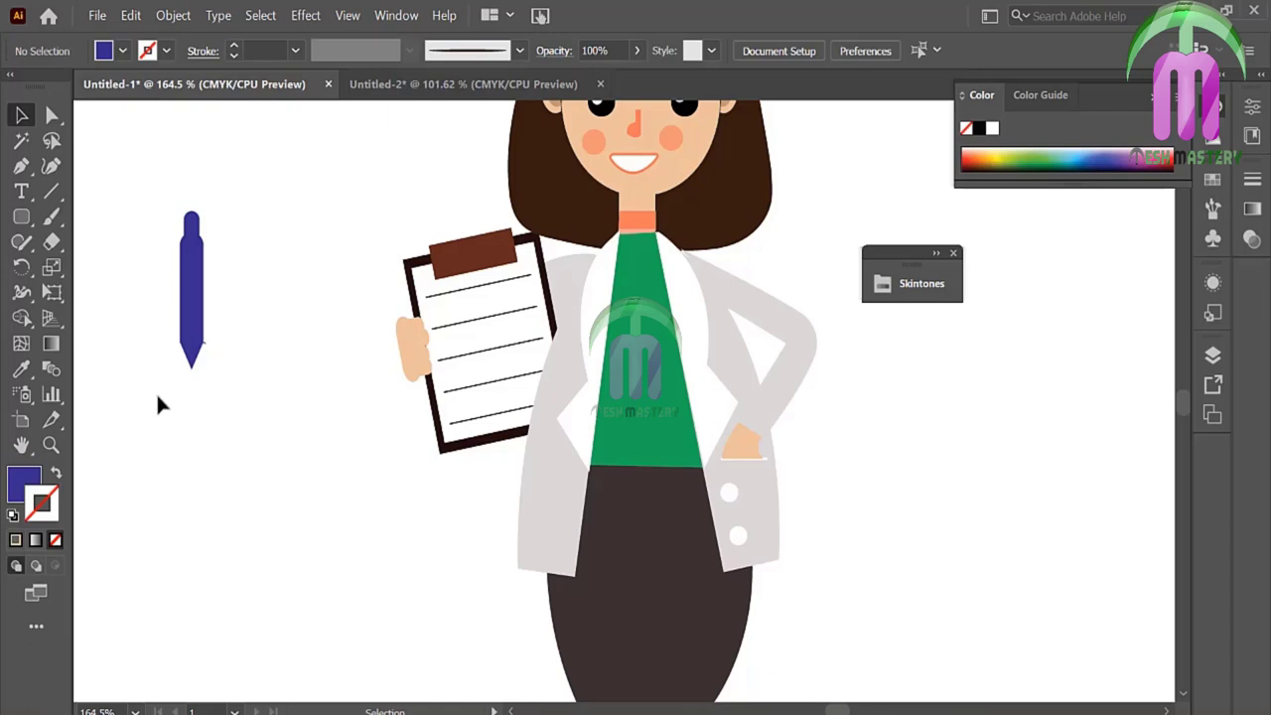
Step: Slim and shorten the pen, then set it diagonally in the hand by the clipboard
click(197, 284)
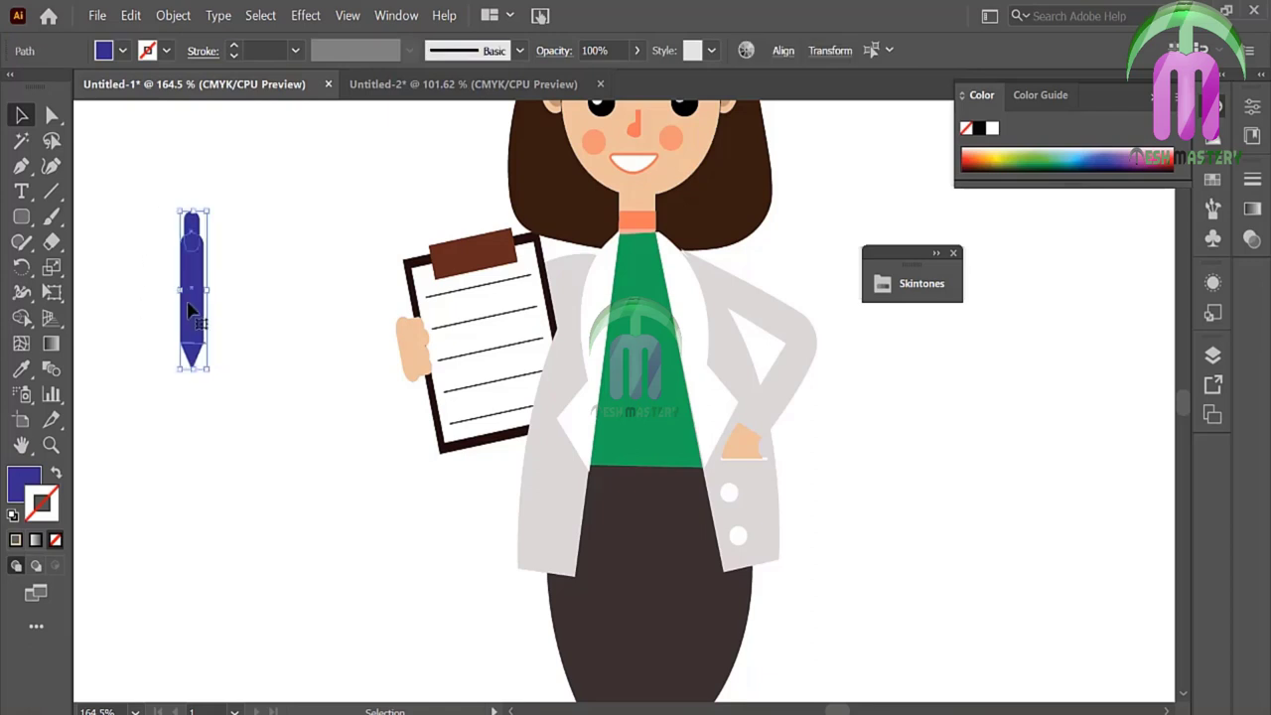
drag(187, 294, 195, 294)
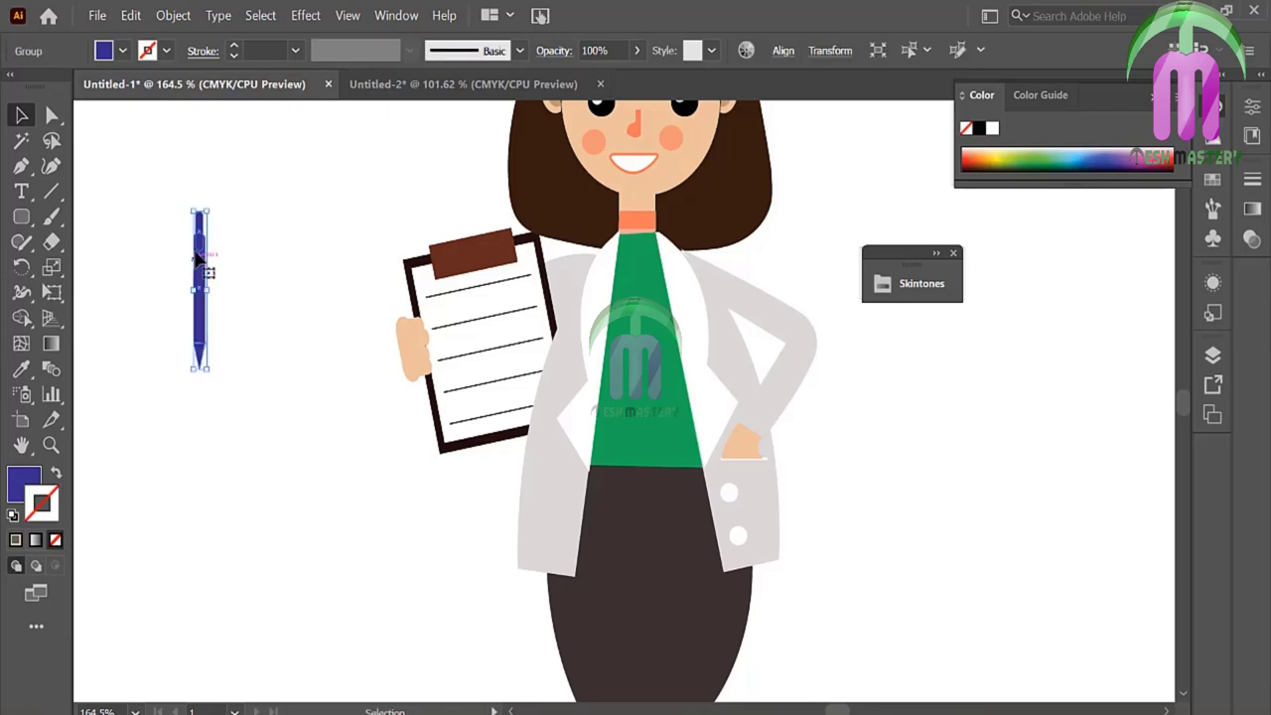
drag(199, 212, 198, 234)
click(189, 304)
drag(192, 305, 334, 374)
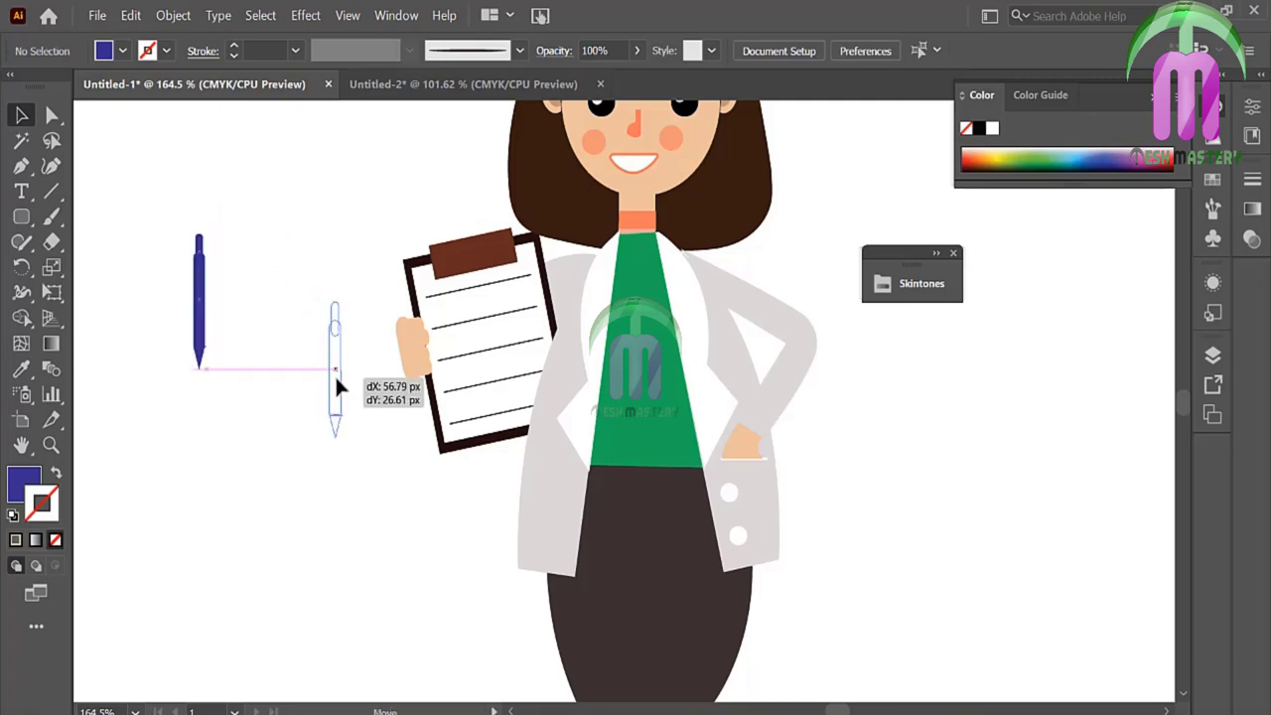
drag(348, 437, 364, 433)
drag(342, 383, 422, 378)
Step: Bring the hand in front of the pen so it appears held
right_click(410, 348)
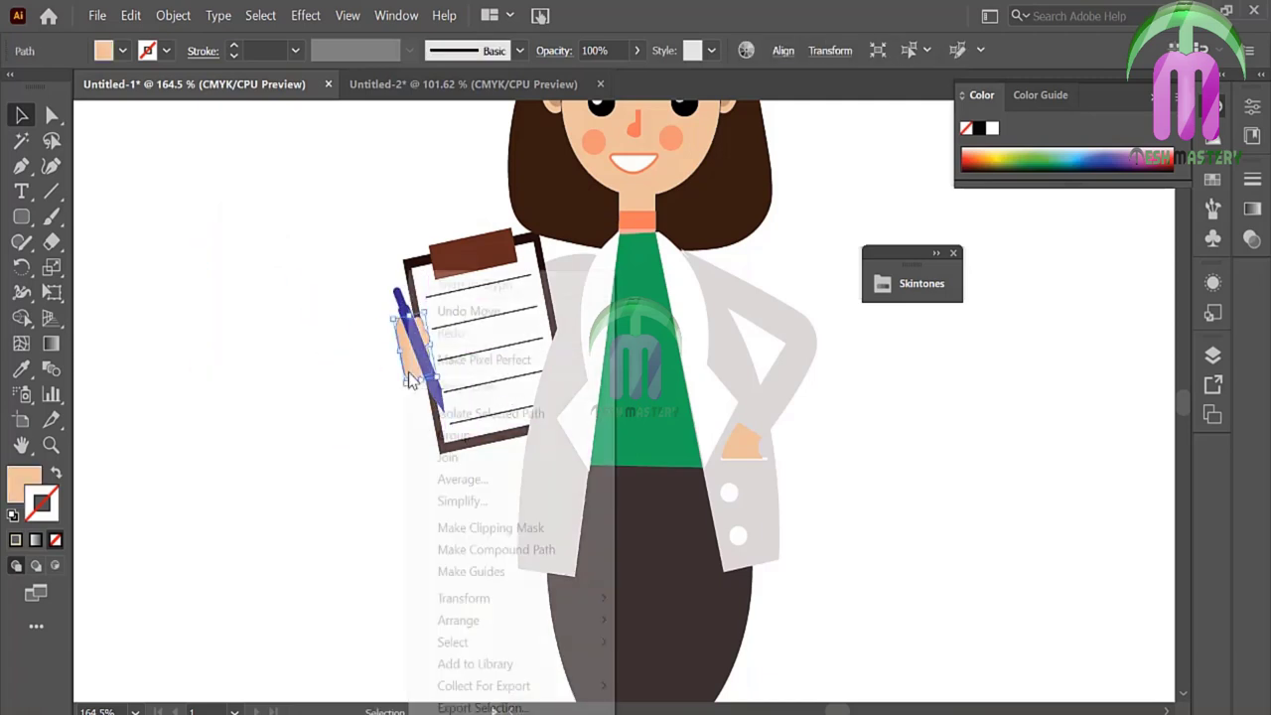
click(288, 619)
click(300, 545)
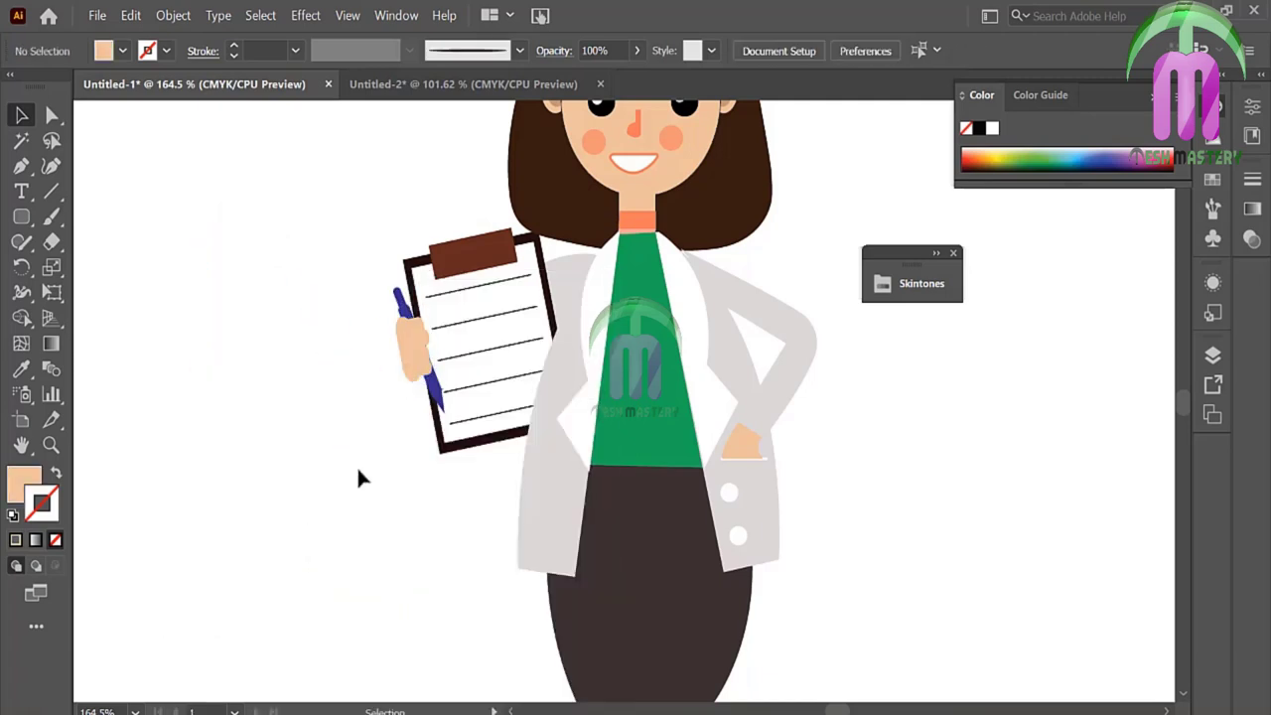
click(447, 414)
click(365, 407)
Step: Draw a curved tube path from the chest up toward the face with a dark brown outline and no fill
key(ctrl+0)
key(p)
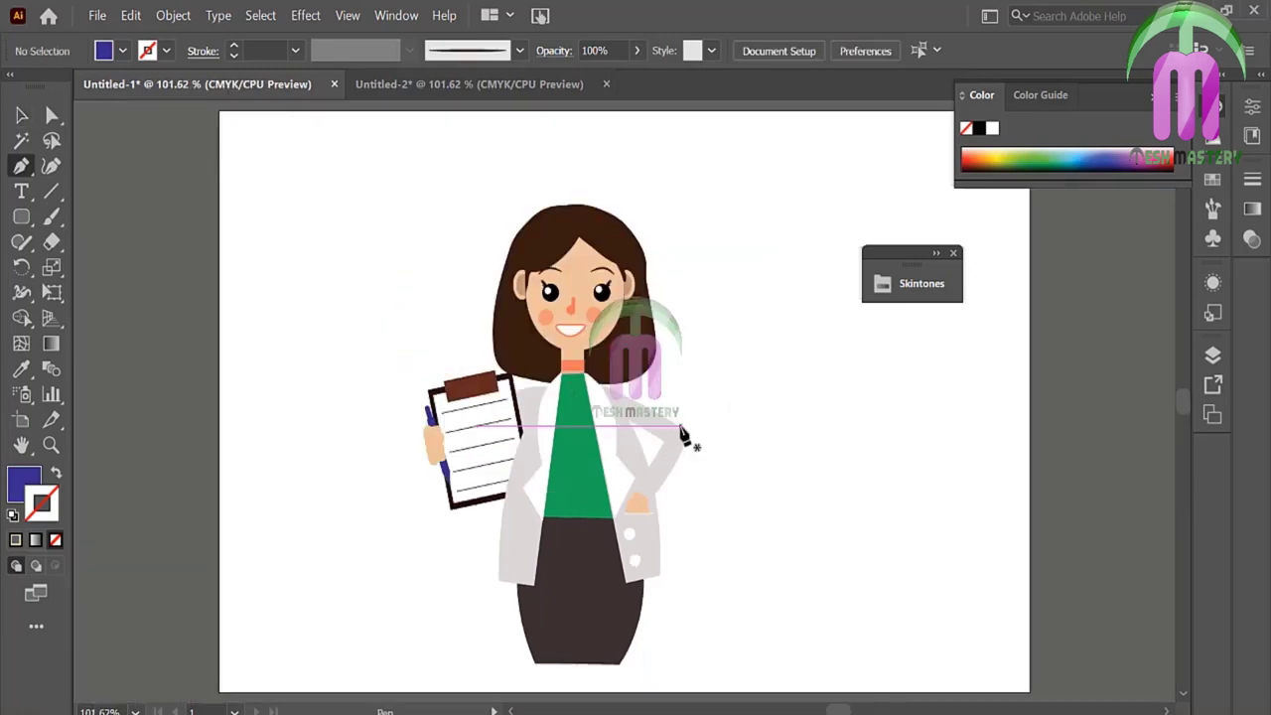
scroll(568, 487, up, 2)
click(623, 320)
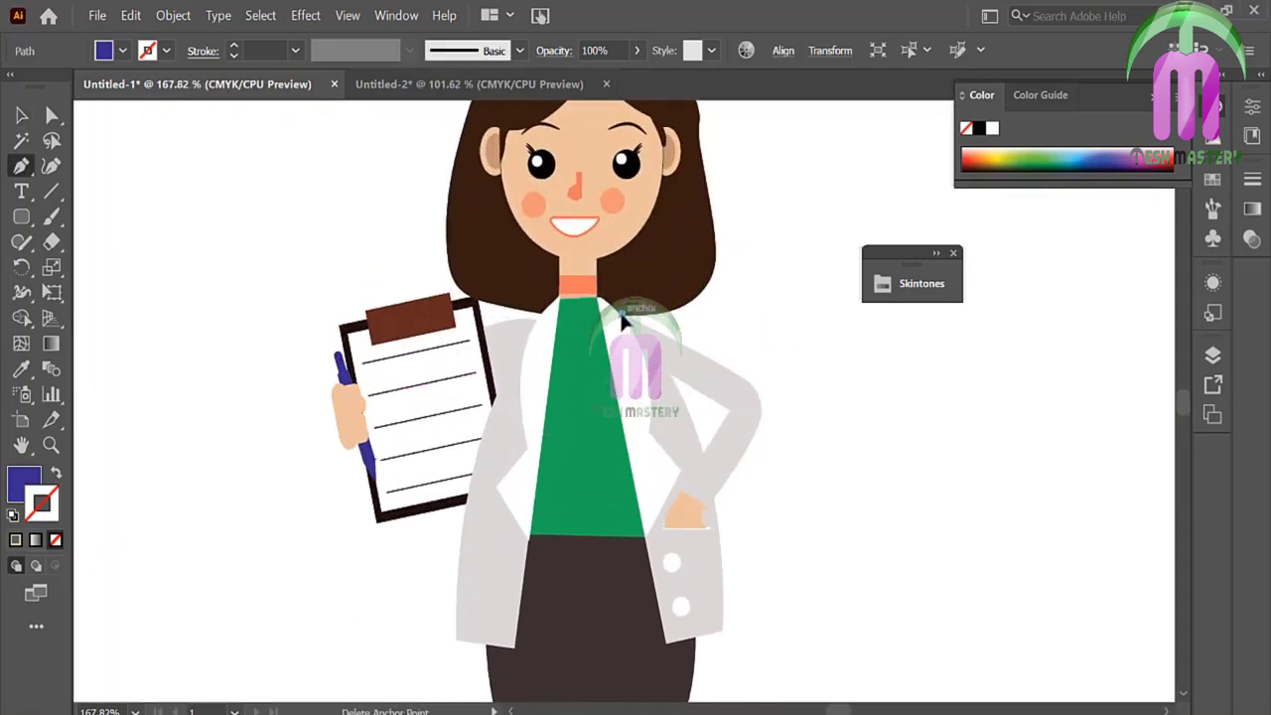
drag(521, 479, 520, 477)
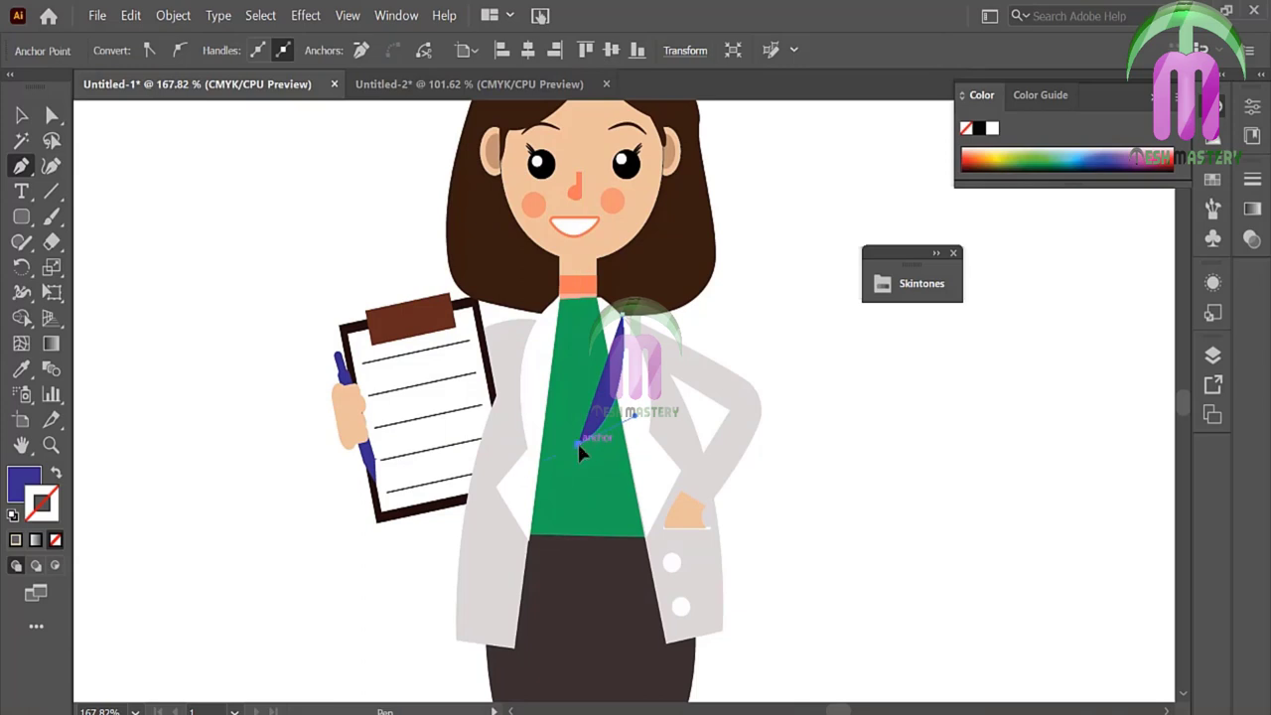
click(538, 314)
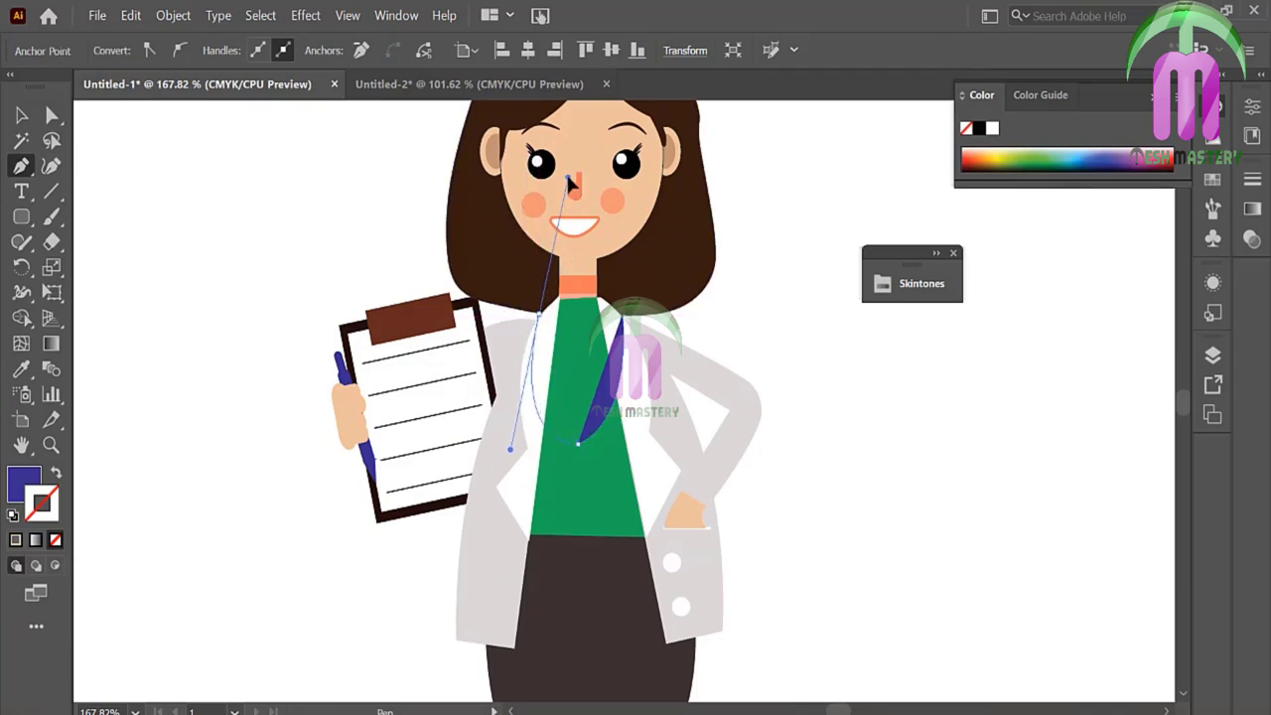
drag(567, 184, 568, 177)
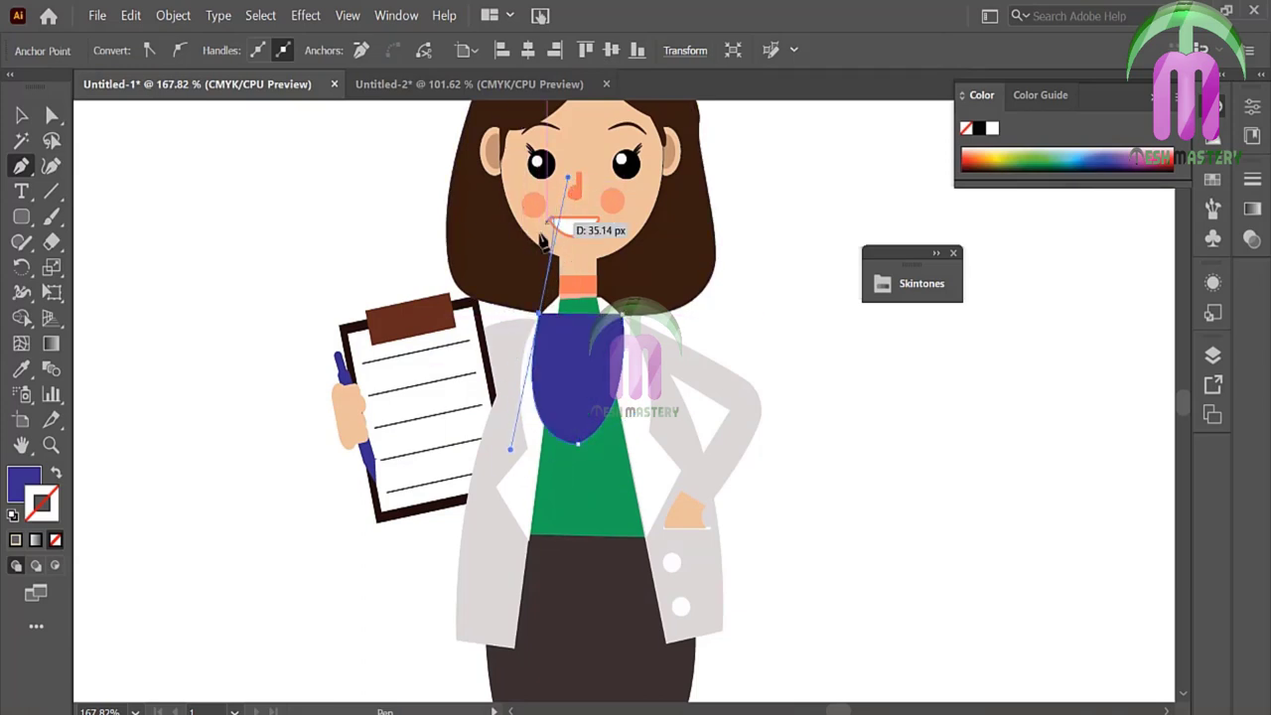
click(21, 368)
click(462, 249)
click(56, 475)
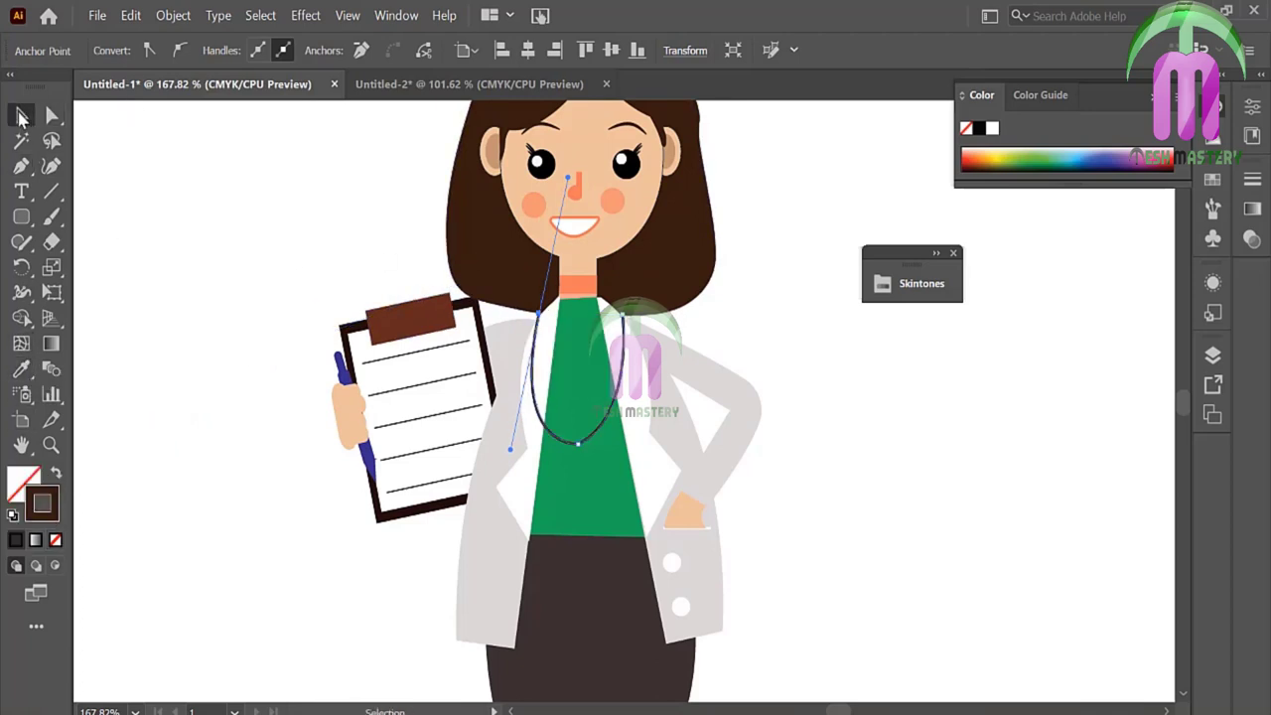
Step: Set the stethoscope loop's stroke weight to 2 pt
key(a)
click(240, 268)
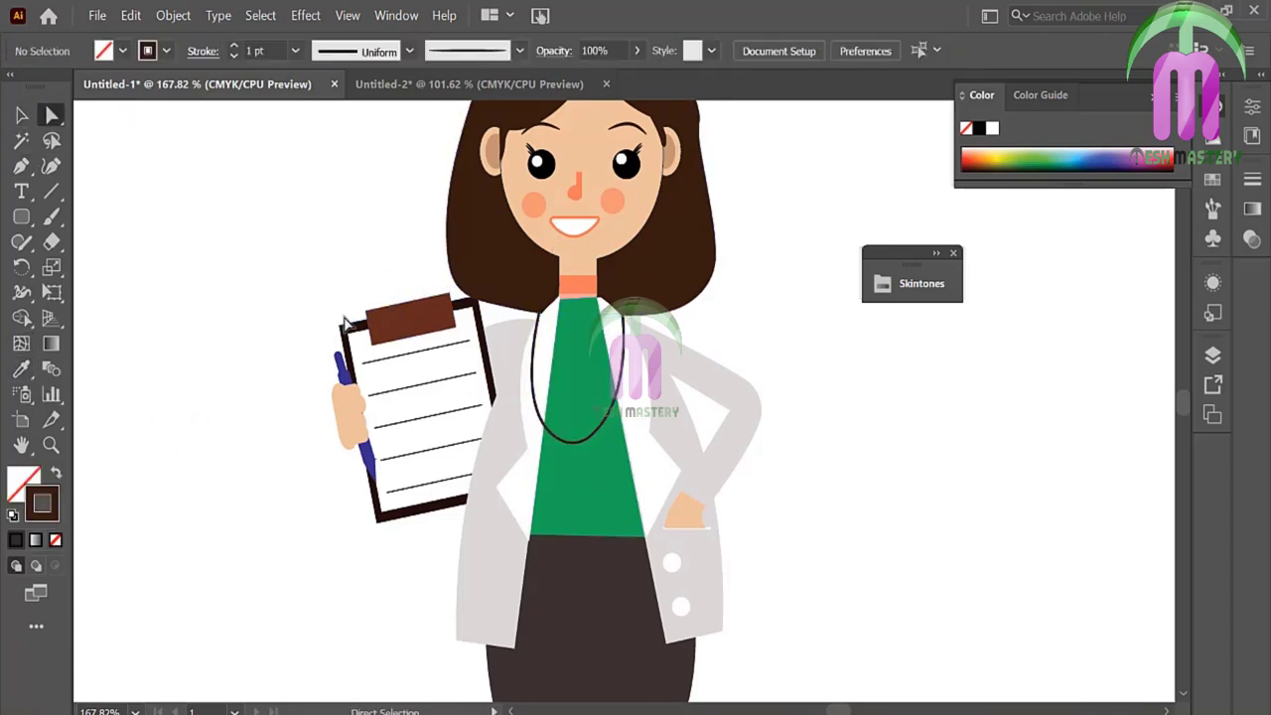
click(575, 443)
key(v)
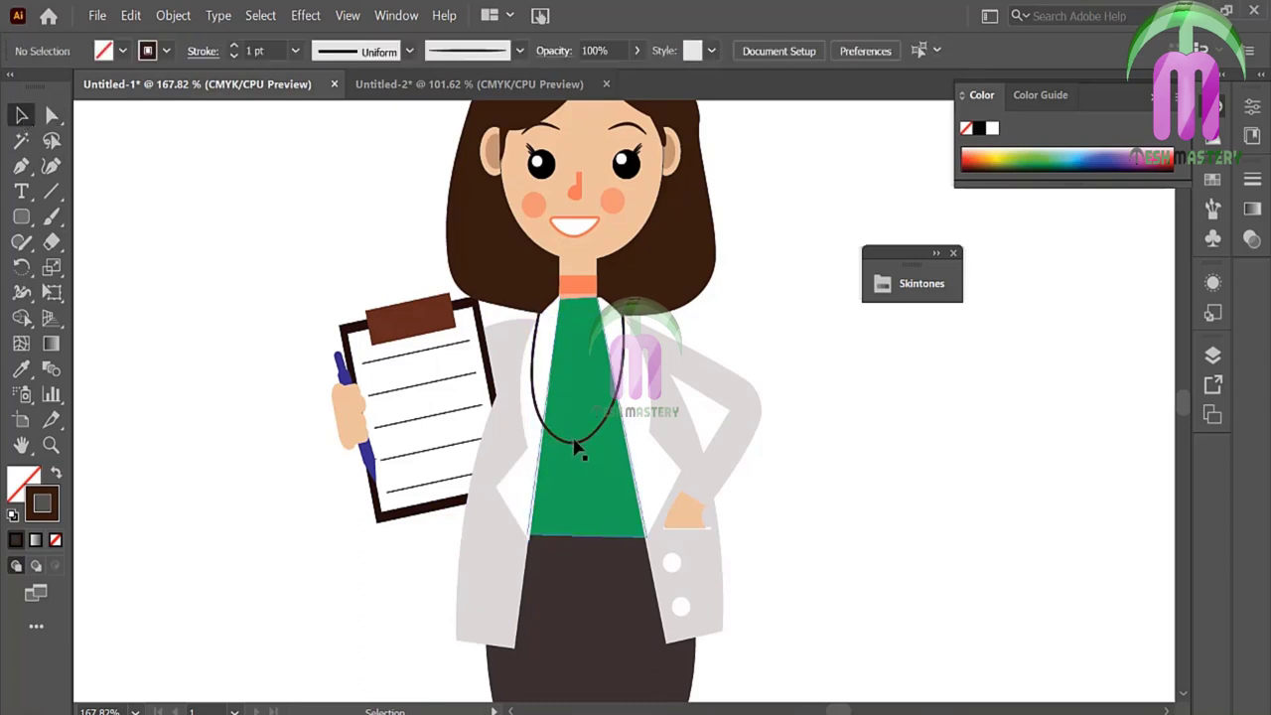
click(576, 445)
click(295, 50)
click(320, 169)
Step: Move the stethoscope loop up slightly
key(ctrl+shift+a)
key(p)
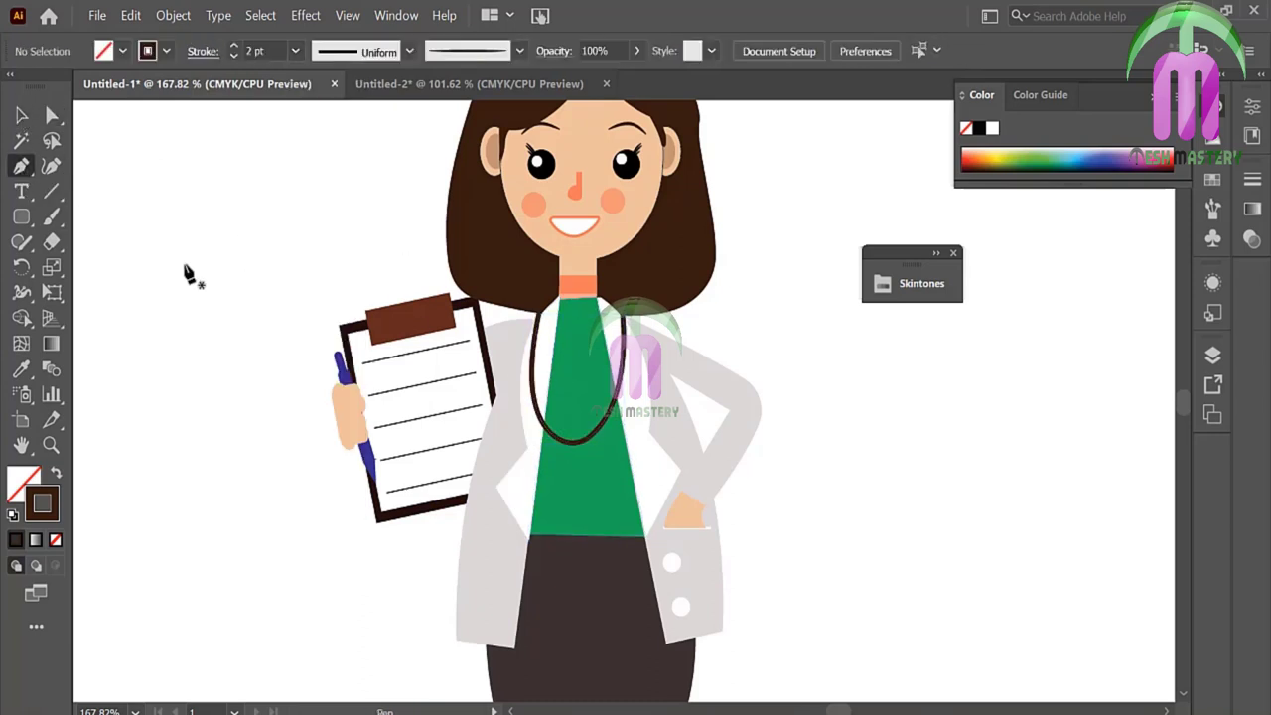
key(v)
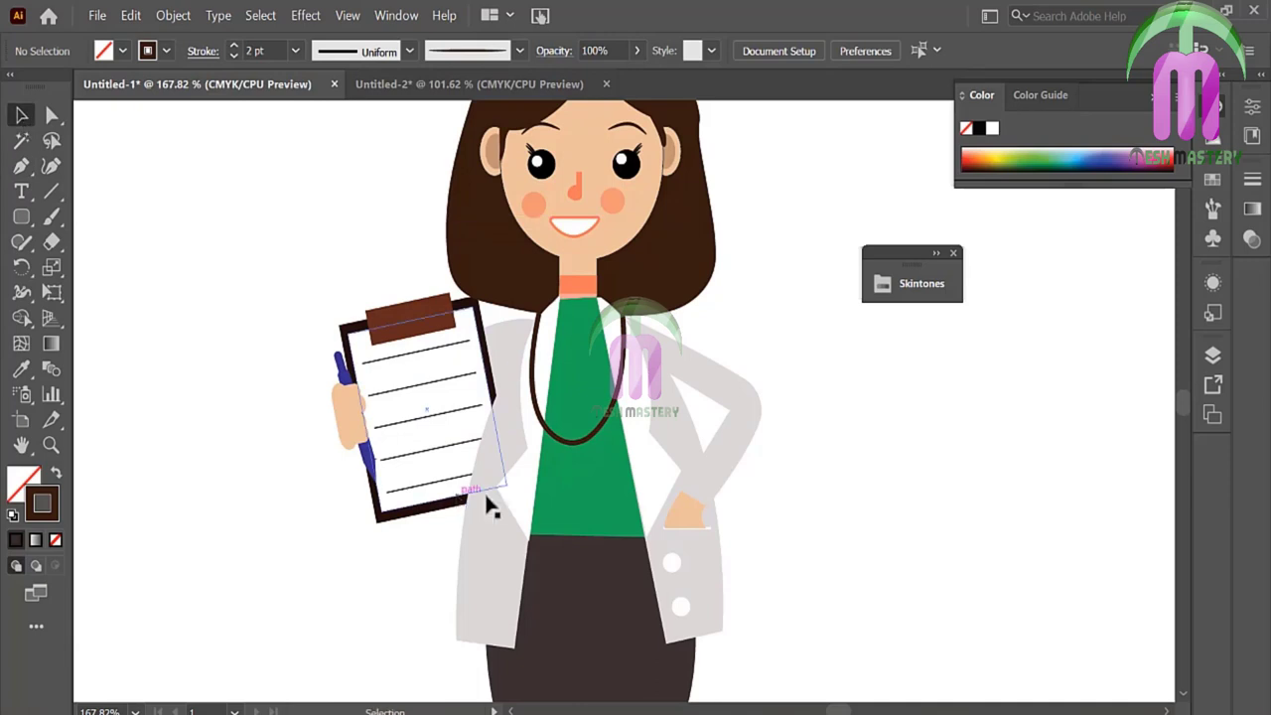
click(579, 445)
drag(579, 445, 579, 397)
click(199, 249)
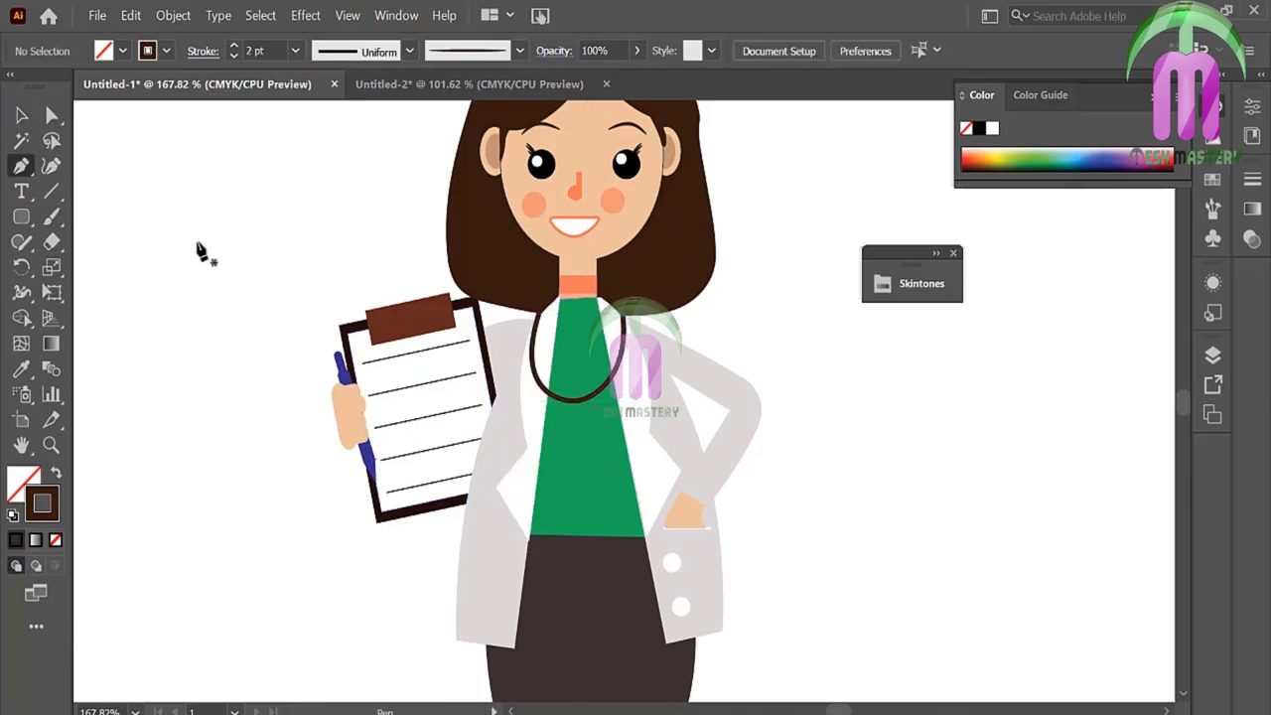
Step: Draw a wavy tube from the bottom of the loop down across the green shirt
key(p)
click(580, 406)
drag(601, 509, 606, 487)
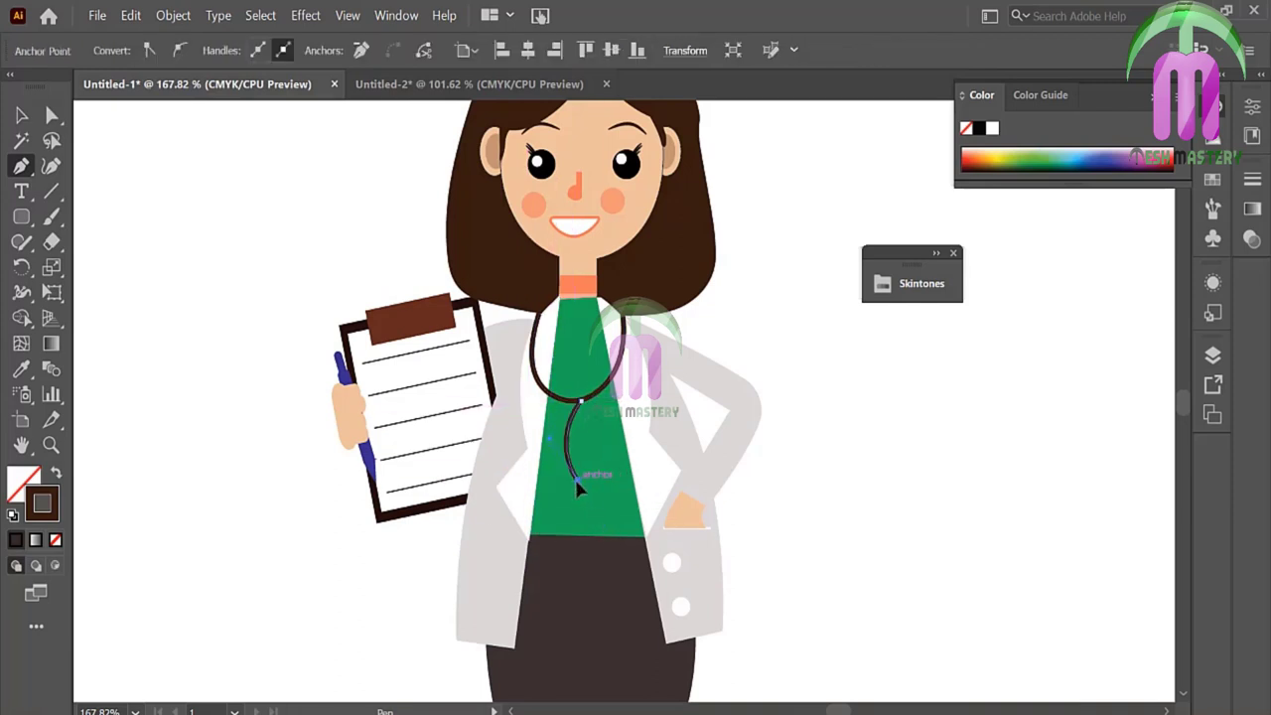
click(577, 480)
drag(587, 549, 580, 563)
key(v)
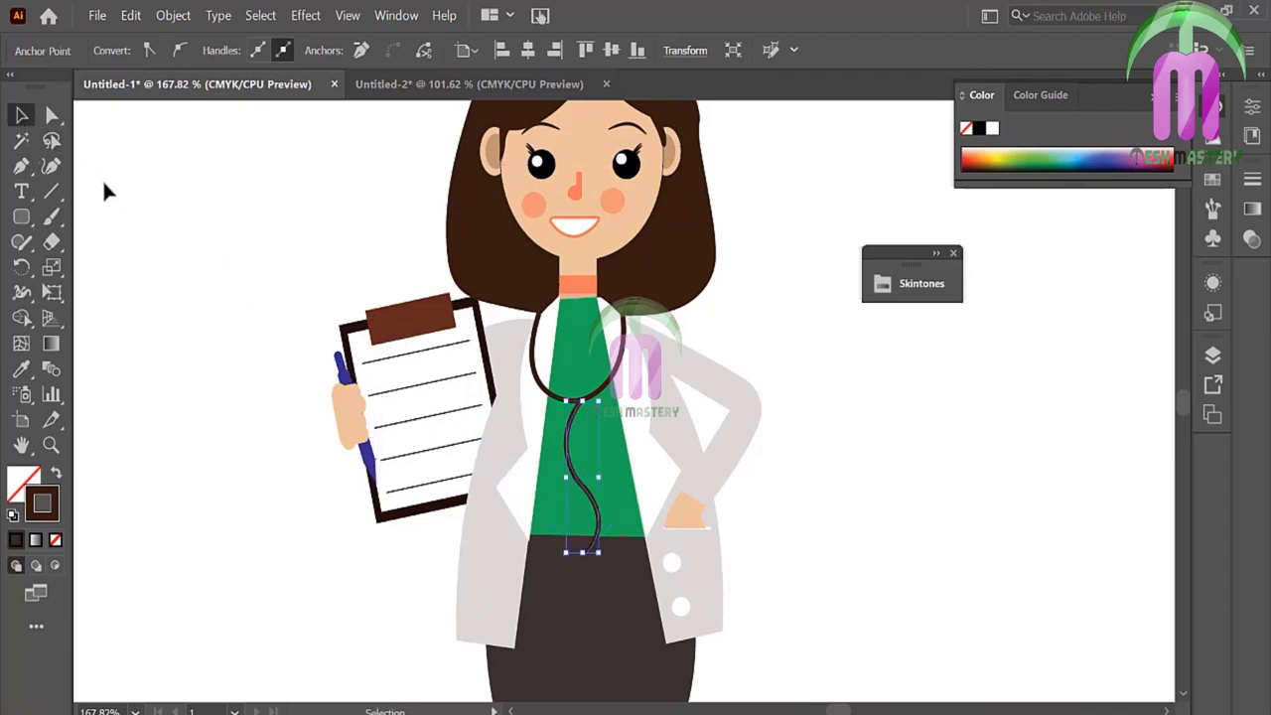
Step: Move the tube up about 27 px and shorten it to end higher on the shirt
drag(532, 315, 579, 378)
click(665, 350)
drag(581, 484, 581, 457)
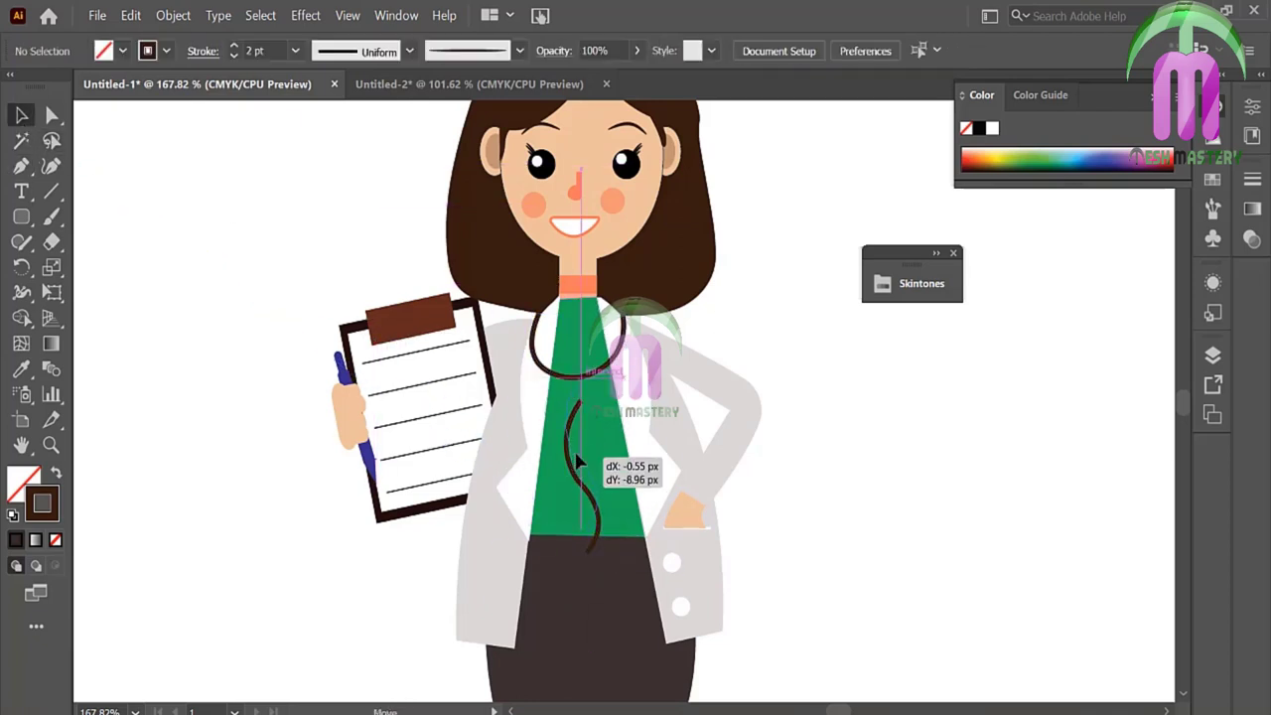
click(767, 351)
click(573, 422)
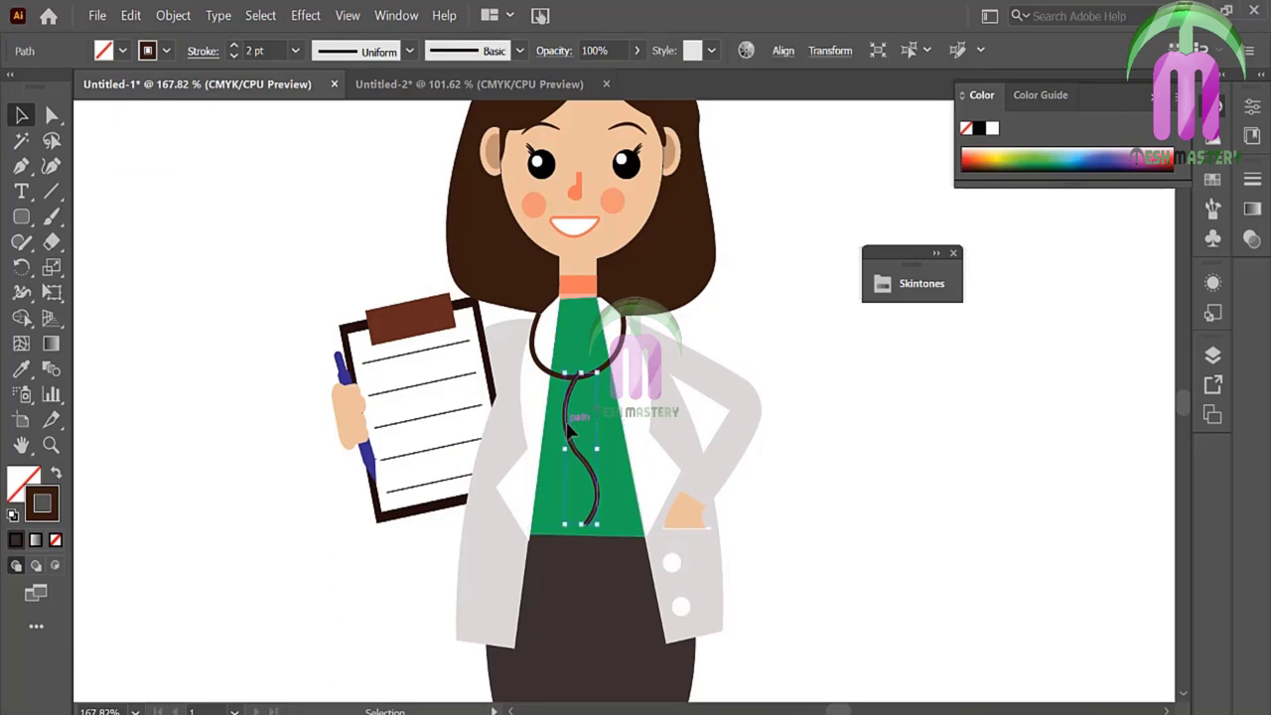
drag(583, 526, 583, 474)
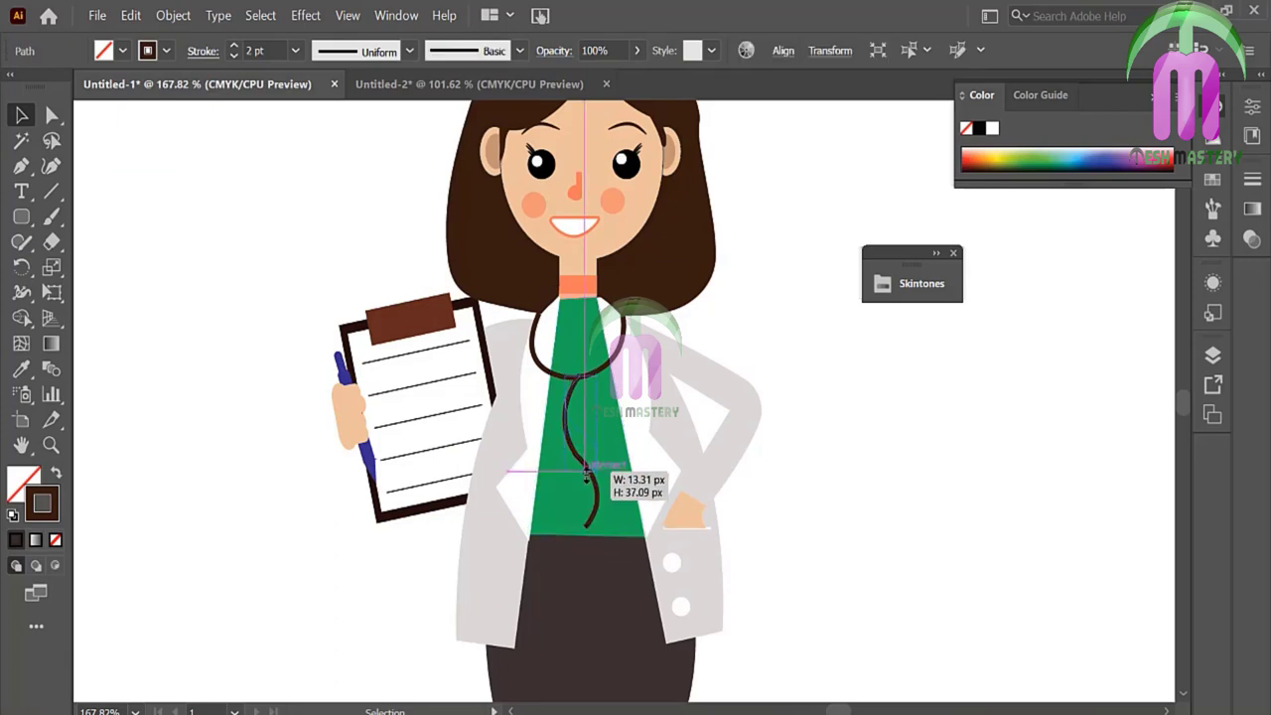
click(771, 372)
click(581, 434)
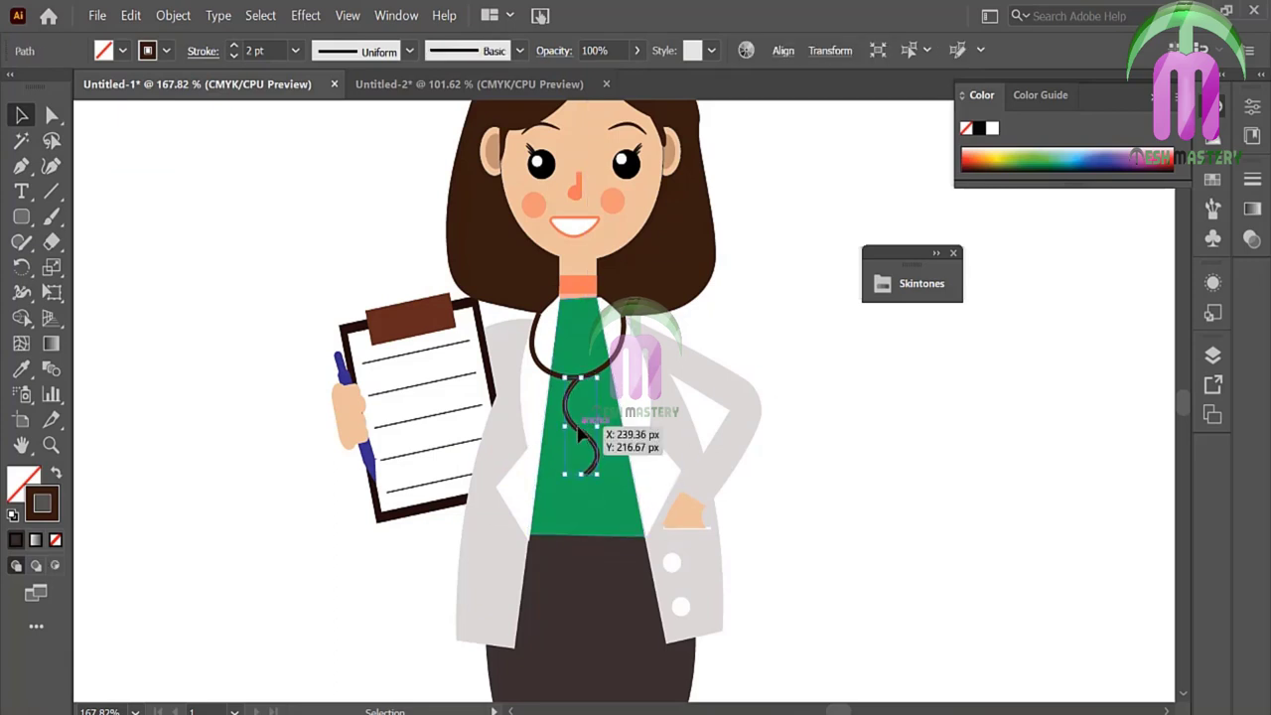
click(229, 385)
click(22, 217)
click(99, 266)
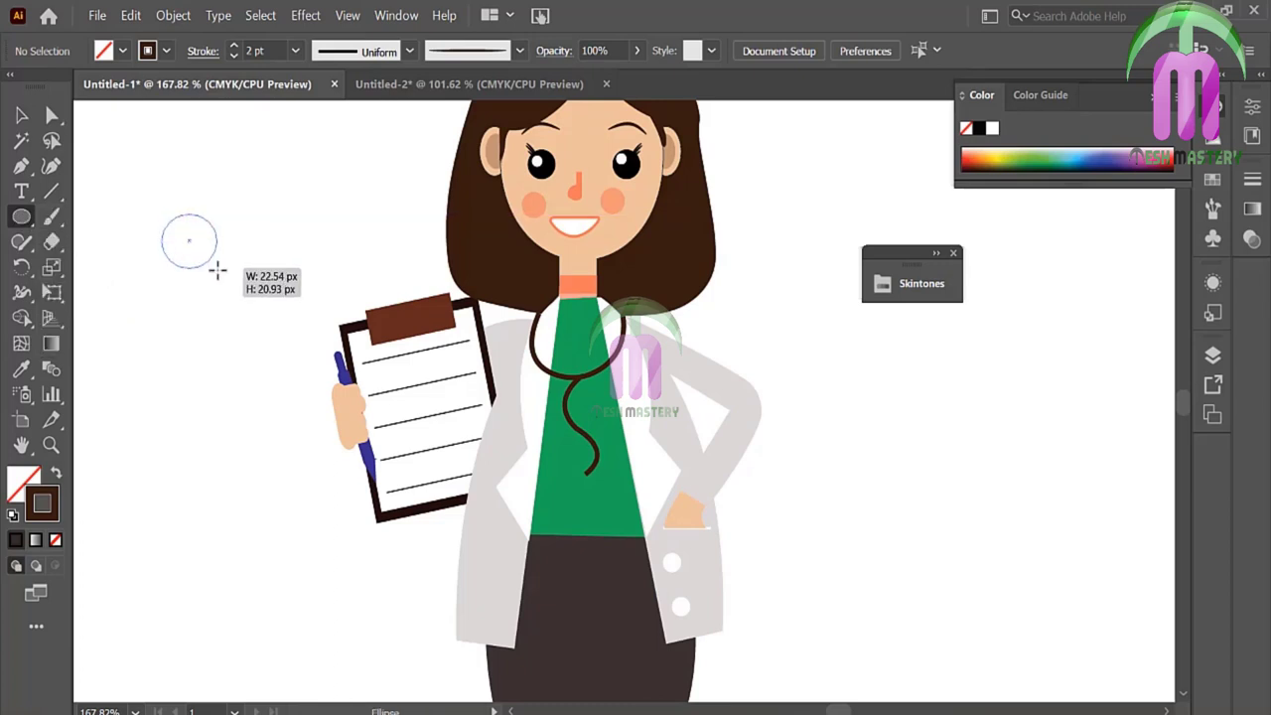
Step: Draw a light grey circle and place a smaller white copy at its centre
mouse_move(159, 212)
mouse_down()
mouse_move(218, 277)
mouse_move(199, 380)
mouse_up()
click(22, 370)
click(477, 547)
key(v)
mouse_move(175, 333)
mouse_down()
mouse_move(184, 345)
mouse_move(201, 250)
mouse_up()
click(256, 209)
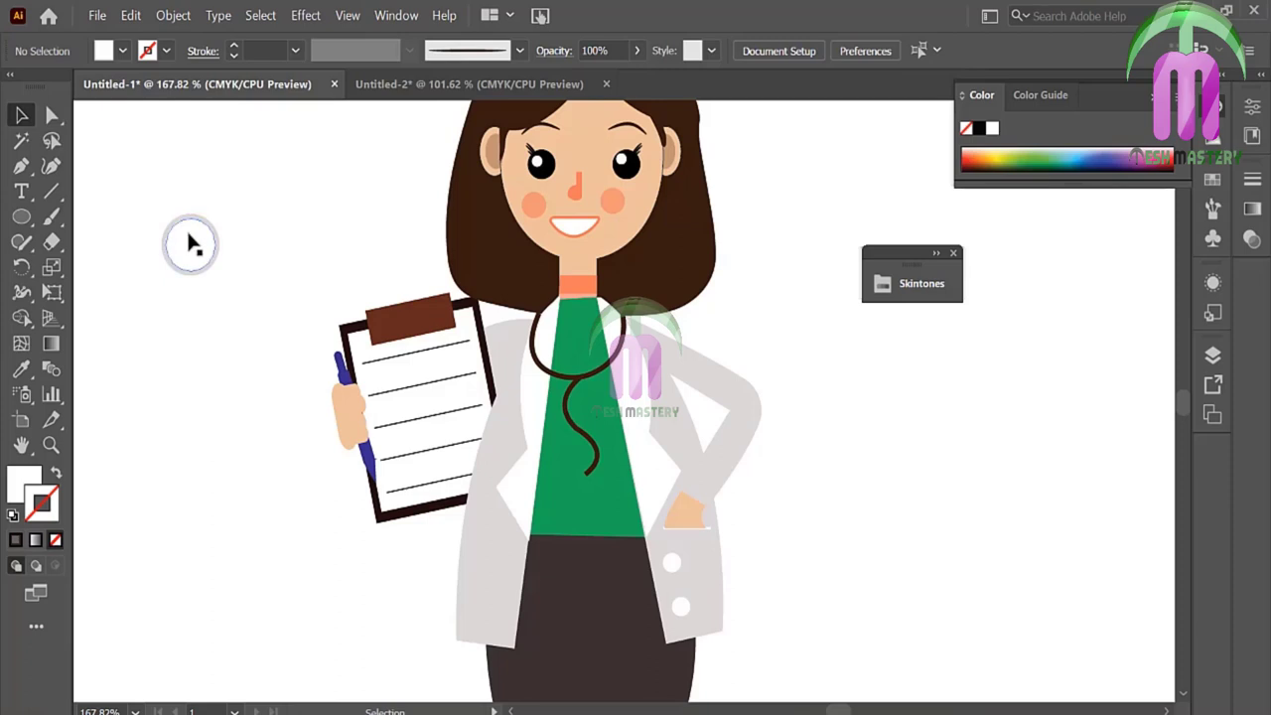
Step: Move both circles together onto the end of the stethoscope tube
click(192, 243)
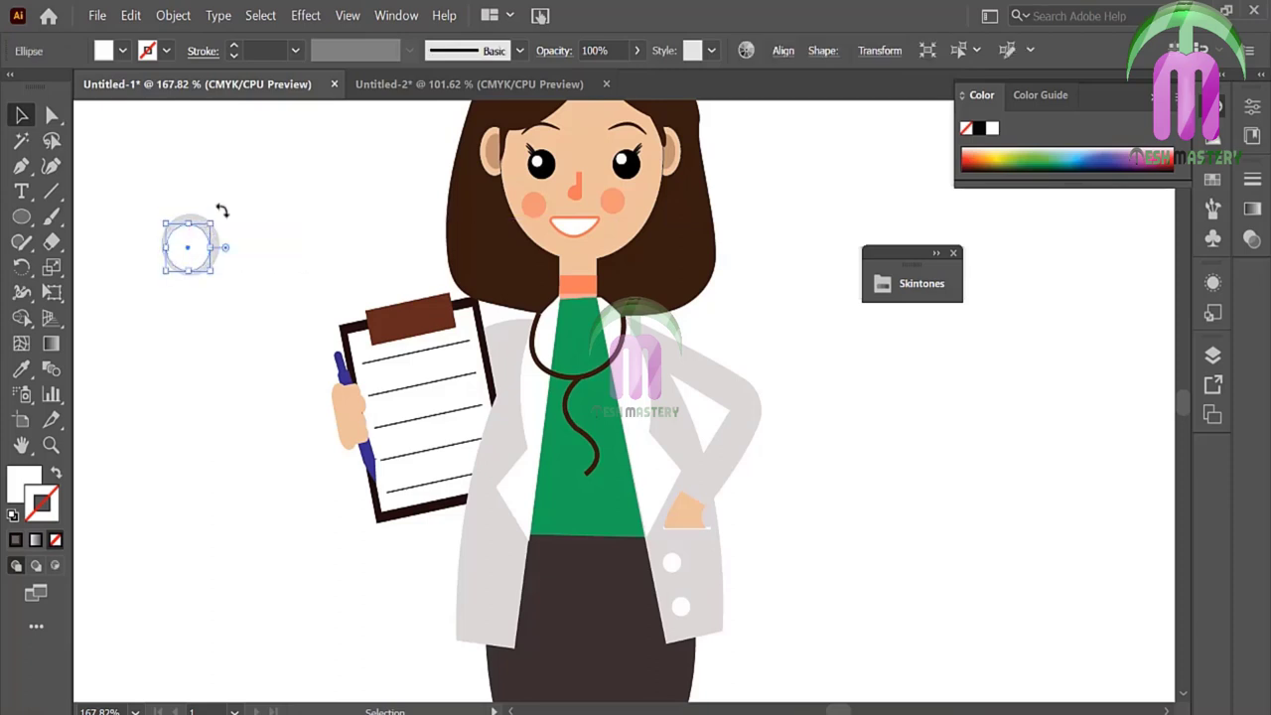
click(233, 201)
drag(163, 183, 210, 276)
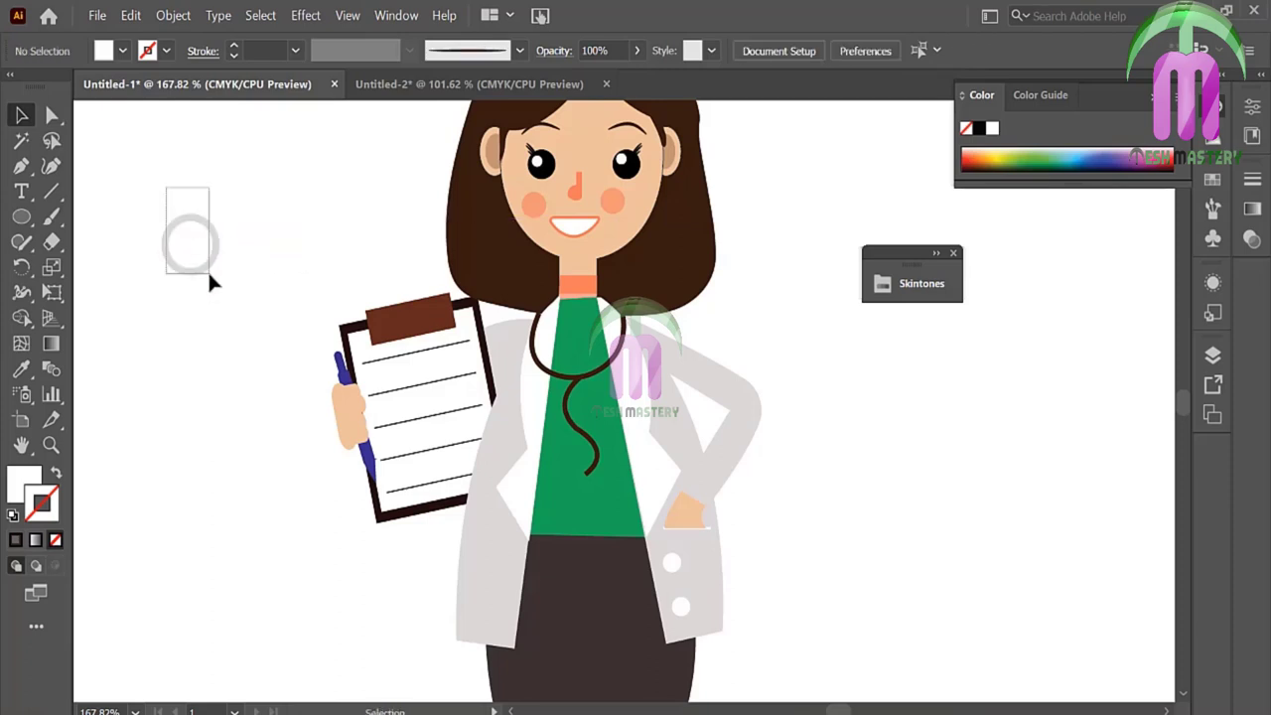
mouse_move(171, 228)
mouse_down()
mouse_move(575, 507)
mouse_move(593, 496)
mouse_up()
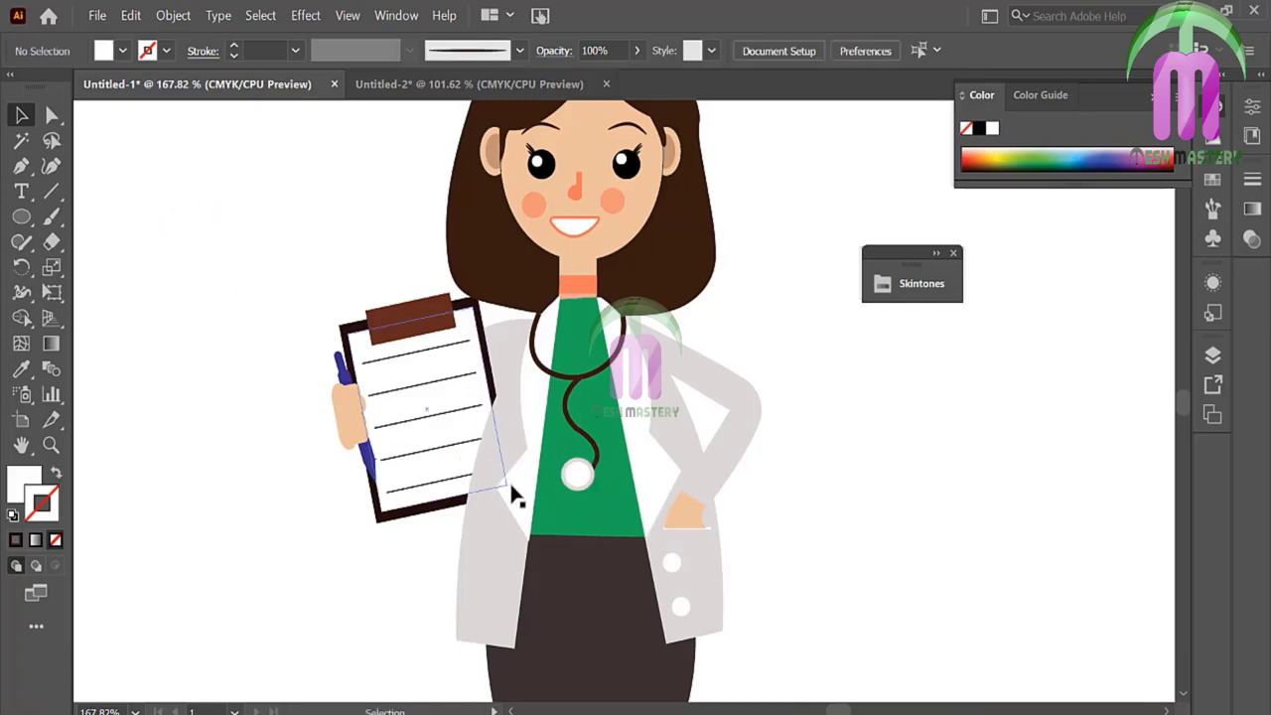
key(ctrl+0)
Step: Move the entire doctor figure up about 93 px
key(a)
drag(354, 169, 744, 695)
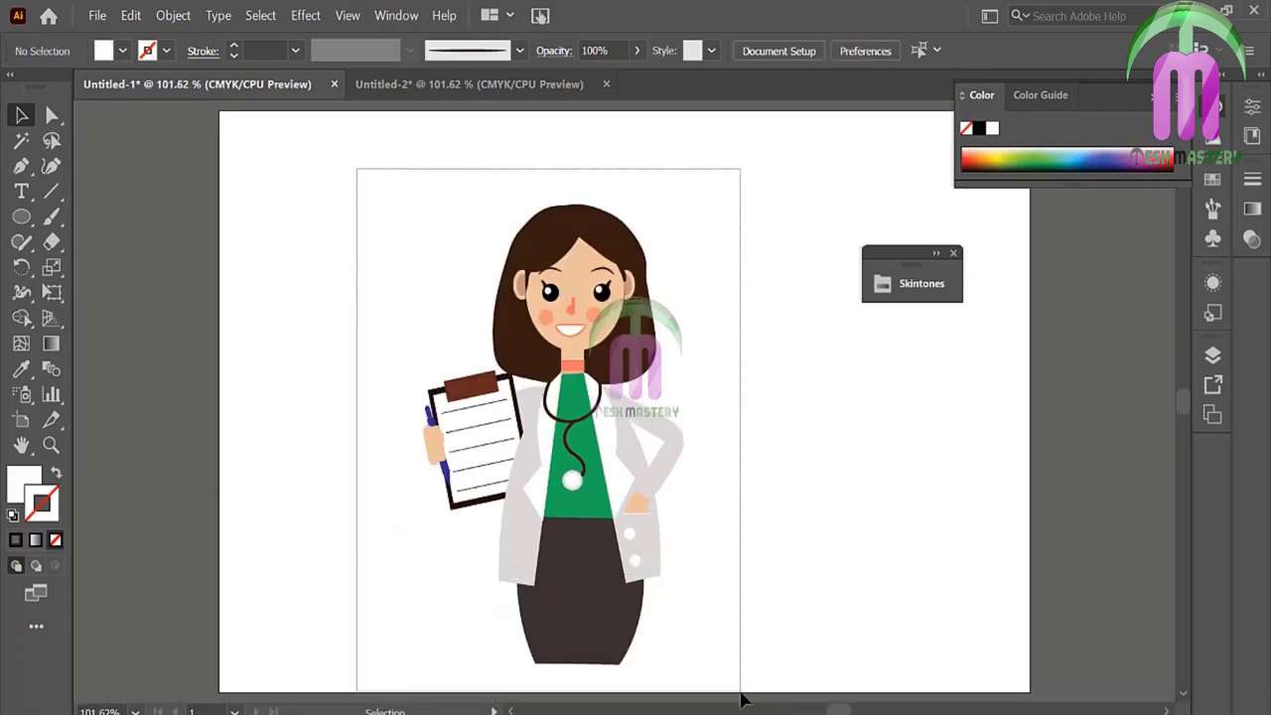
key(v)
drag(627, 534, 638, 441)
click(93, 236)
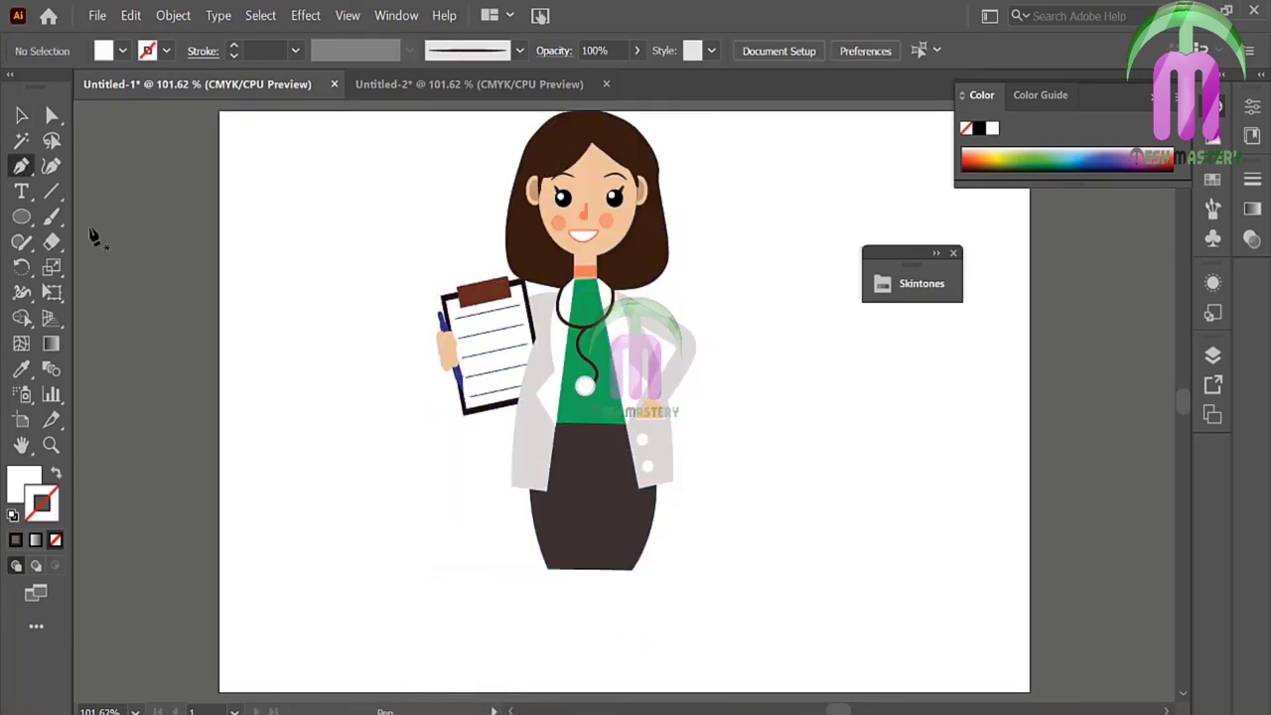
Step: Draw a closed curved leg outline with the Pen tool
key(p)
click(280, 299)
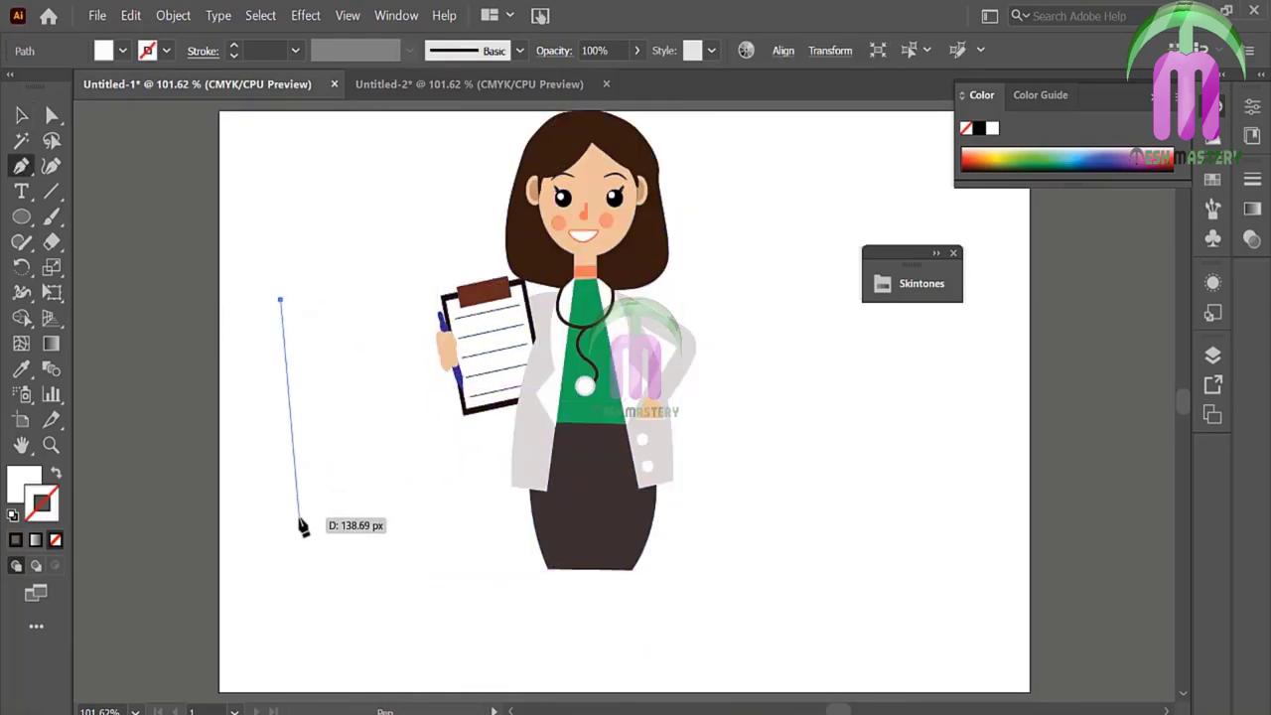
drag(320, 586, 320, 586)
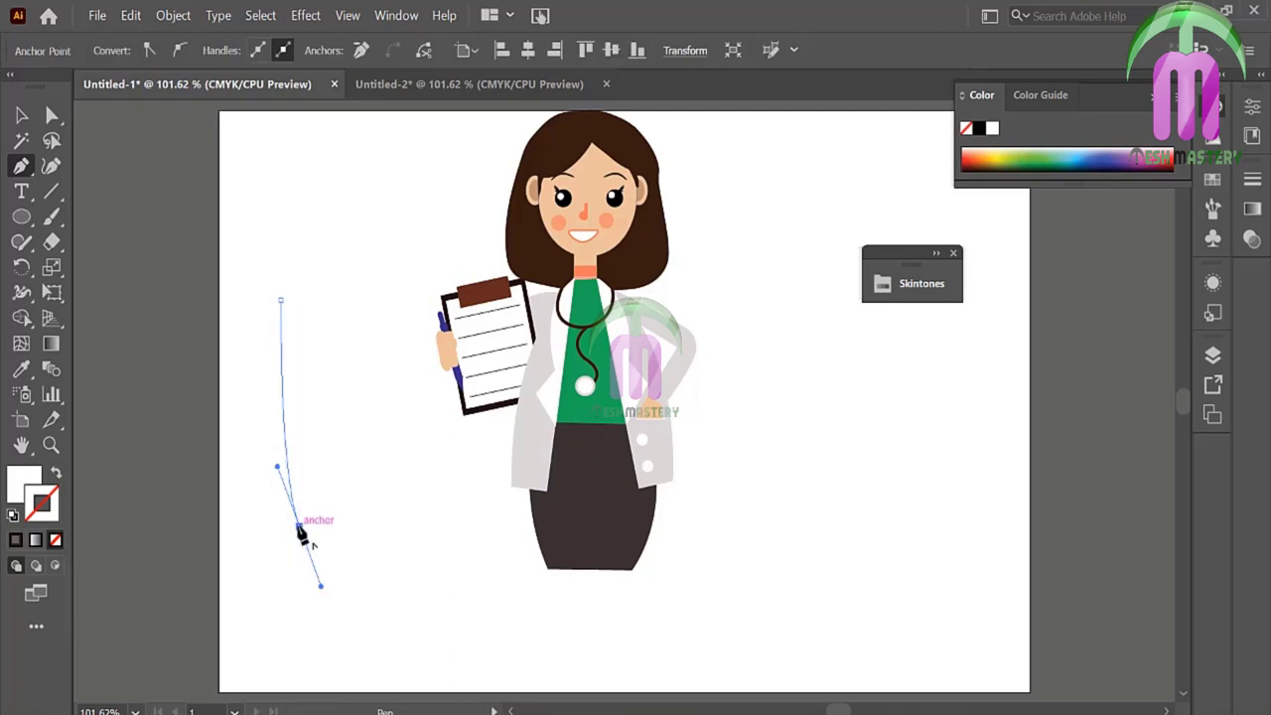
mouse_move(299, 529)
mouse_down()
mouse_move(312, 568)
mouse_move(333, 527)
mouse_up()
drag(330, 299, 337, 292)
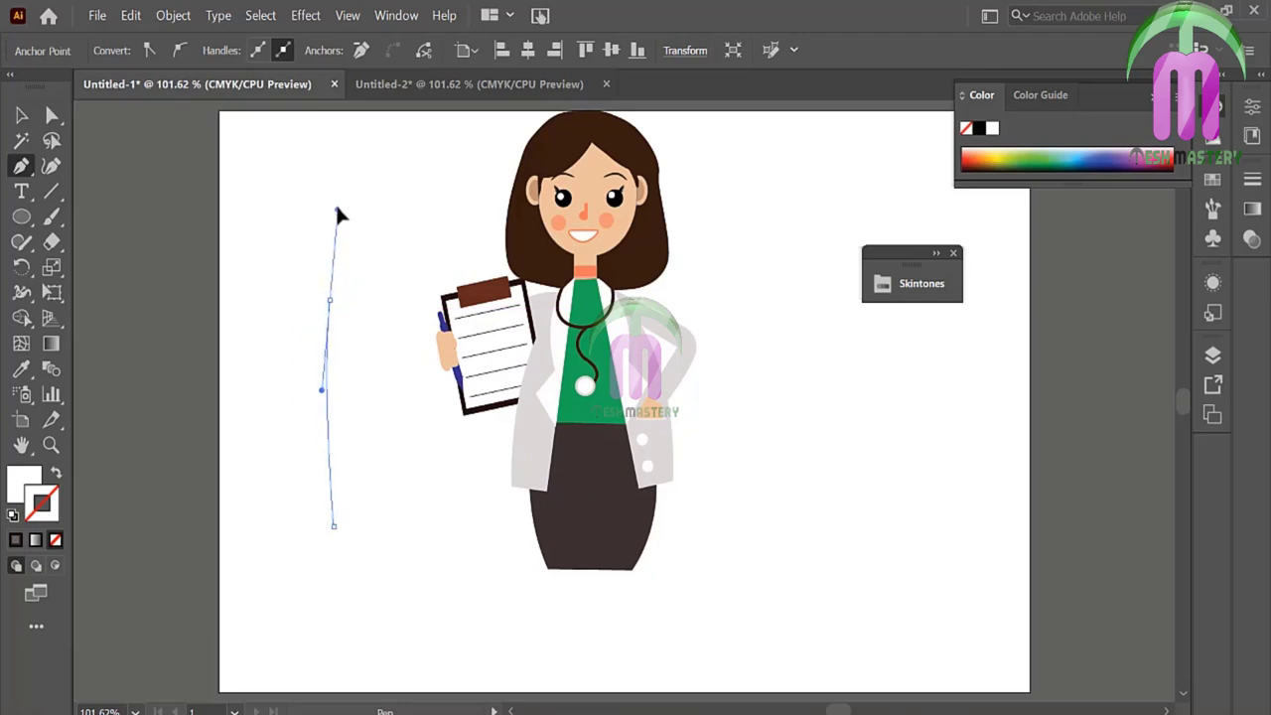
drag(343, 163, 341, 154)
click(330, 299)
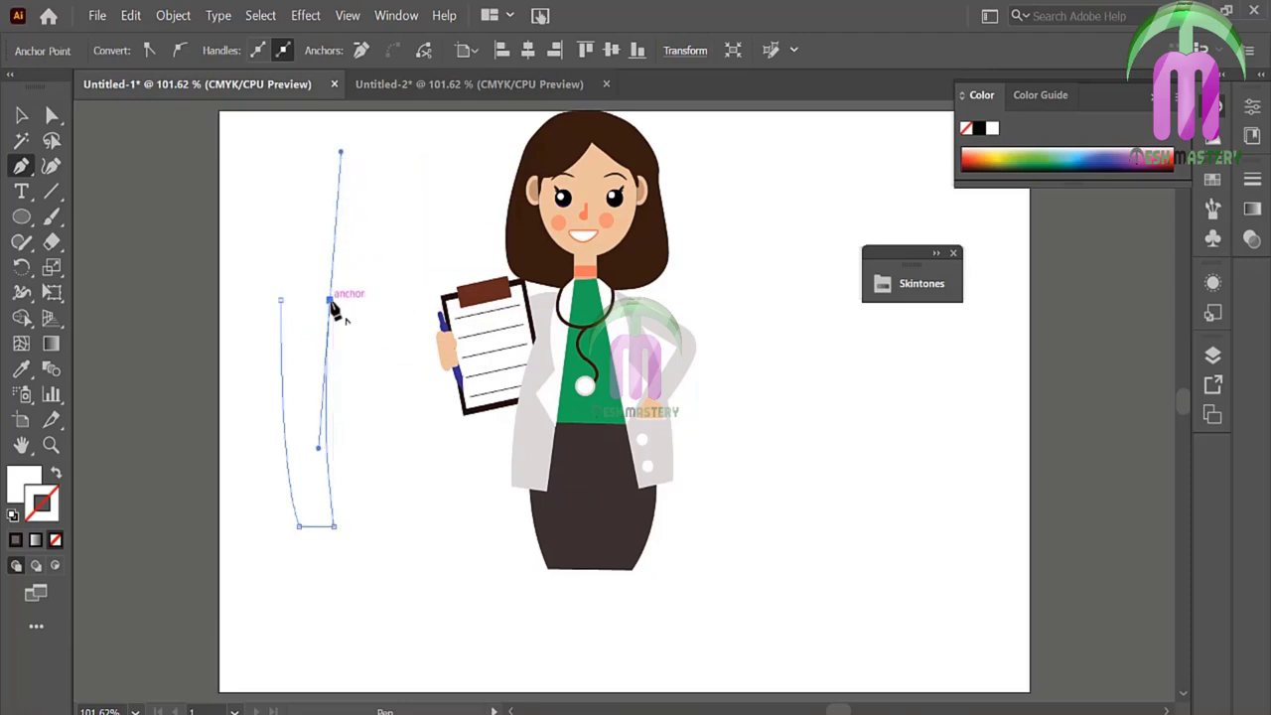
drag(280, 300, 280, 301)
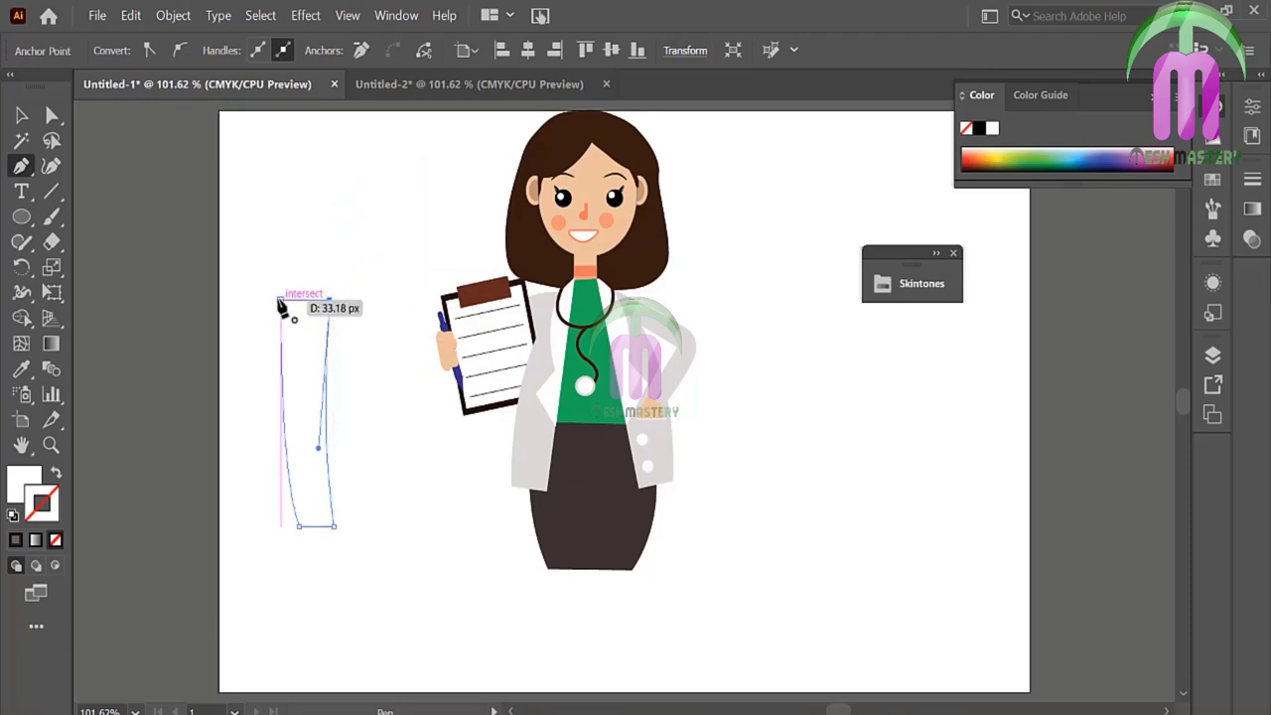
Step: Fill the leg with the skin tone, remove its outline, narrow it and place it under the skirt
click(21, 368)
click(561, 194)
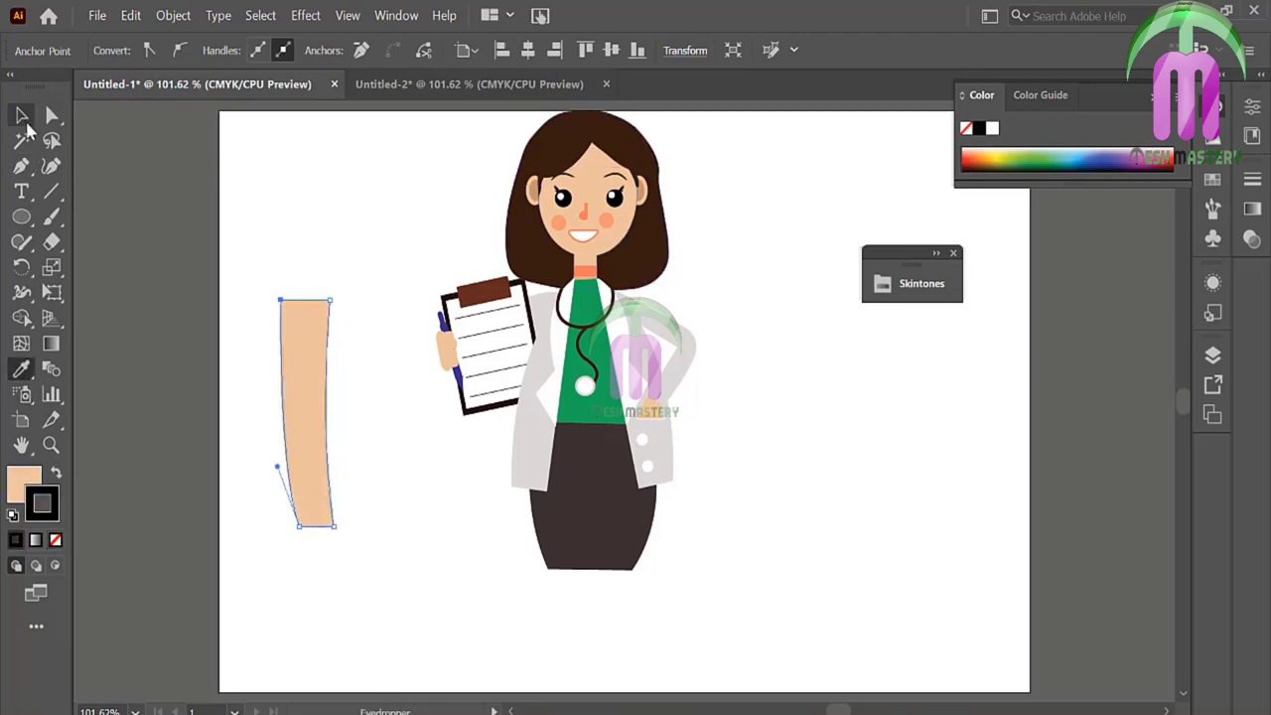
click(22, 117)
click(54, 542)
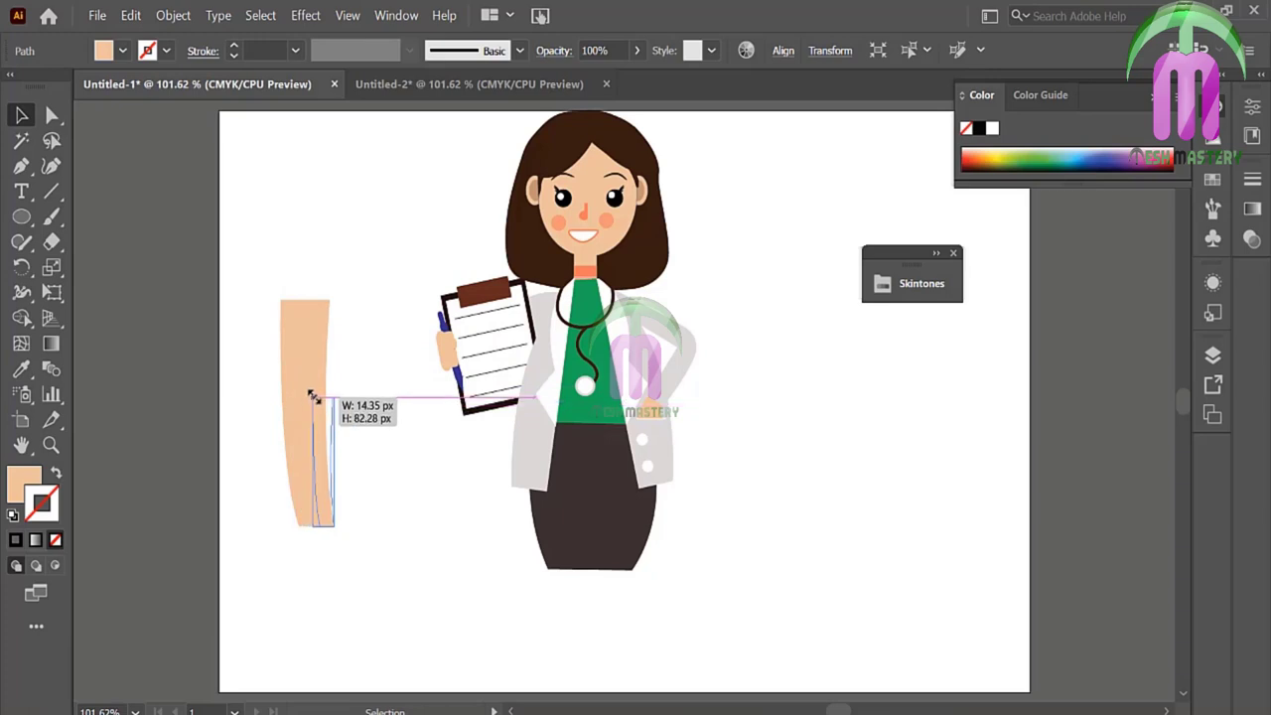
drag(282, 302, 308, 392)
click(261, 363)
drag(222, 202, 266, 386)
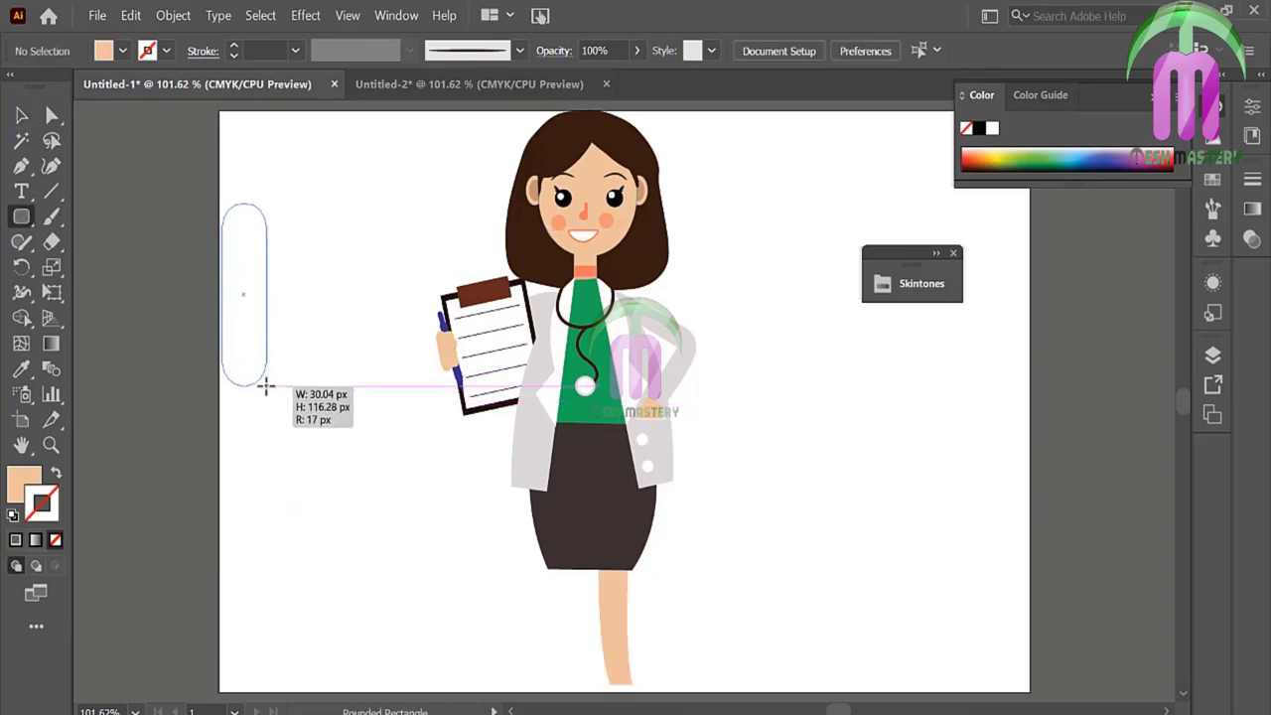
Step: Draw a rounded rectangle leg and move it next to the first leg
click(52, 116)
click(186, 359)
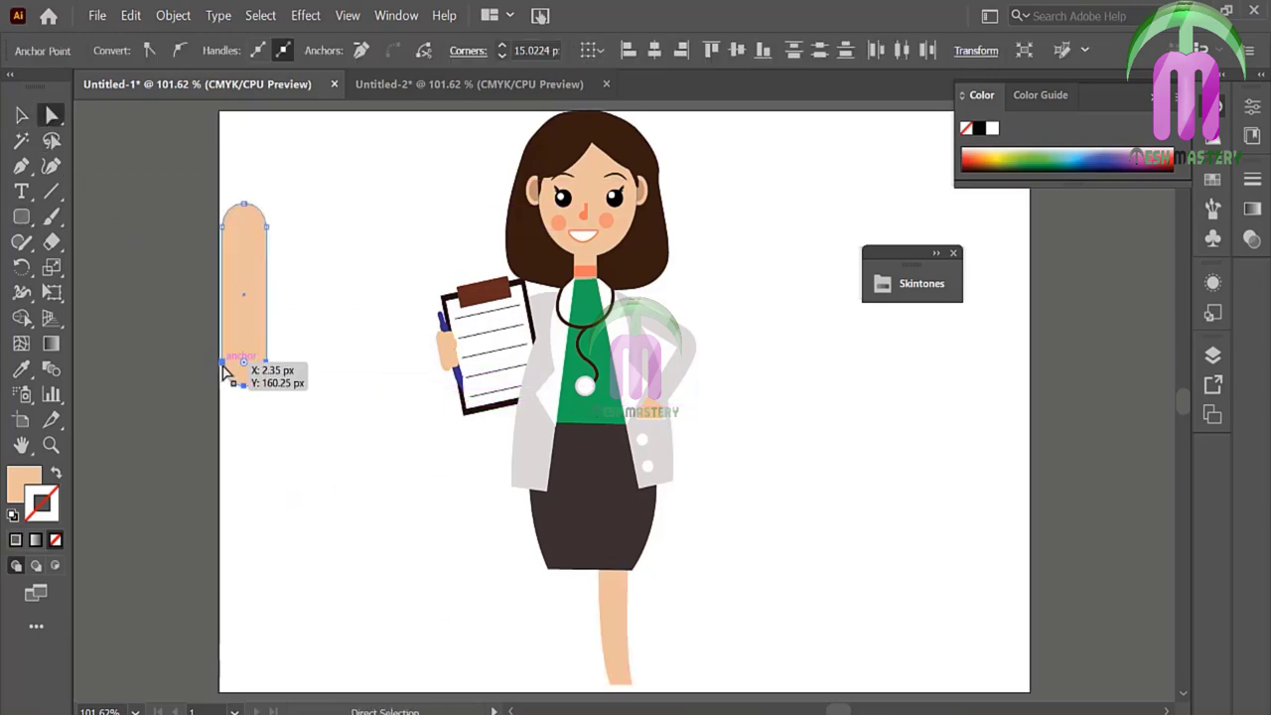
mouse_move(236, 370)
mouse_down()
mouse_move(243, 379)
mouse_move(233, 370)
mouse_up()
key(ctrl+z)
click(212, 369)
click(189, 355)
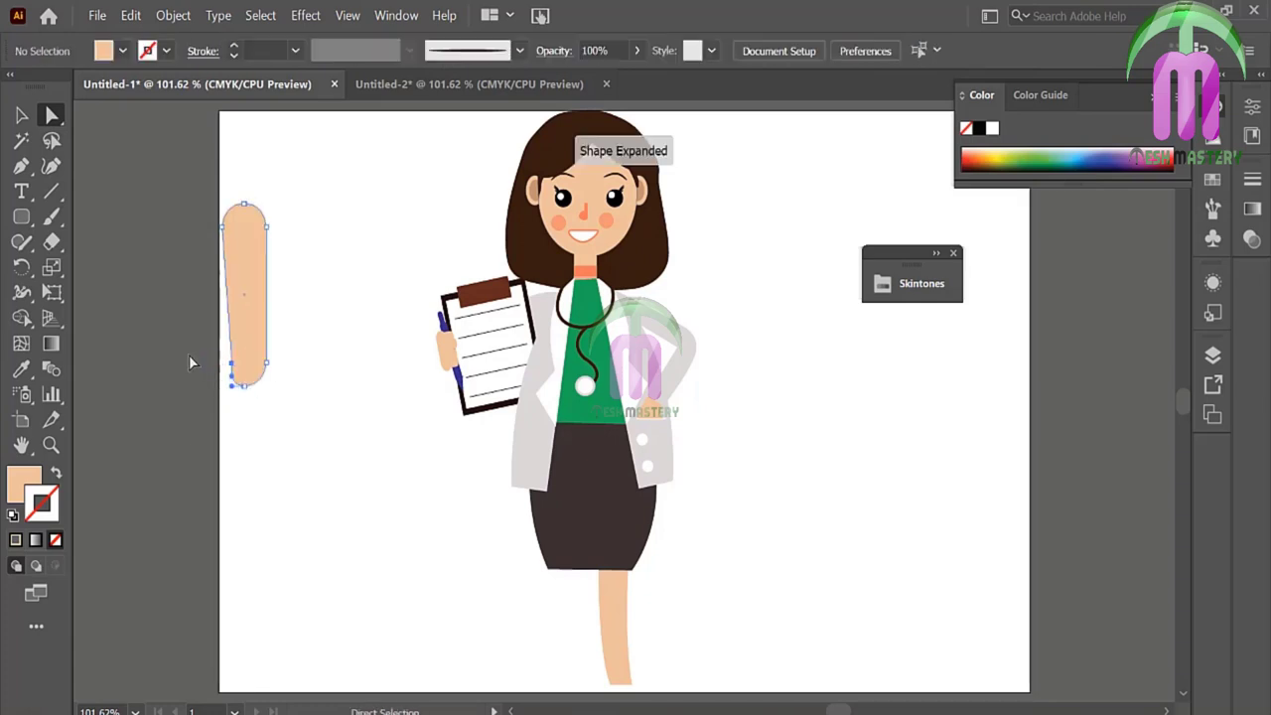
click(266, 371)
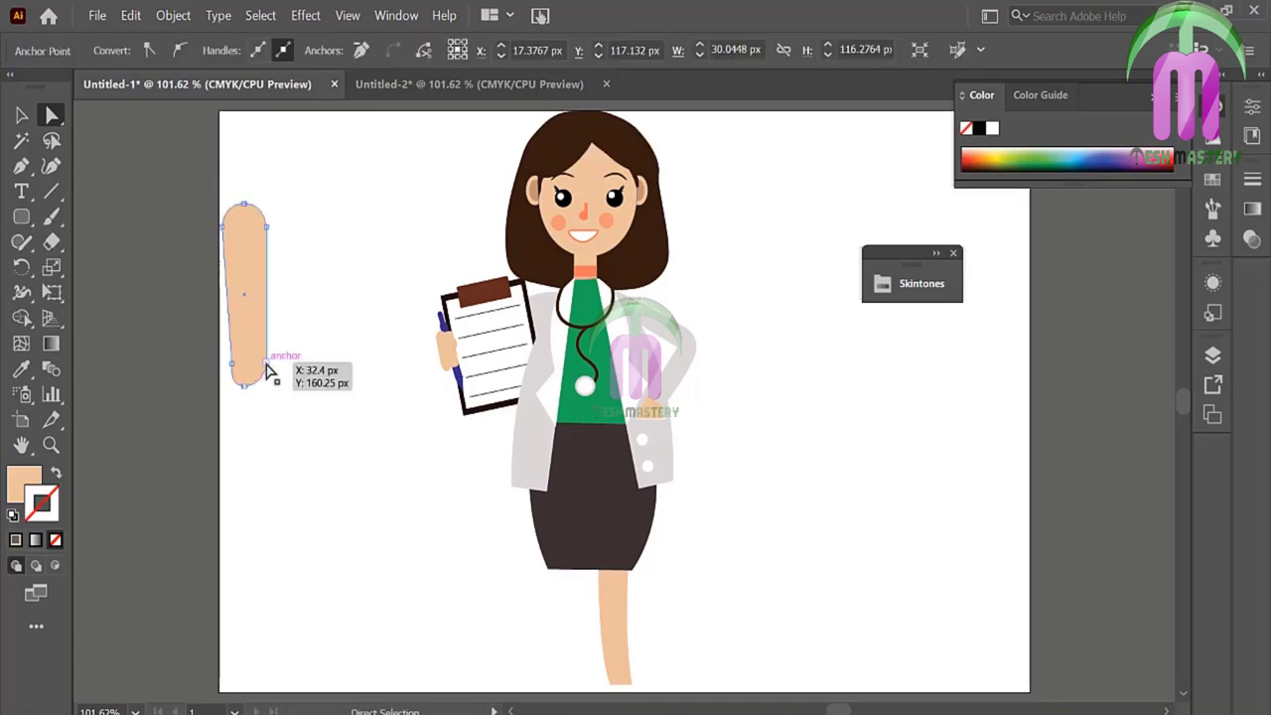
click(277, 368)
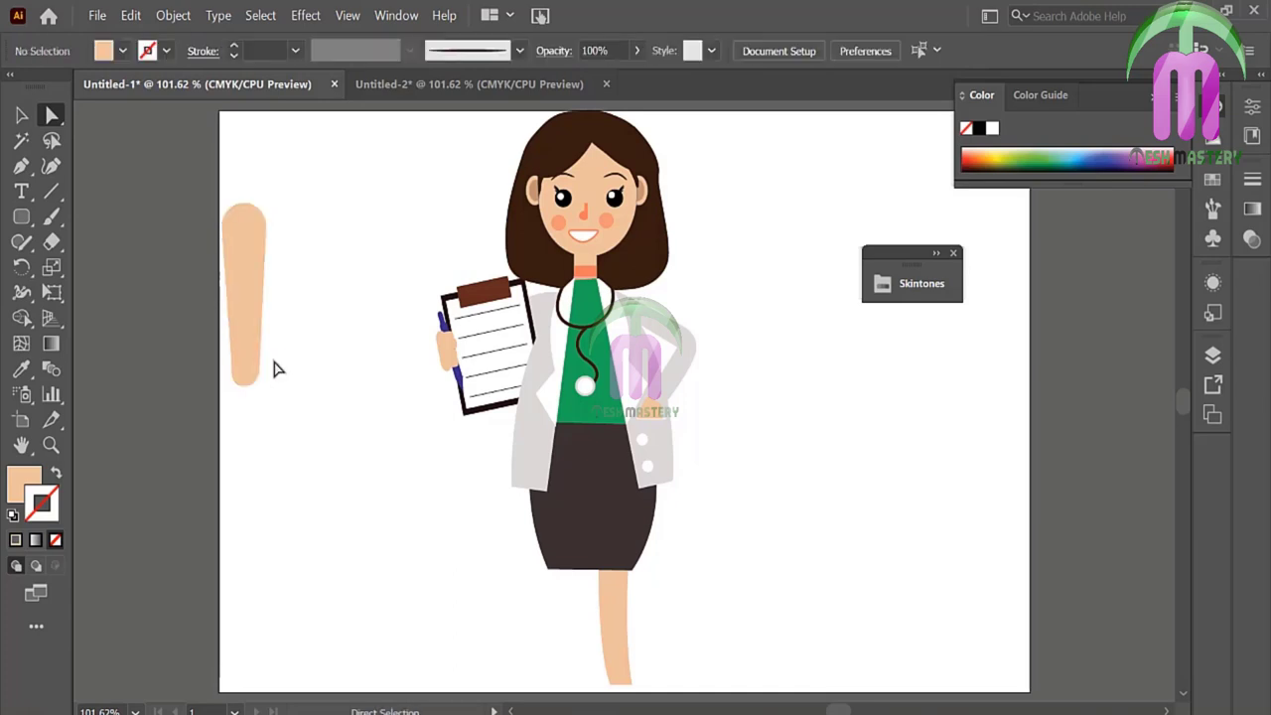
drag(600, 615, 580, 639)
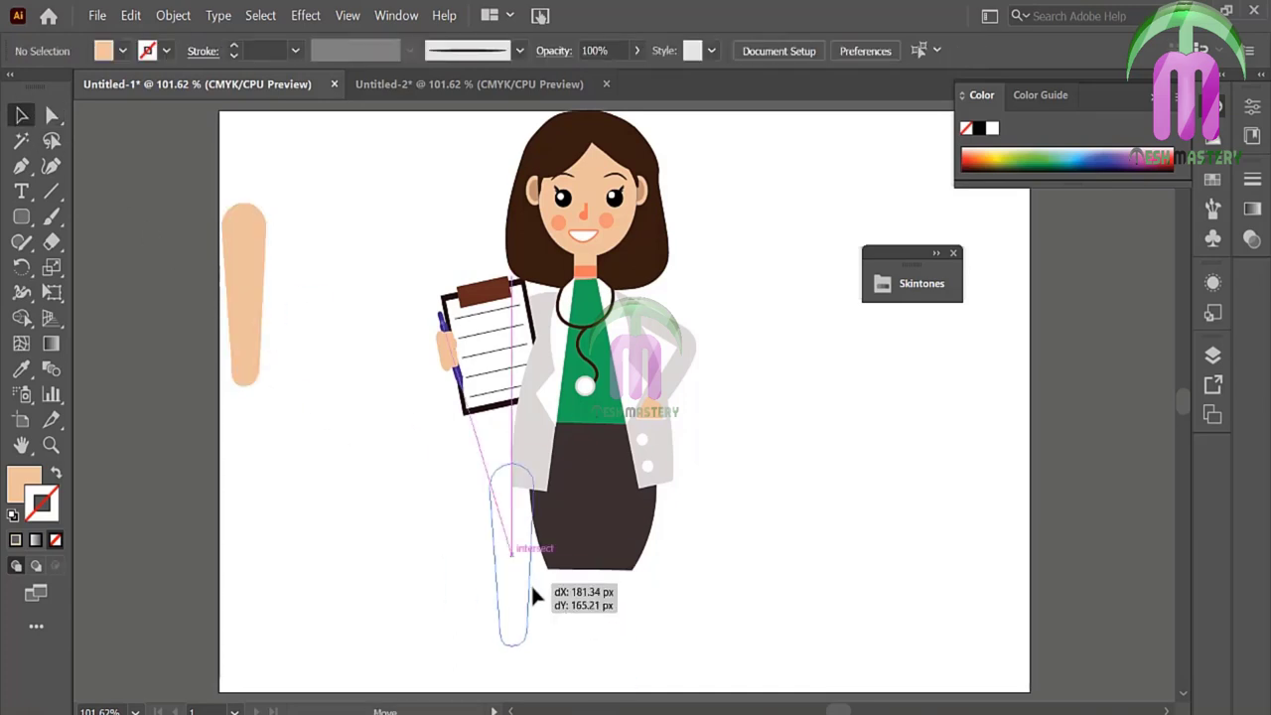
Step: Send the leg behind the skirt and reposition it underneath
right_click(583, 643)
click(370, 614)
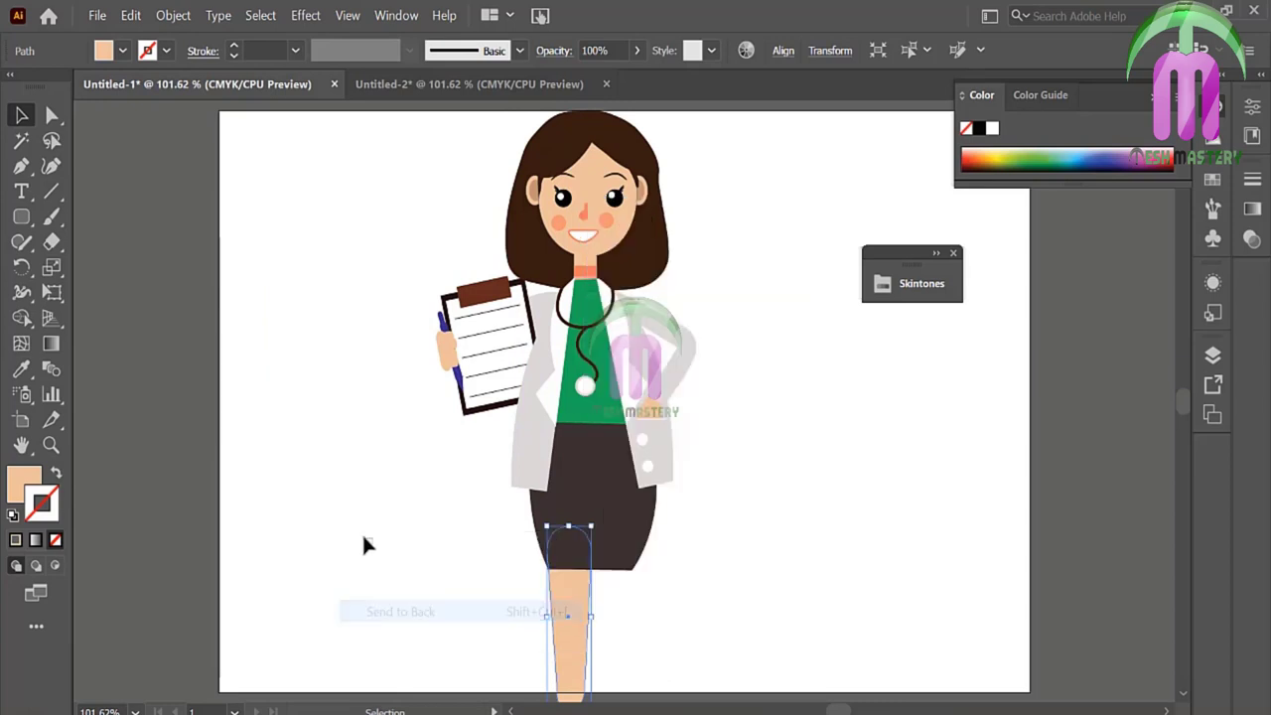
click(581, 655)
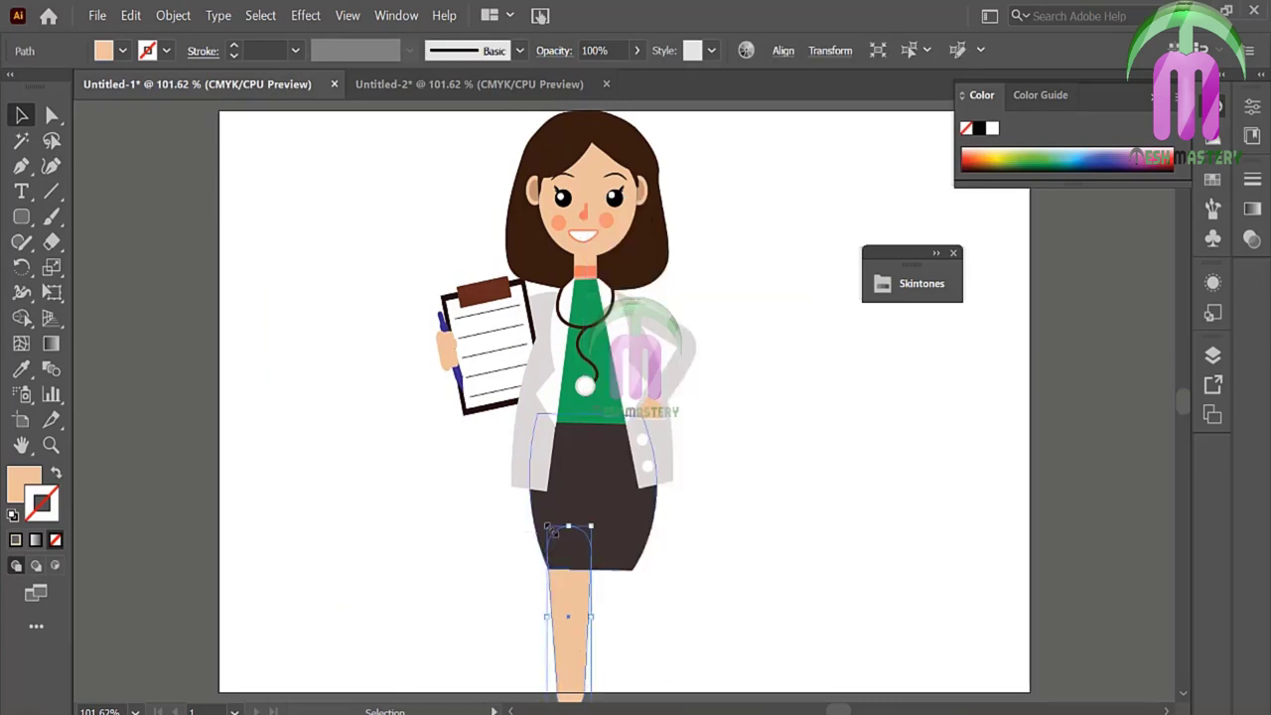
drag(554, 532, 552, 514)
click(422, 579)
Step: Place a copy of the leg beside the first one
mouse_move(574, 638)
mouse_down()
mouse_move(581, 659)
mouse_move(610, 653)
mouse_up()
click(664, 646)
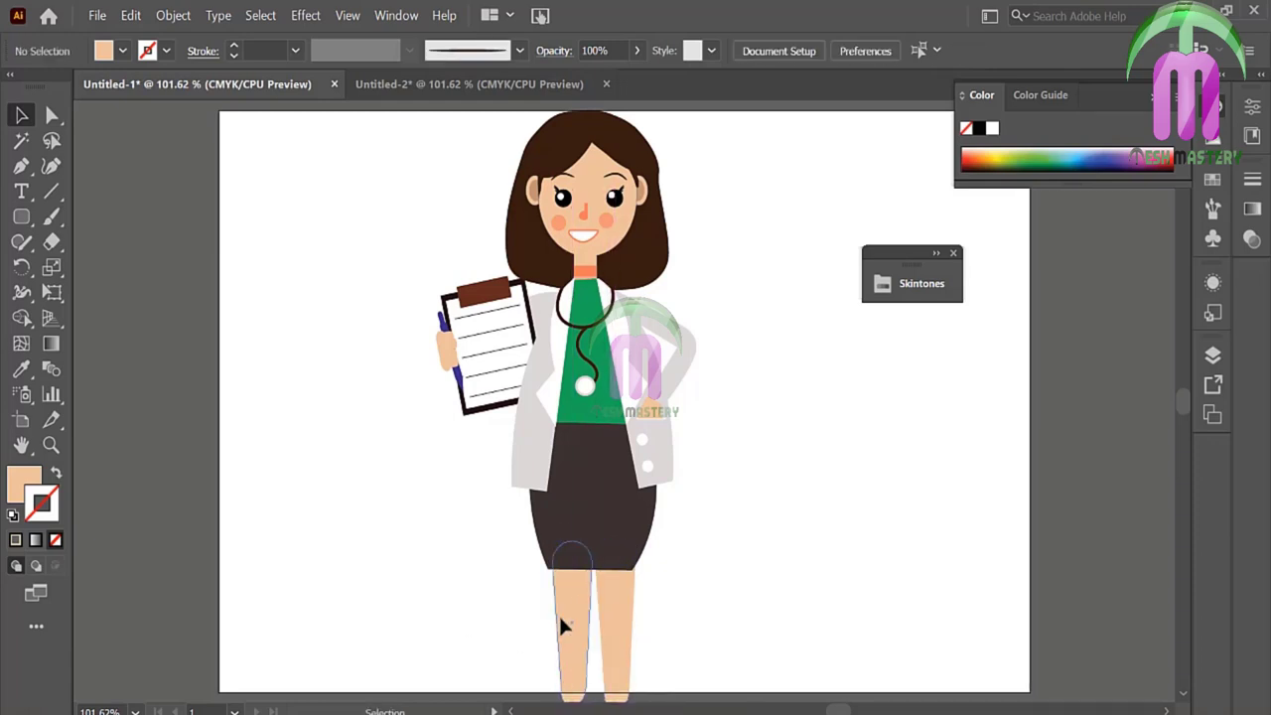
click(561, 623)
click(607, 646)
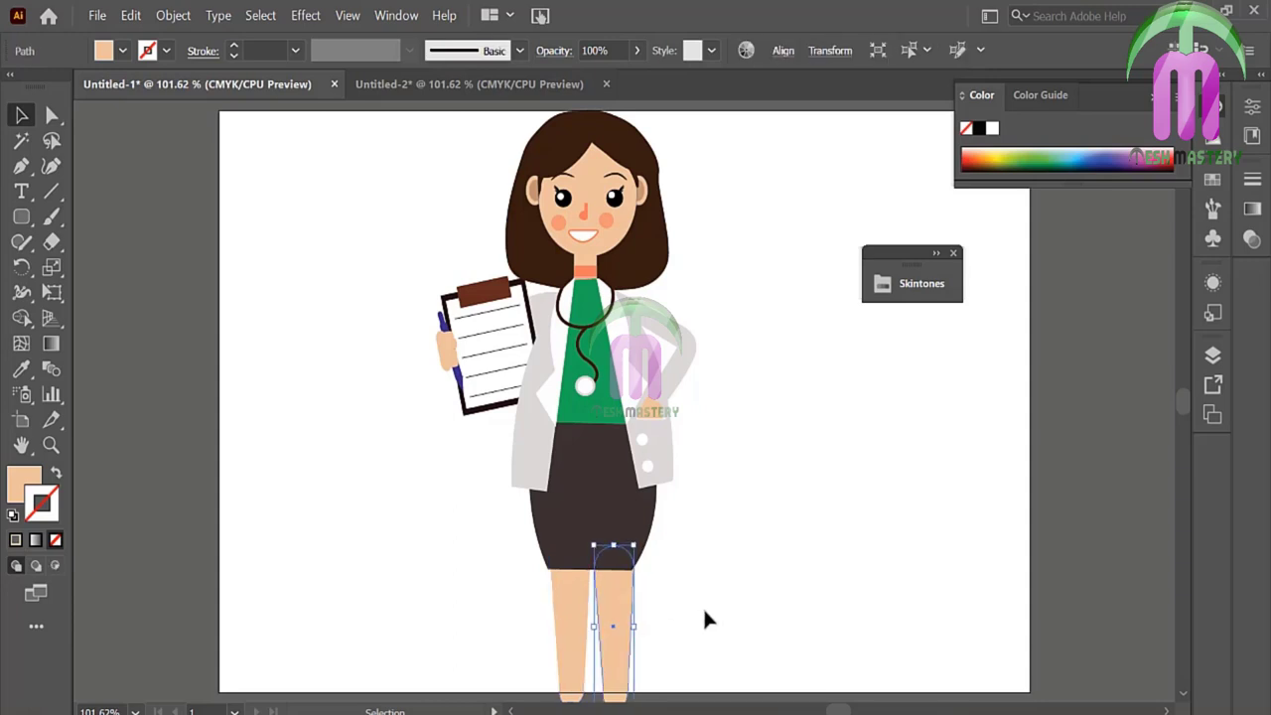
Step: Select the whole doctor figure and scale it by its corner handle
drag(411, 111, 713, 511)
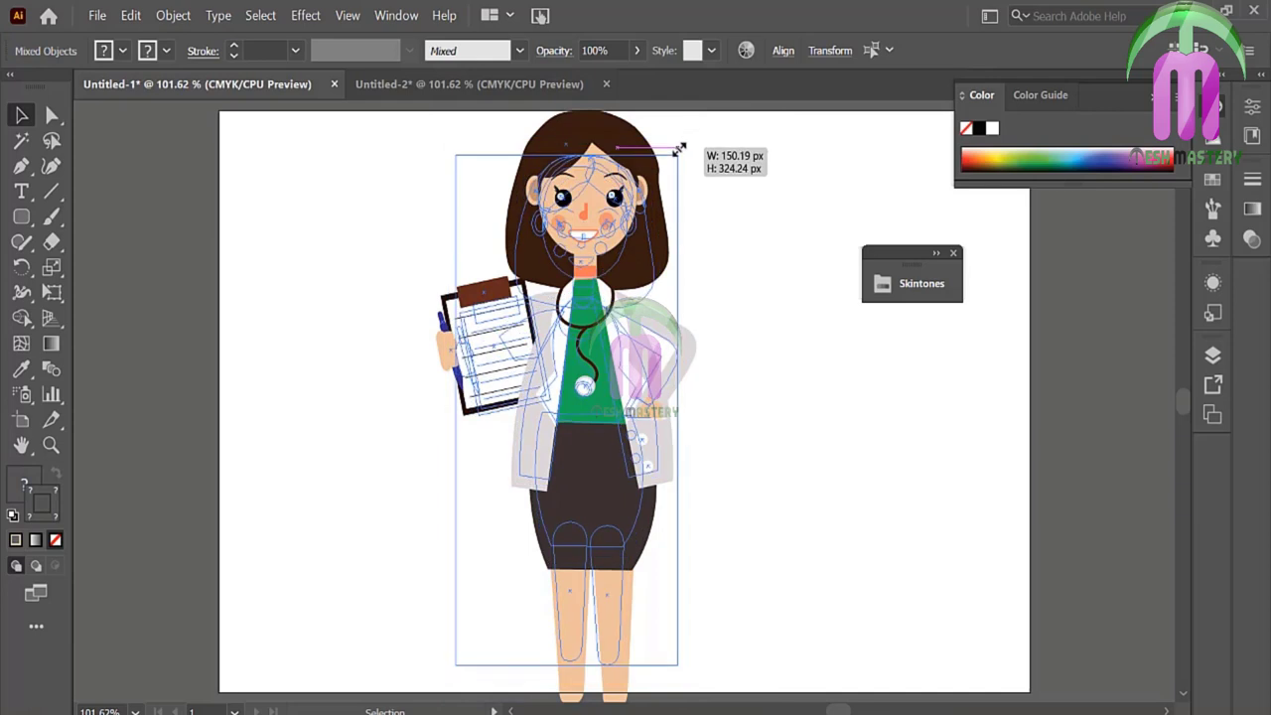
drag(695, 112, 675, 148)
click(683, 431)
Step: Add salmon bands in the neck colour at the top of both legs
scroll(683, 431, up, 3)
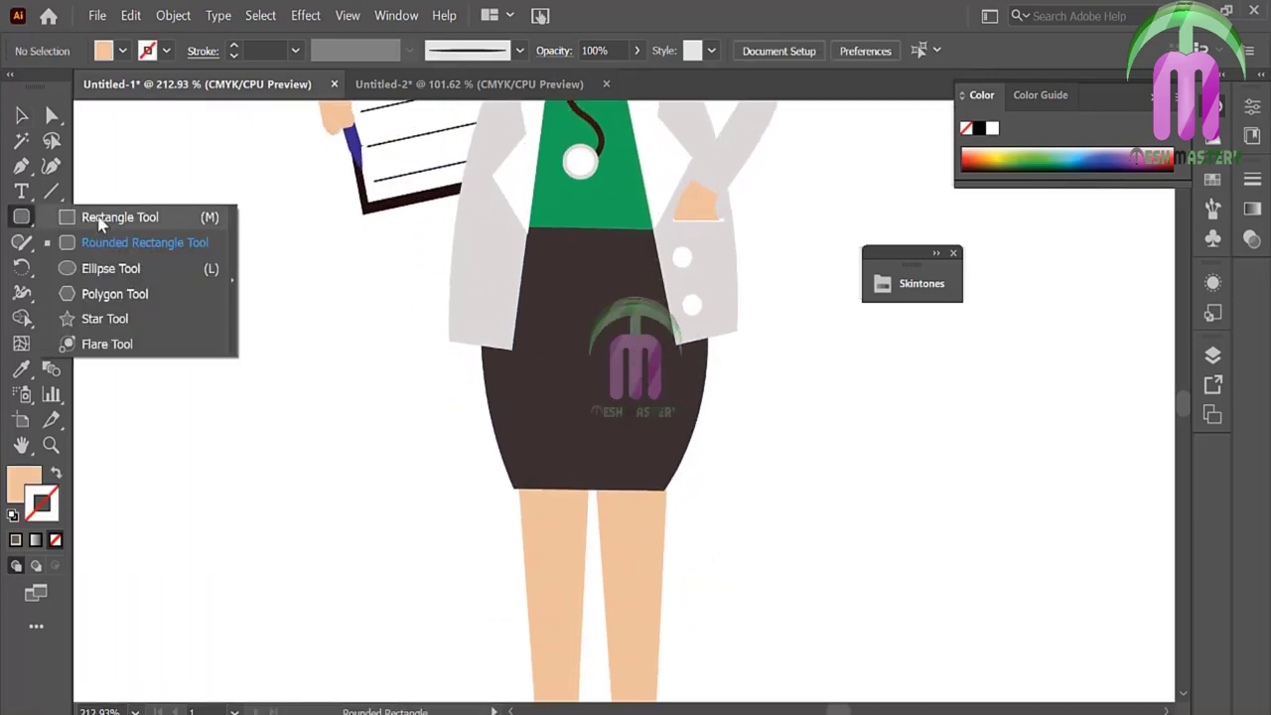
drag(22, 223, 89, 215)
drag(520, 489, 587, 514)
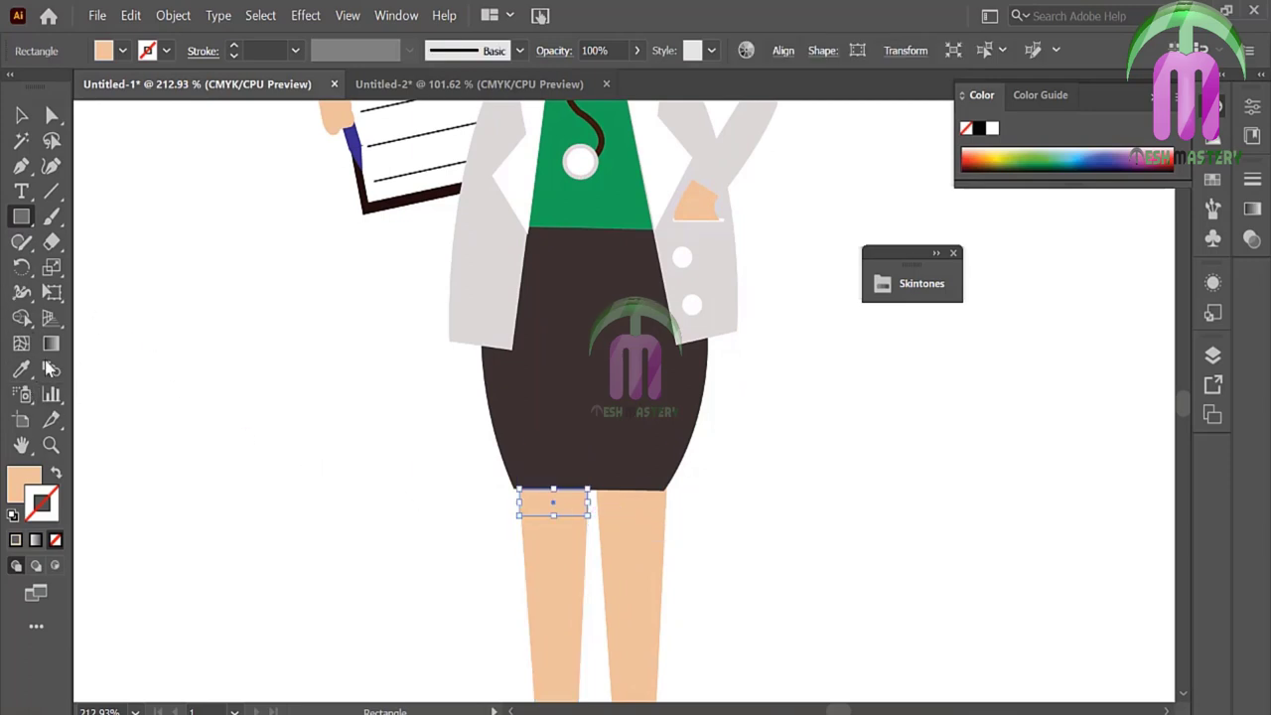
scroll(634, 544, down, 3)
key(i)
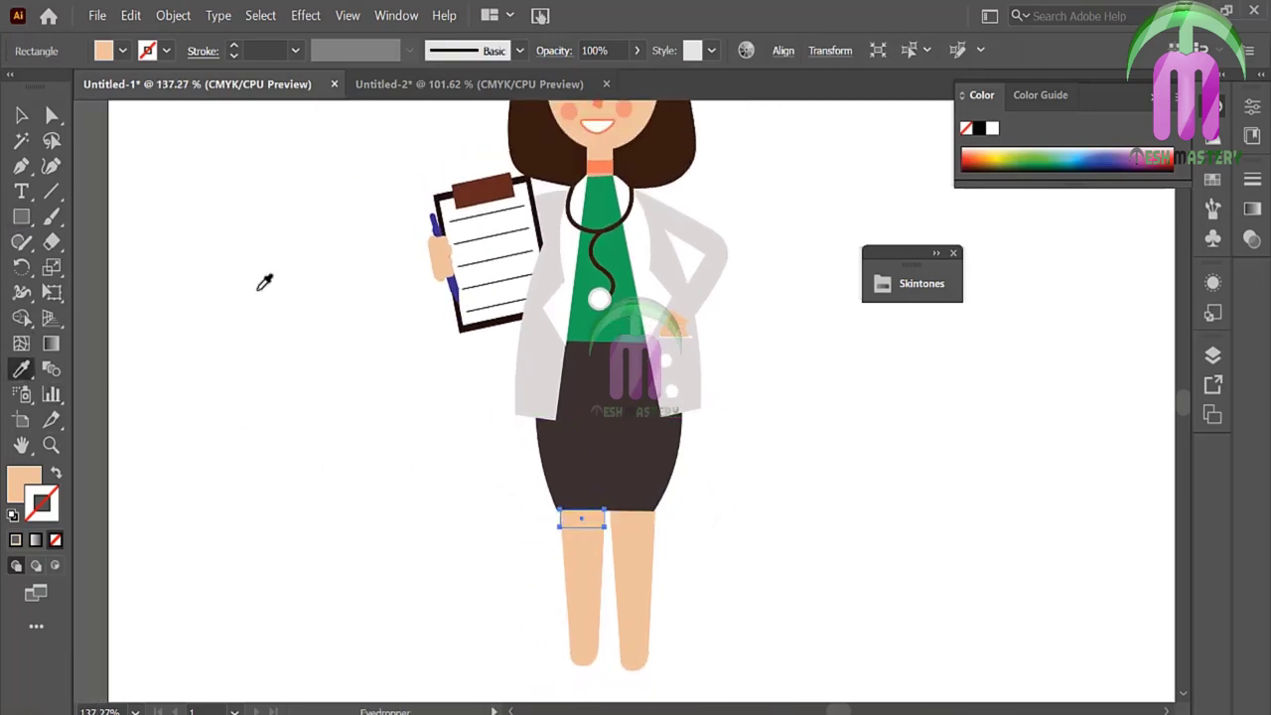
click(604, 161)
click(22, 117)
drag(594, 519, 640, 519)
click(442, 538)
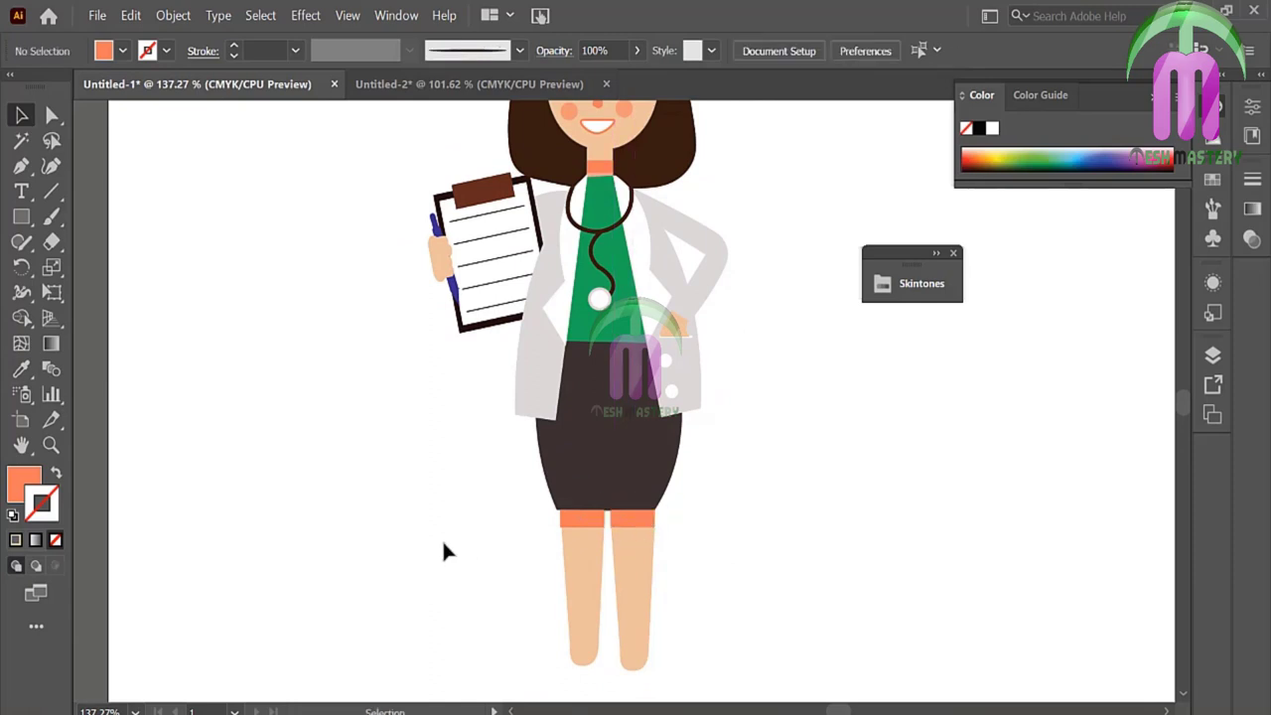
Step: Paint a high-heeled shoe, fill it with the shirt's green, and put it on the left foot
click(51, 216)
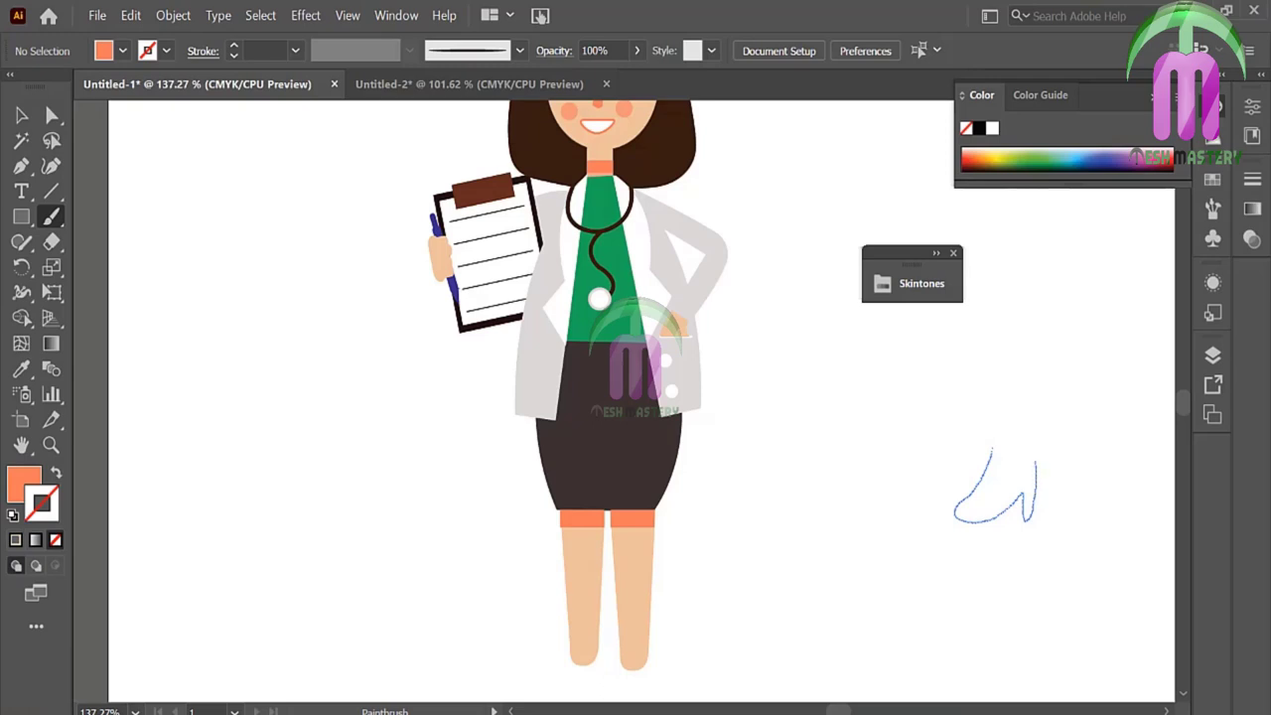
drag(995, 449, 995, 449)
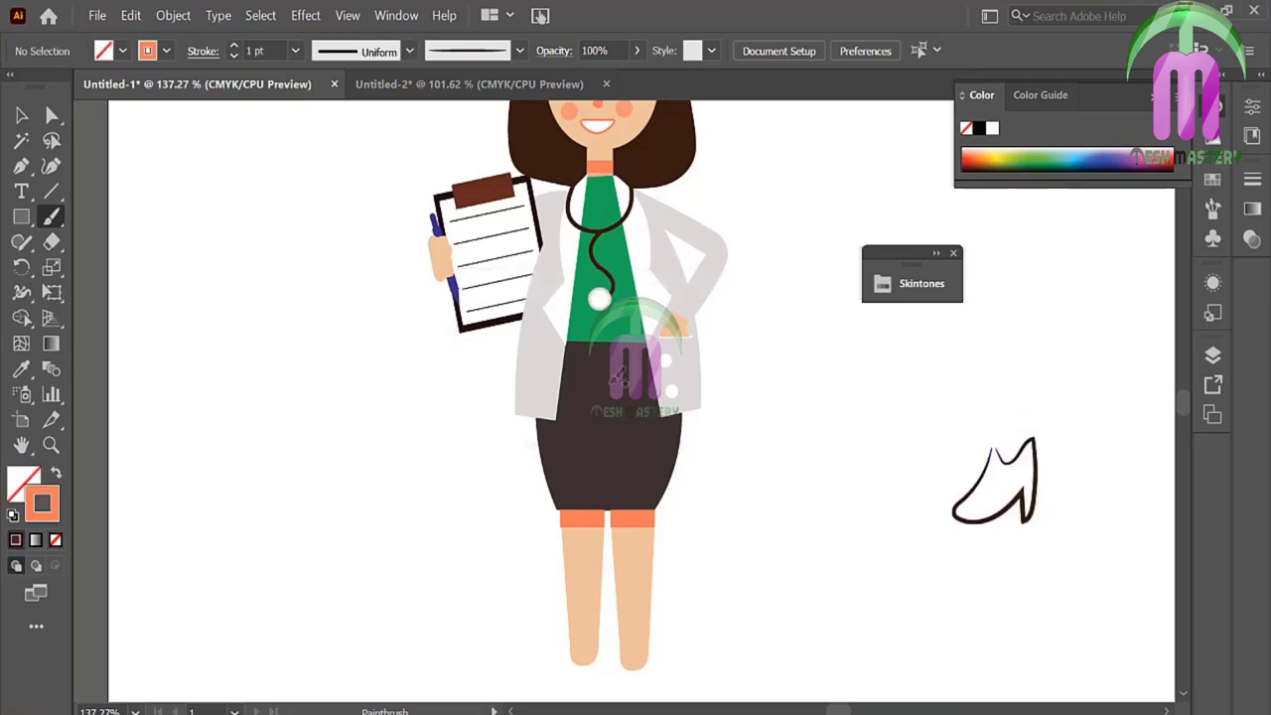
key(i)
click(592, 309)
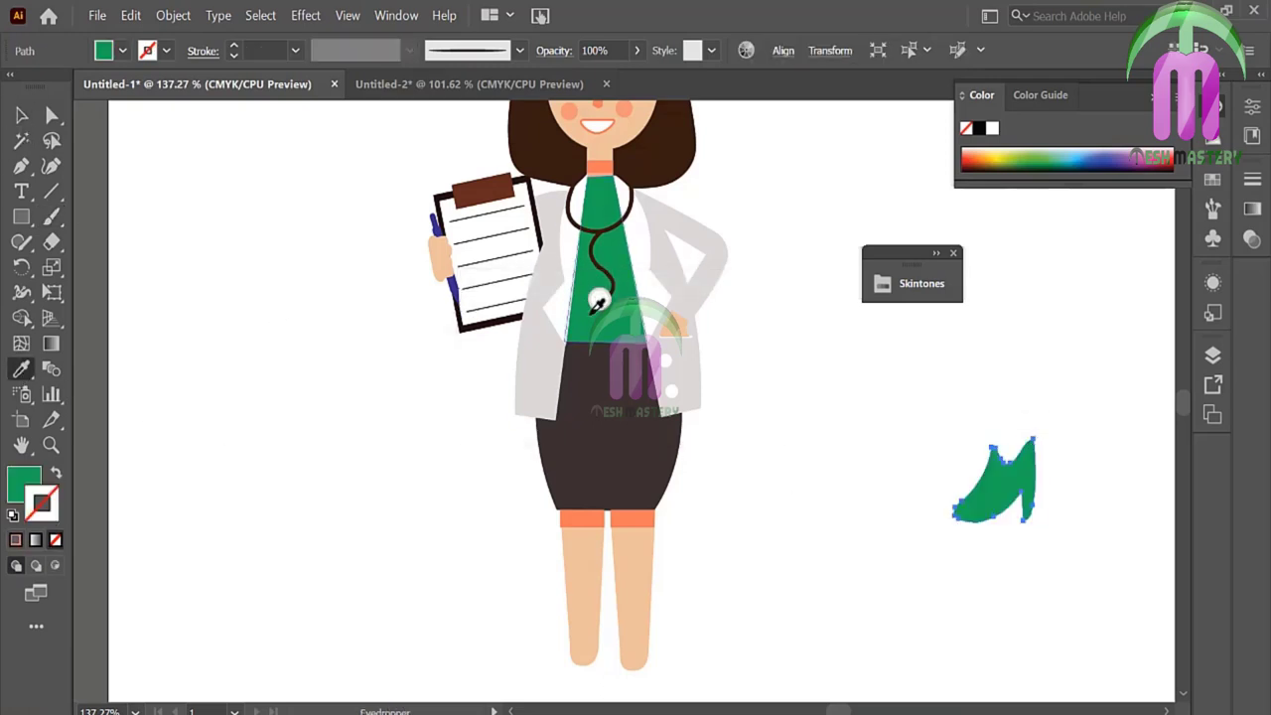
click(20, 116)
click(224, 181)
click(1026, 514)
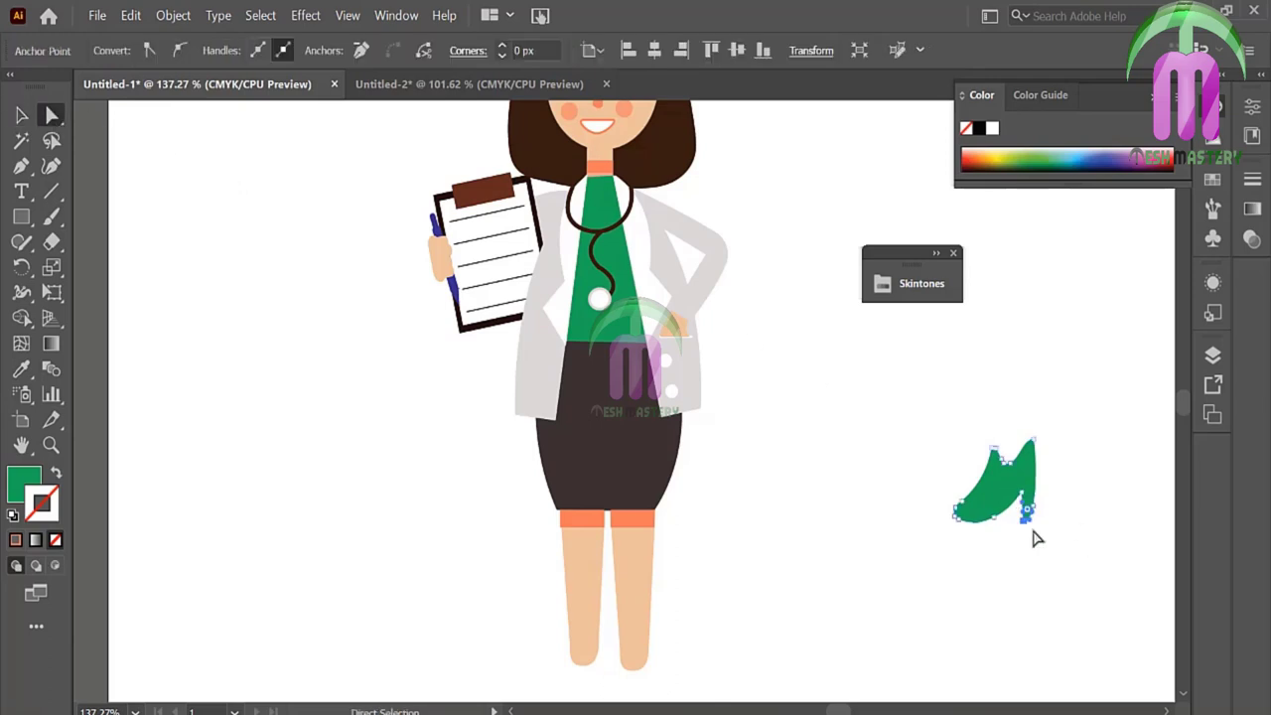
click(1062, 513)
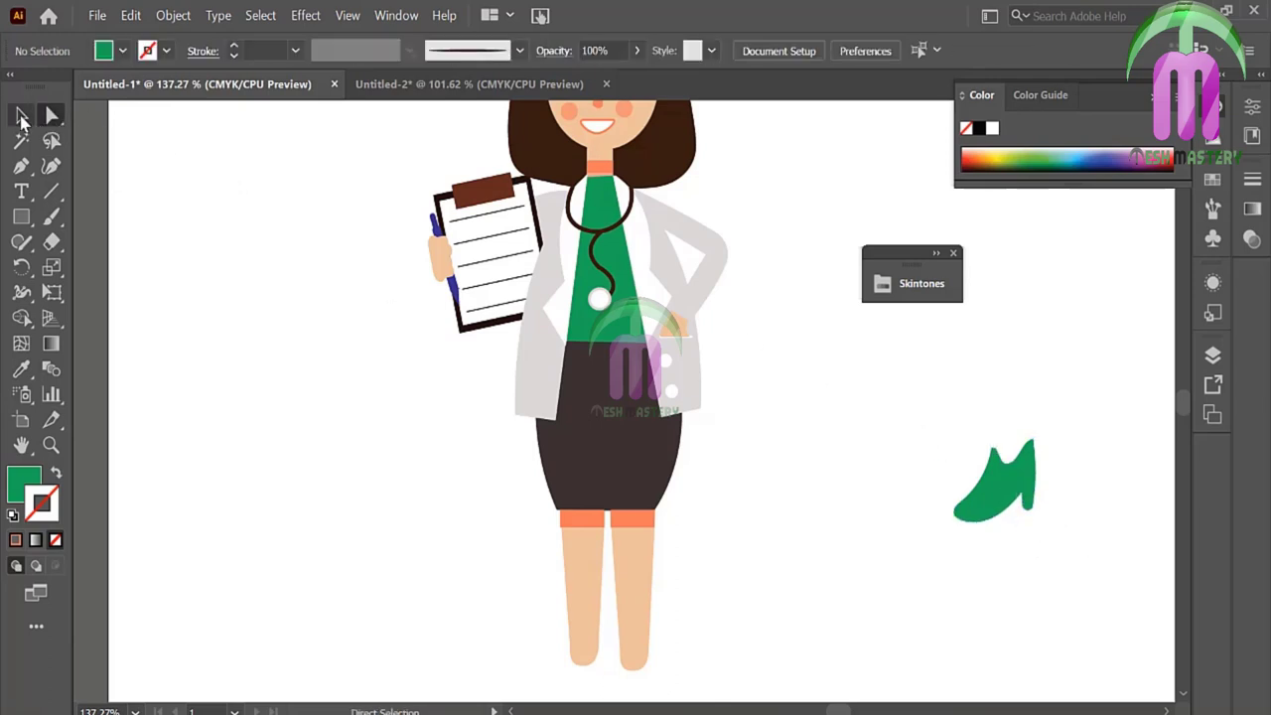
mouse_move(1008, 466)
mouse_down()
mouse_move(480, 563)
mouse_move(524, 559)
mouse_move(587, 672)
mouse_move(542, 649)
mouse_up()
Step: Reflect a copy of the shoe onto the right foot and select the whole figure
key(ctrl+0)
click(467, 604)
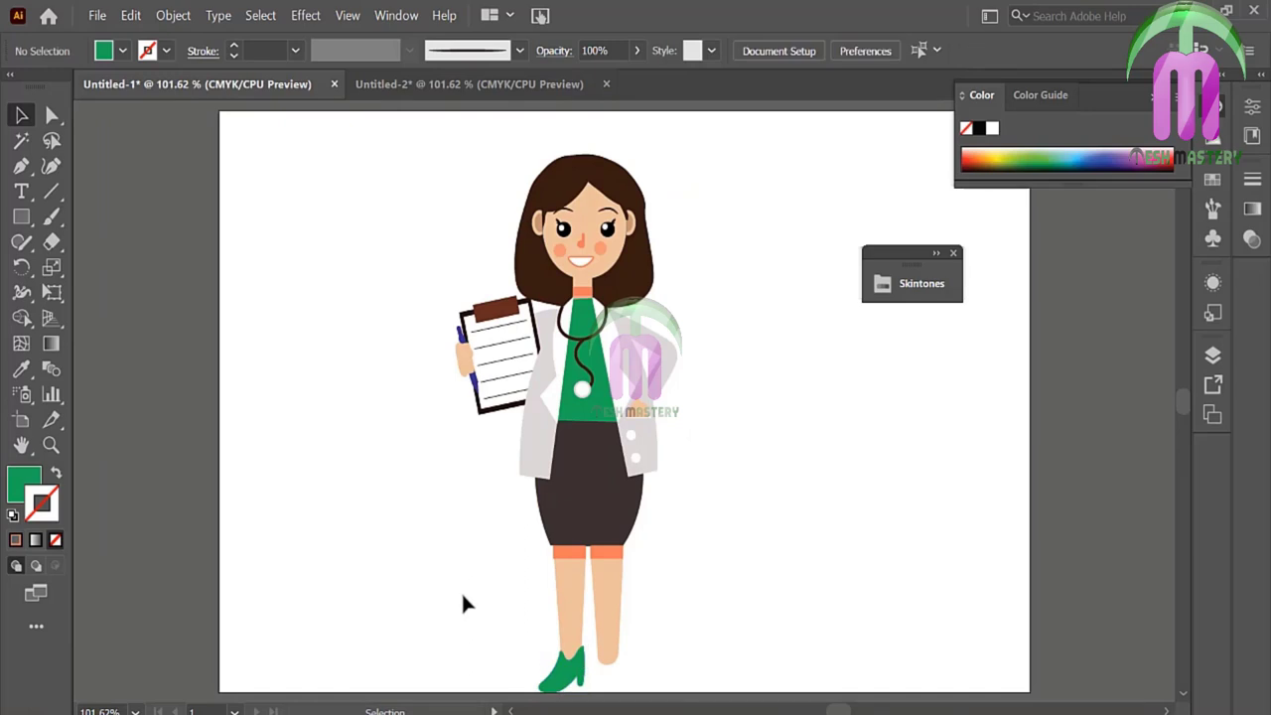
click(553, 673)
right_click(563, 675)
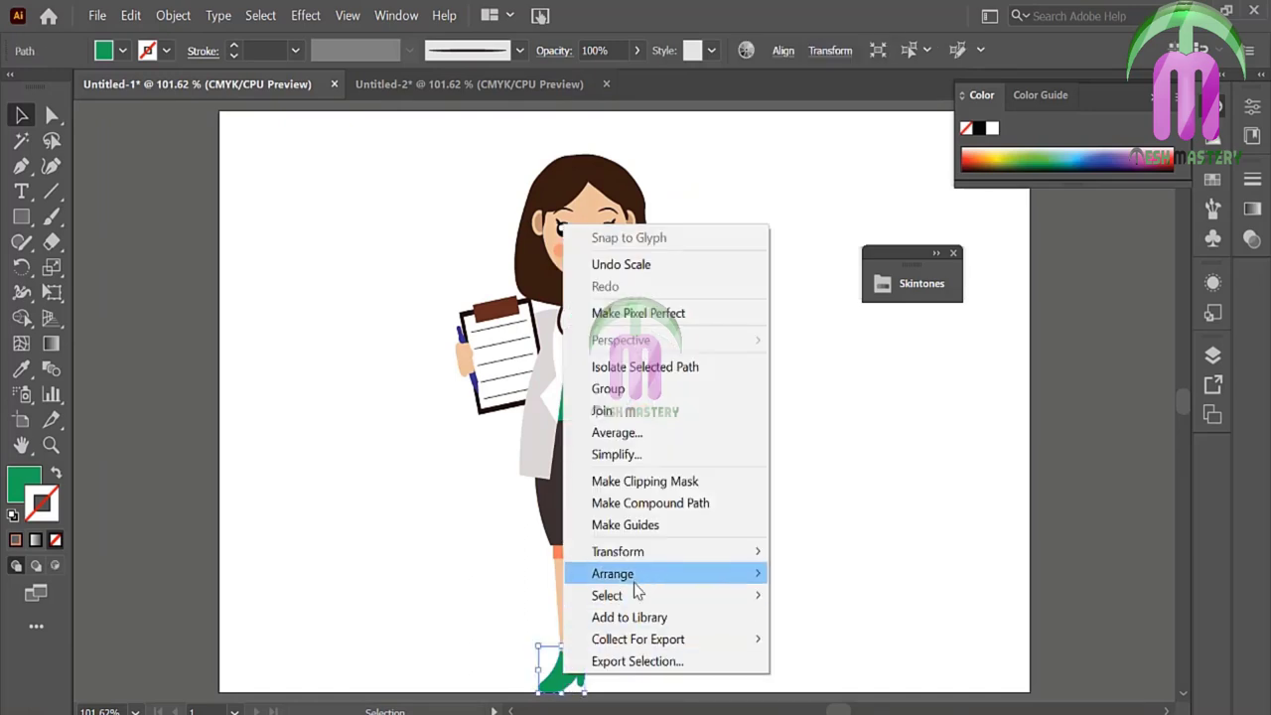
click(348, 621)
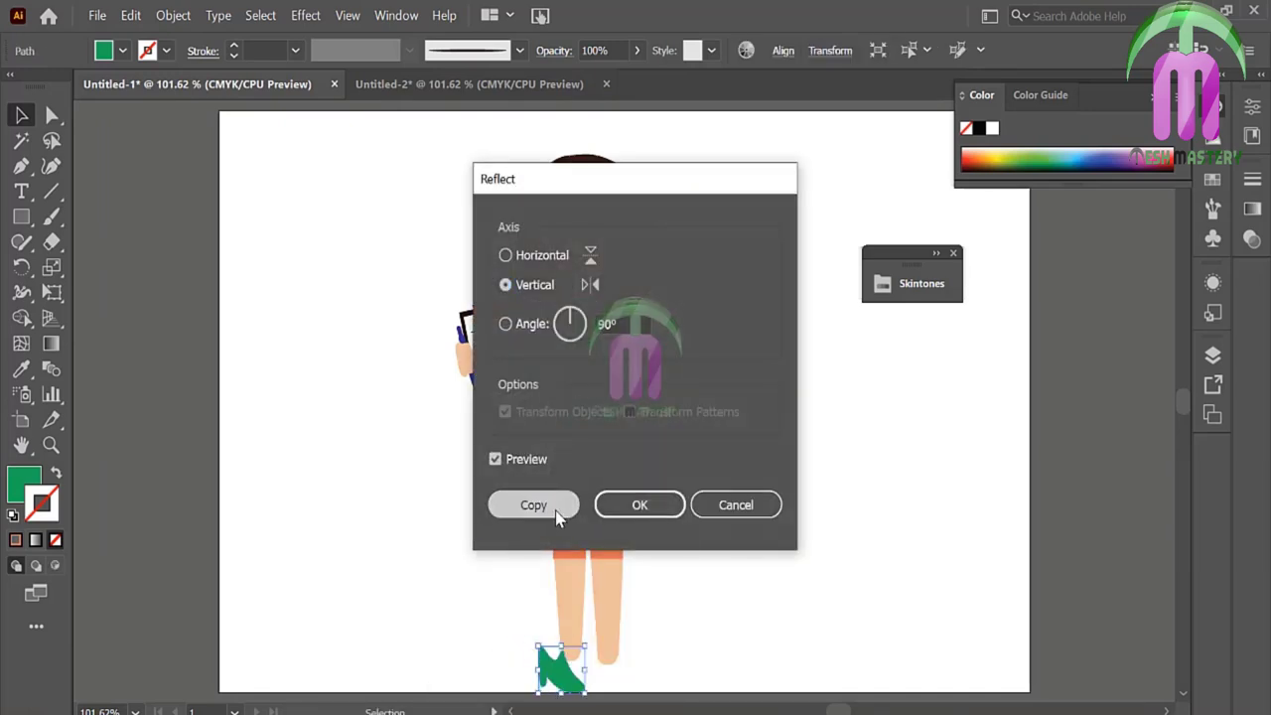
click(531, 505)
drag(588, 675, 625, 675)
click(698, 636)
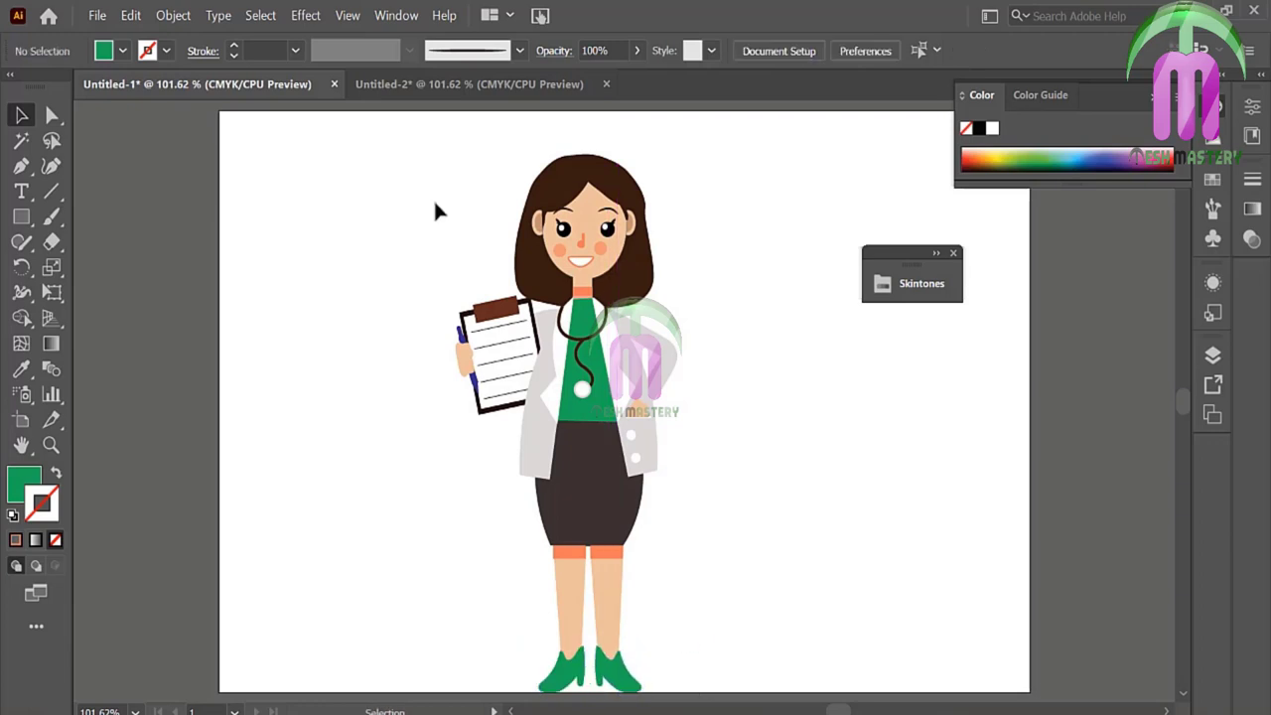
drag(388, 152, 621, 568)
Step: Group the figure, shrink it, and move it up slightly
key(ctrl+g)
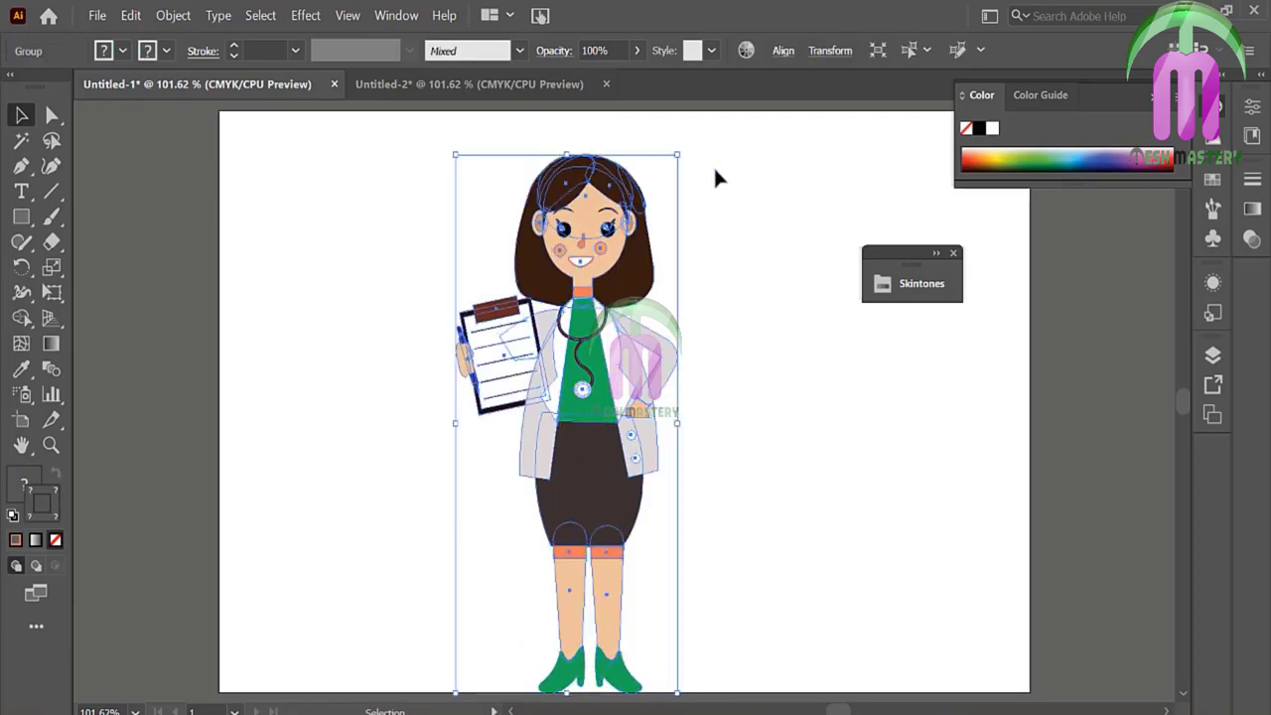
drag(679, 156, 656, 213)
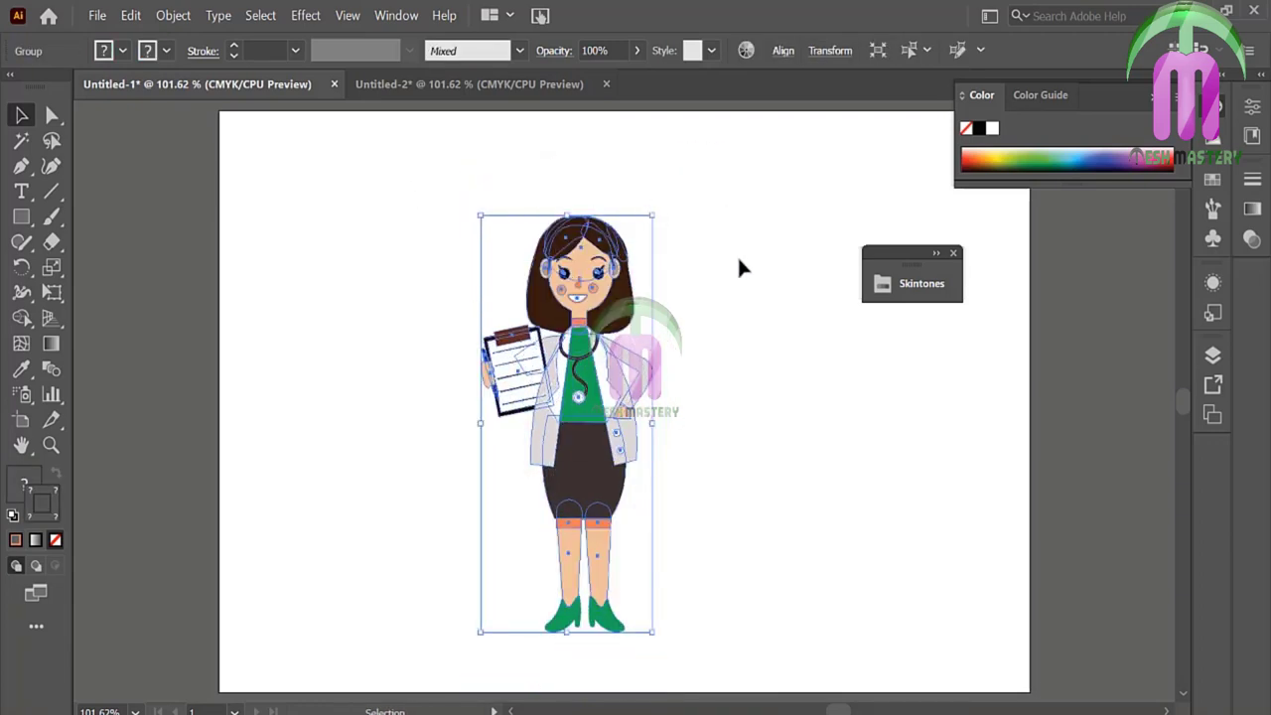
click(737, 254)
drag(592, 432, 591, 397)
click(676, 381)
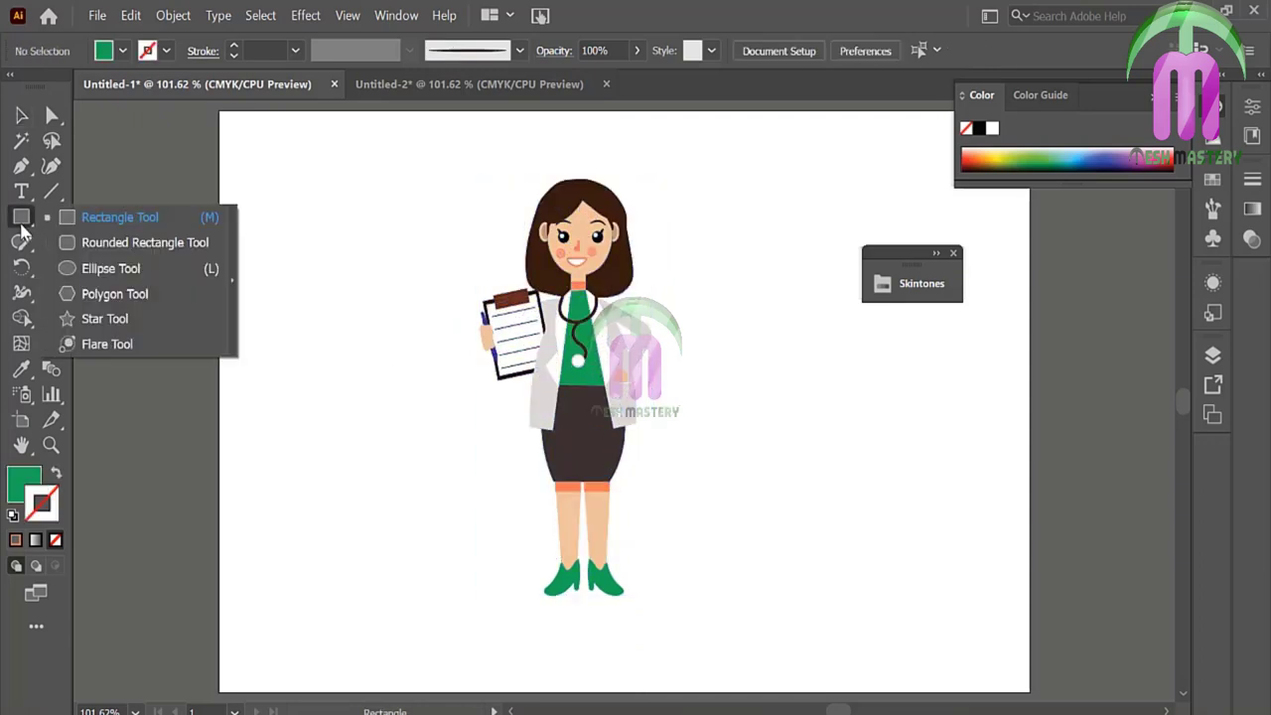
Step: Draw a wide flat oval in the coat's light grey at 29% opacity
drag(22, 217, 99, 268)
drag(179, 230, 459, 257)
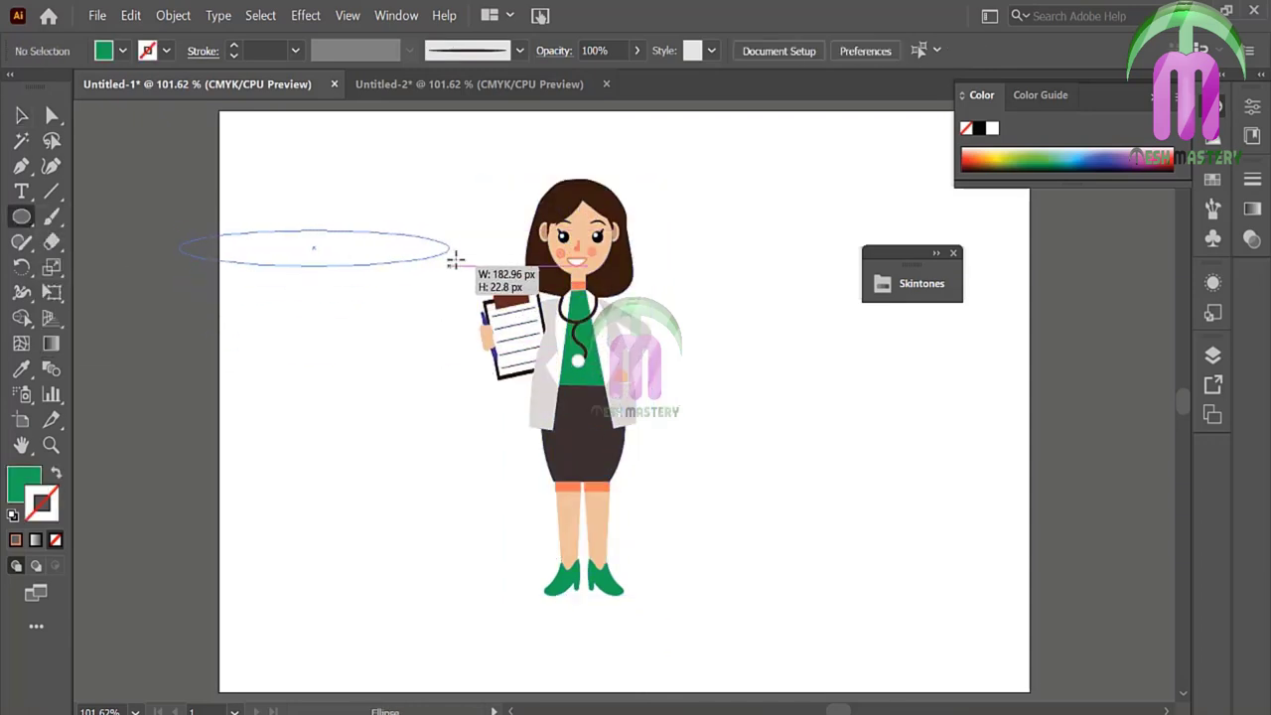
click(21, 368)
click(616, 397)
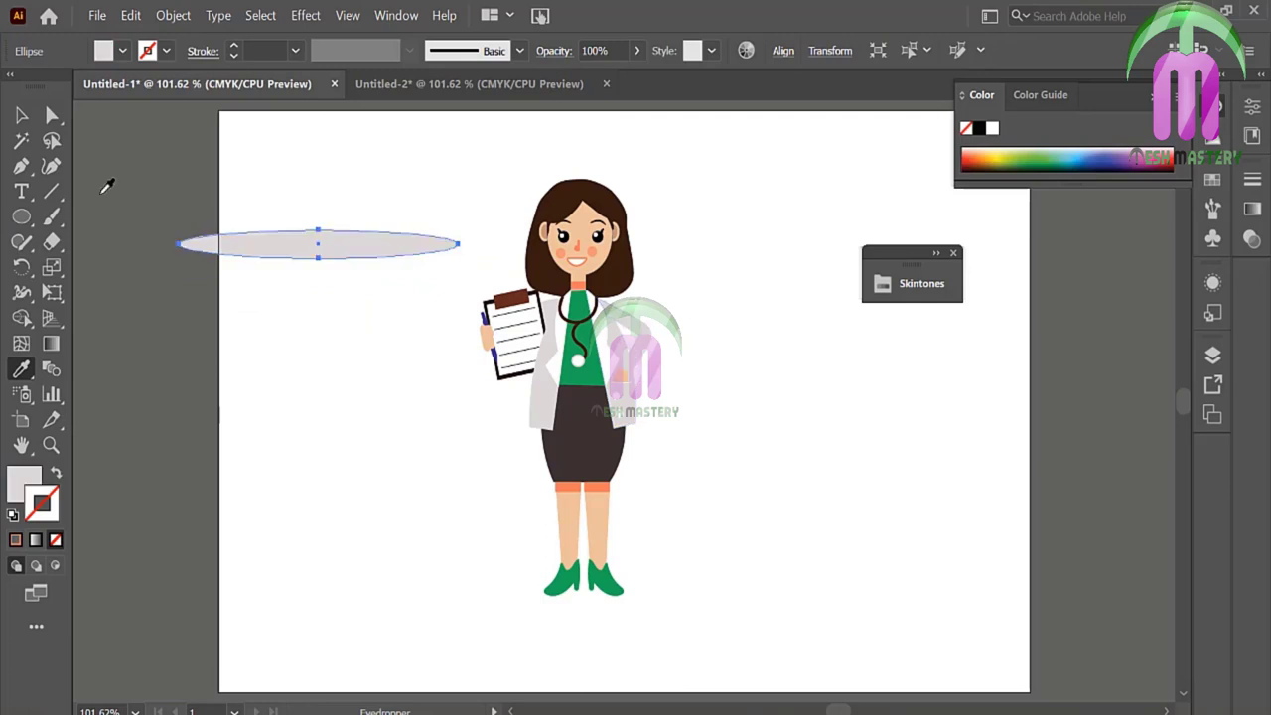
click(22, 115)
click(581, 84)
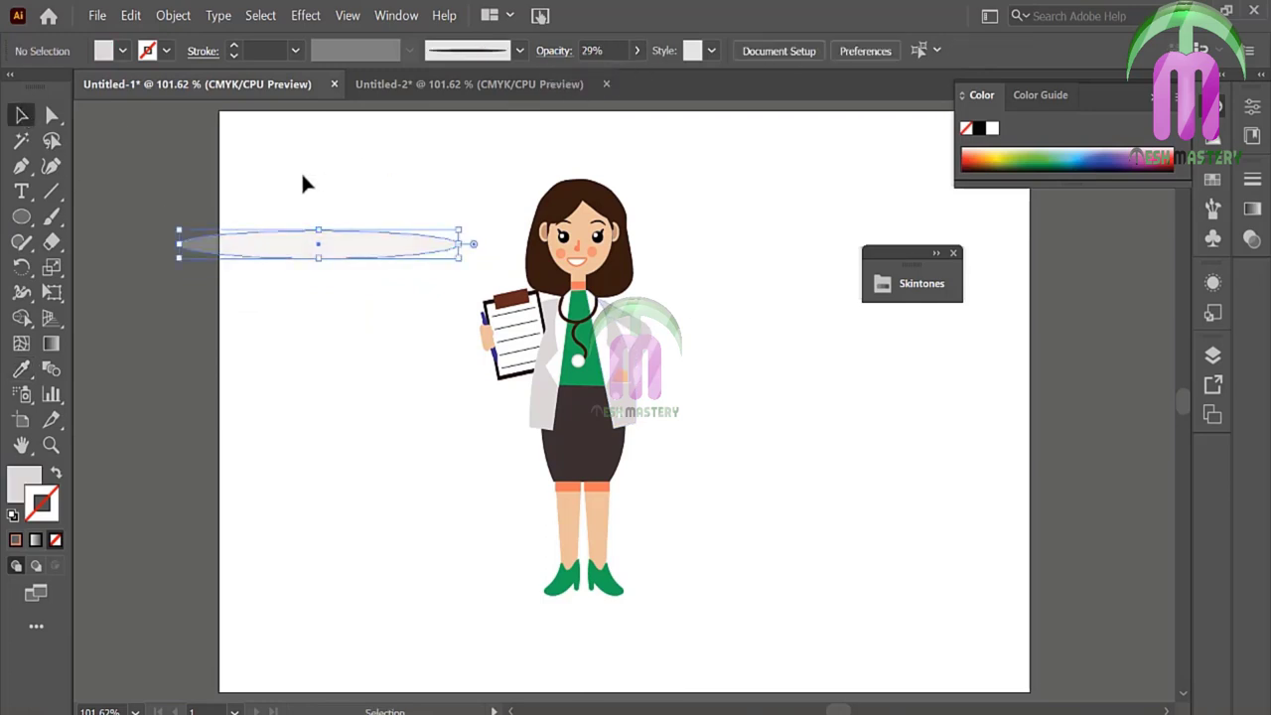
Step: Place the oval under the doctor's feet and send it behind the figure
drag(328, 243, 604, 588)
right_click(604, 588)
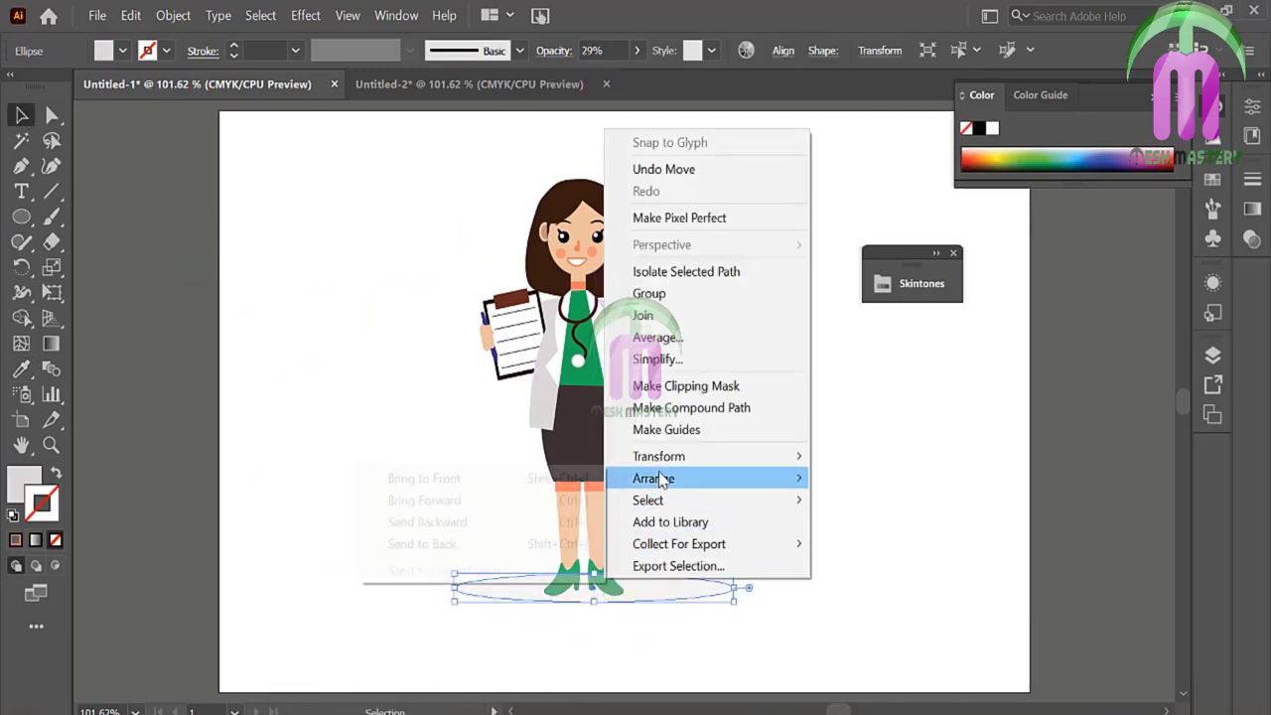
click(437, 541)
click(393, 499)
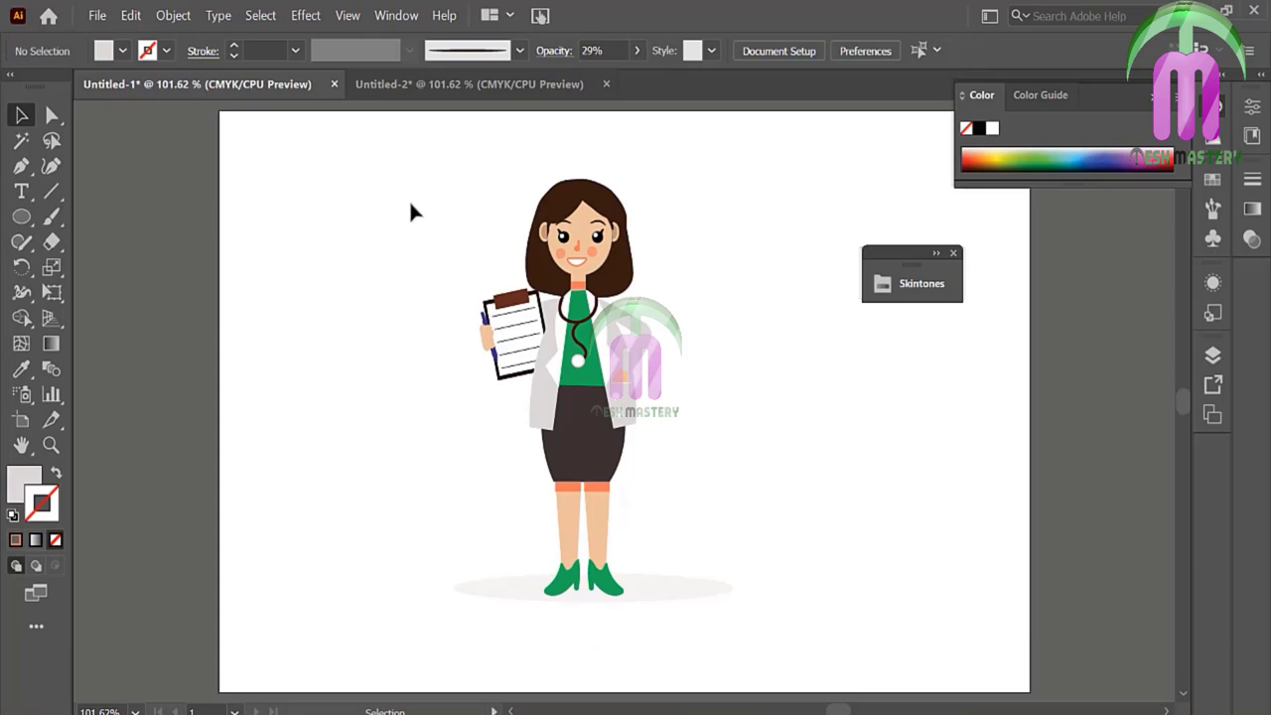
drag(414, 210, 557, 586)
click(745, 425)
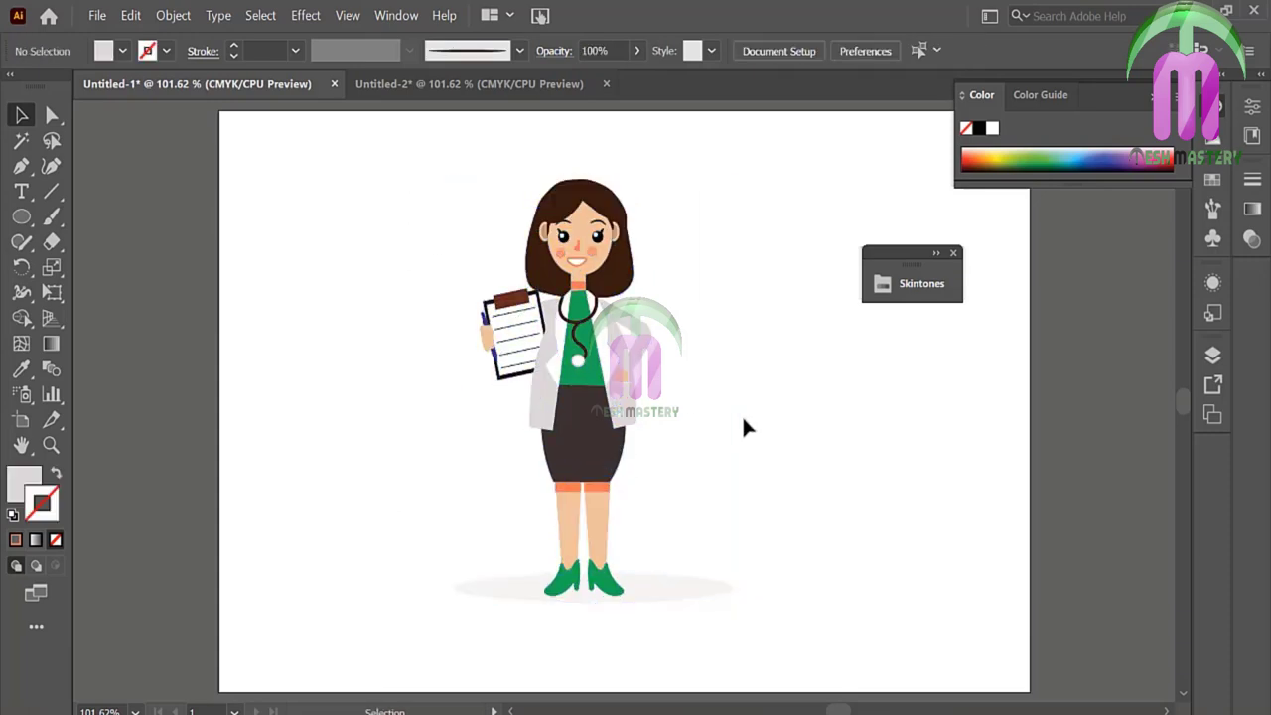